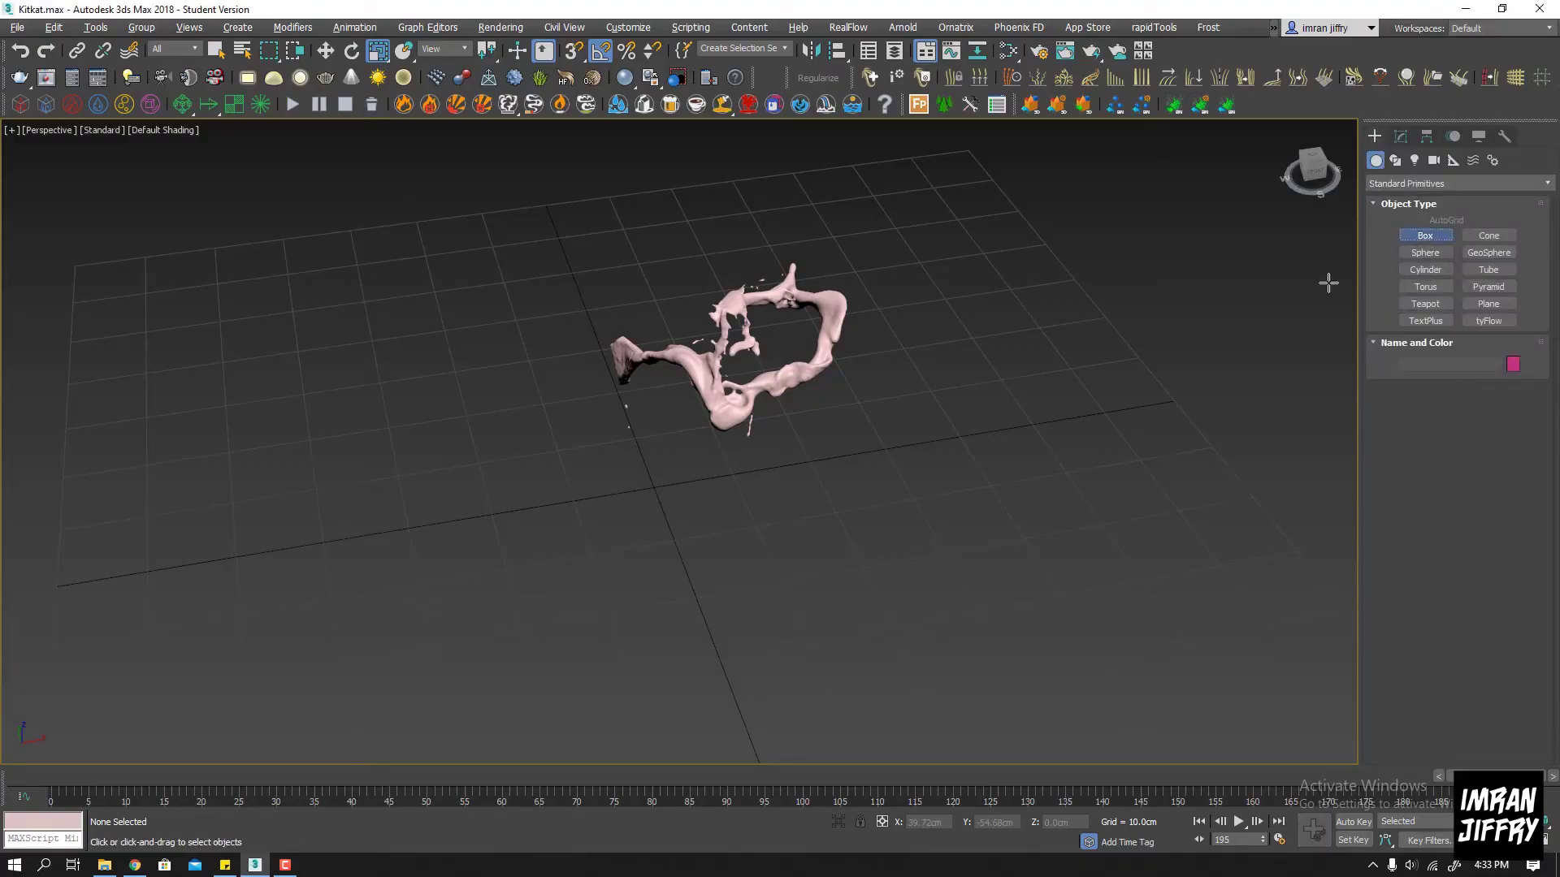
# In a maximized Top view, draw a long thin box about 24.2 cm wide beside the splash
pyautogui.hotkey('alt', 'w')
pyautogui.hotkey('alt', 'w')
pyautogui.scroll(3, 809, 536)
pyautogui.moveTo(808, 536)
pyautogui.mouseDown(button='middle')
pyautogui.moveTo(713, 405)
pyautogui.moveTo(619, 312)
pyautogui.mouseUp(button='middle')
pyautogui.scroll(2, 519, 439)
pyautogui.moveTo(519, 390); pyautogui.dragTo(984, 454)
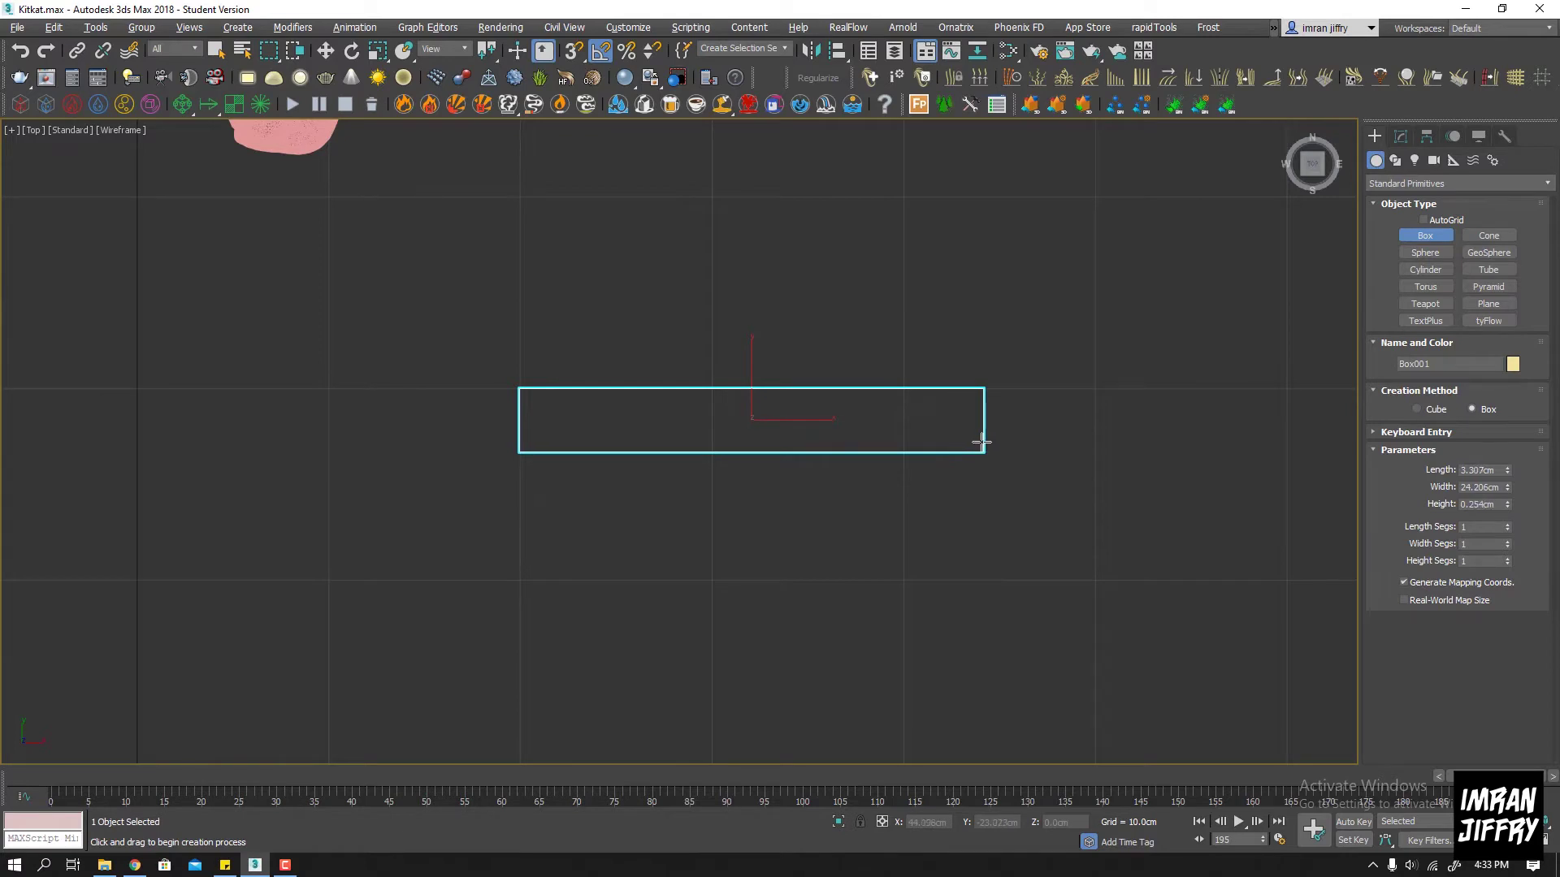
# Finish Box001 at 3.307 × 24.206 × 1.06 cm and bring up the Modifier List
pyautogui.click(981, 441)
pyautogui.press('r')
pyautogui.hotkey('alt', 'w')
pyautogui.hotkey('alt', 'w')
pyautogui.scroll(5, 676, 533)
pyautogui.scroll(-3, 715, 421)
pyautogui.scroll(-5, 880, 435)
pyautogui.scroll(-2, 877, 431)
pyautogui.click(1400, 136)
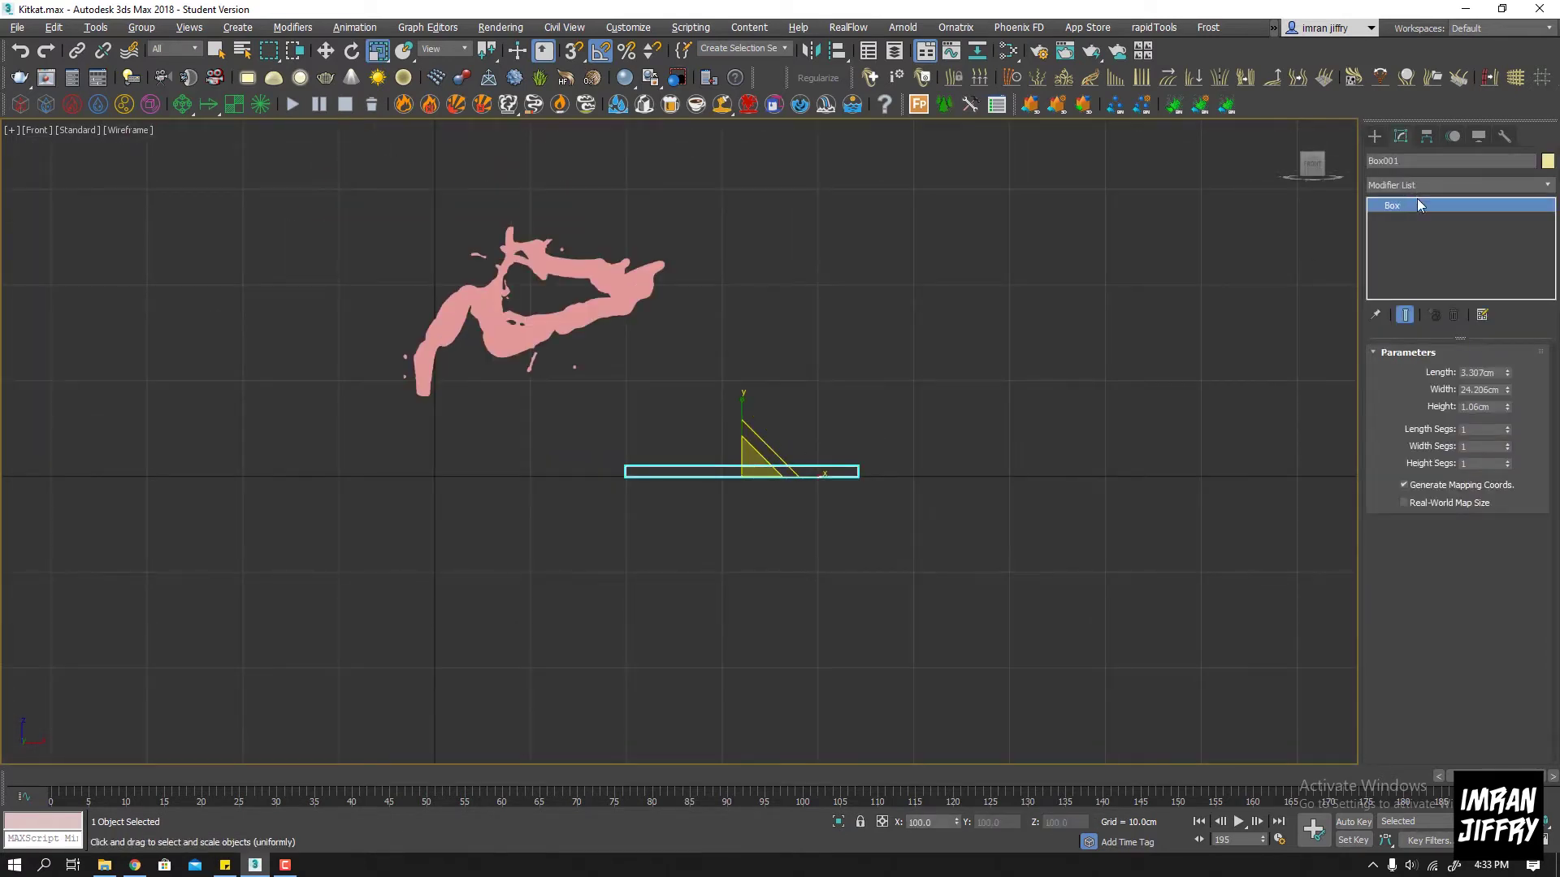
pyautogui.click(1410, 184)
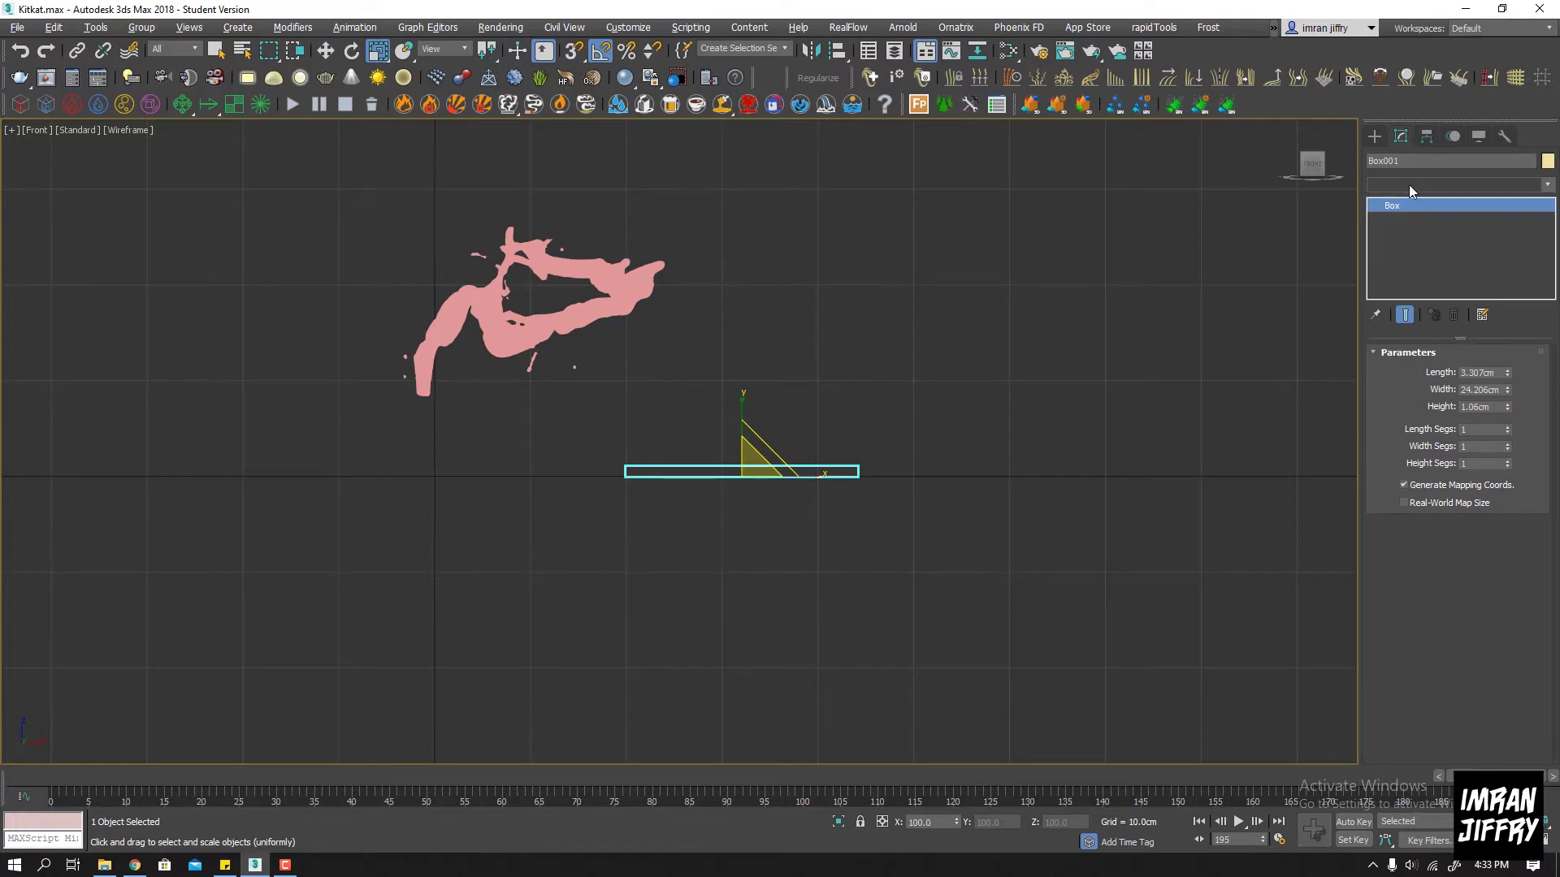
# Add an Edit Poly modifier and raise the box's four top vertices in Front view
pyautogui.write('esh')
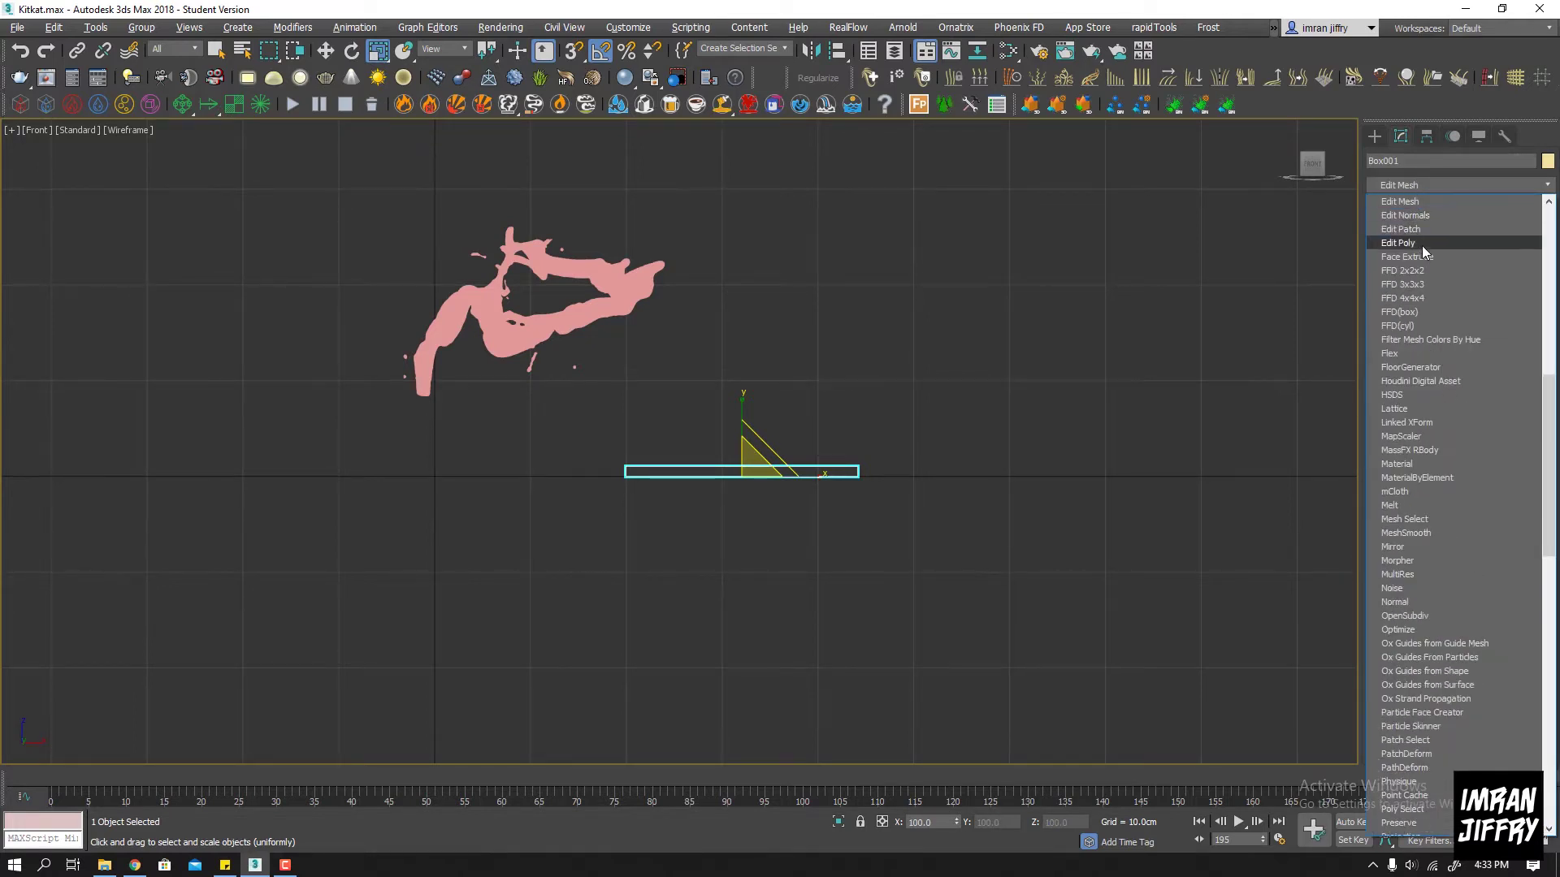
pyautogui.click(1422, 245)
pyautogui.scroll(2, 727, 447)
pyautogui.press('1')
pyautogui.moveTo(550, 446); pyautogui.dragTo(948, 476)
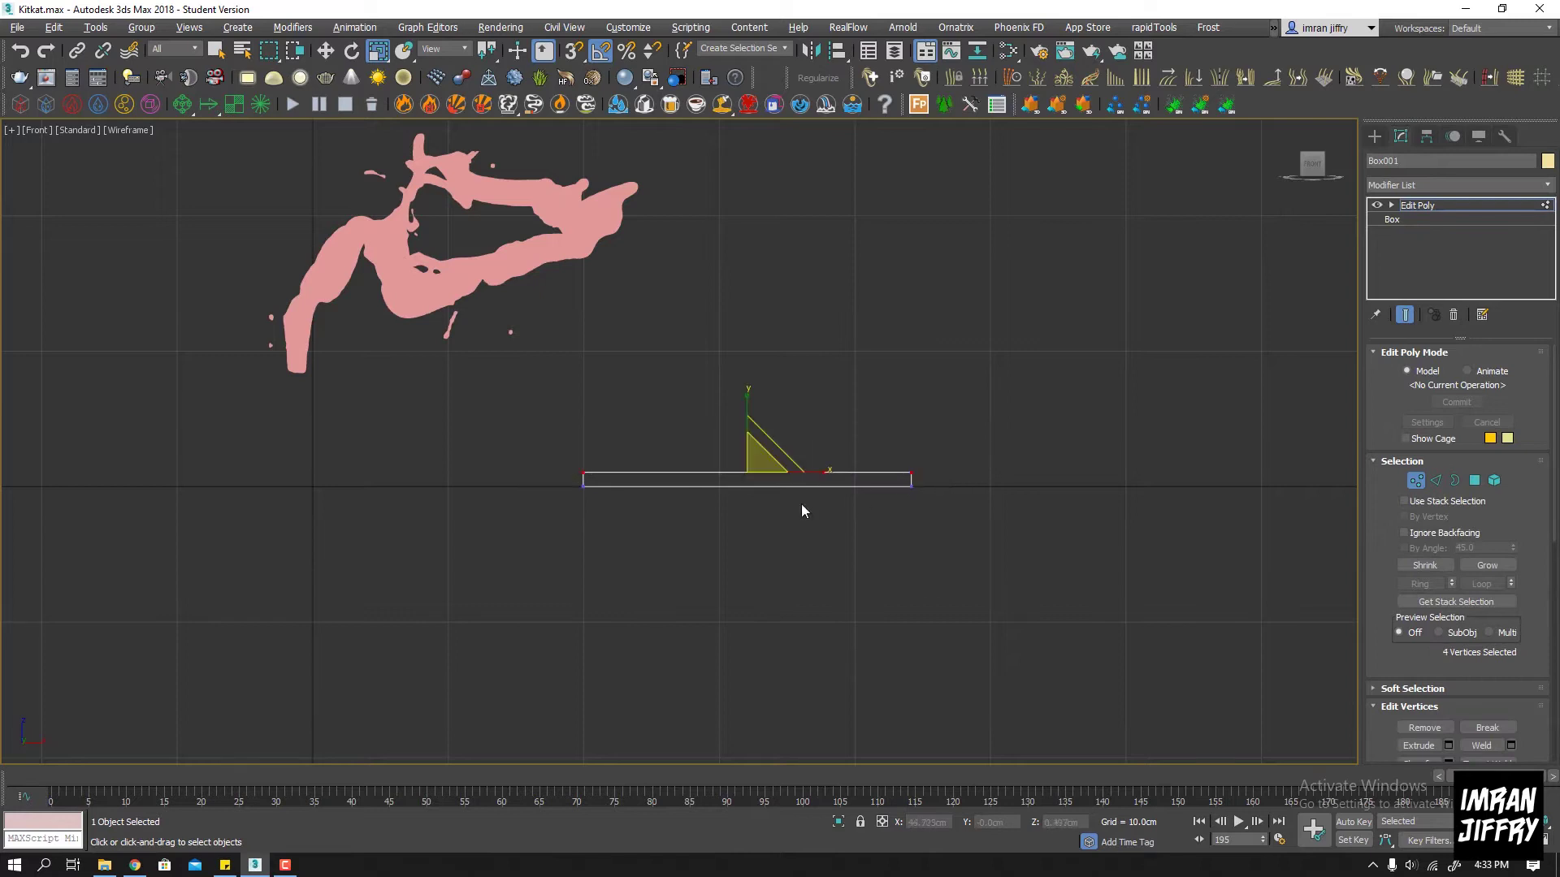
pyautogui.scroll(3, 764, 491)
pyautogui.press('w')
pyautogui.moveTo(716, 414); pyautogui.dragTo(247, 468)
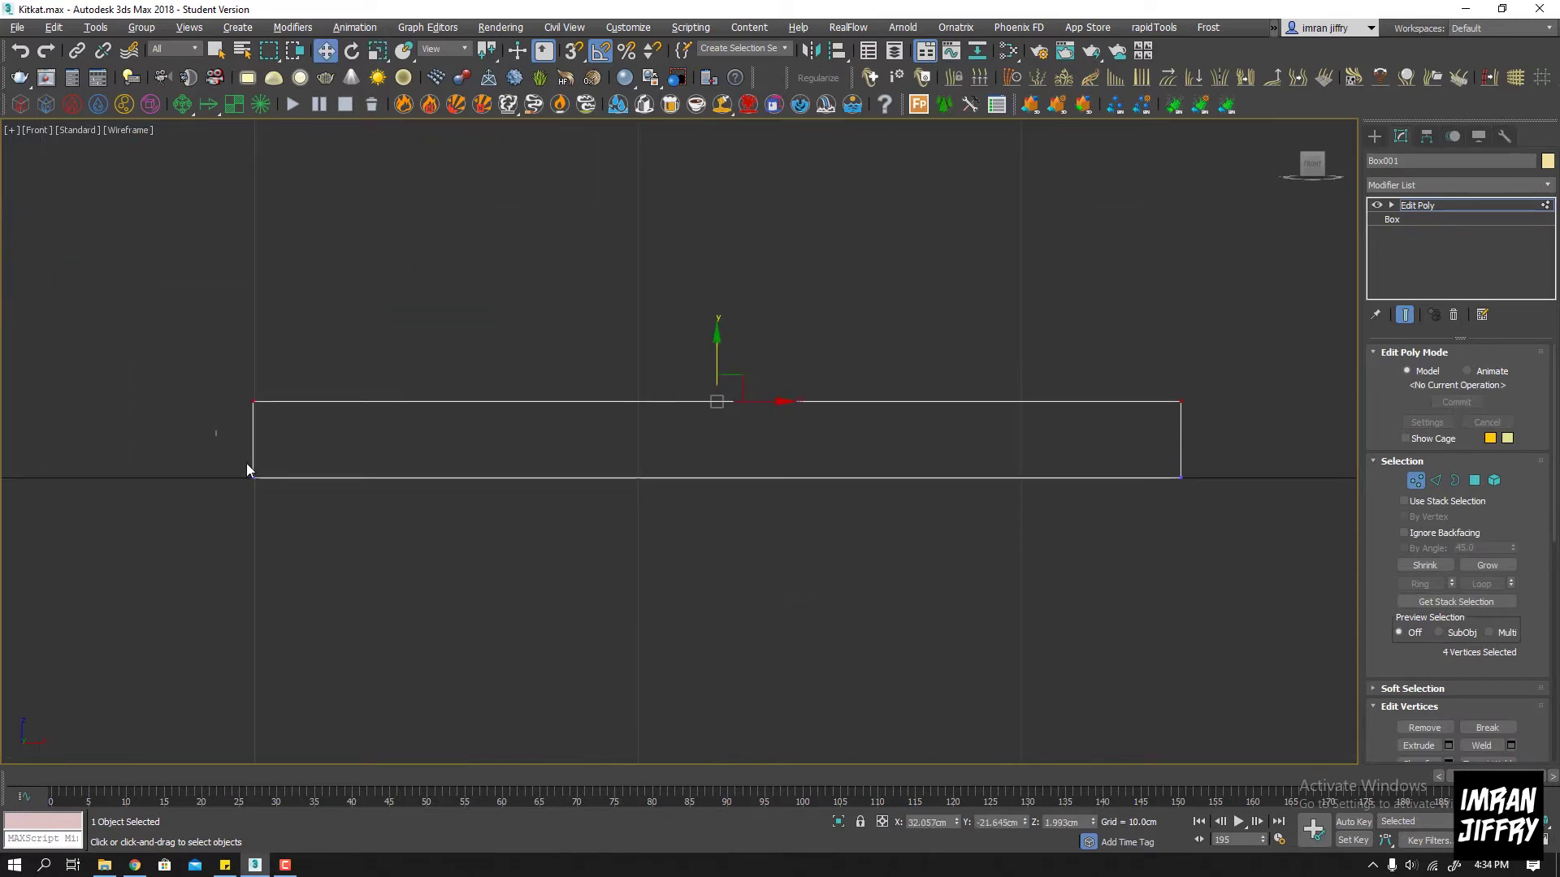
# Scale the top vertices inward in Top view so the bar tapers toward its top
pyautogui.hotkey('alt', 'w')
pyautogui.hotkey('alt', 'w')
pyautogui.press('e')
pyautogui.press('r')
pyautogui.moveTo(756, 422); pyautogui.dragTo(765, 413)
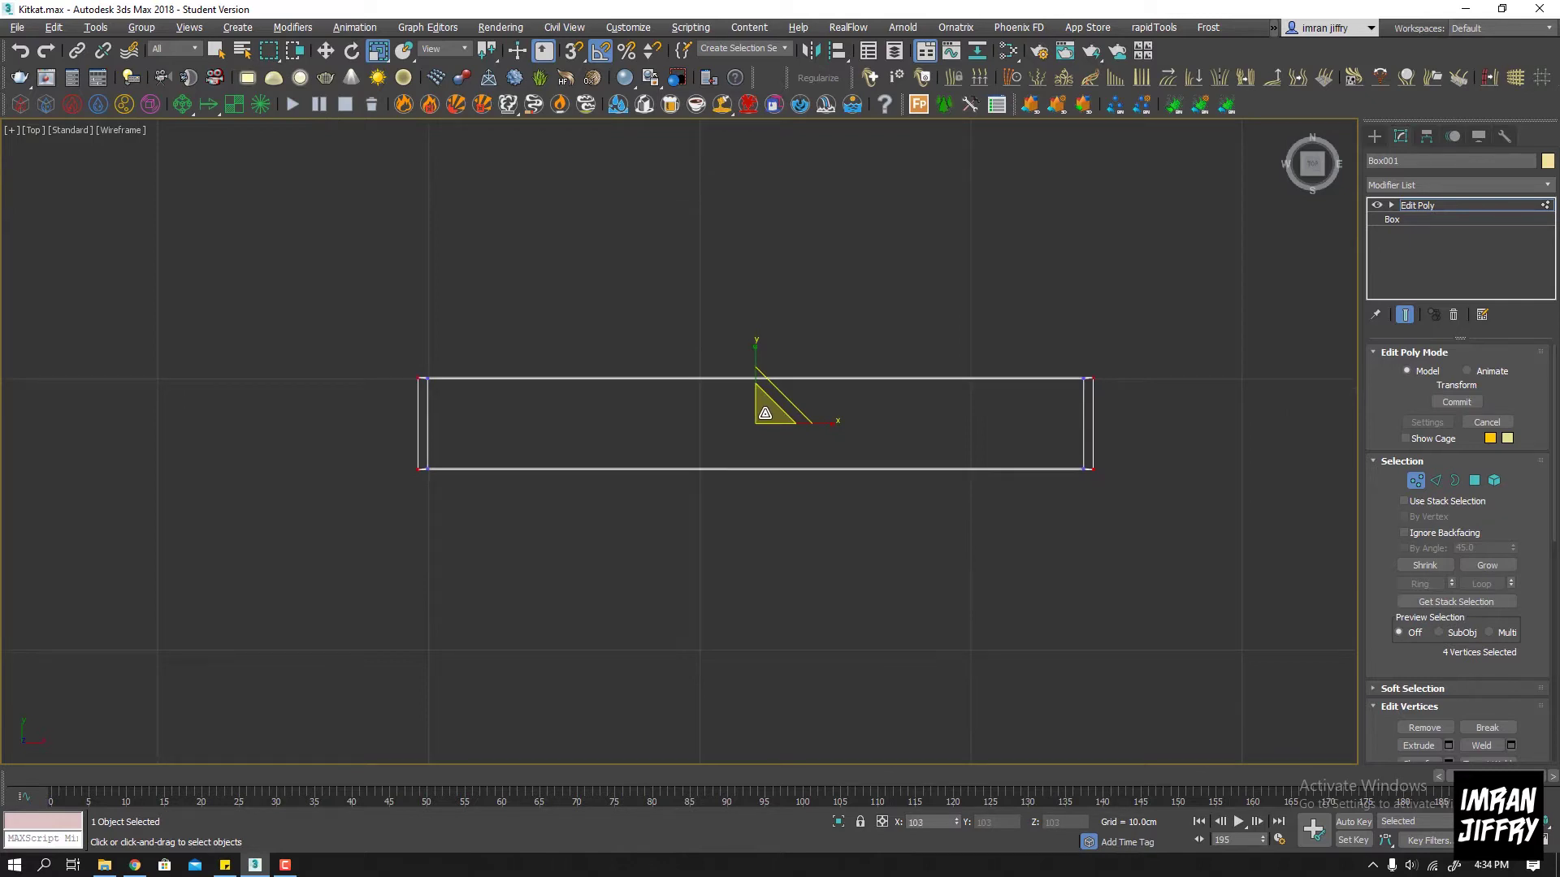
pyautogui.moveTo(756, 351); pyautogui.dragTo(757, 348)
pyautogui.moveTo(832, 422); pyautogui.dragTo(834, 422)
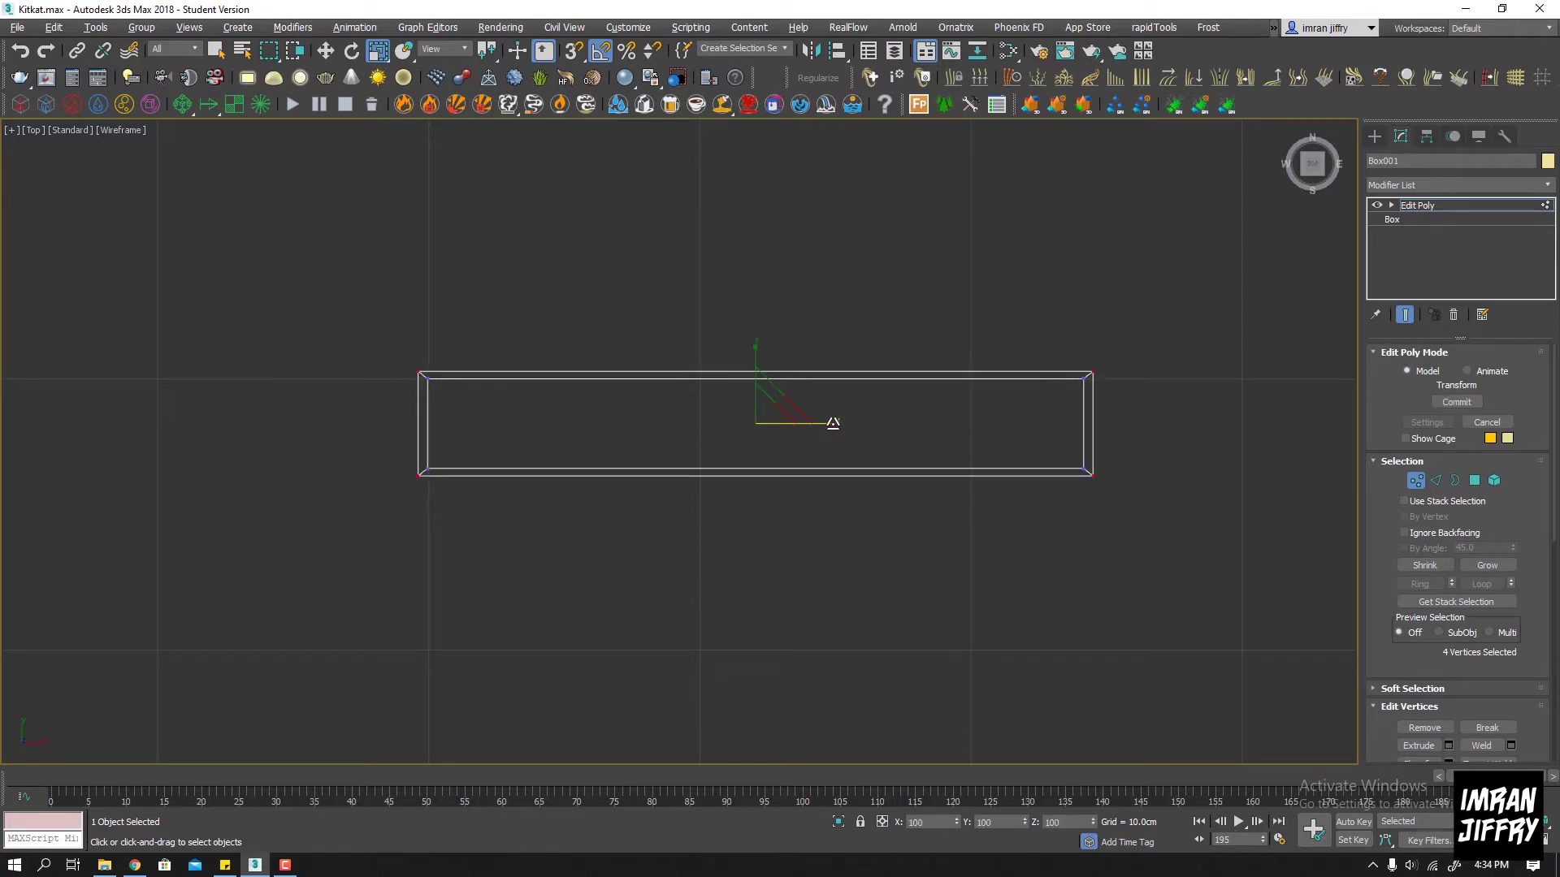
pyautogui.hotkey('alt', 'w')
pyautogui.hotkey('alt', 'w')
# Leave vertex level, switch to wireframe, and orbit to view the bar from below
pyautogui.scroll(3, 957, 507)
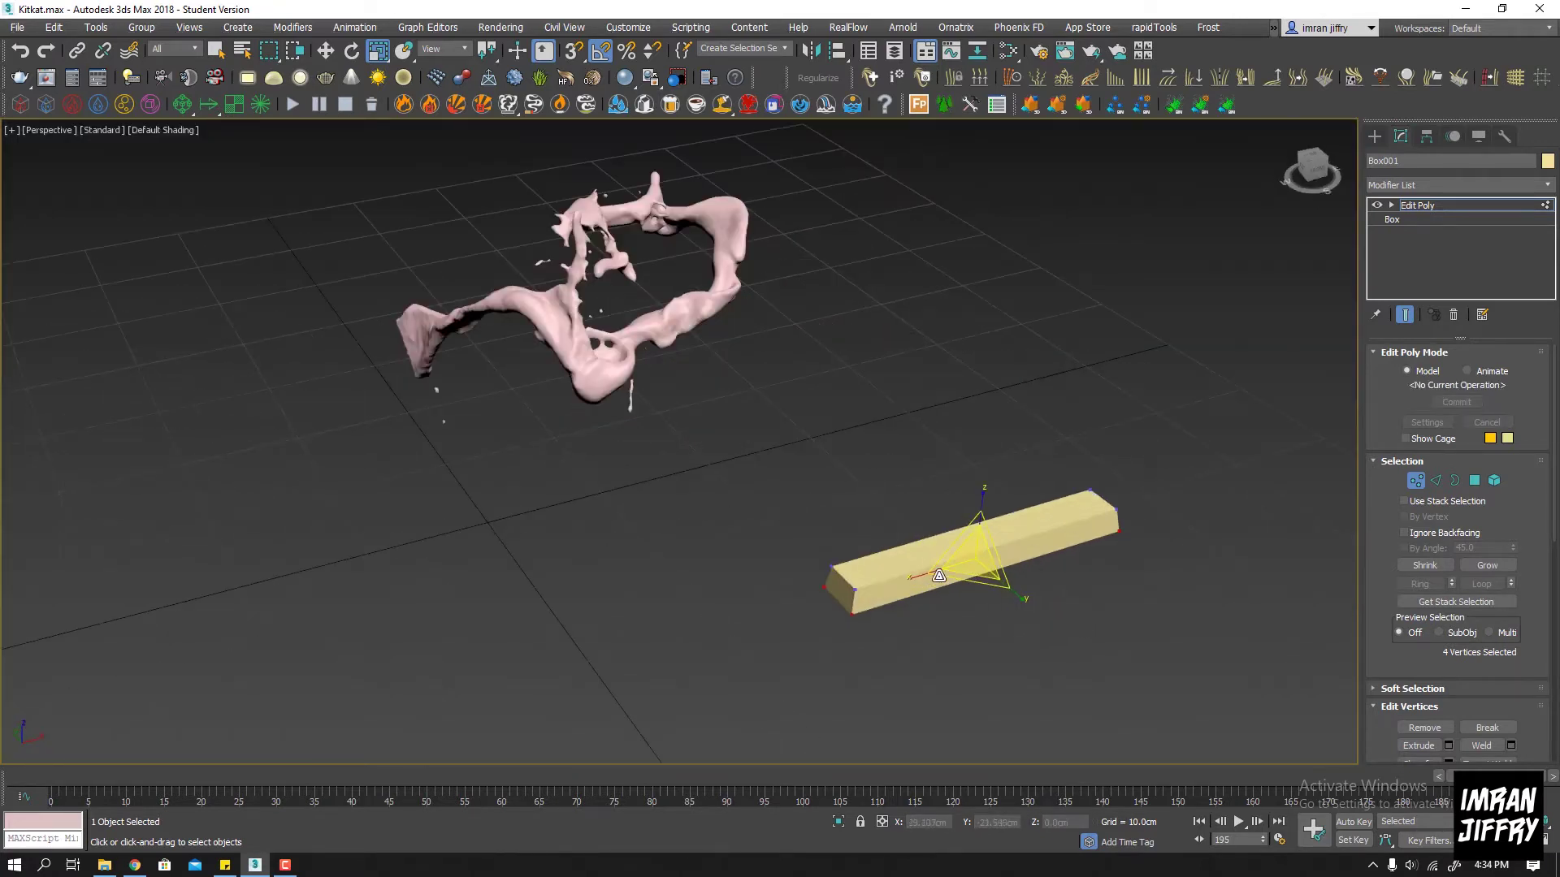
pyautogui.scroll(4, 850, 522)
pyautogui.moveTo(849, 487); pyautogui.dragTo(850, 522, button='middle')
pyautogui.scroll(-5, 850, 522)
pyautogui.press('1')
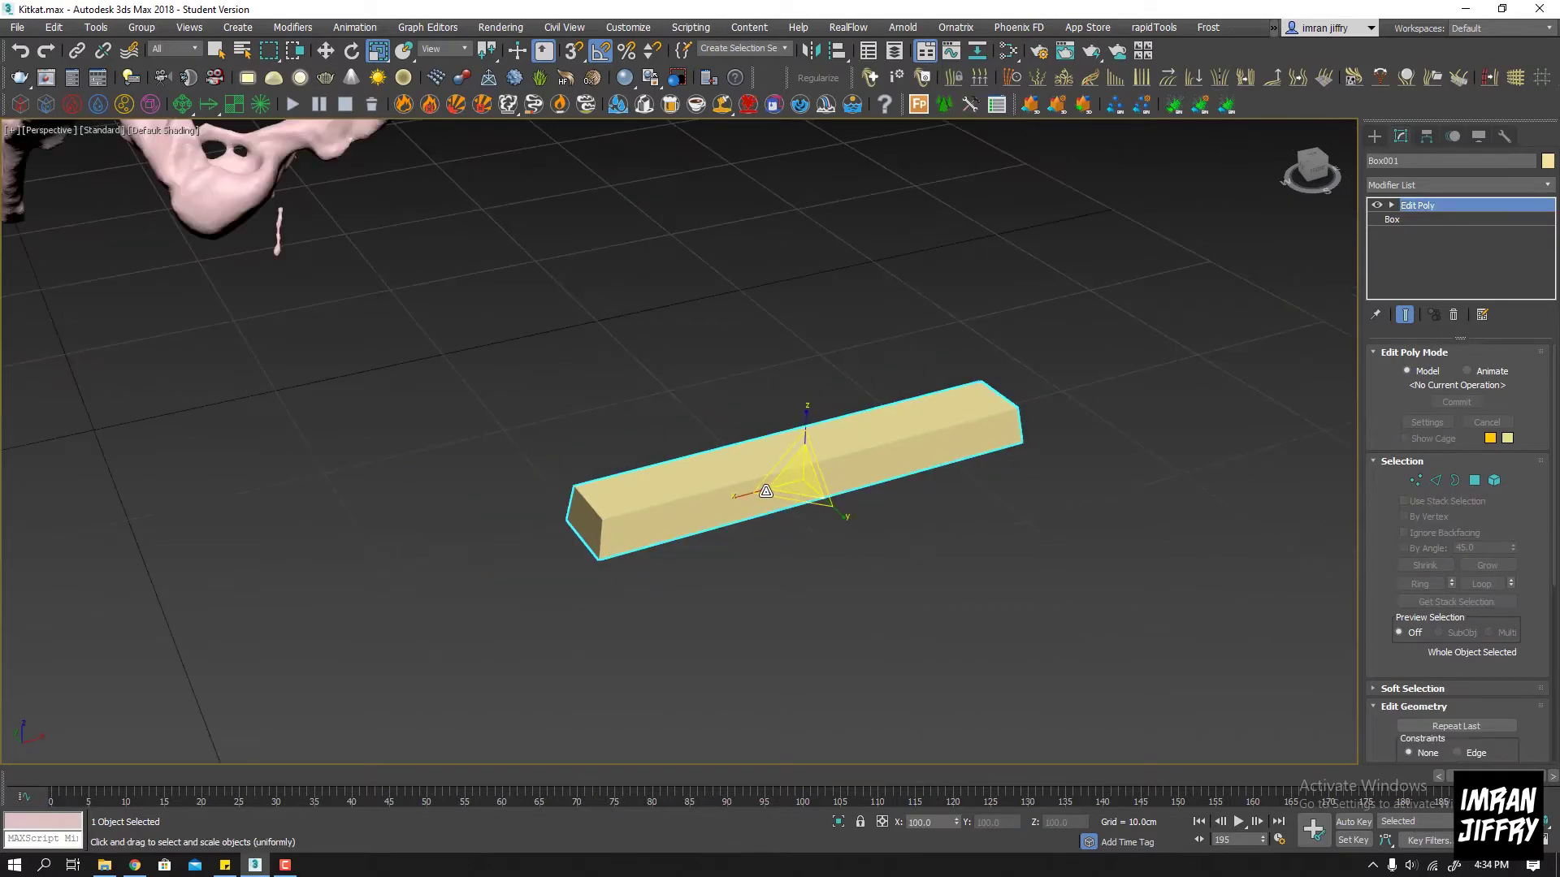
pyautogui.press('F3')
pyautogui.press('F3')
pyautogui.keyDown('alt'); pyautogui.moveTo(675, 455); pyautogui.dragTo(715, 498, button='middle'); pyautogui.keyUp('alt')
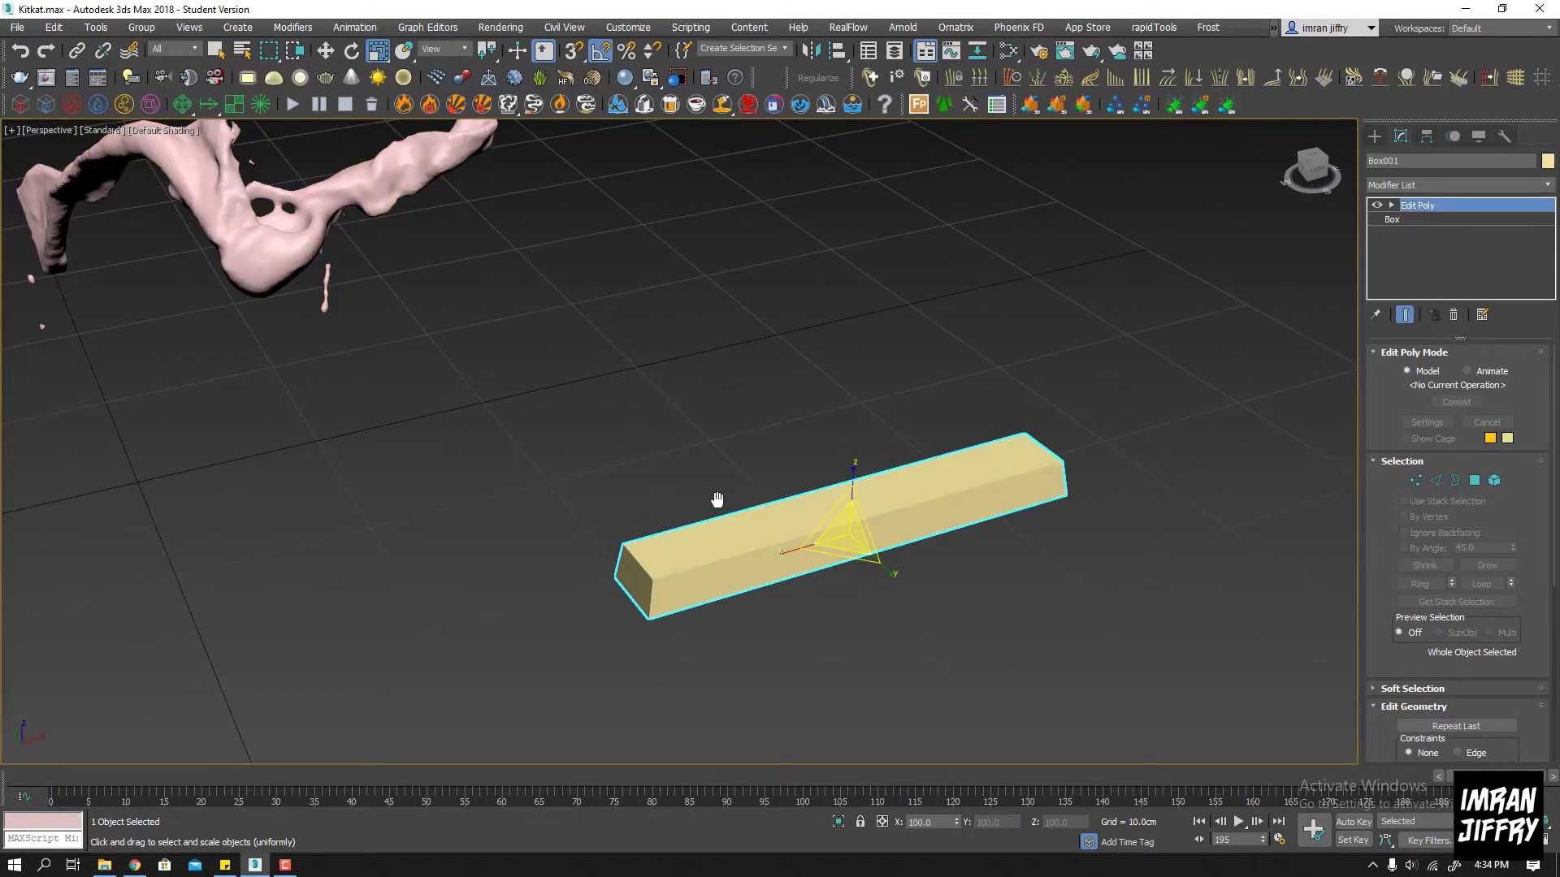
pyautogui.click(753, 592)
pyautogui.scroll(3, 735, 533)
pyautogui.moveTo(696, 607)
pyautogui.keyDown('alt'); pyautogui.mouseDown(button='middle')
pyautogui.moveTo(661, 578)
pyautogui.moveTo(647, 510)
pyautogui.mouseUp(button='middle'); pyautogui.keyUp('alt')
pyautogui.scroll(2, 661, 578)
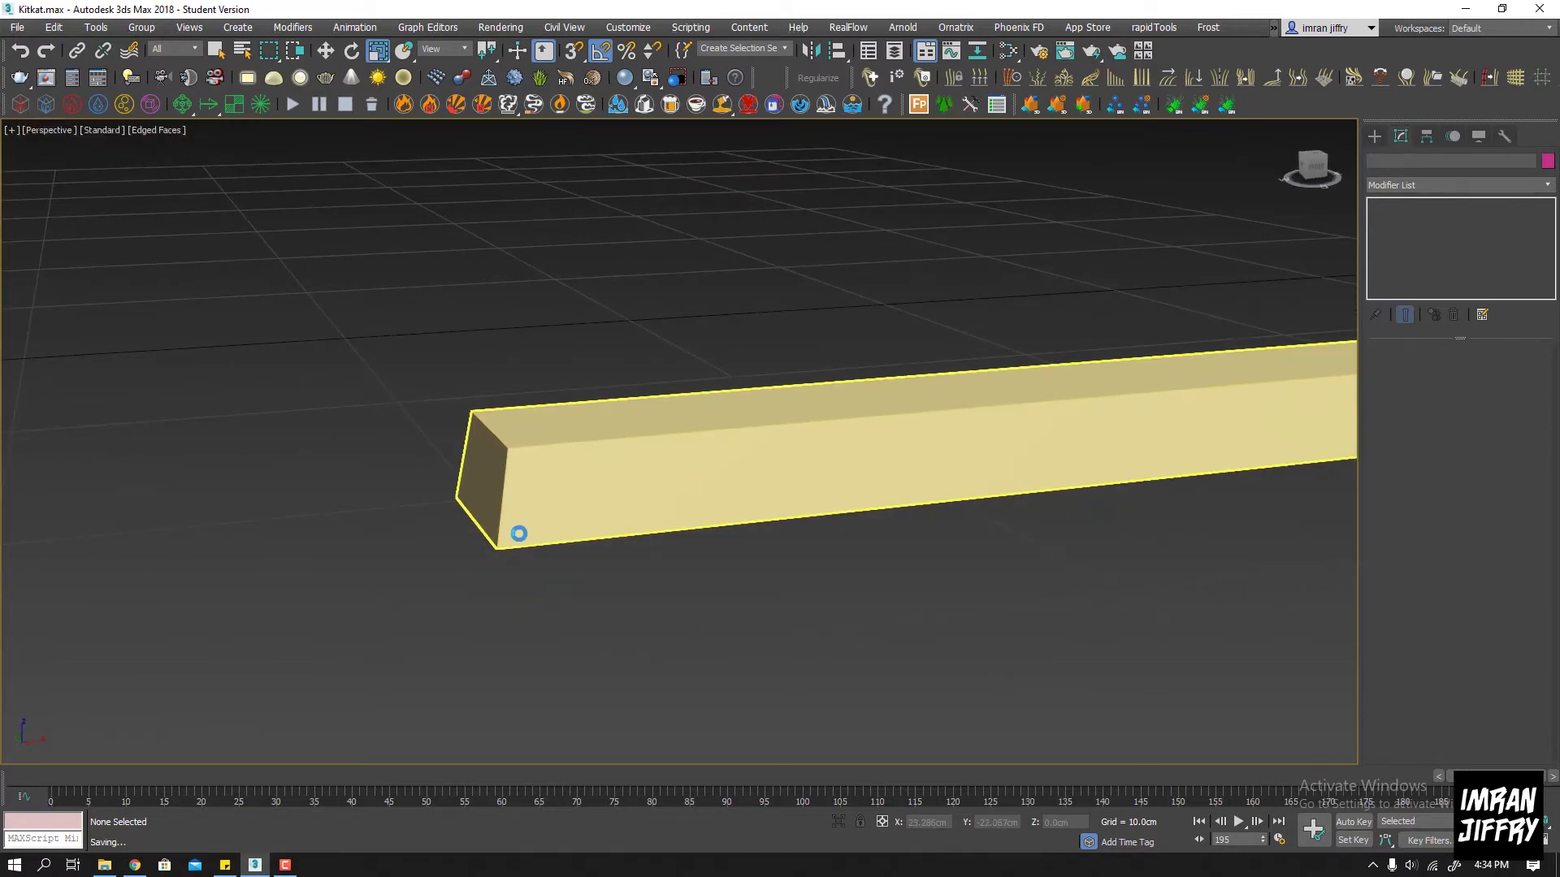
# Reselect the bar and select the loop of four edges around its bottom
pyautogui.click(502, 542)
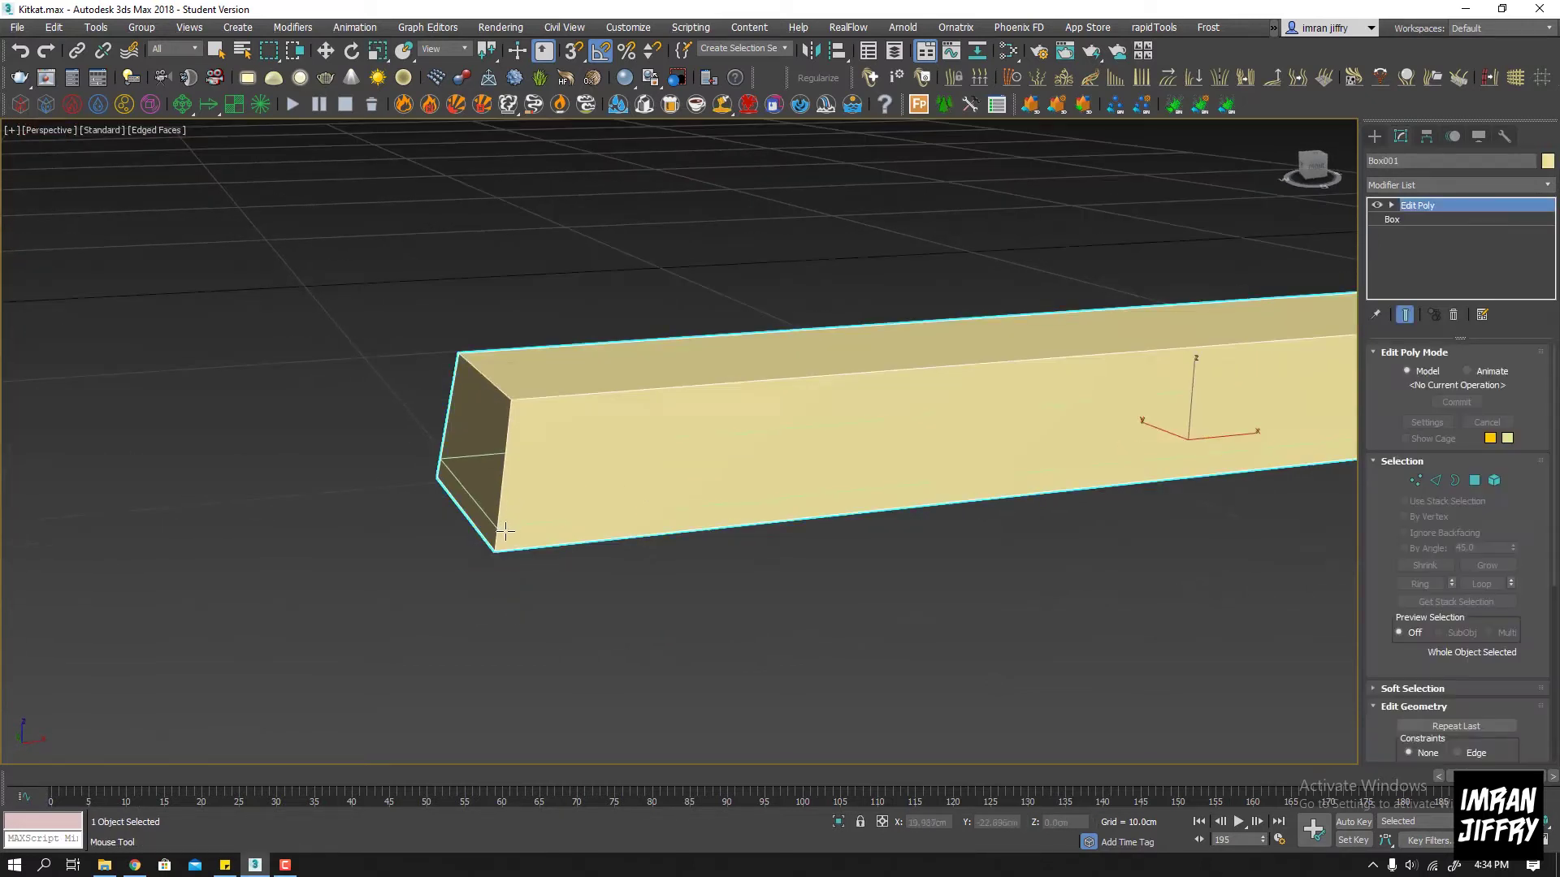
pyautogui.scroll(2, 501, 538)
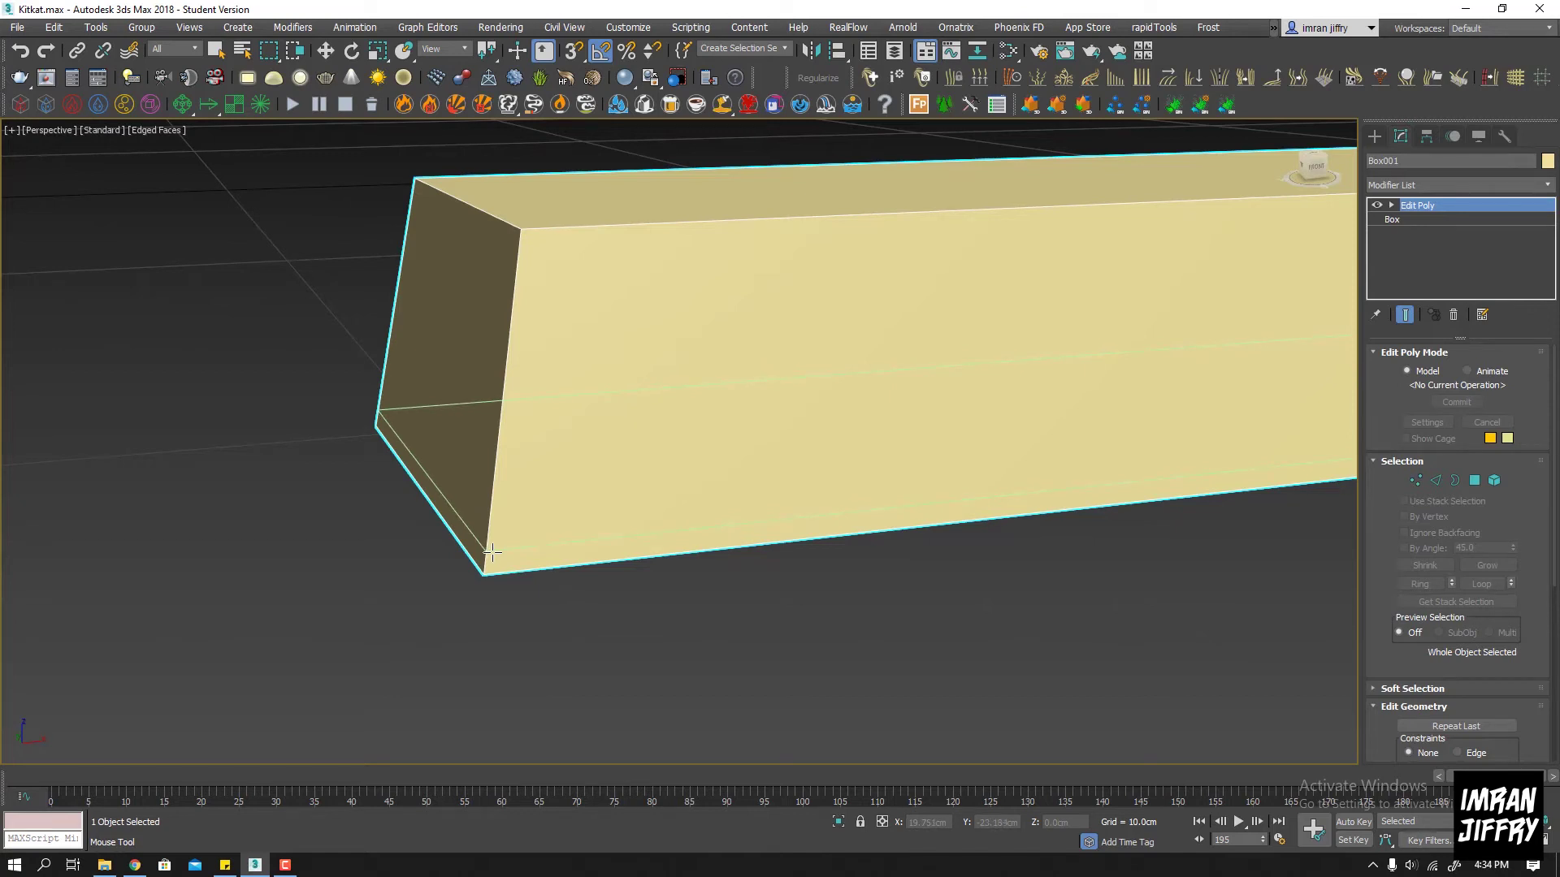
pyautogui.press('2')
pyautogui.doubleClick(519, 571)
pyautogui.scroll(-4, 609, 538)
pyautogui.press('w')
pyautogui.moveTo(650, 537)
pyautogui.mouseDown(button='middle')
pyautogui.moveTo(640, 546)
pyautogui.moveTo(684, 559)
pyautogui.mouseUp(button='middle')
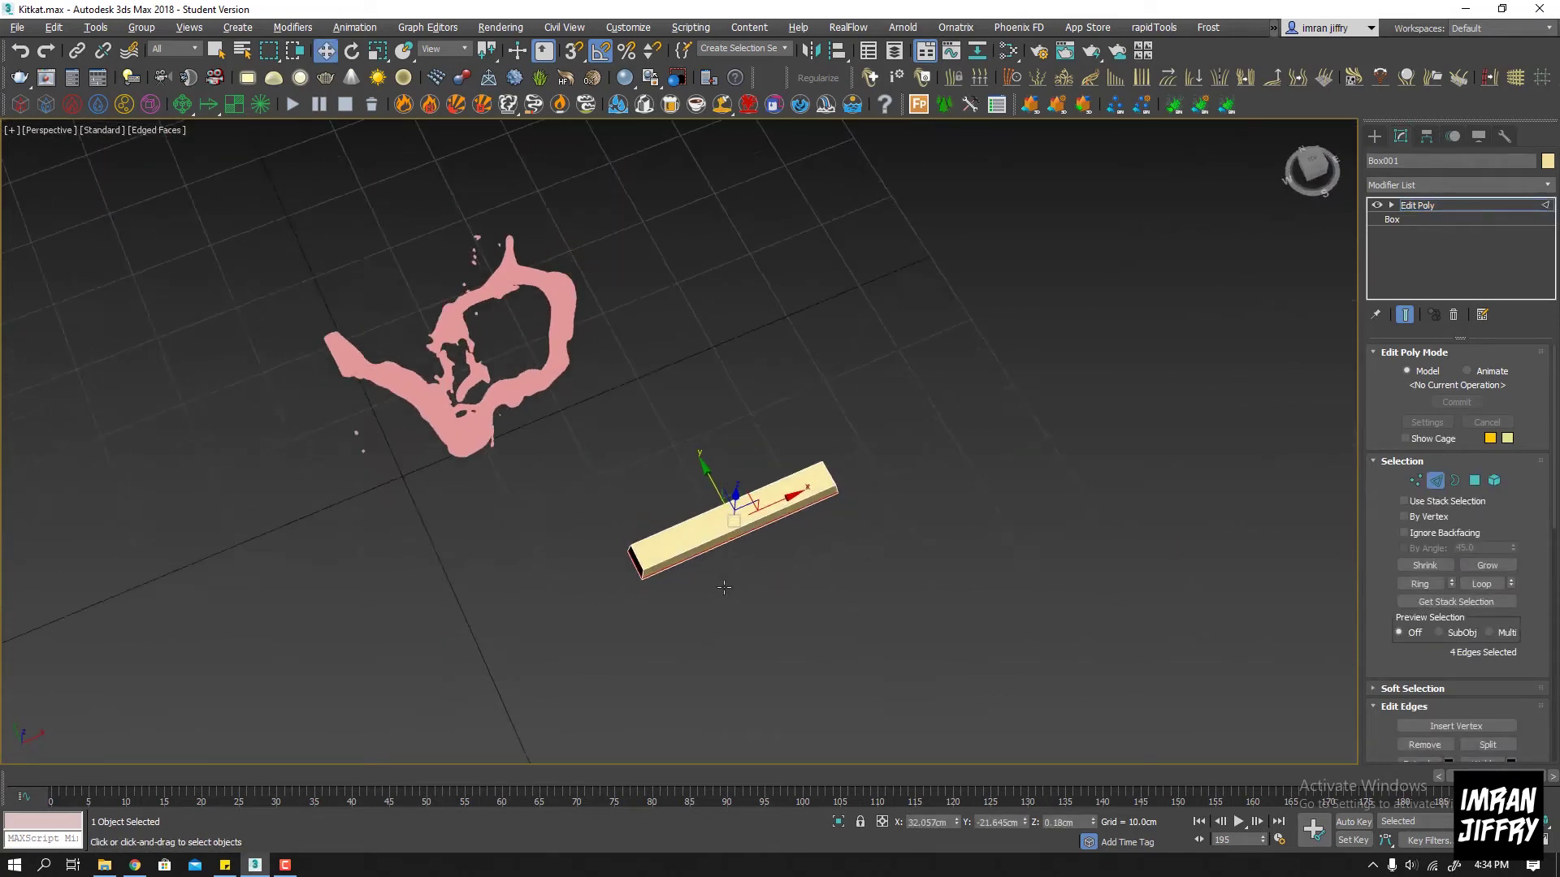
# In Top view, push the bar's long side slightly outward and select the right-end vertices
pyautogui.hotkey('alt', 'w')
pyautogui.hotkey('alt', 'w')
pyautogui.press('1')
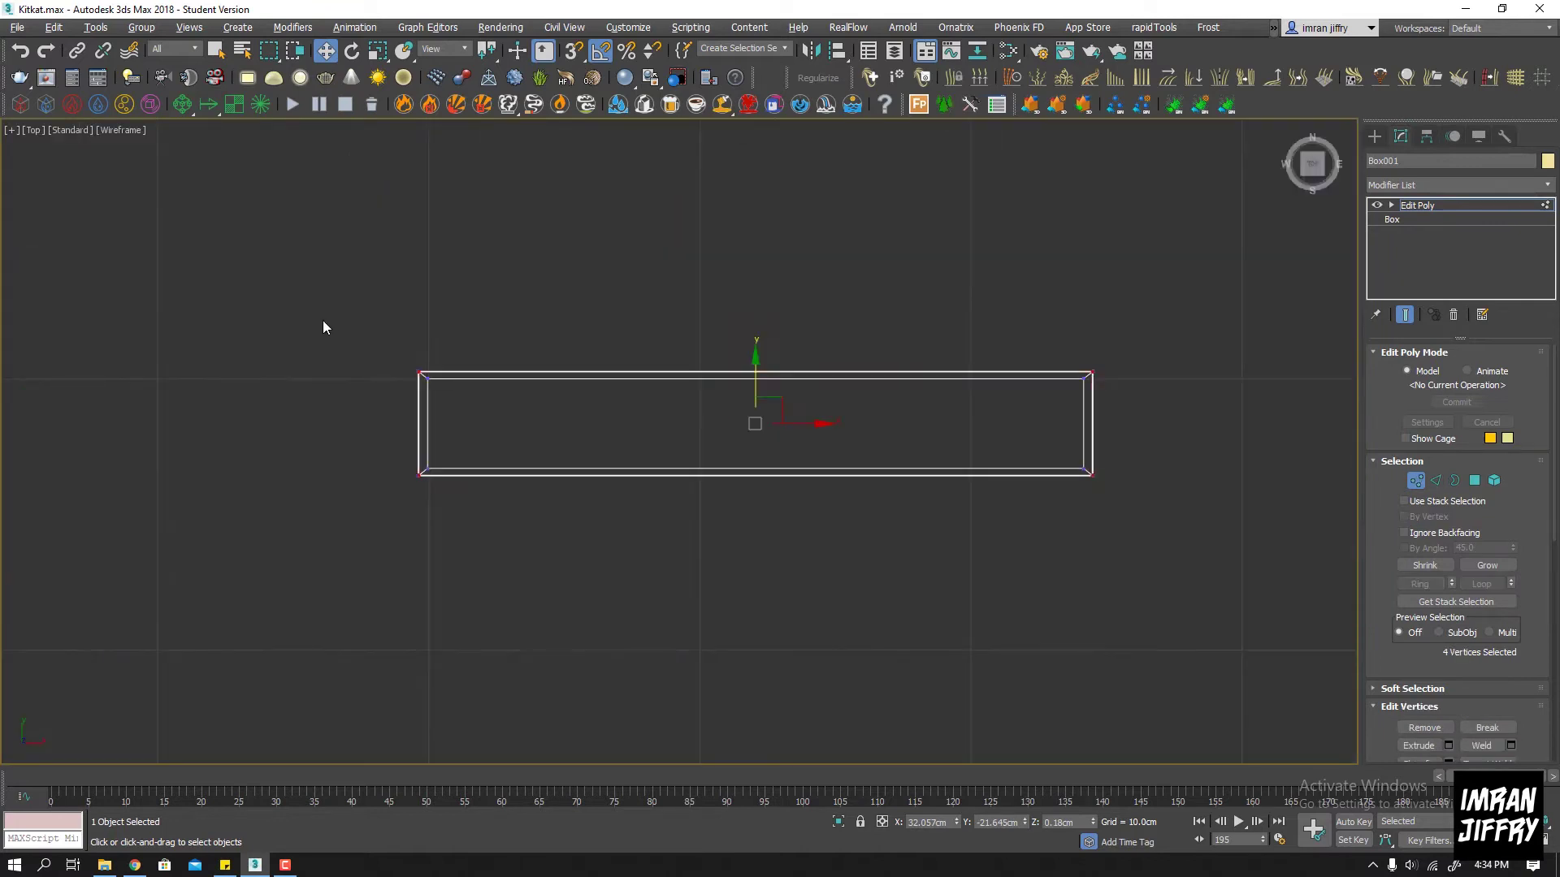
pyautogui.moveTo(757, 332); pyautogui.dragTo(760, 320)
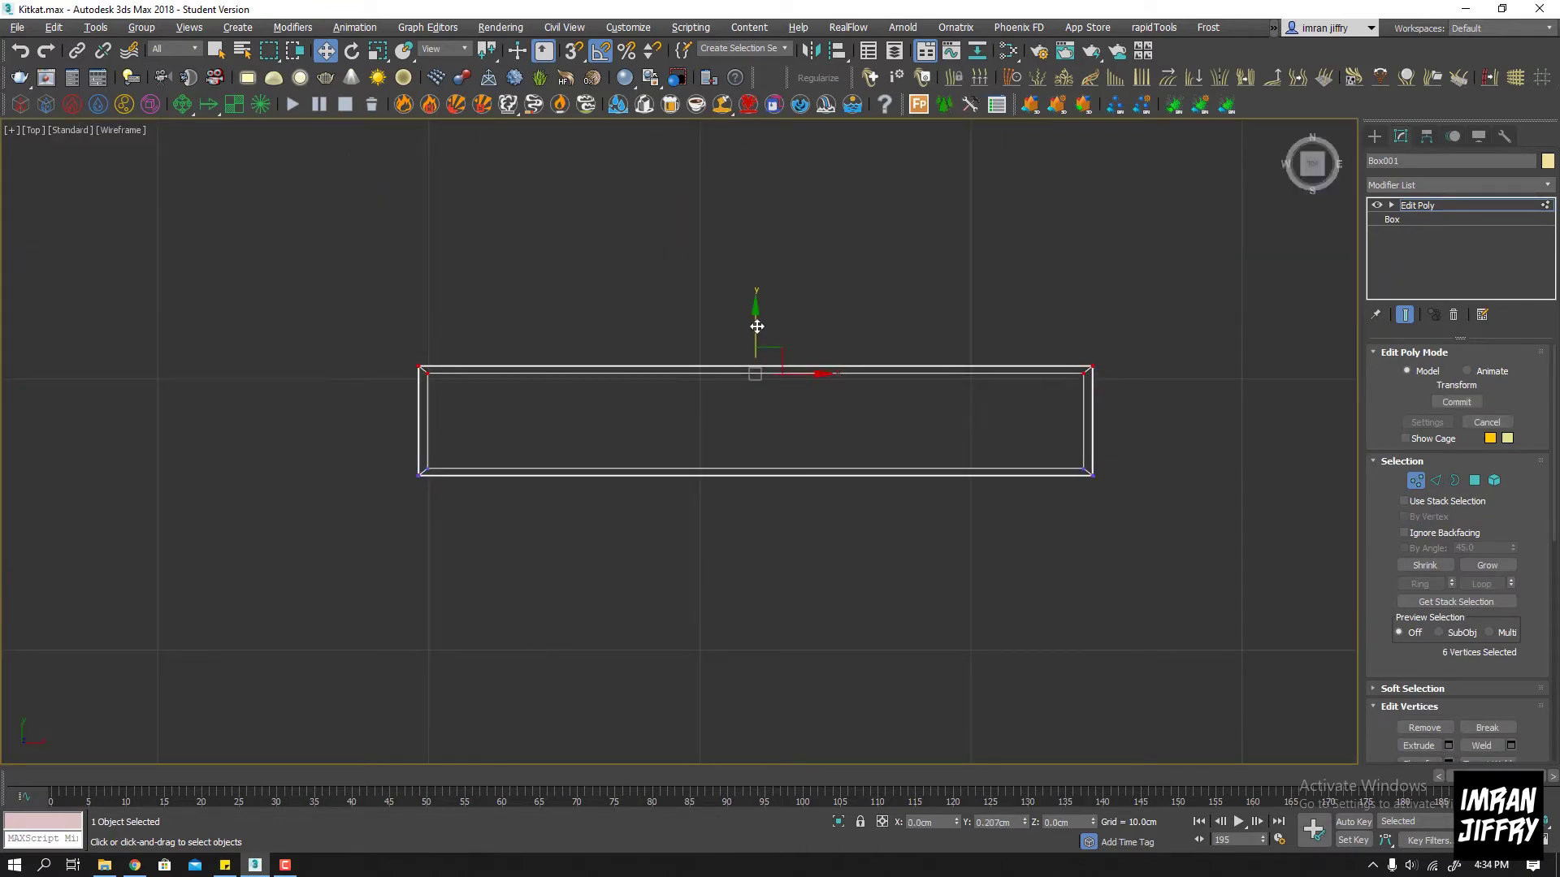
pyautogui.moveTo(1049, 309); pyautogui.dragTo(1157, 513)
# At polygon level, select the first two thin bottom strip faces of the bar
pyautogui.press('1')
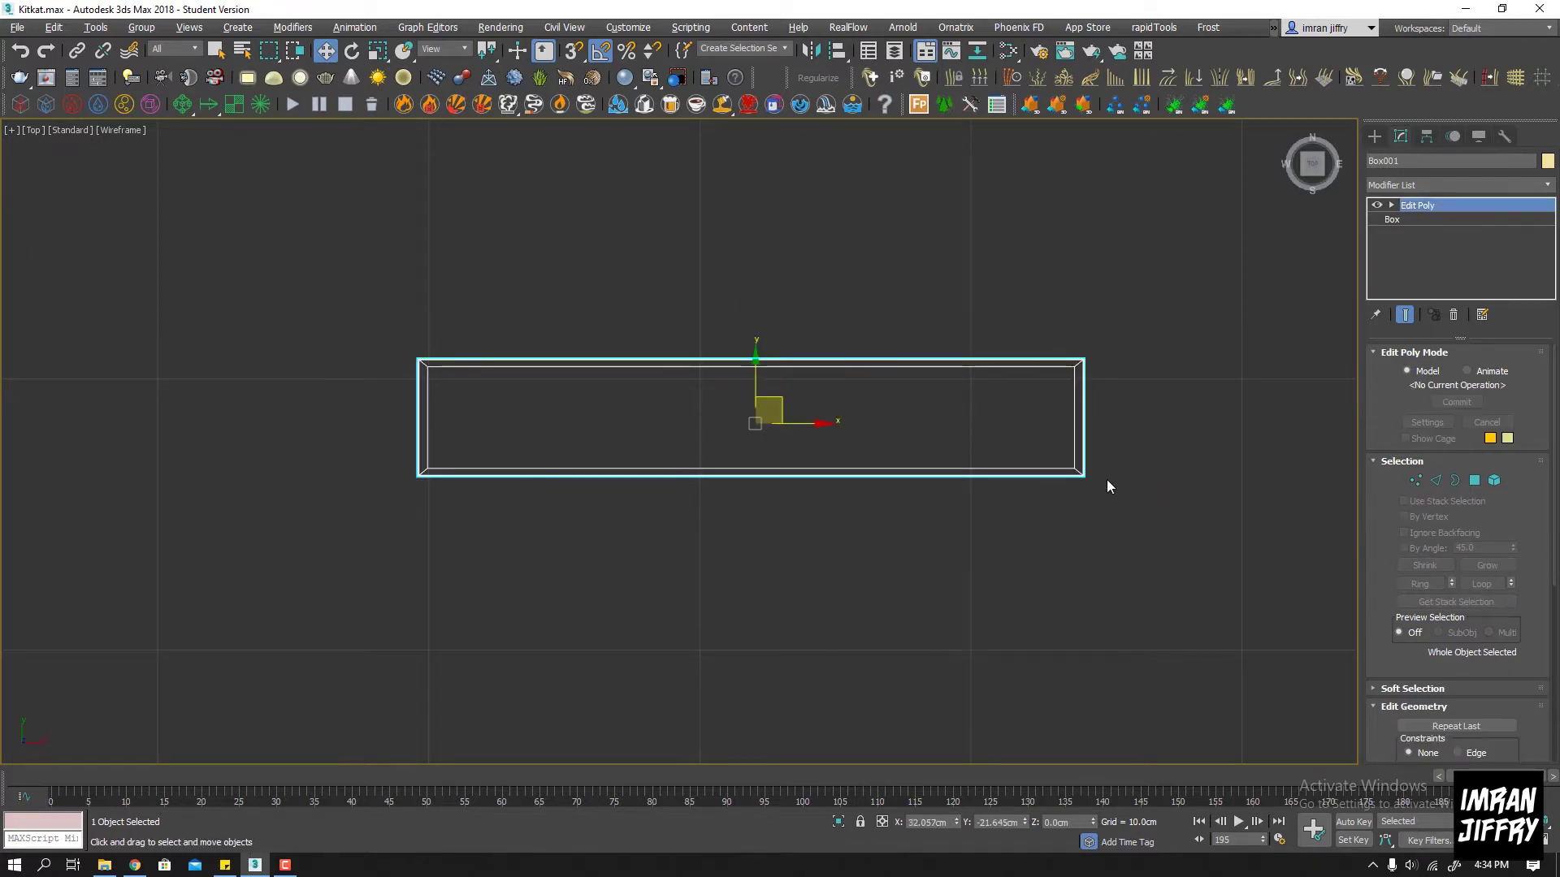
pyautogui.hotkey('alt', 'w')
pyautogui.hotkey('alt', 'w')
pyautogui.moveTo(1000, 574)
pyautogui.keyDown('alt'); pyautogui.mouseDown(button='middle')
pyautogui.moveTo(985, 522)
pyautogui.moveTo(931, 546)
pyautogui.moveTo(781, 485)
pyautogui.mouseUp(button='middle'); pyautogui.keyUp('alt')
pyautogui.scroll(5, 562, 530)
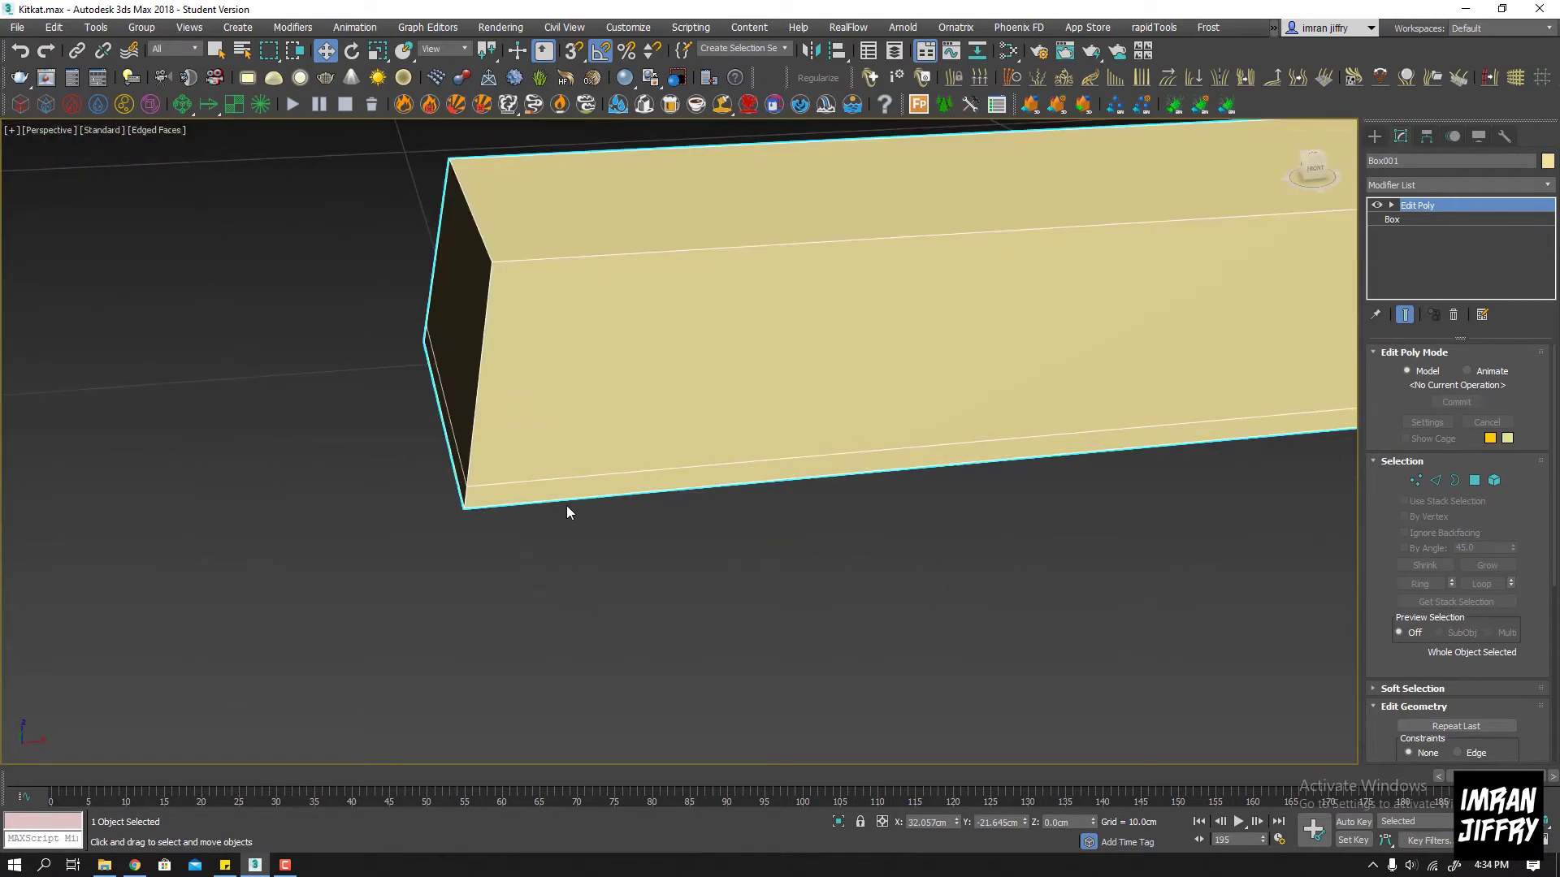
pyautogui.press('4')
pyautogui.click(491, 491)
pyautogui.moveTo(491, 491)
pyautogui.keyDown('alt'); pyautogui.mouseDown(button='middle')
pyautogui.moveTo(574, 484)
pyautogui.moveTo(795, 722)
pyautogui.mouseUp(button='middle'); pyautogui.keyUp('alt')
pyautogui.keyDown('ctrl'); pyautogui.click(783, 741); pyautogui.keyUp('ctrl')
# Add the remaining two bottom strip faces, then switch to Front view at vertex level
pyautogui.scroll(-5, 893, 690)
pyautogui.moveTo(1014, 660)
pyautogui.keyDown('alt'); pyautogui.mouseDown(button='middle')
pyautogui.moveTo(546, 546)
pyautogui.moveTo(702, 615)
pyautogui.moveTo(614, 608)
pyautogui.mouseUp(button='middle'); pyautogui.keyUp('alt')
pyautogui.keyDown('ctrl'); pyautogui.click(670, 598); pyautogui.keyUp('ctrl')
pyautogui.scroll(5, 351, 605)
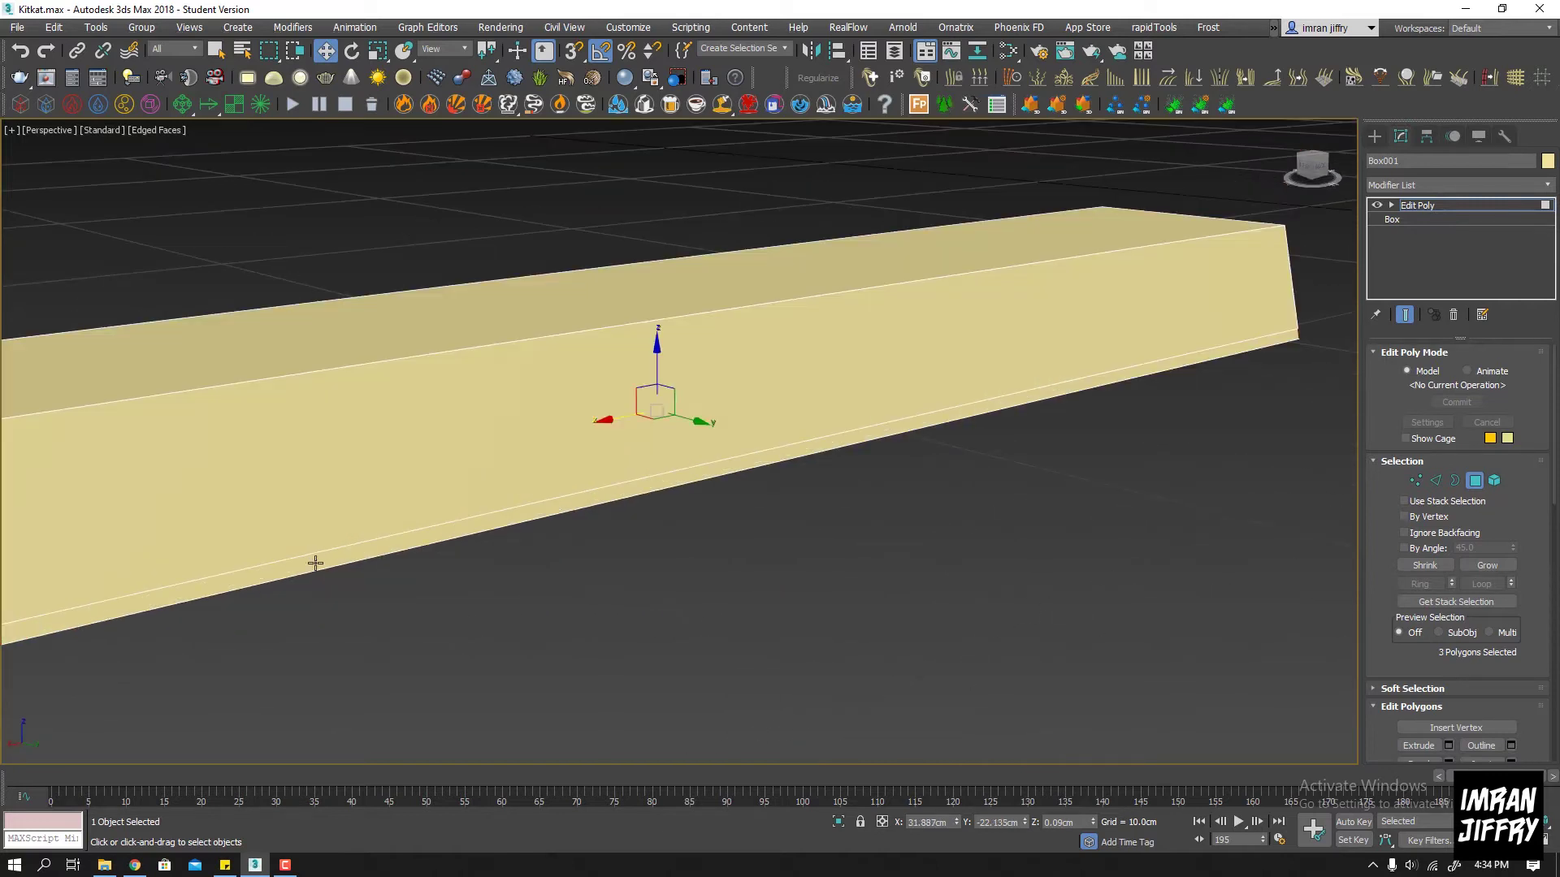
pyautogui.keyDown('ctrl'); pyautogui.click(315, 563); pyautogui.keyUp('ctrl')
pyautogui.scroll(-5, 315, 563)
pyautogui.moveTo(539, 530)
pyautogui.keyDown('alt'); pyautogui.mouseDown(button='middle')
pyautogui.moveTo(686, 529)
pyautogui.moveTo(424, 582)
pyautogui.moveTo(728, 572)
pyautogui.mouseUp(button='middle'); pyautogui.keyUp('alt')
pyautogui.scroll(3, 424, 582)
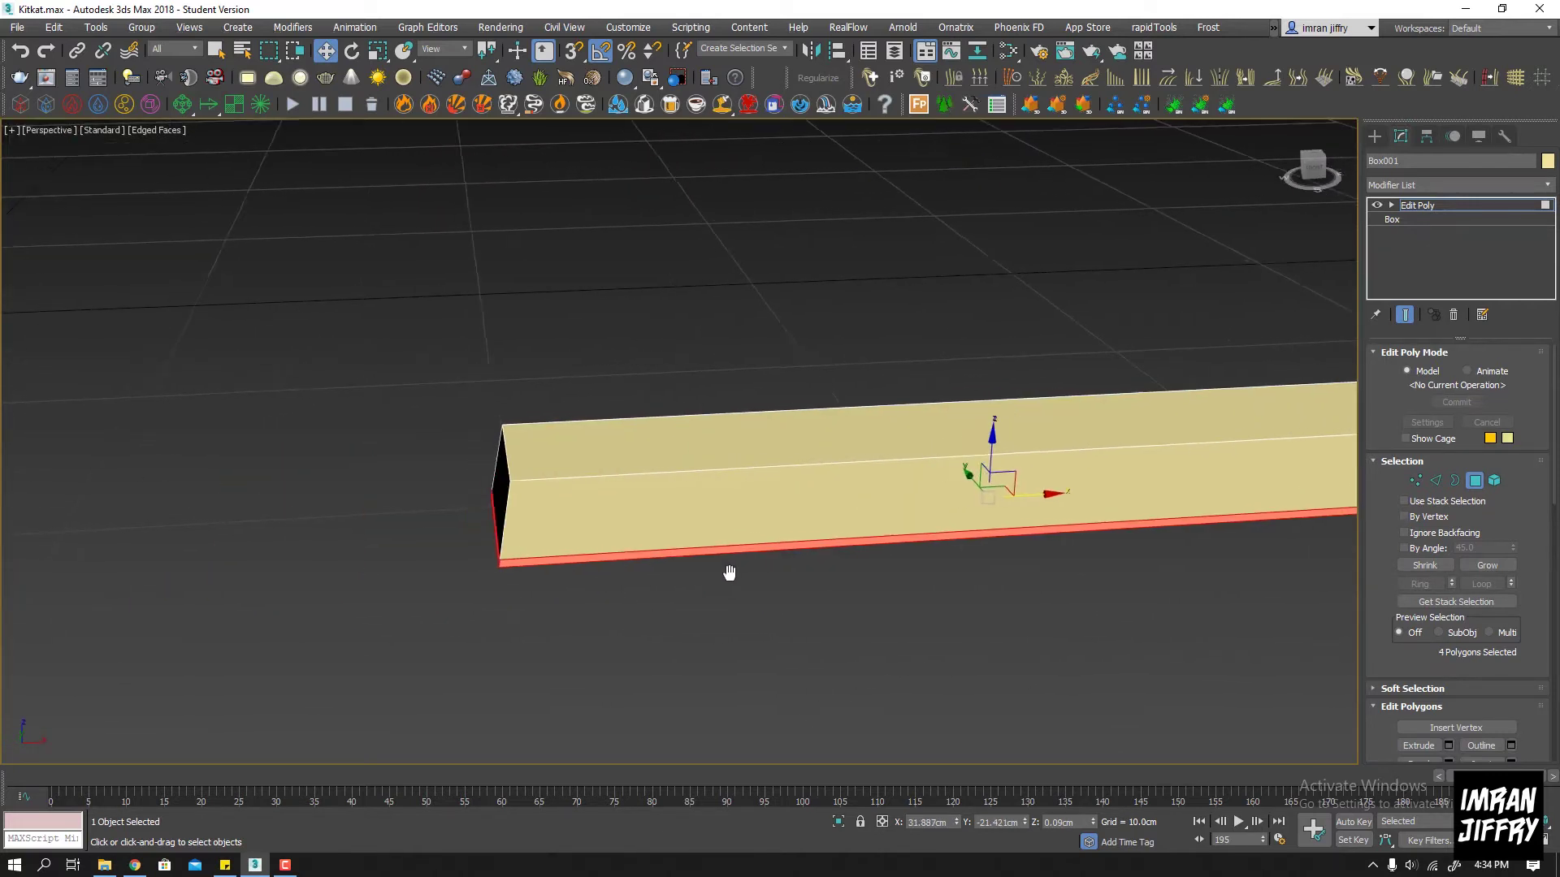
pyautogui.hotkey('alt', 'w')
pyautogui.rightClick(988, 315)
pyautogui.hotkey('alt', 'w')
# Select the bar's four bottom vertices in Front view and raise them slightly
pyautogui.press('1')
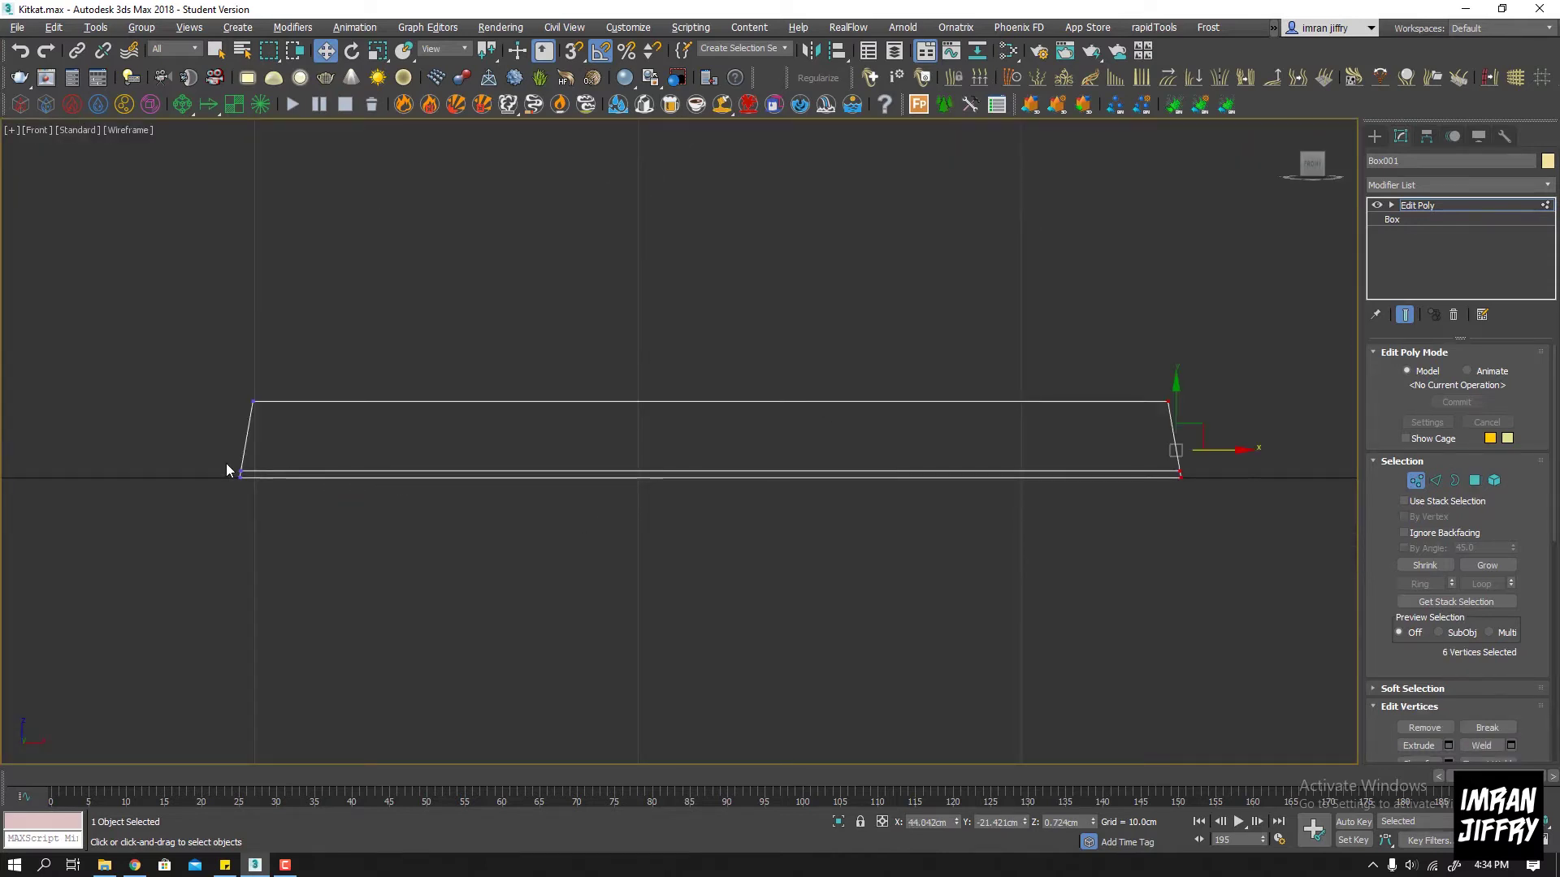
pyautogui.moveTo(209, 456); pyautogui.dragTo(1214, 476)
pyautogui.scroll(2, 676, 489)
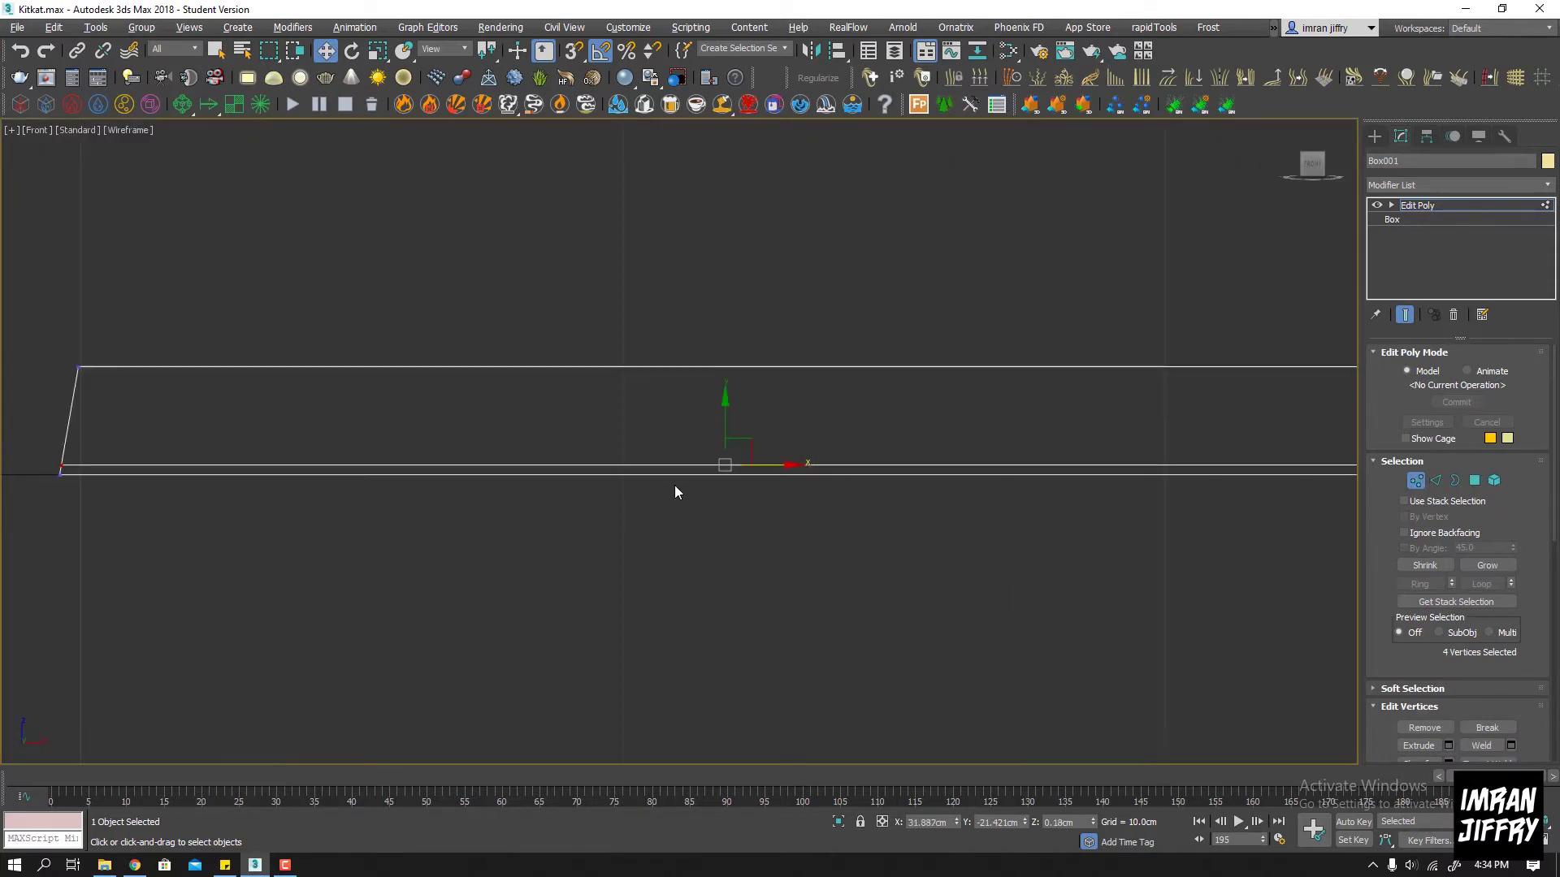
pyautogui.scroll(2, 715, 464)
pyautogui.moveTo(714, 464); pyautogui.dragTo(979, 459, button='middle')
pyautogui.moveTo(988, 431); pyautogui.dragTo(988, 416)
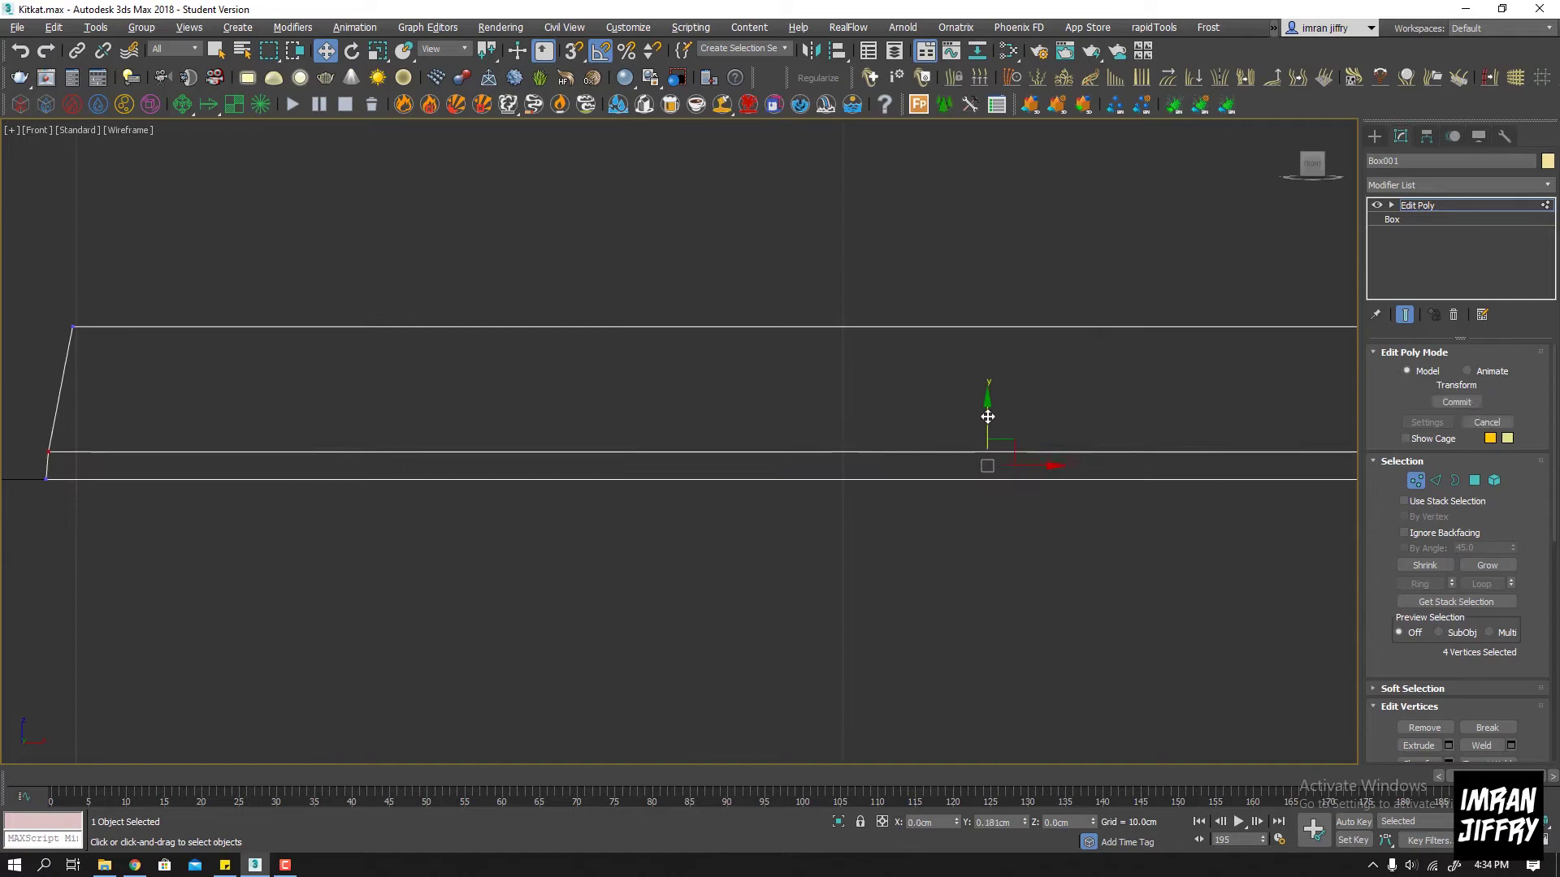
# Scale the lower-end vertices outward to about 101% so the end flares
pyautogui.press('r')
pyautogui.moveTo(1067, 448); pyautogui.dragTo(1069, 448)
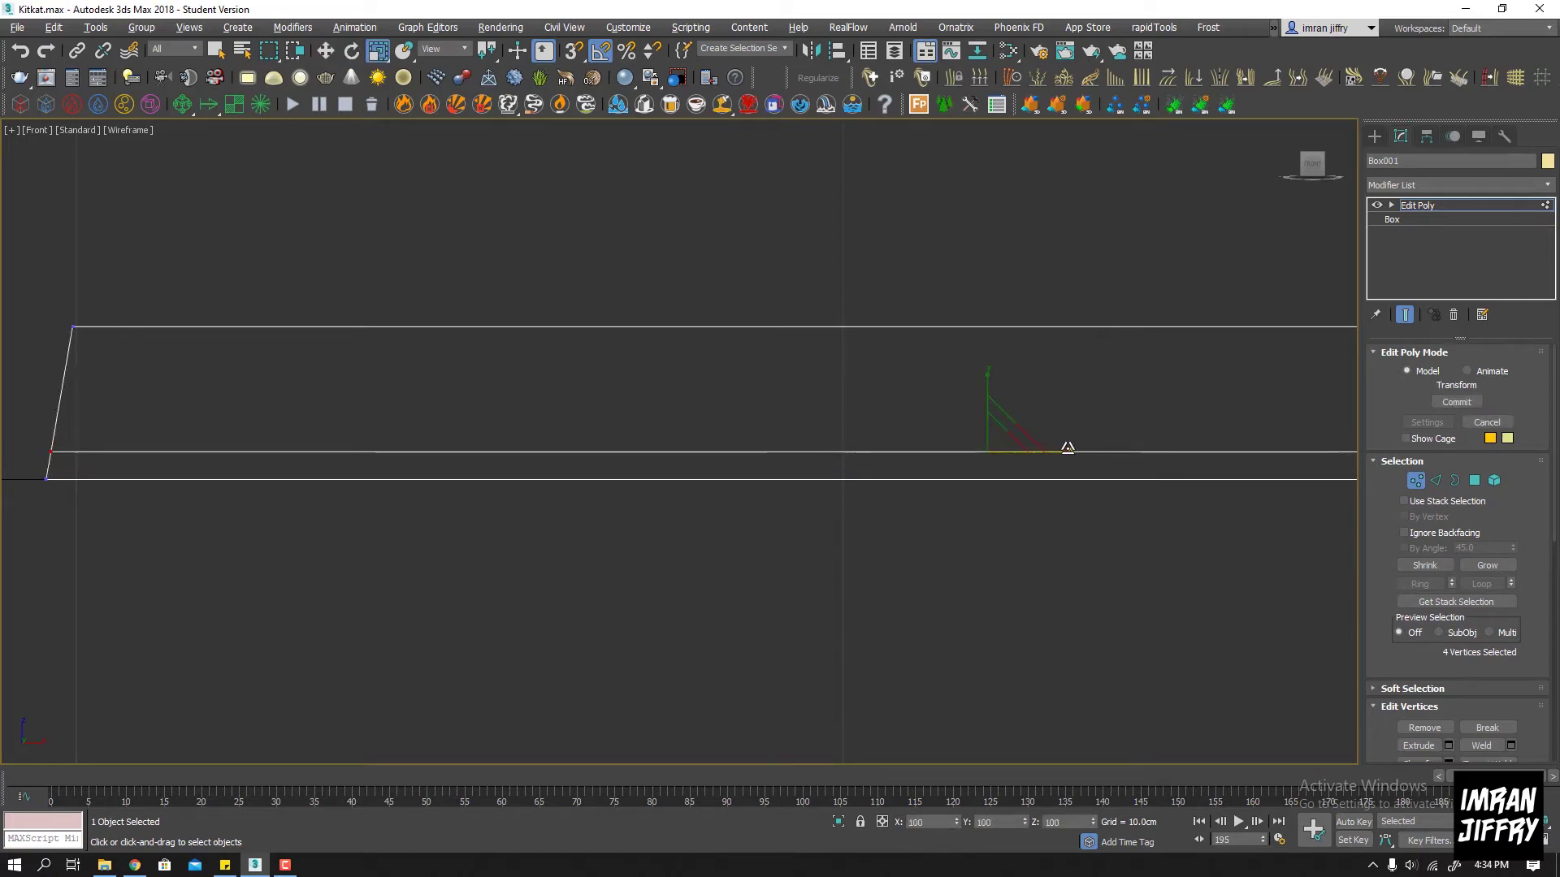
pyautogui.rightClick(1068, 448)
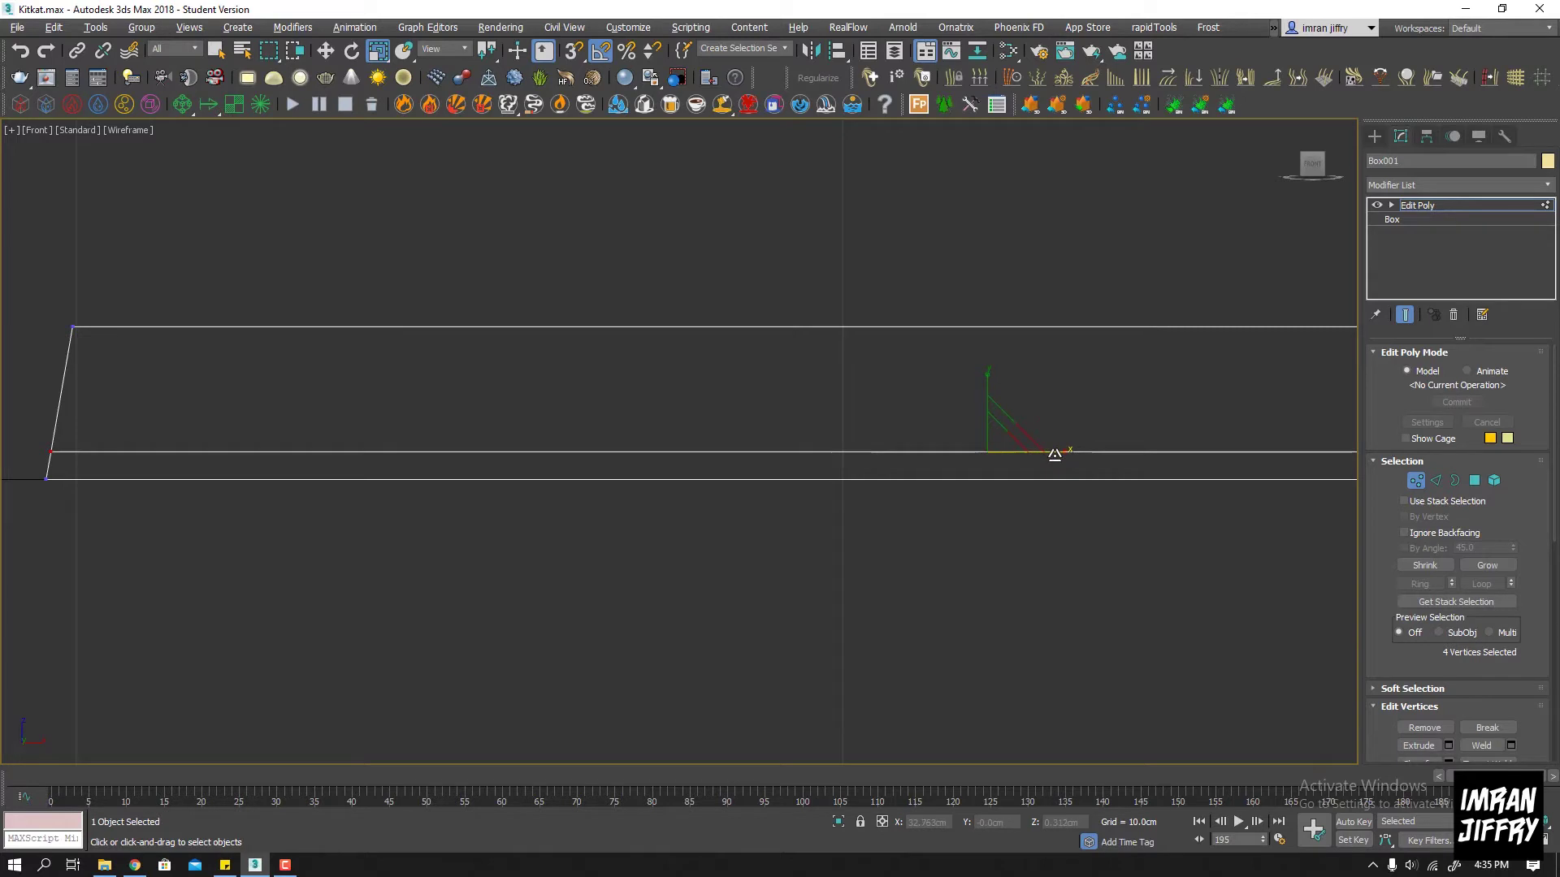
pyautogui.moveTo(1042, 453); pyautogui.dragTo(1061, 450)
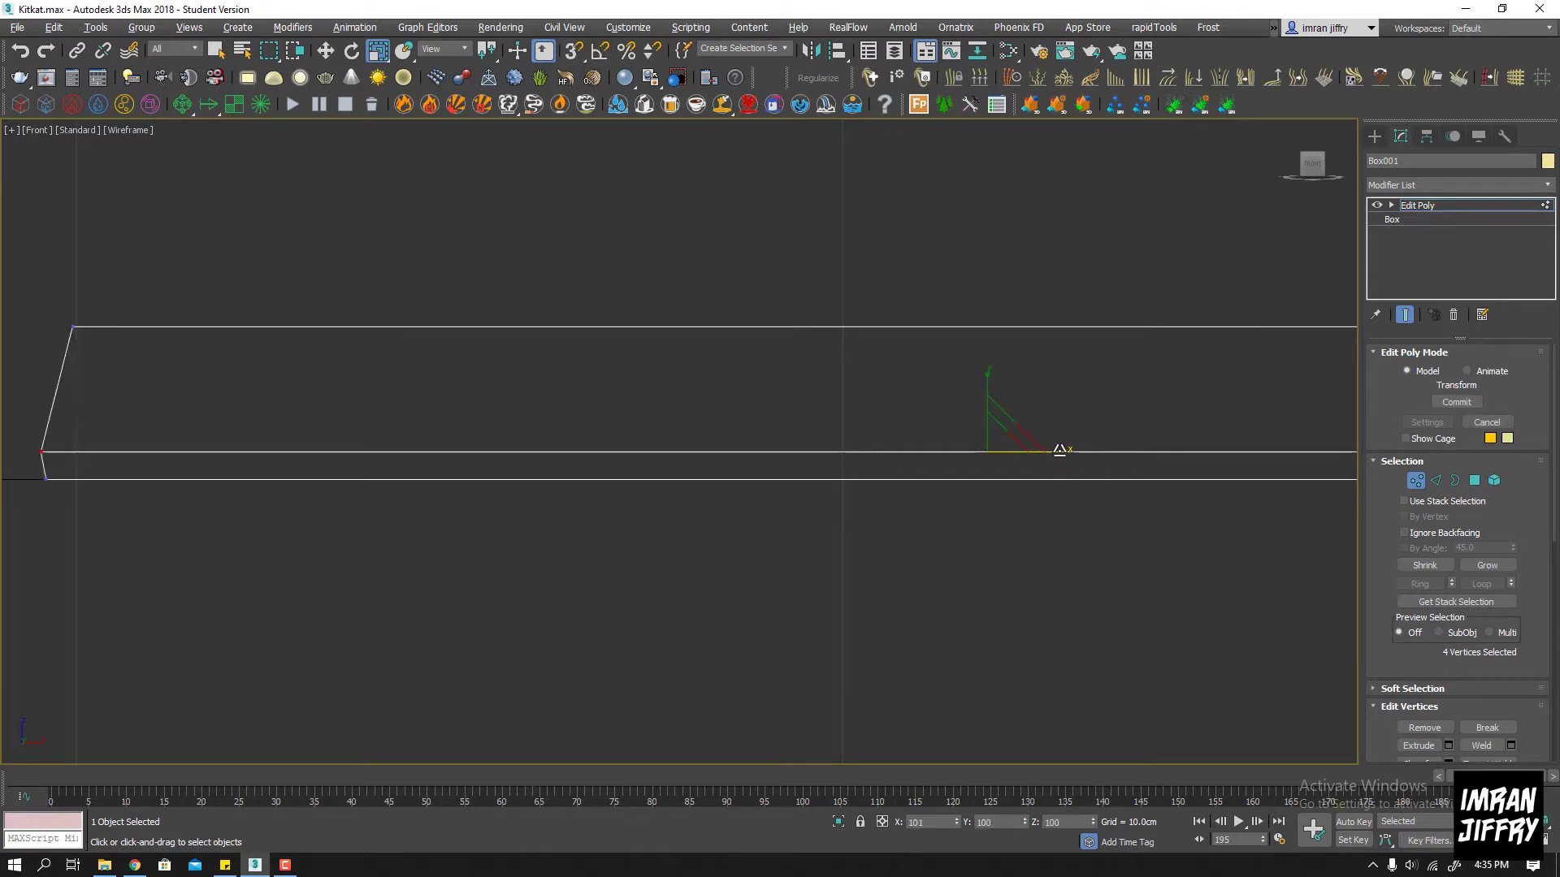
# In Top view, move the bar's left-end vertices further left
pyautogui.hotkey('alt', 'w')
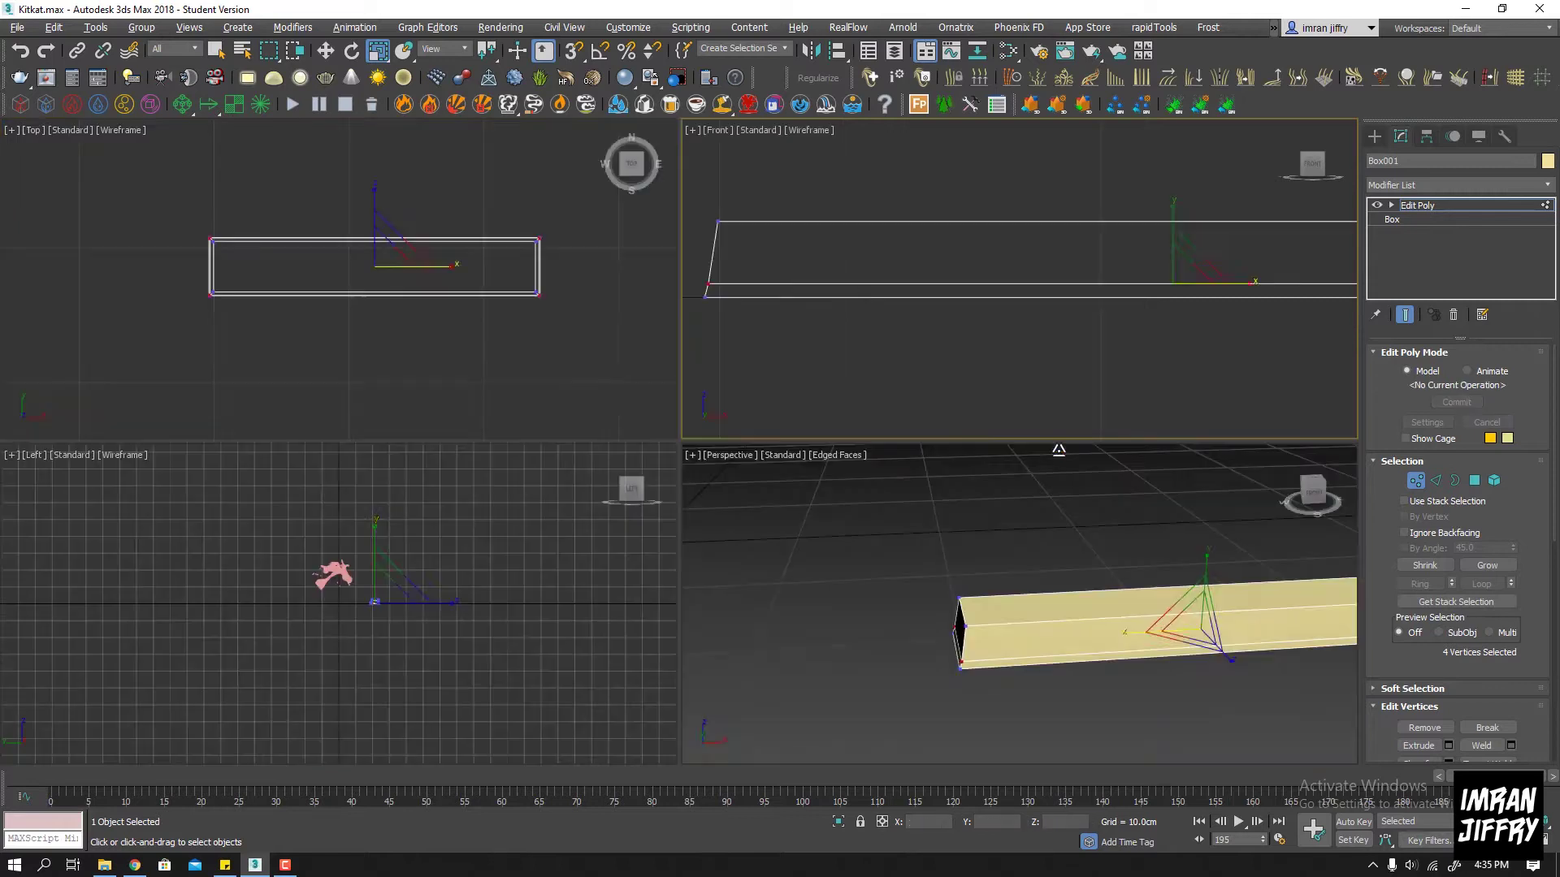
pyautogui.hotkey('alt', 'w')
pyautogui.scroll(5, 376, 431)
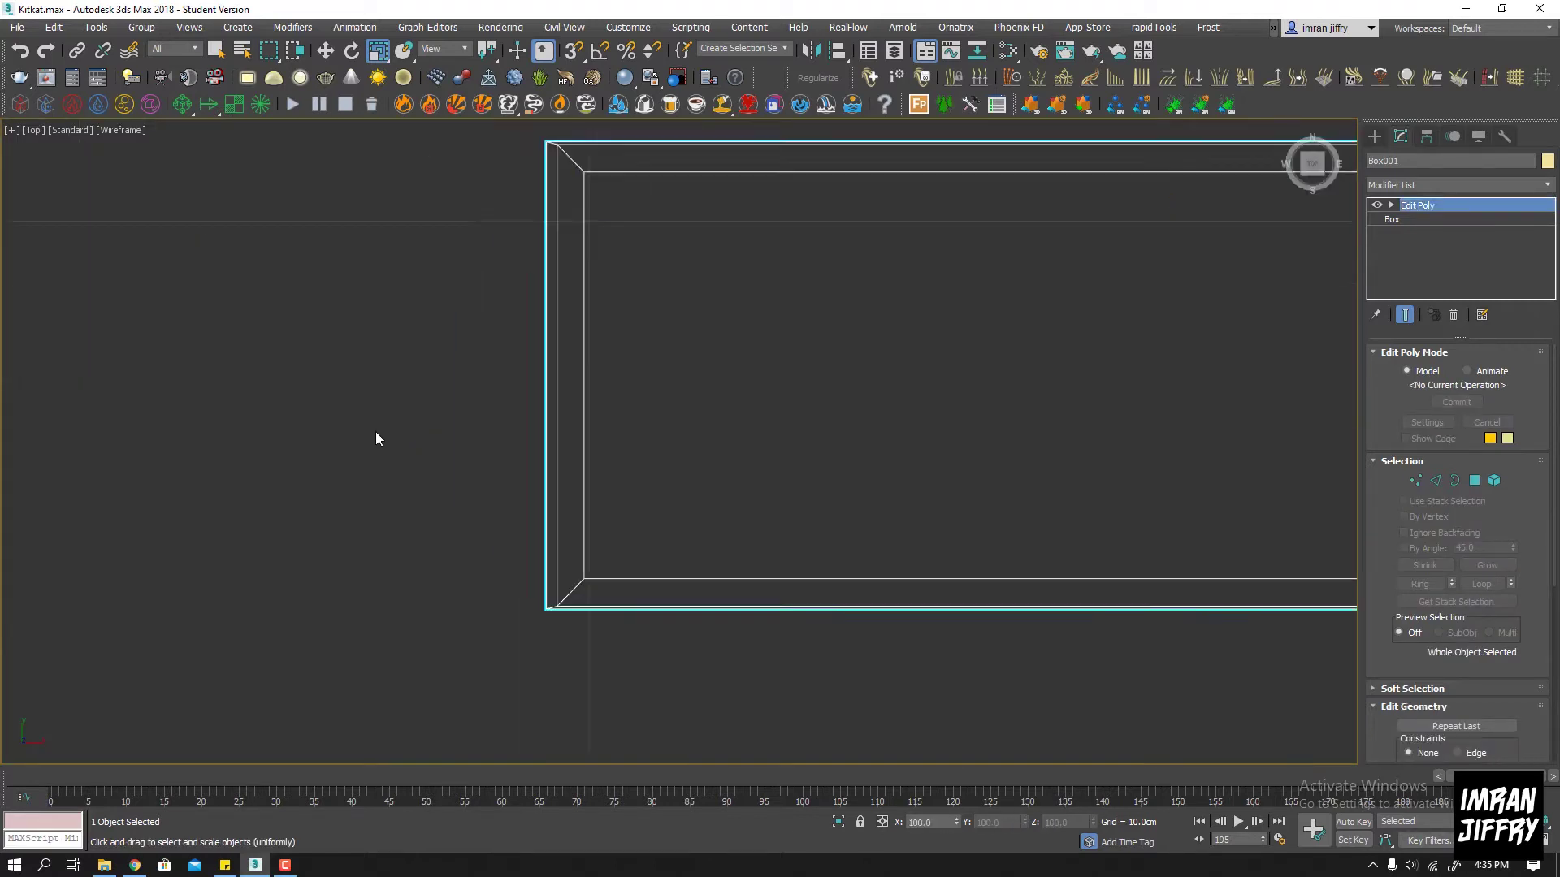
pyautogui.moveTo(557, 636); pyautogui.dragTo(557, 635)
pyautogui.scroll(5, 566, 357)
pyautogui.press('w')
pyautogui.moveTo(588, 393); pyautogui.dragTo(549, 399)
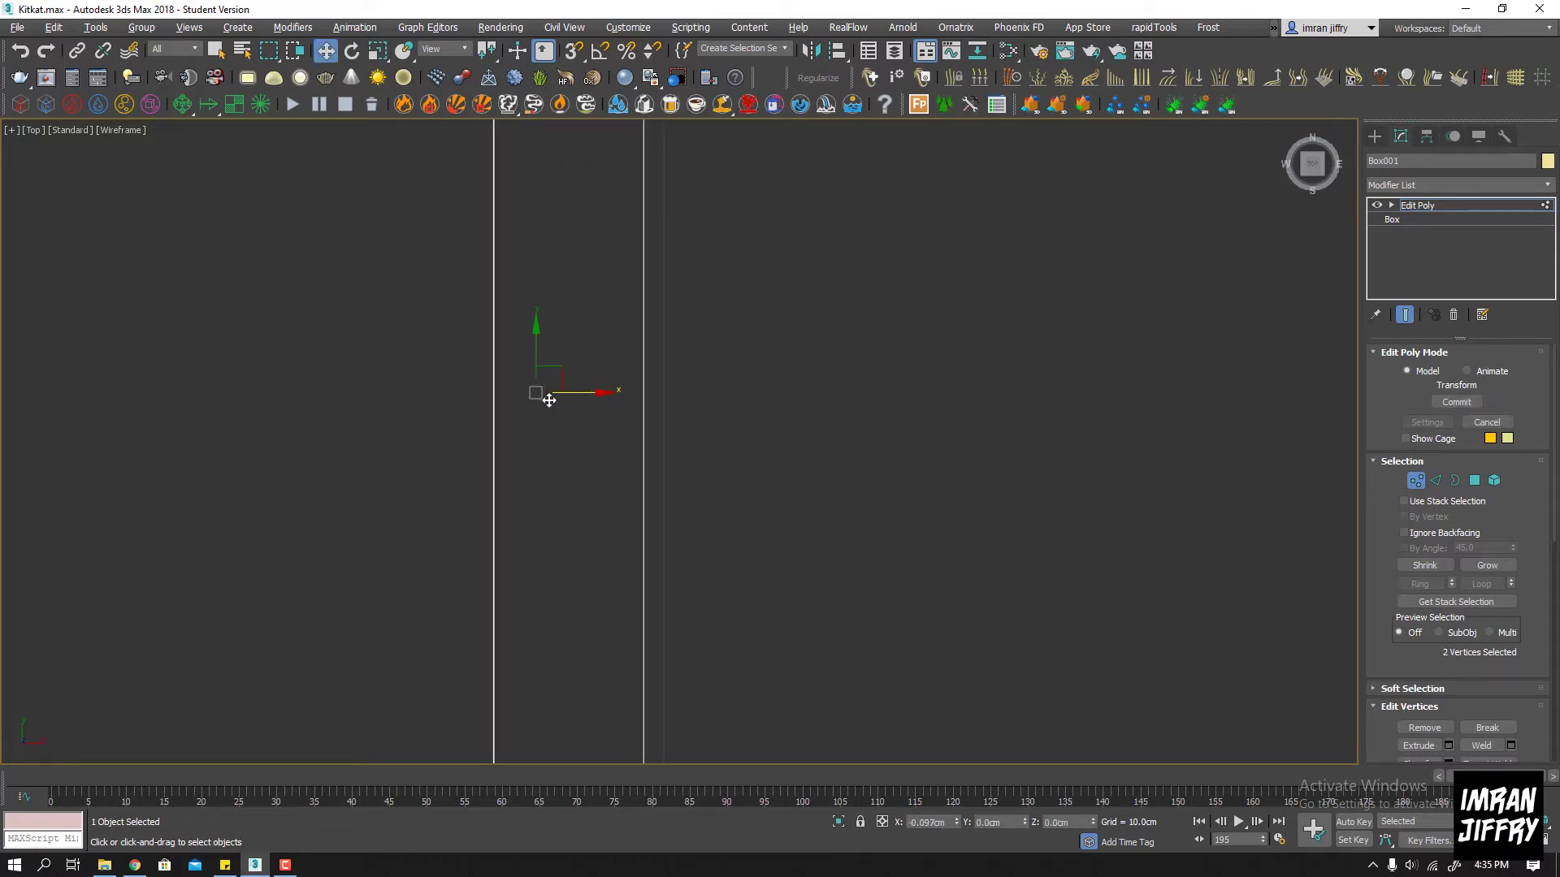
# Slide the right-end vertices outward along the bar's length to match the left end
pyautogui.scroll(-5, 663, 433)
pyautogui.moveTo(1118, 442); pyautogui.dragTo(606, 432, button='middle')
pyautogui.scroll(4, 697, 372)
pyautogui.scroll(1, 697, 372)
pyautogui.scroll(-3, 679, 465)
pyautogui.scroll(3, 687, 586)
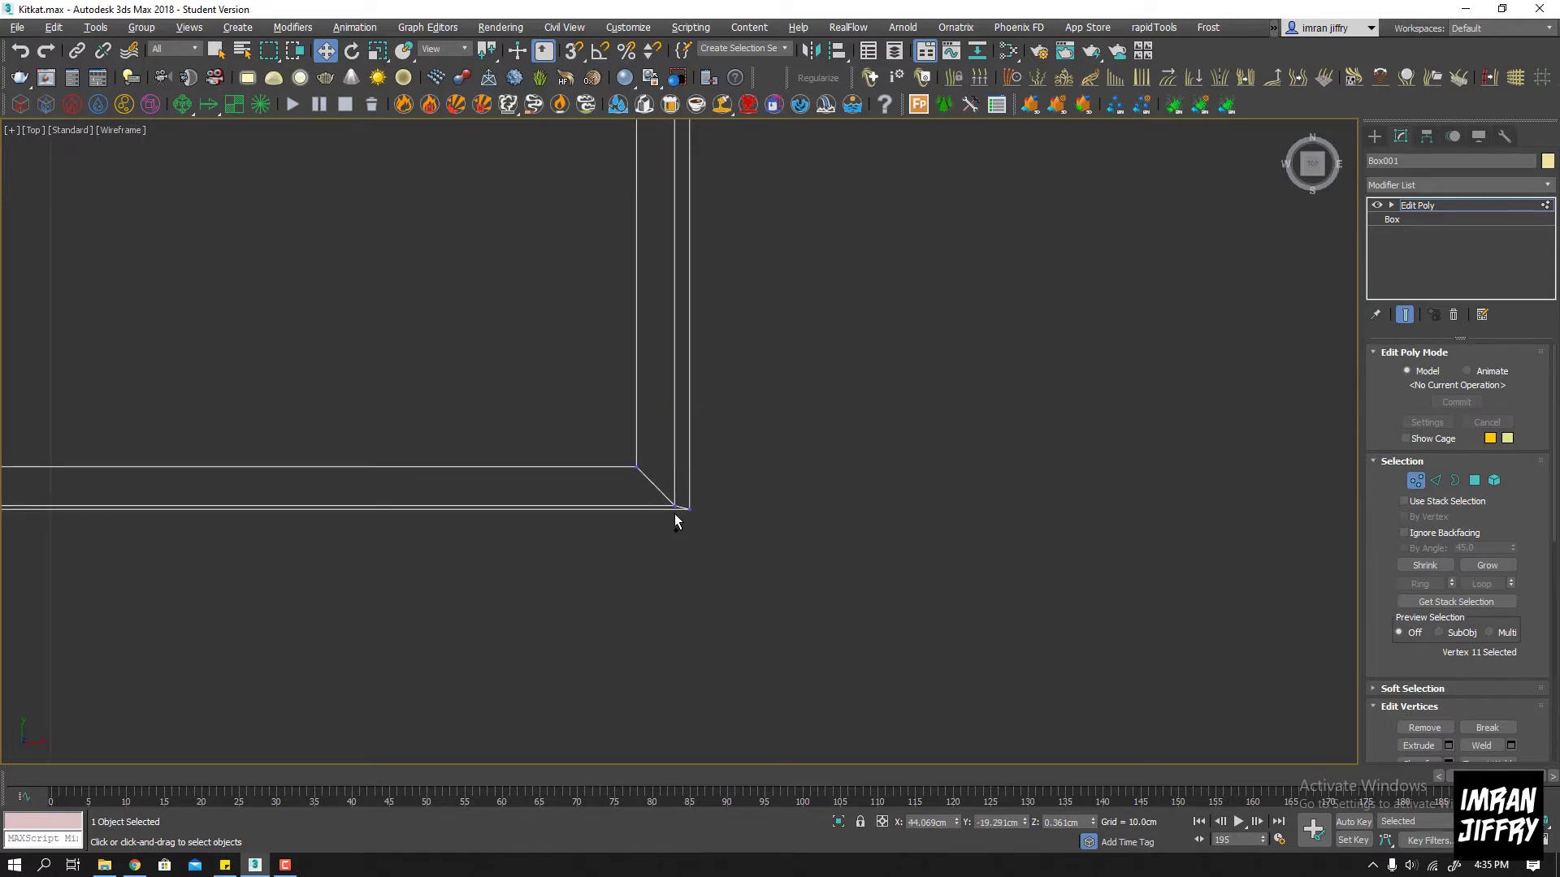
pyautogui.scroll(-2, 692, 487)
pyautogui.scroll(3, 679, 533)
pyautogui.moveTo(728, 322); pyautogui.dragTo(749, 322)
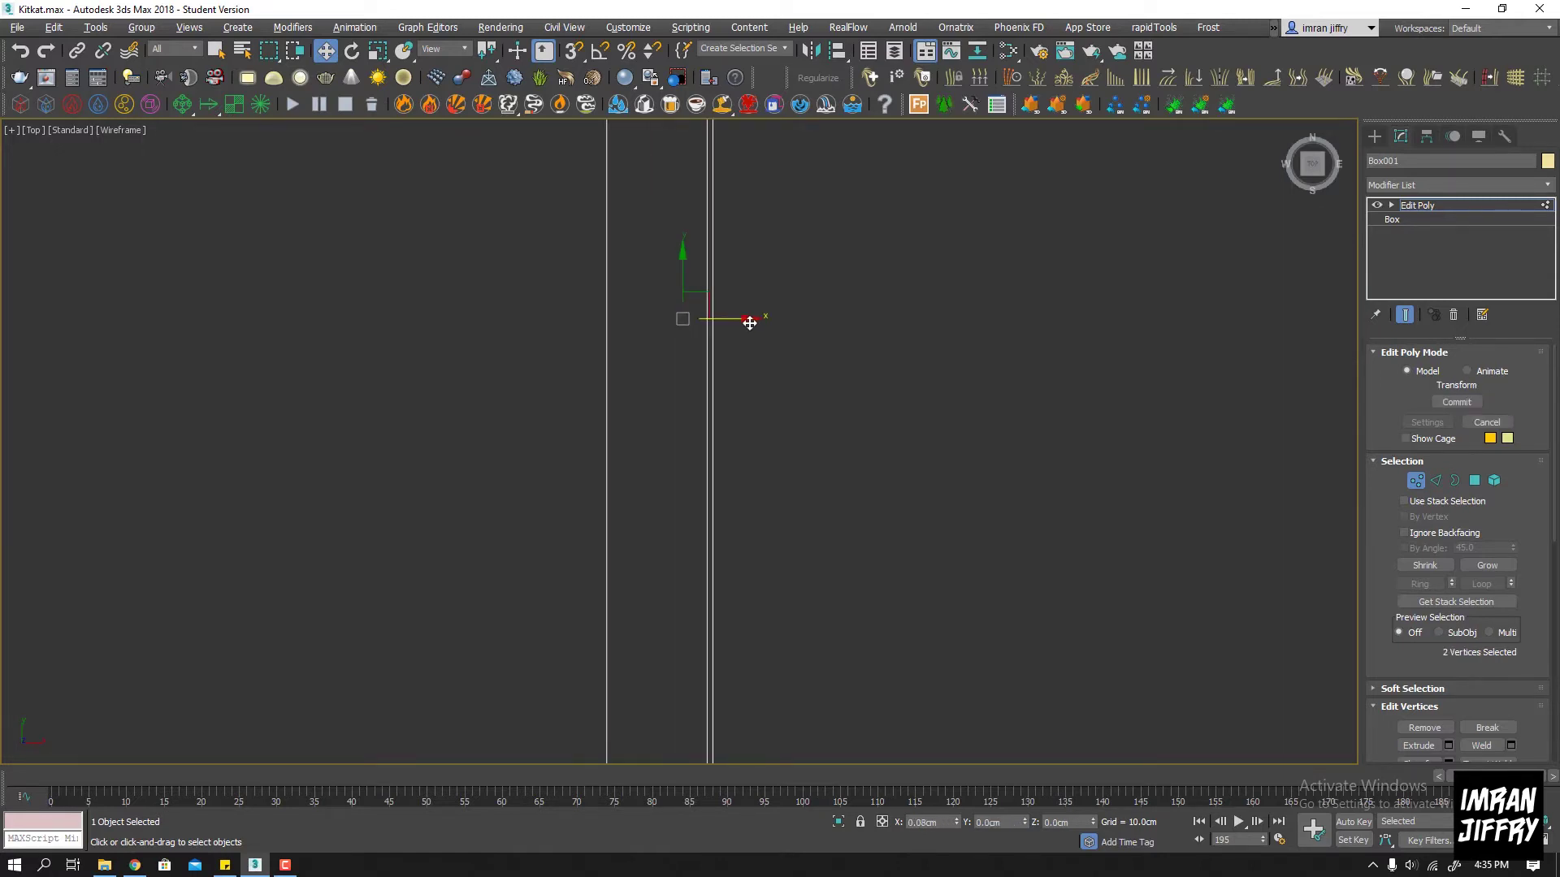
# Check both sloped ends in the Front and Top views, then restore the four-view layout
pyautogui.hotkey('alt', 'w')
pyautogui.rightClick(772, 301)
pyautogui.hotkey('alt', 'w')
pyautogui.scroll(-3, 32, 416)
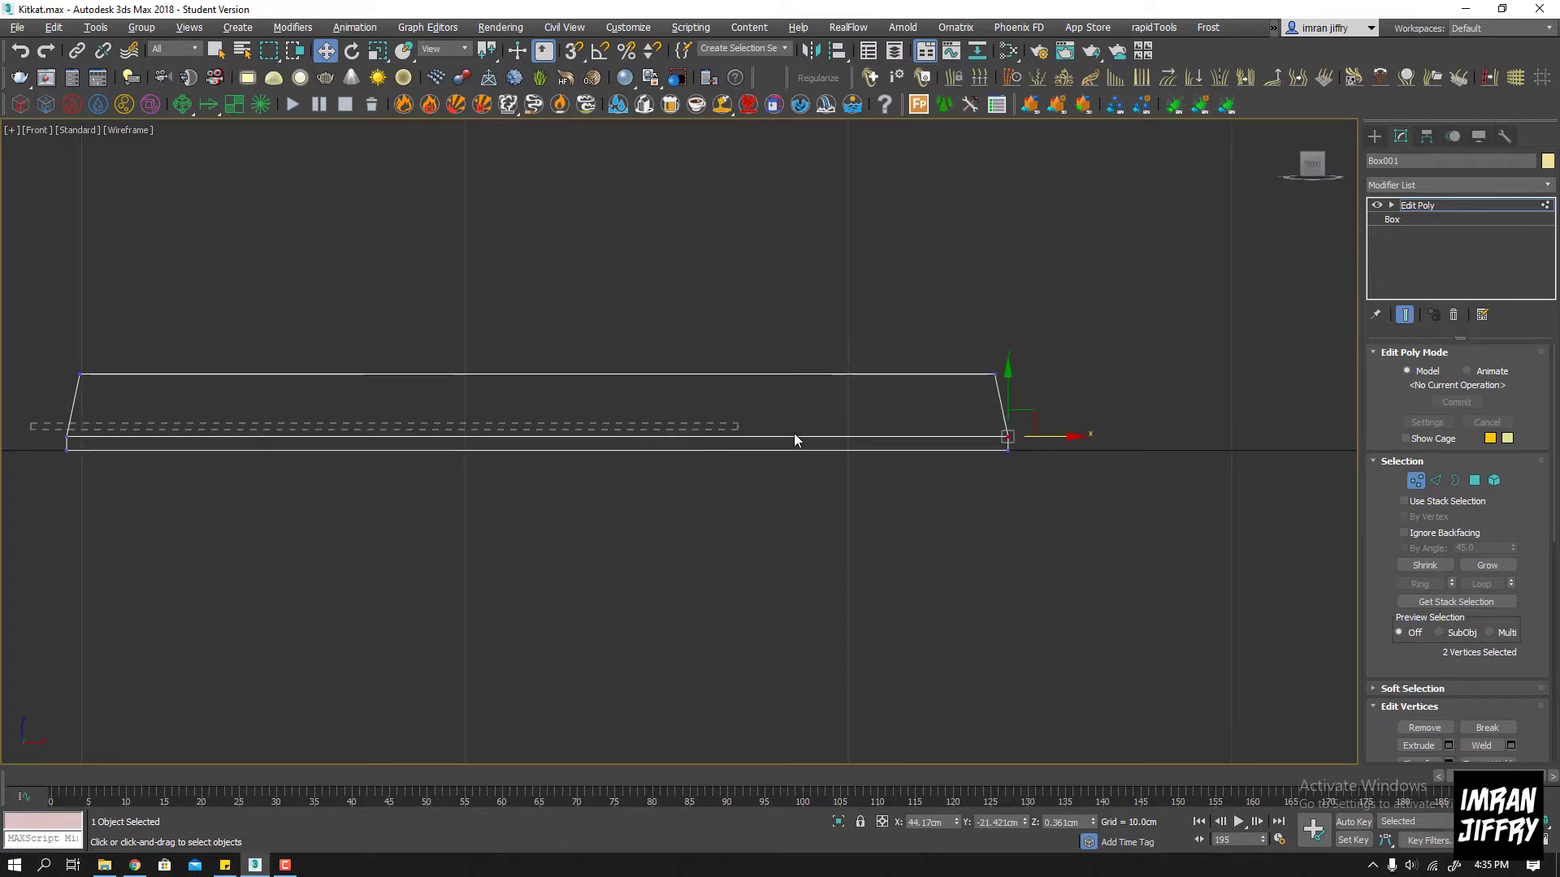
pyautogui.hotkey('ctrl', 'a')
pyautogui.press('t')
pyautogui.scroll(-3, 553, 442)
pyautogui.scroll(-2, 348, 397)
pyautogui.hotkey('alt', 'w')
# In Perspective, extrude the selected lower side faces using Local Normals
pyautogui.rightClick(884, 598)
pyautogui.hotkey('alt', 'w')
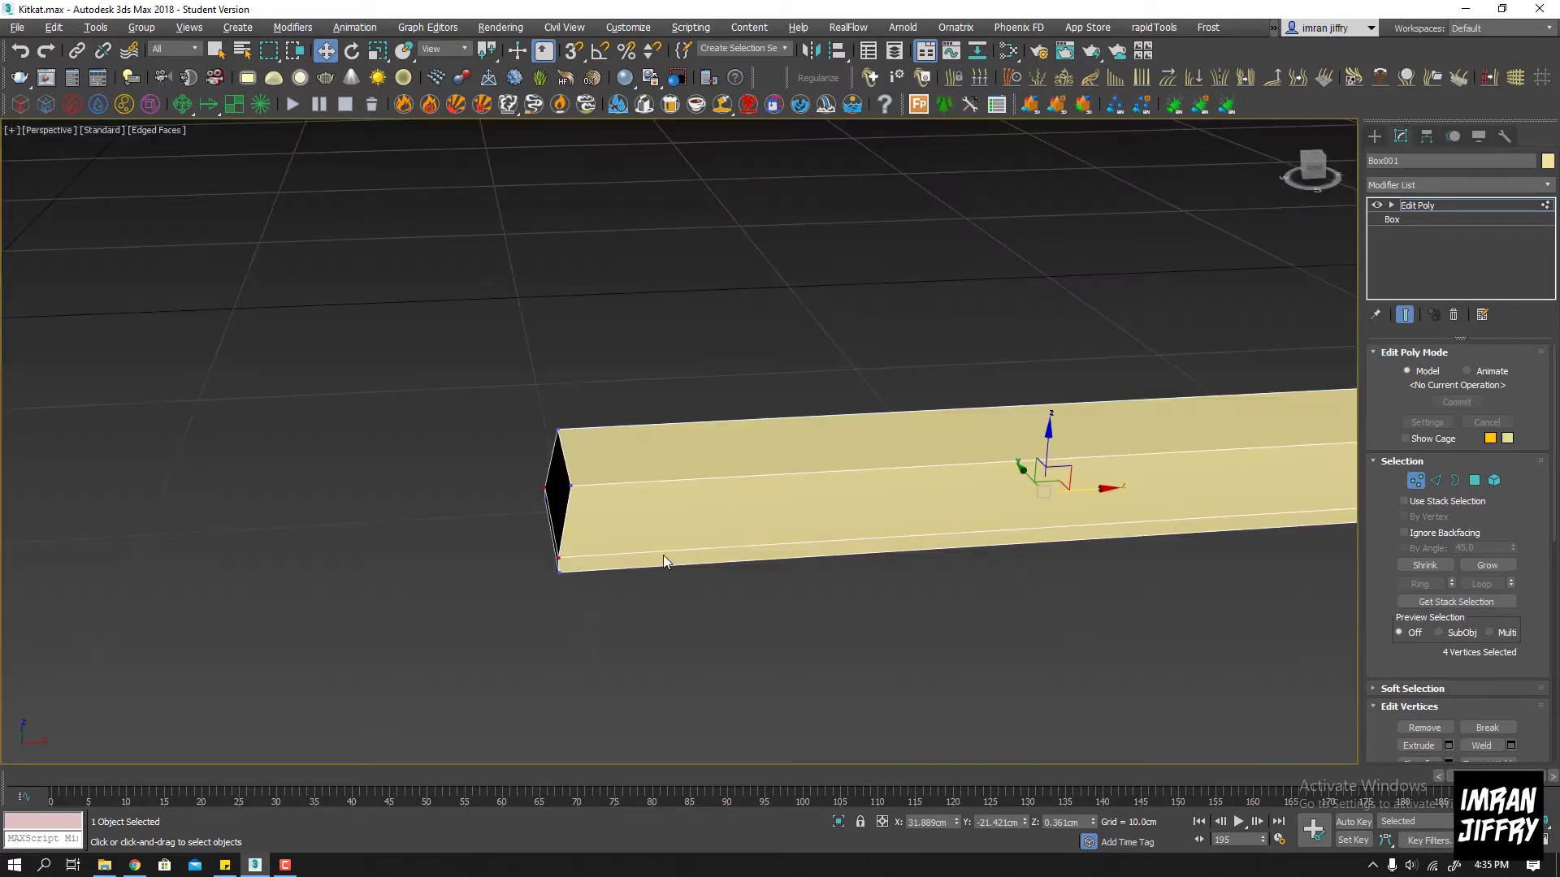
pyautogui.press('4')
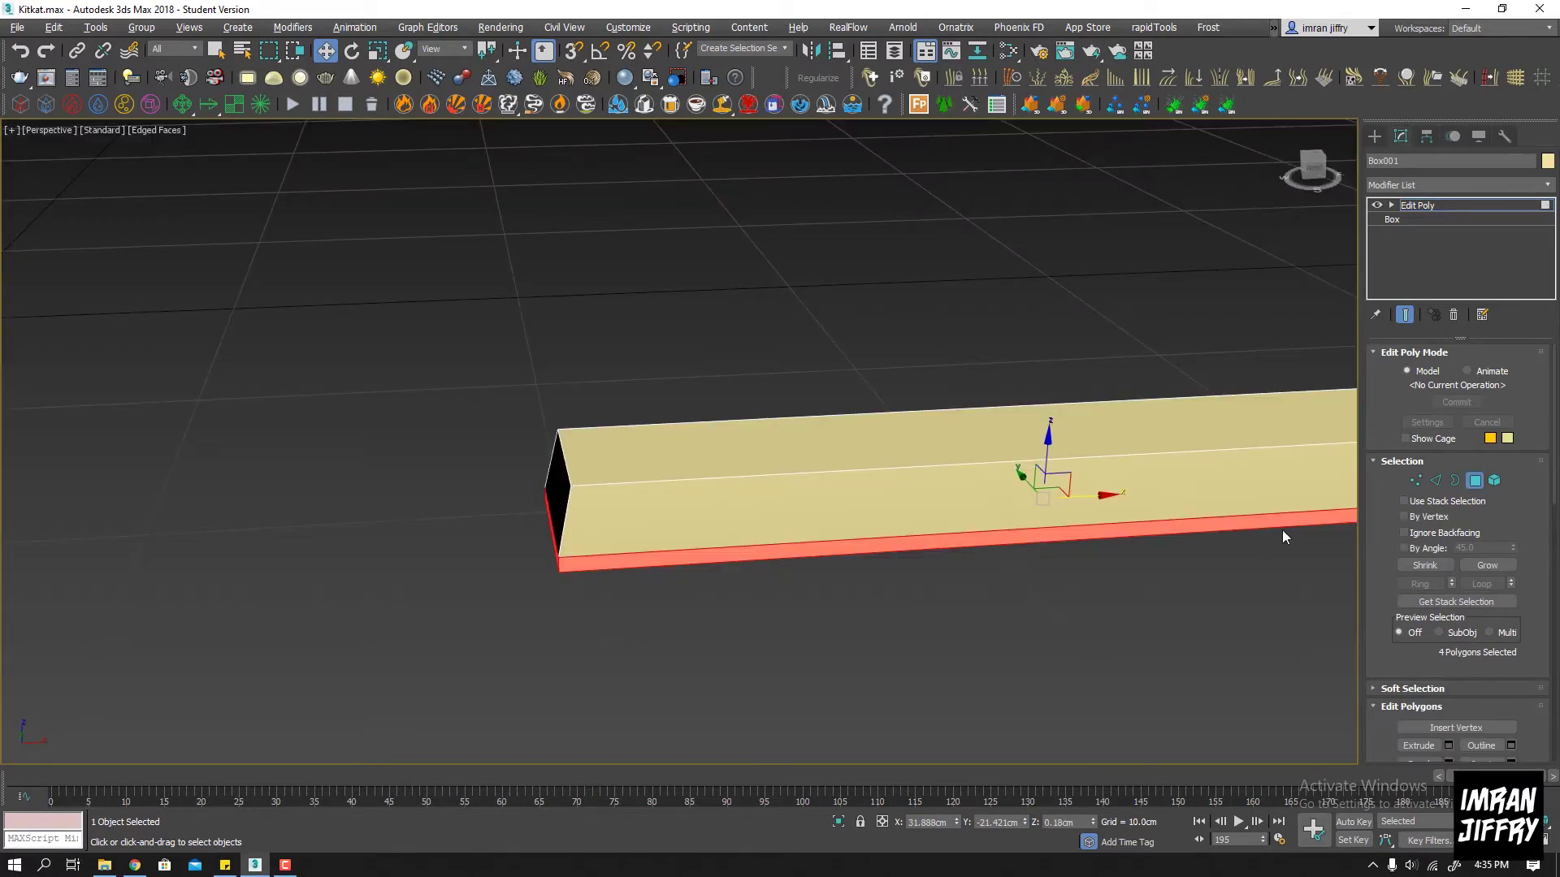
pyautogui.scroll(-3, 1501, 577)
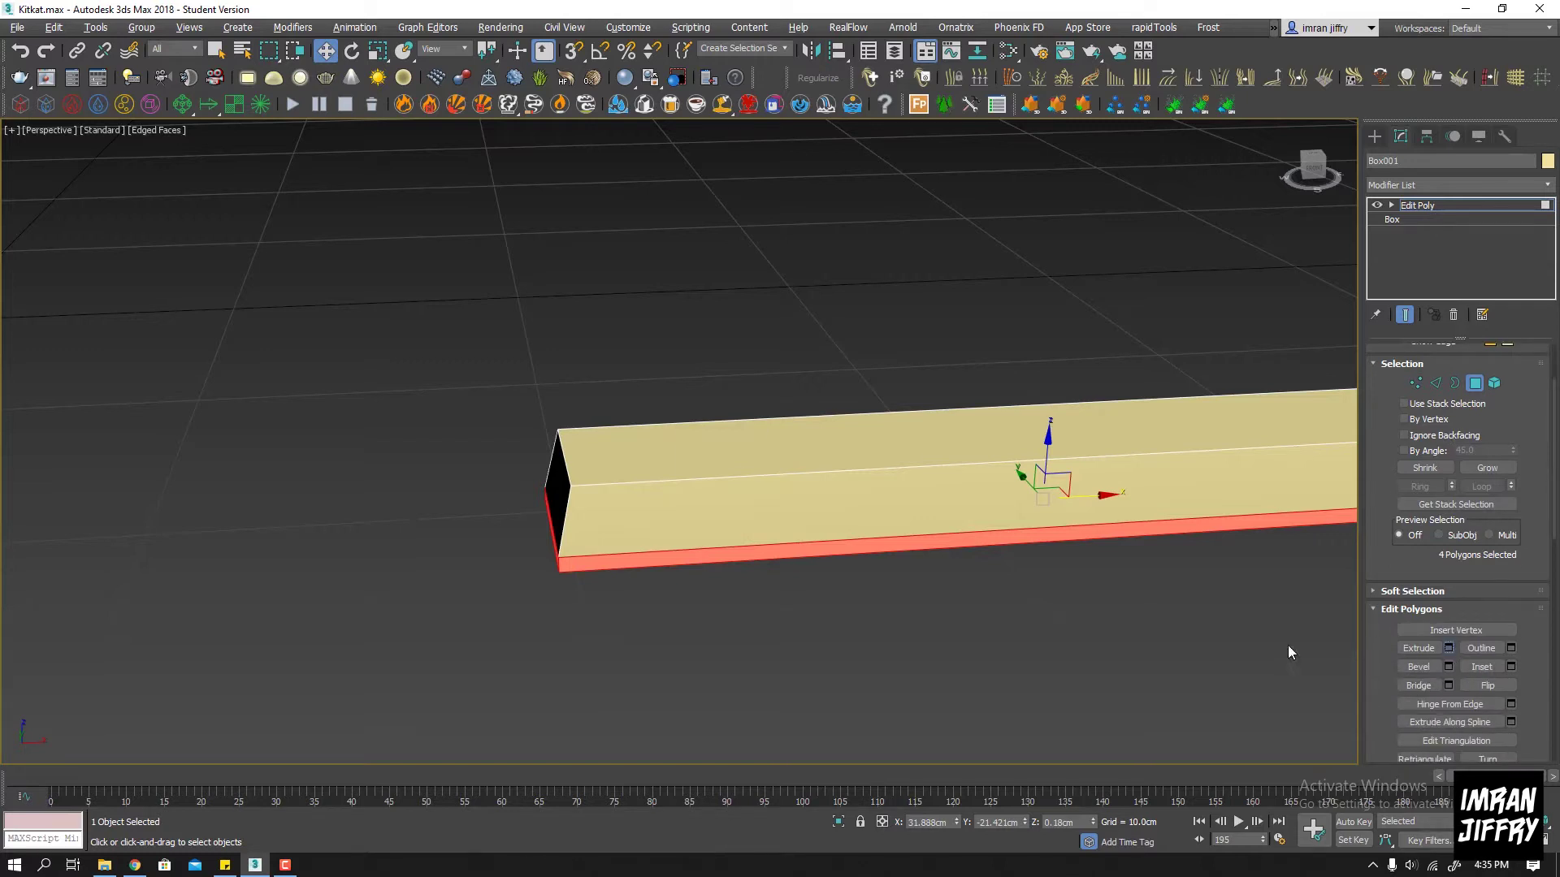
pyautogui.hotkey('shift', 'e')
pyautogui.moveTo(687, 476); pyautogui.dragTo(691, 468)
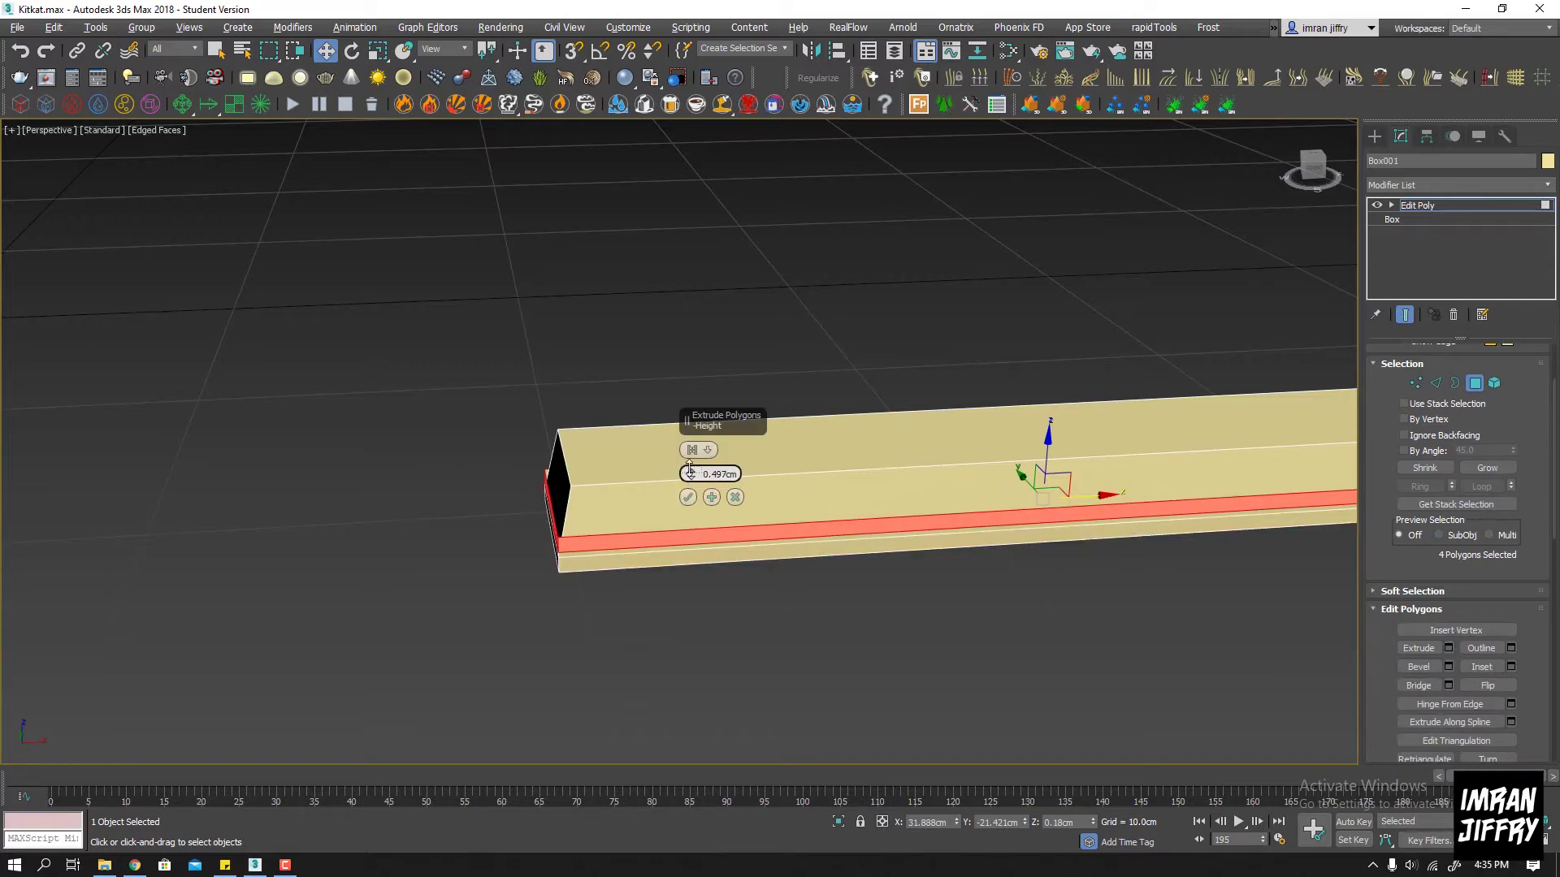
pyautogui.click(692, 454)
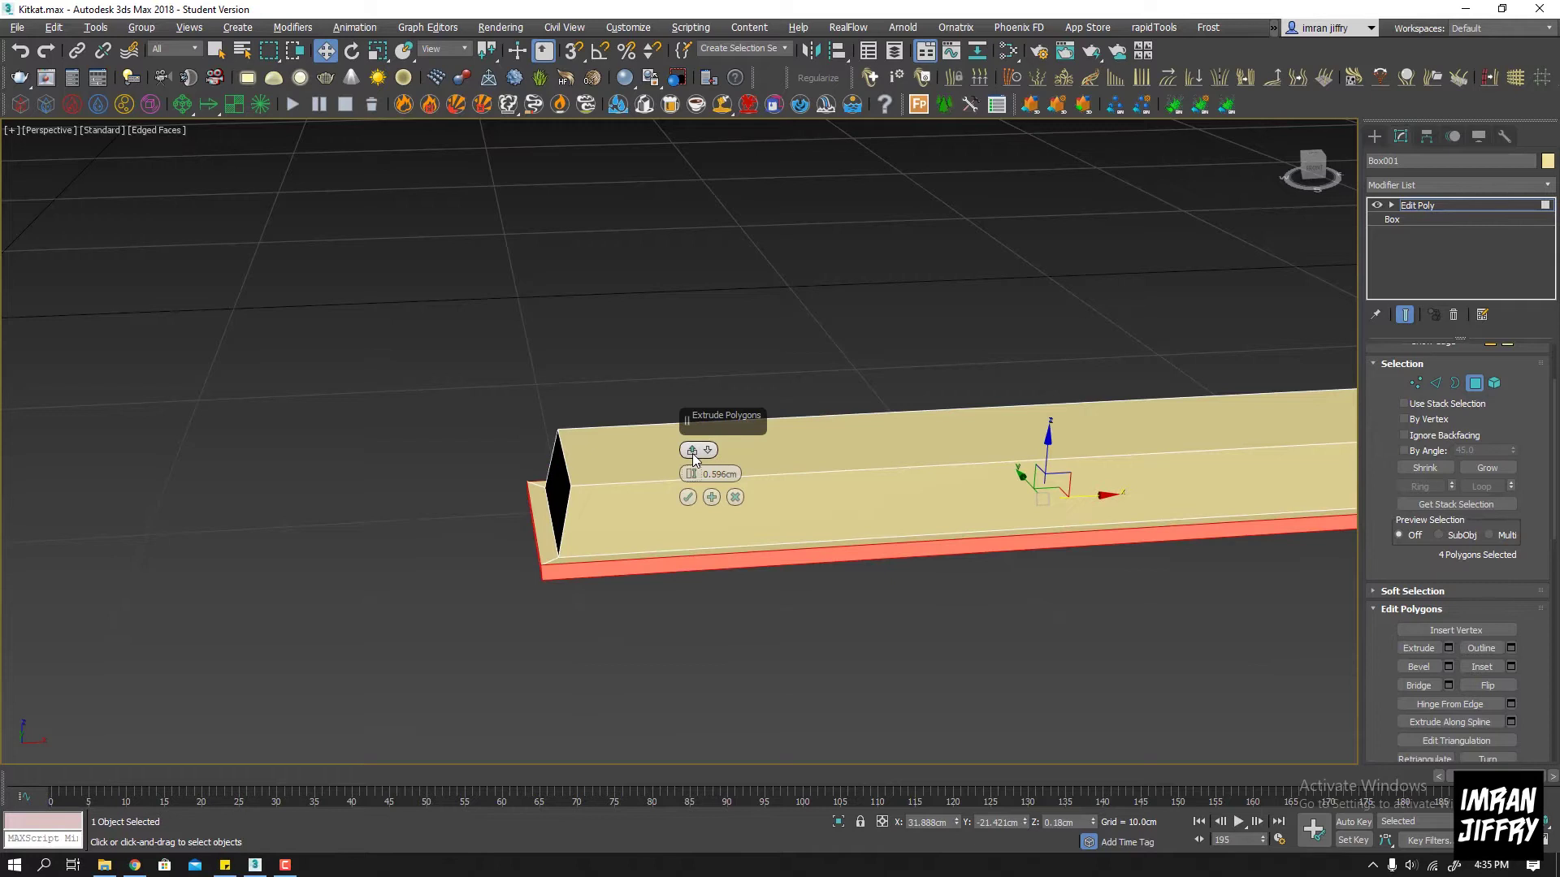
pyautogui.click(692, 453)
pyautogui.click(692, 453)
pyautogui.keyDown('alt'); pyautogui.moveTo(660, 504); pyautogui.dragTo(577, 634, button='middle'); pyautogui.keyUp('alt')
pyautogui.moveTo(692, 471); pyautogui.dragTo(692, 475)
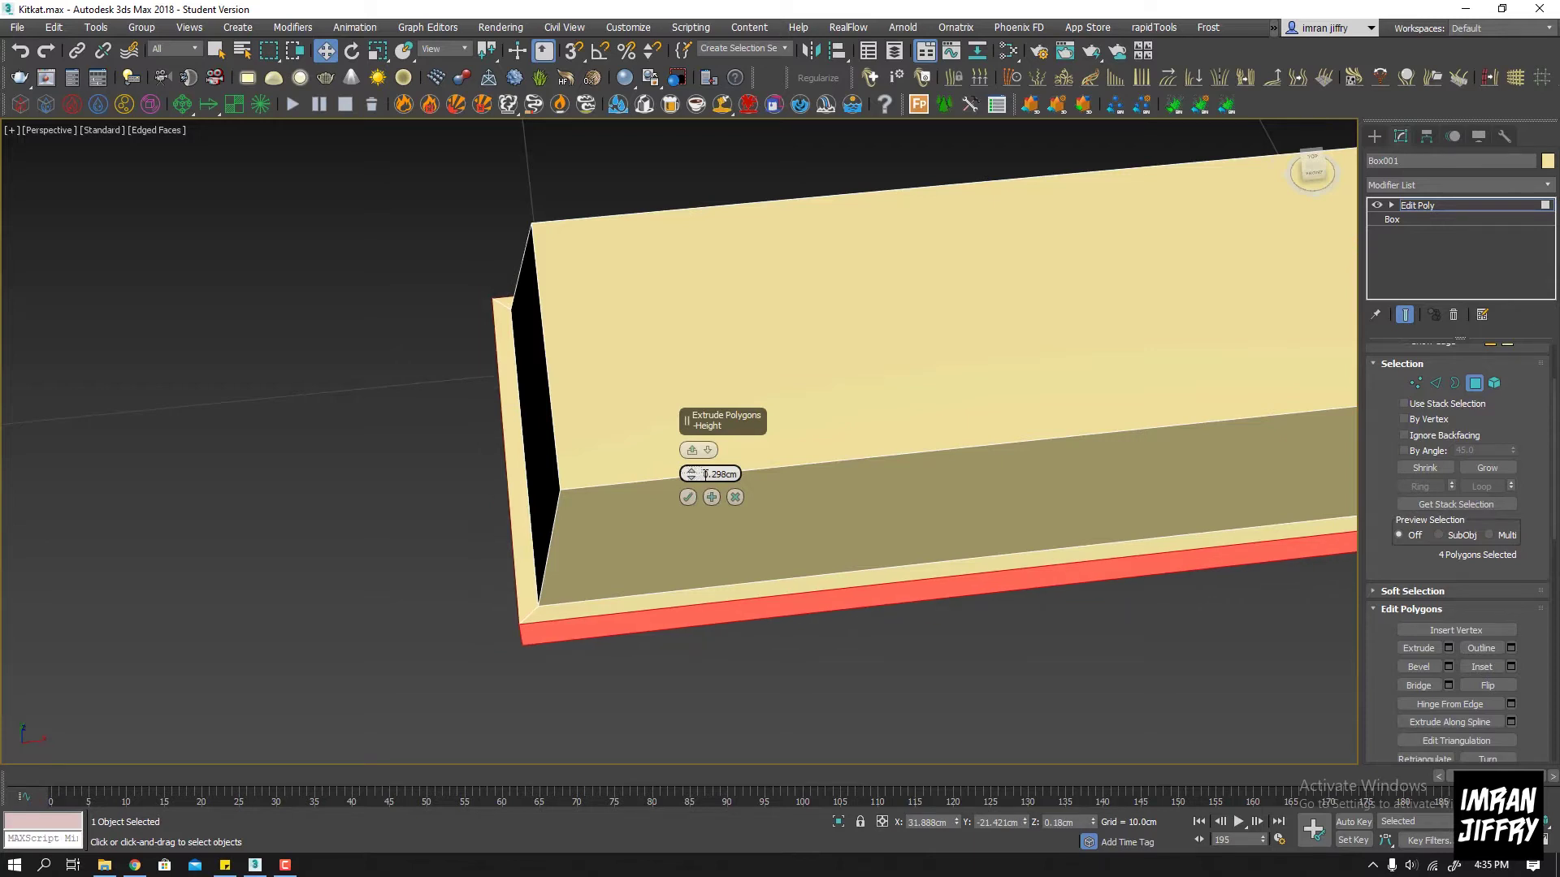
# Set the extrusion height to 0.3cm, confirm, then deselect and return to object level
pyautogui.write('.2')
pyautogui.press('Return')
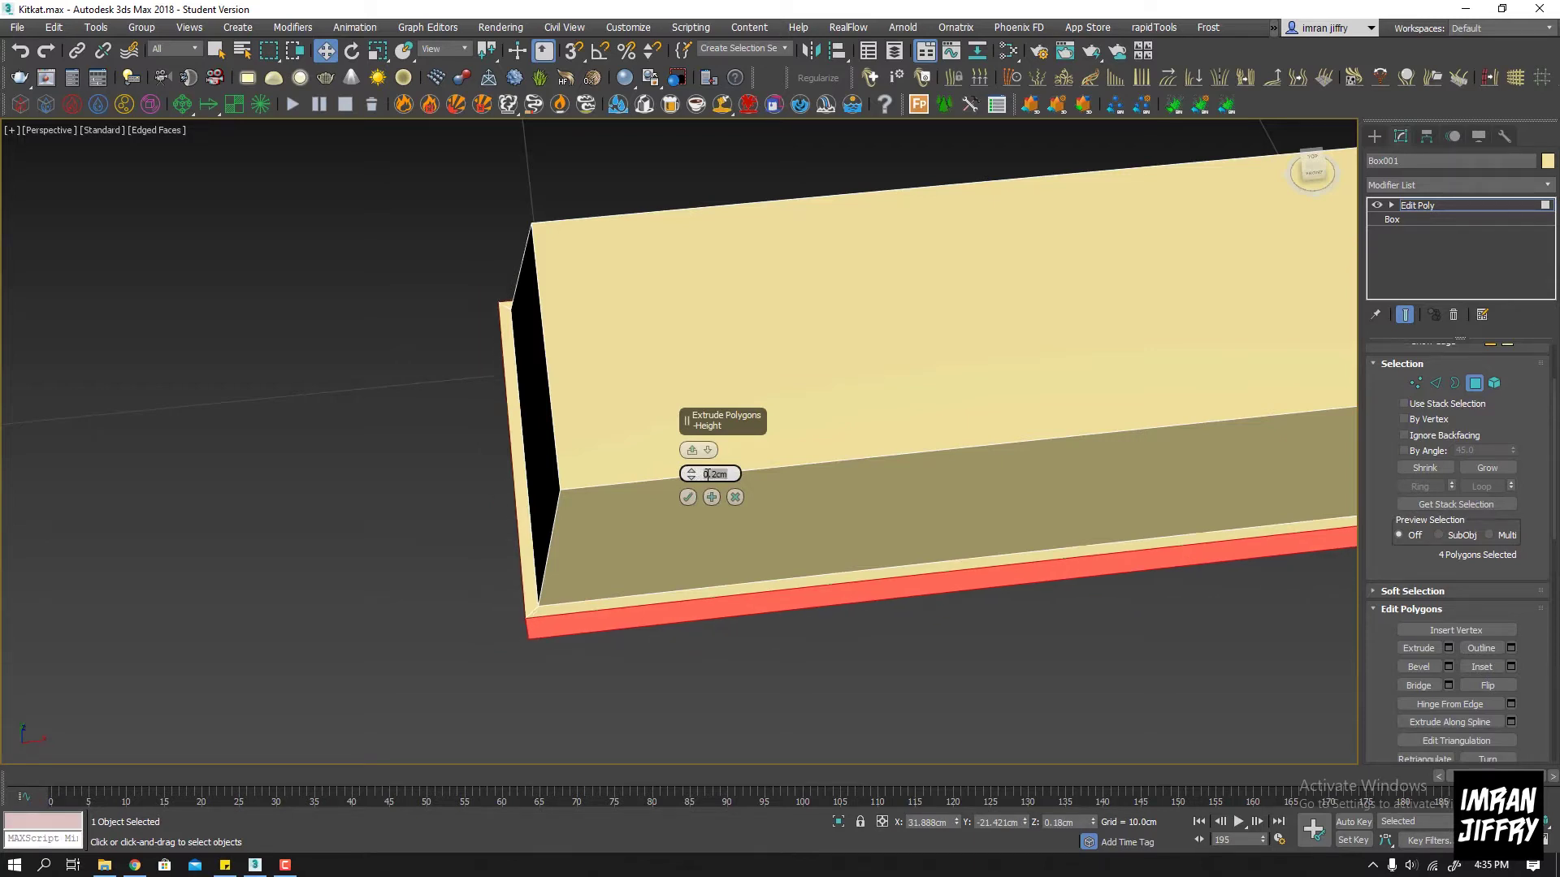
pyautogui.write('.3')
pyautogui.press('Return')
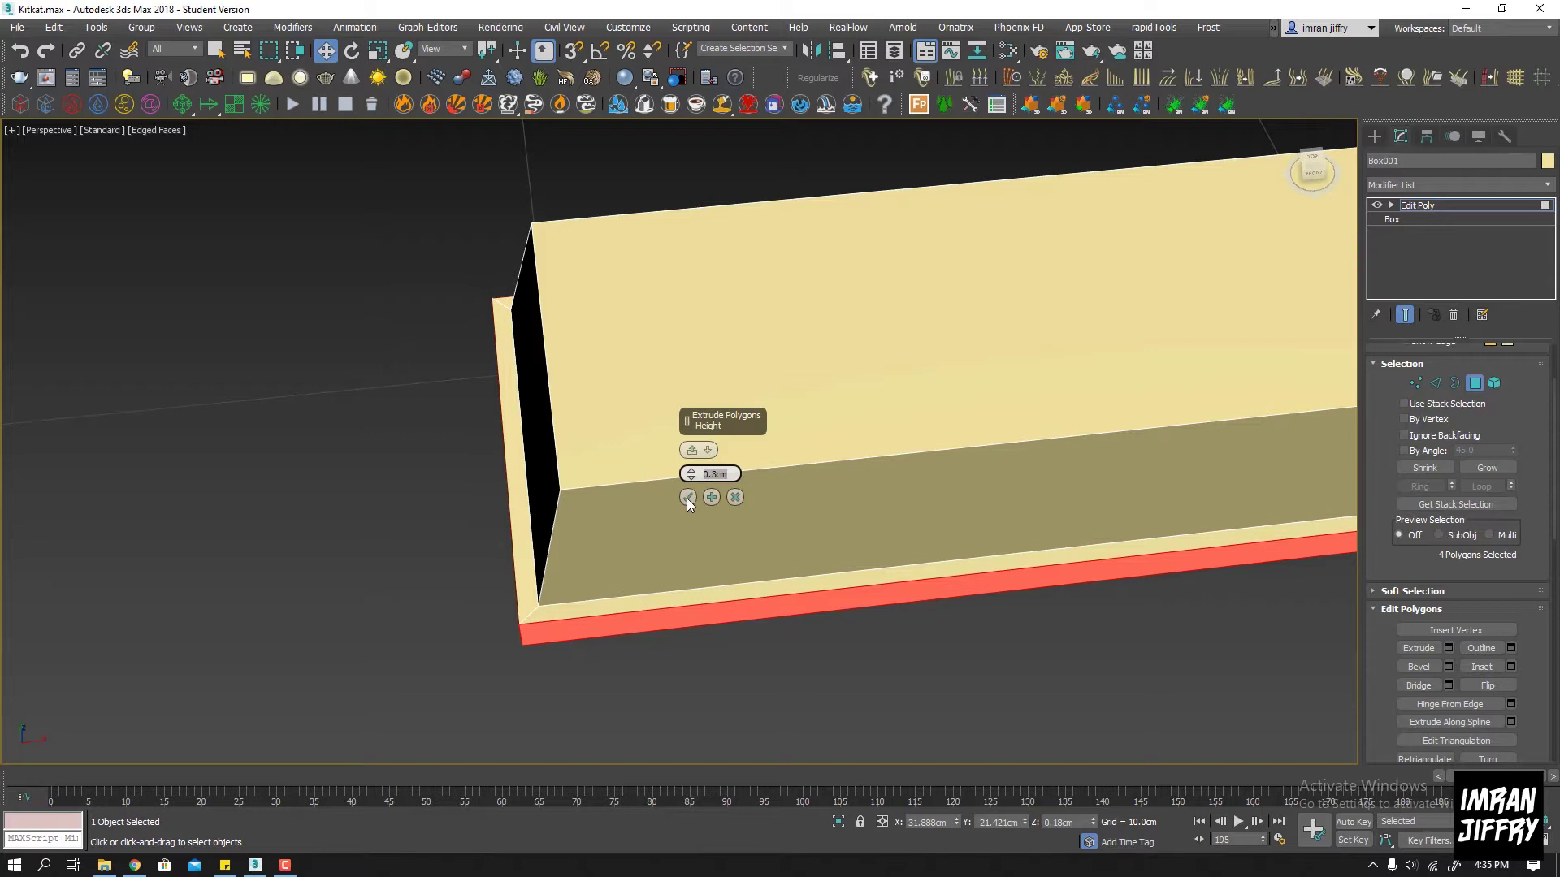
pyautogui.click(687, 499)
pyautogui.scroll(-5, 699, 512)
pyautogui.moveTo(714, 515)
pyautogui.keyDown('alt'); pyautogui.mouseDown(button='middle')
pyautogui.moveTo(808, 484)
pyautogui.moveTo(825, 512)
pyautogui.mouseUp(button='middle'); pyautogui.keyUp('alt')
pyautogui.scroll(5, 879, 561)
pyautogui.hotkey('ctrl', 'd')
pyautogui.press('6')
pyautogui.scroll(4, 874, 620)
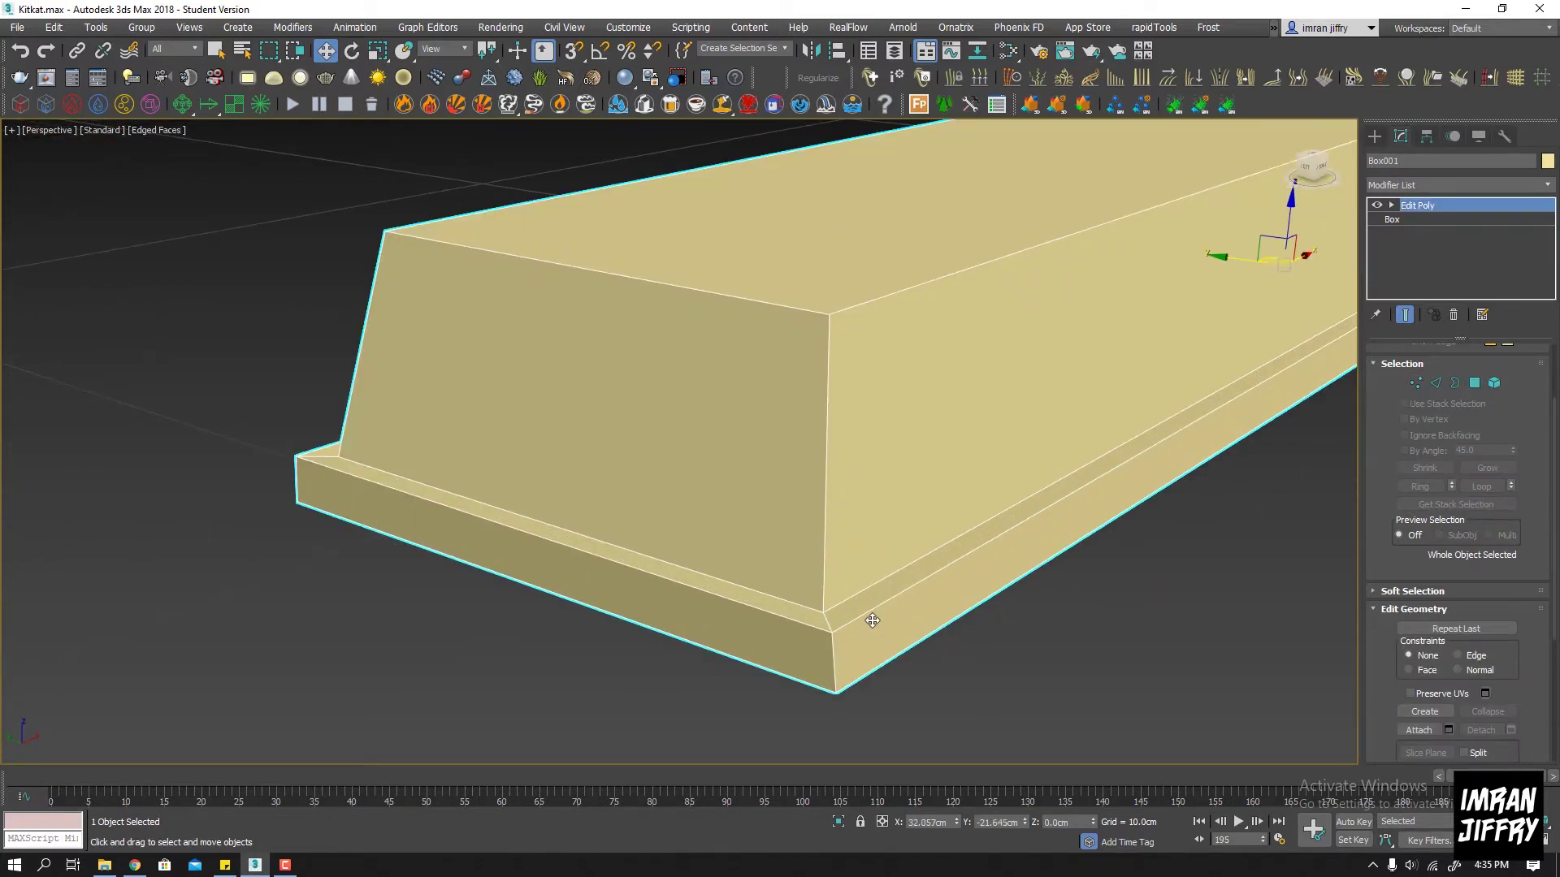
pyautogui.scroll(-5, 837, 537)
pyautogui.moveTo(1023, 508)
pyautogui.keyDown('alt'); pyautogui.mouseDown(button='middle')
pyautogui.moveTo(905, 523)
pyautogui.moveTo(714, 509)
pyautogui.mouseUp(button='middle'); pyautogui.keyUp('alt')
pyautogui.click(715, 510)
pyautogui.scroll(5, 1072, 520)
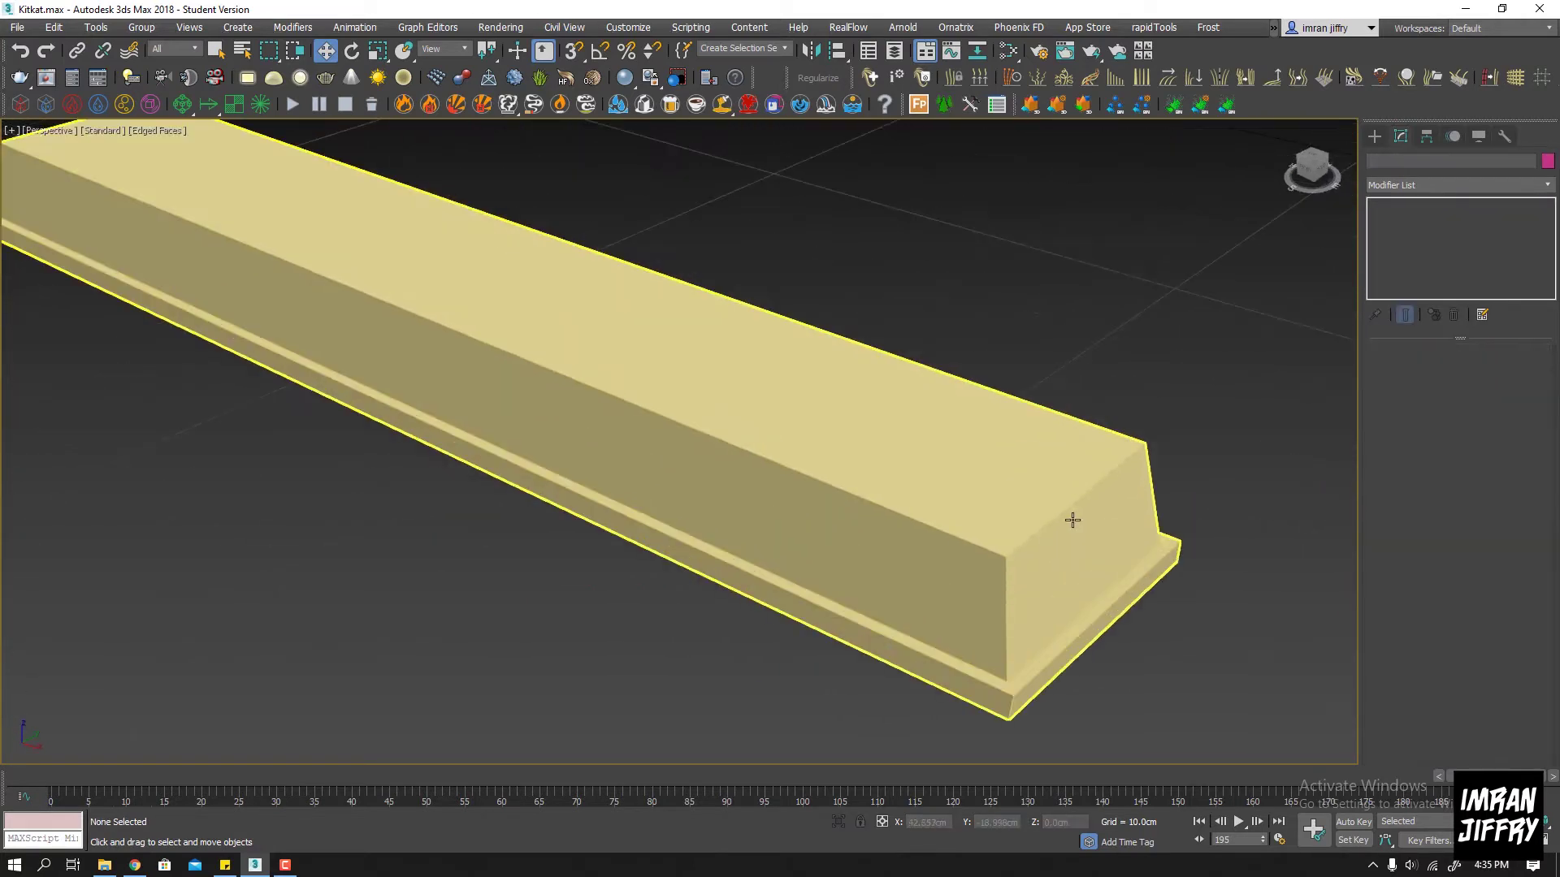
pyautogui.click(1072, 520)
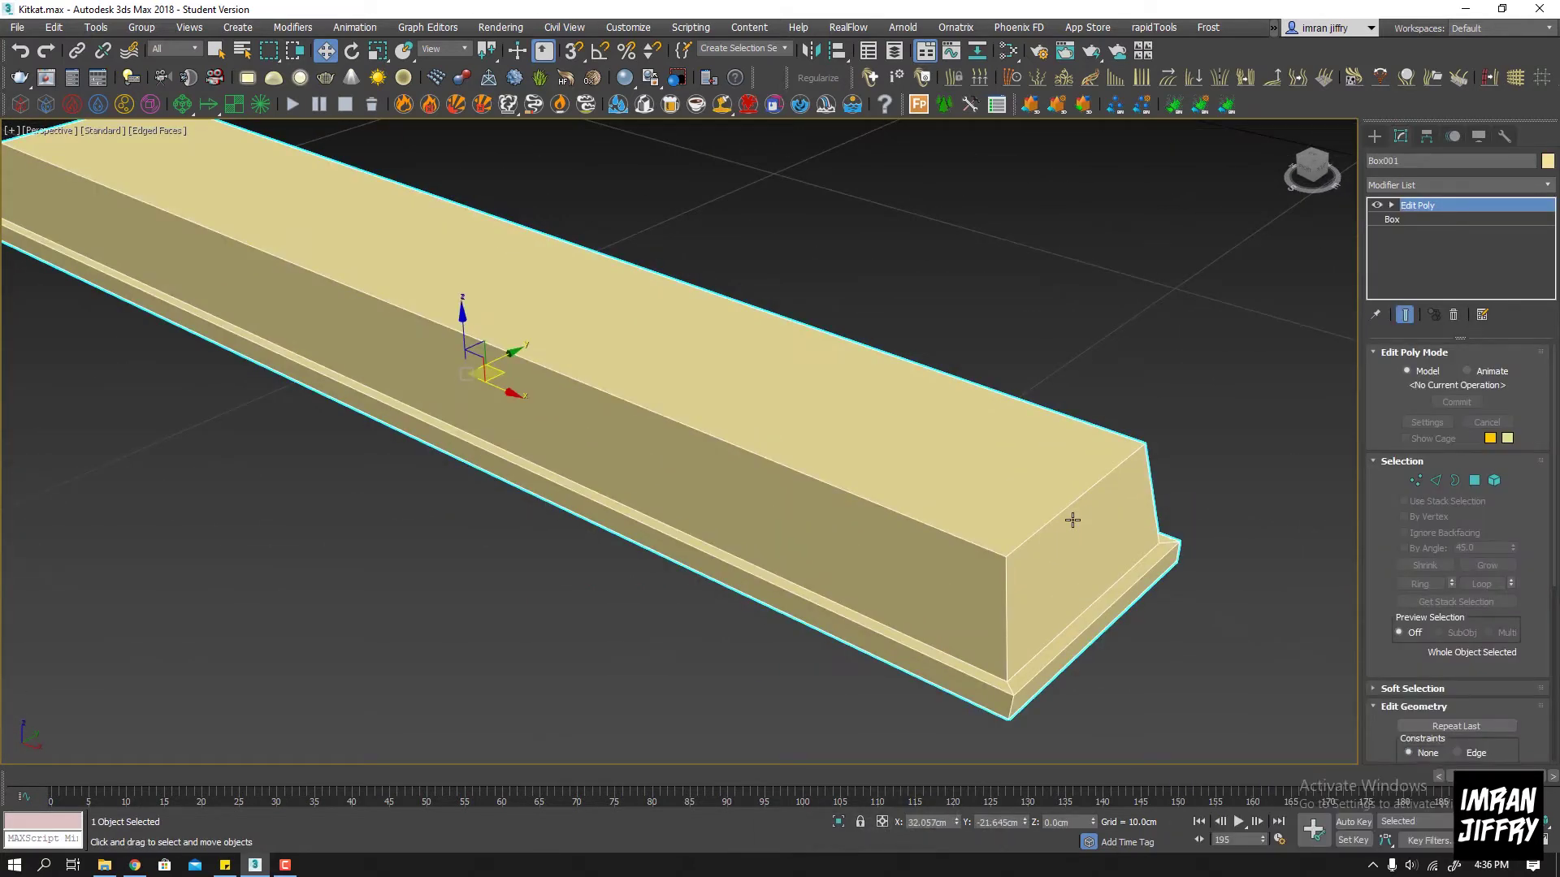
pyautogui.scroll(3, 1000, 516)
# Insert Swift Loop edge loops beside both end corners of the bar
pyautogui.hotkey('alt', 'c')
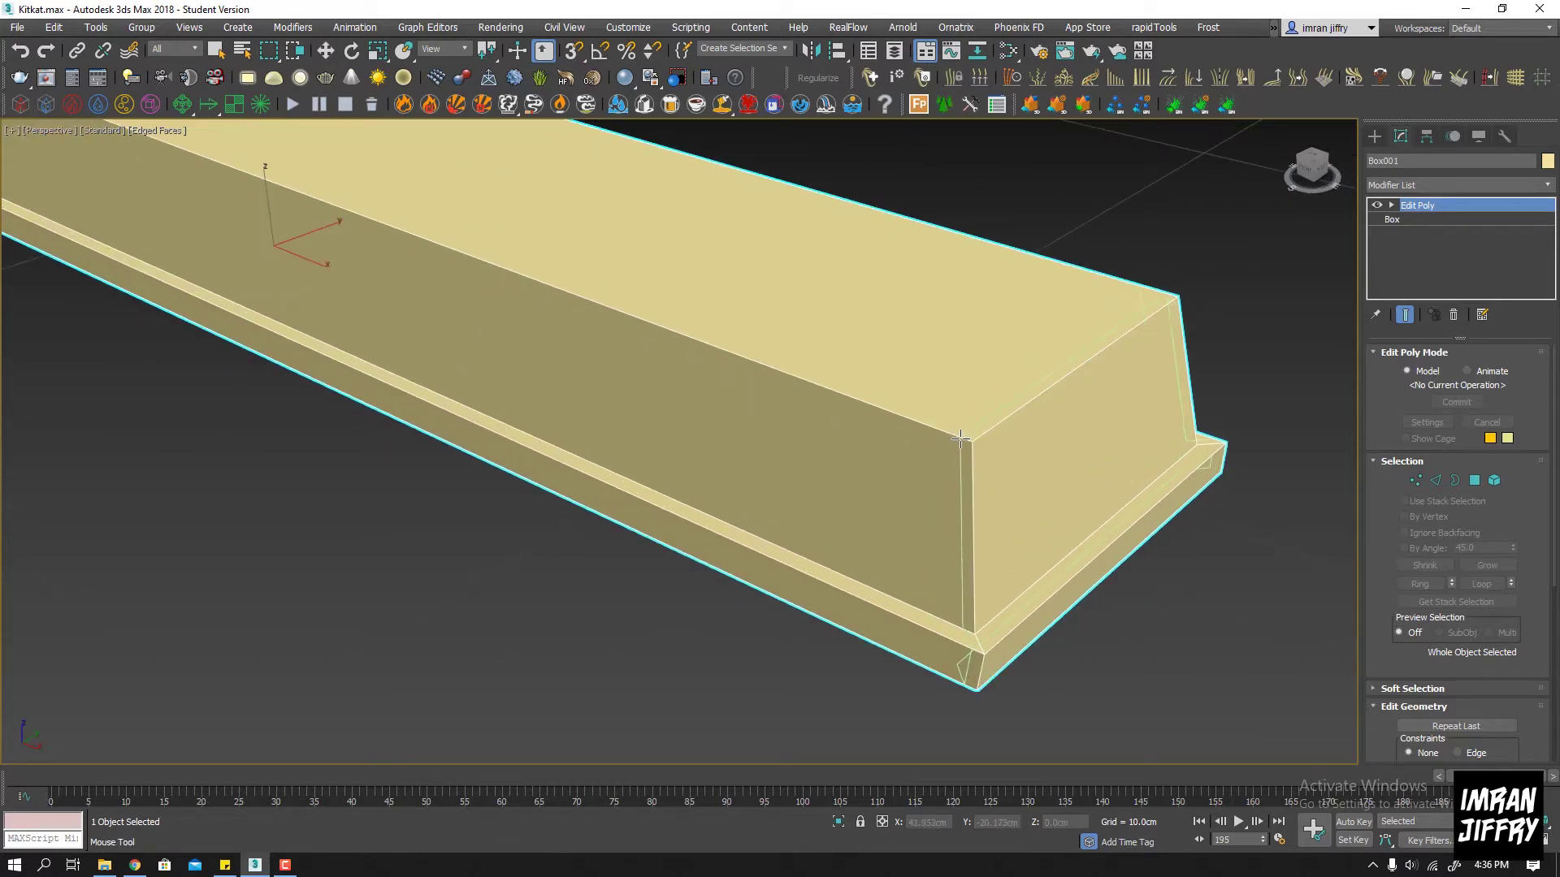
pyautogui.click(962, 439)
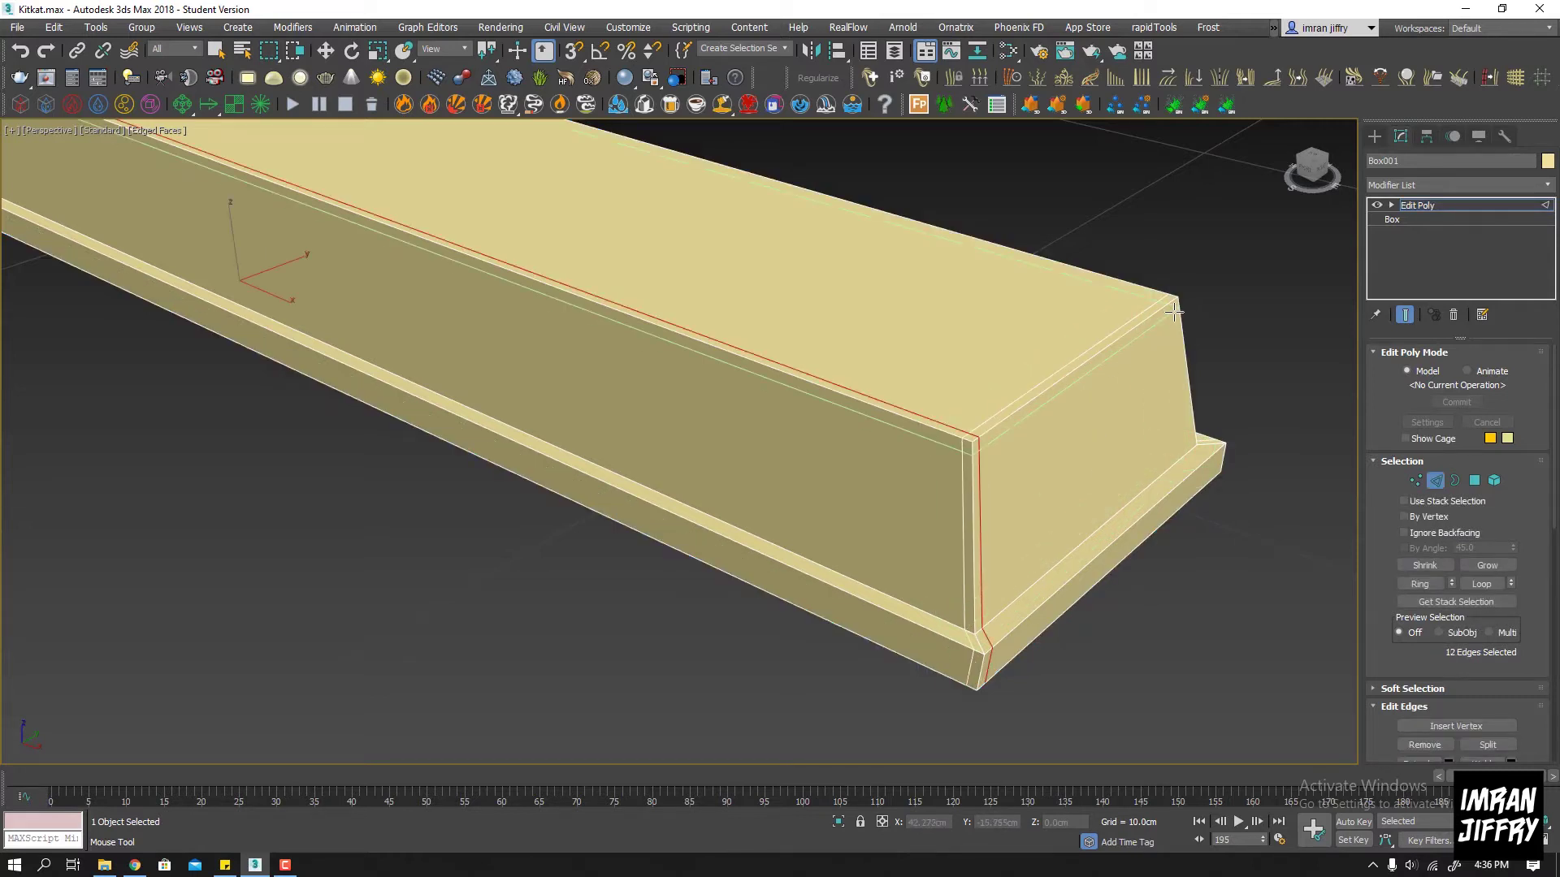
pyautogui.moveTo(1170, 304)
pyautogui.keyDown('alt'); pyautogui.mouseDown(button='middle')
pyautogui.moveTo(655, 425)
pyautogui.moveTo(1086, 447)
pyautogui.moveTo(1016, 349)
pyautogui.mouseUp(button='middle'); pyautogui.keyUp('alt')
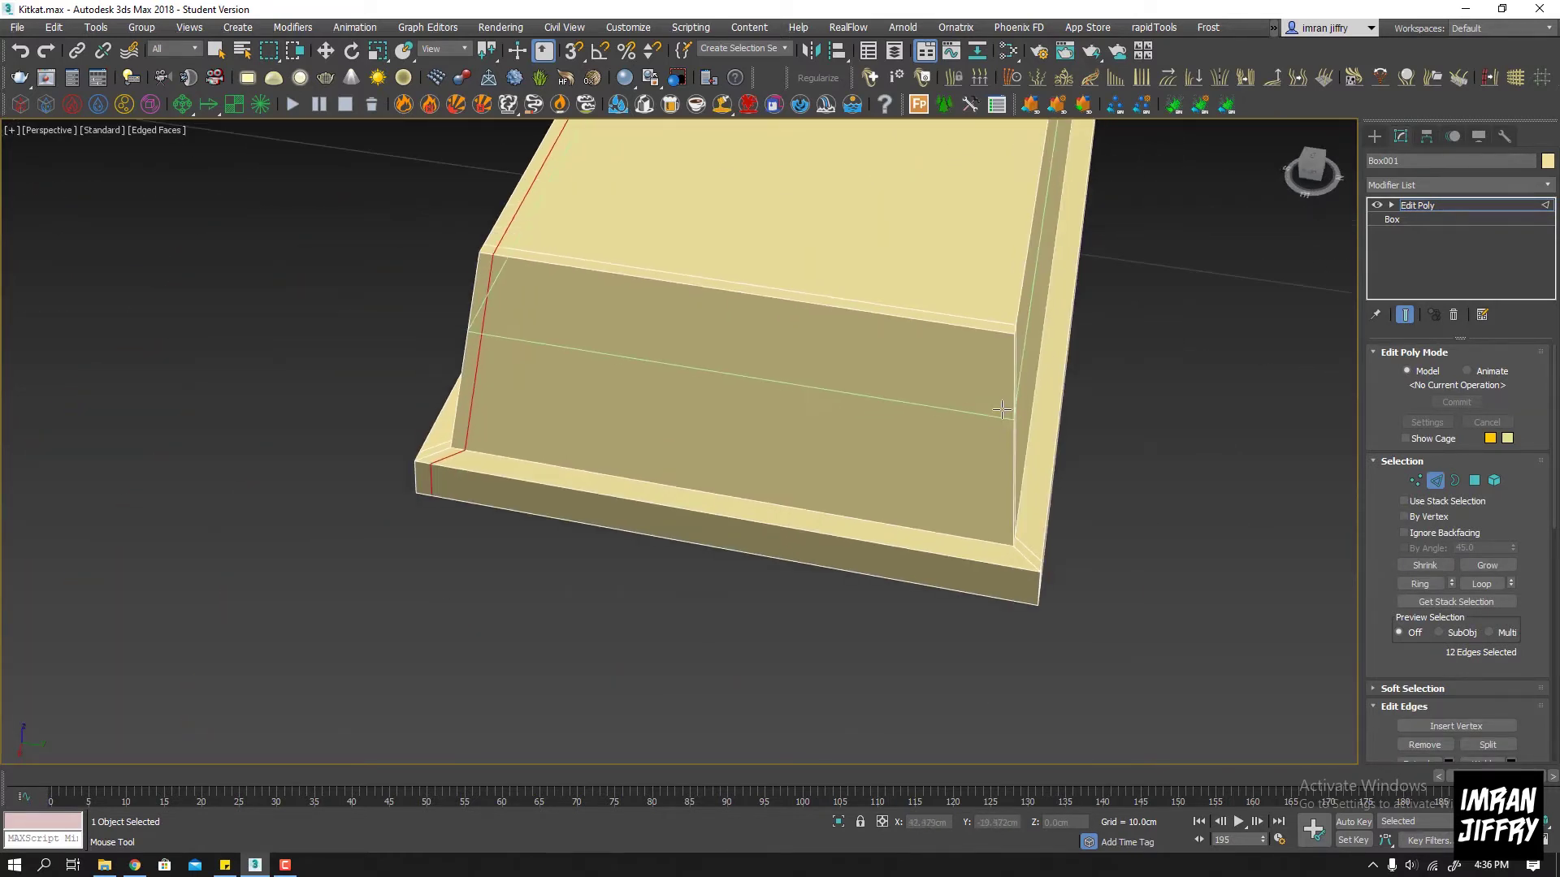
pyautogui.click(1004, 331)
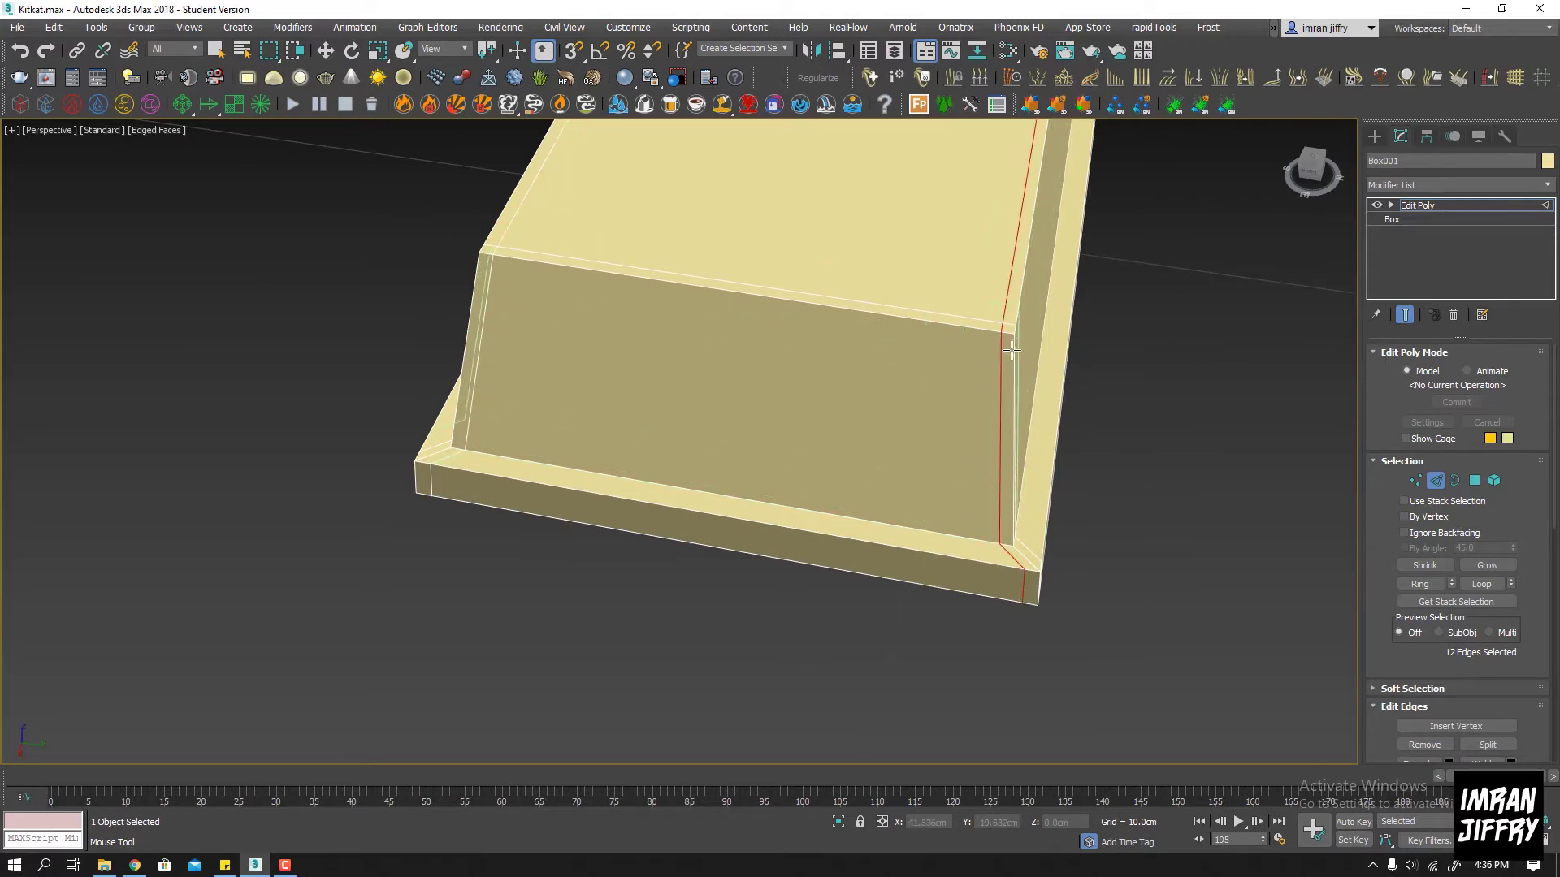
# Add support loops along the bar's top edge, base edge and lower lip face
pyautogui.keyDown('alt'); pyautogui.moveTo(953, 337); pyautogui.dragTo(626, 333, button='middle'); pyautogui.keyUp('alt')
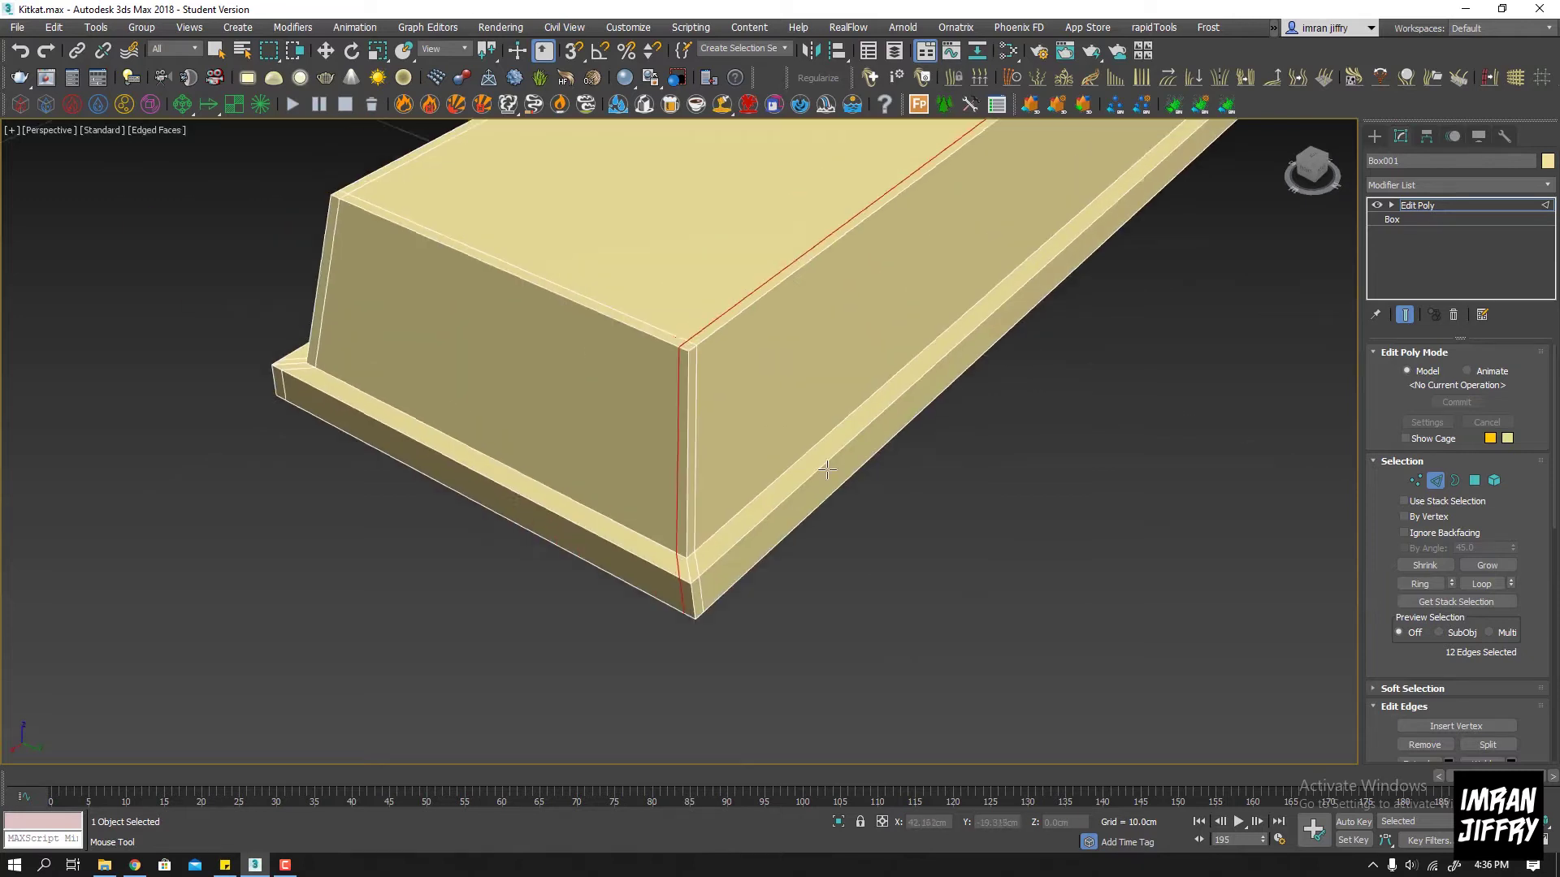
pyautogui.scroll(3, 626, 333)
pyautogui.click(625, 333)
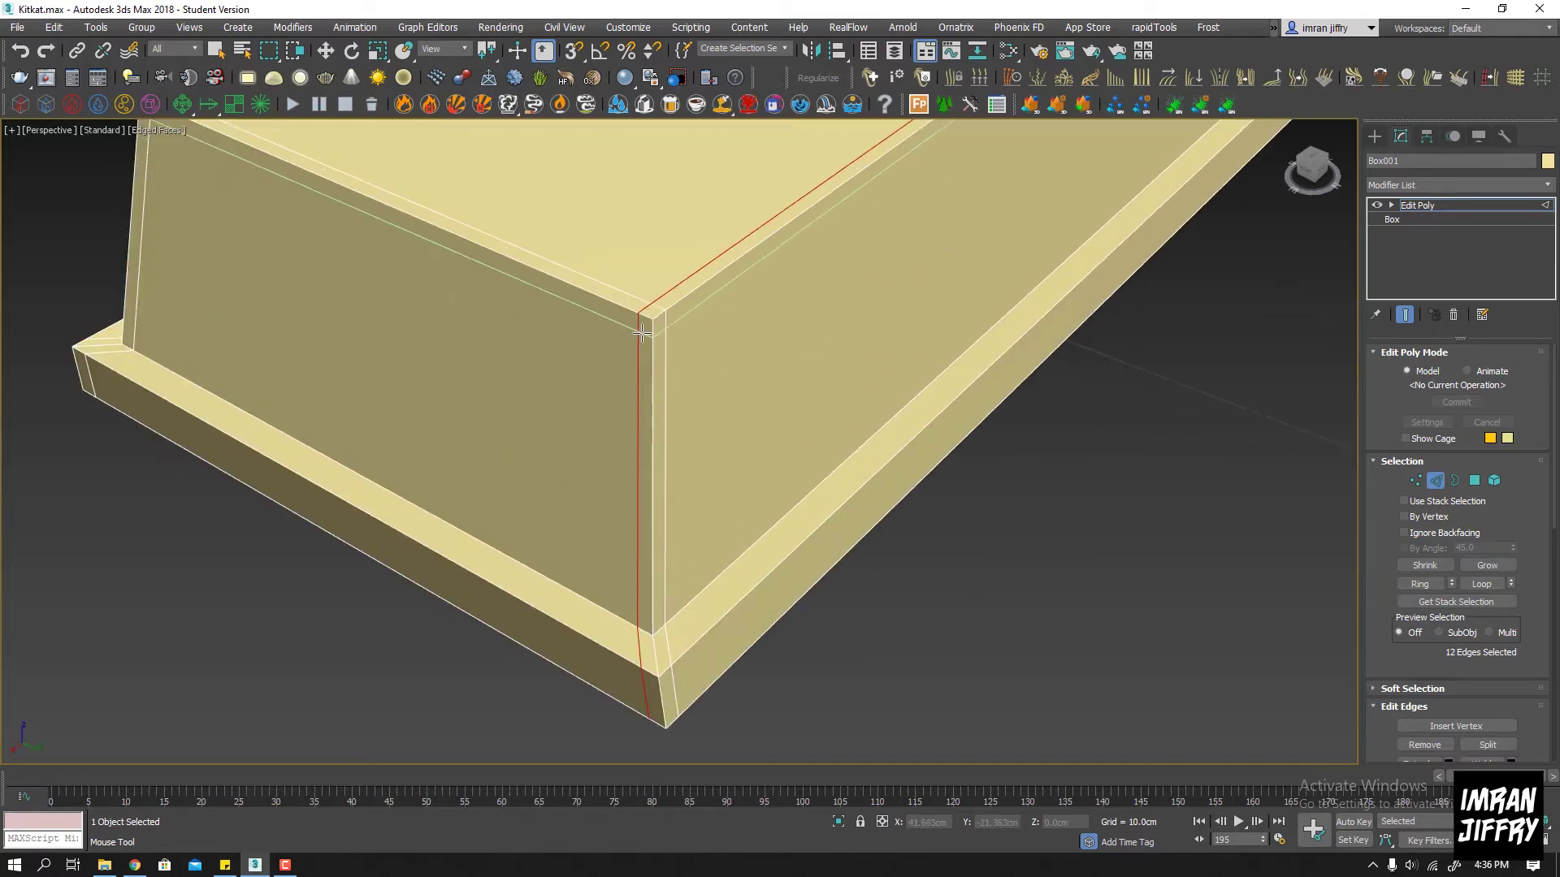
pyautogui.click(652, 625)
pyautogui.click(653, 646)
pyautogui.click(660, 698)
pyautogui.scroll(-3, 663, 719)
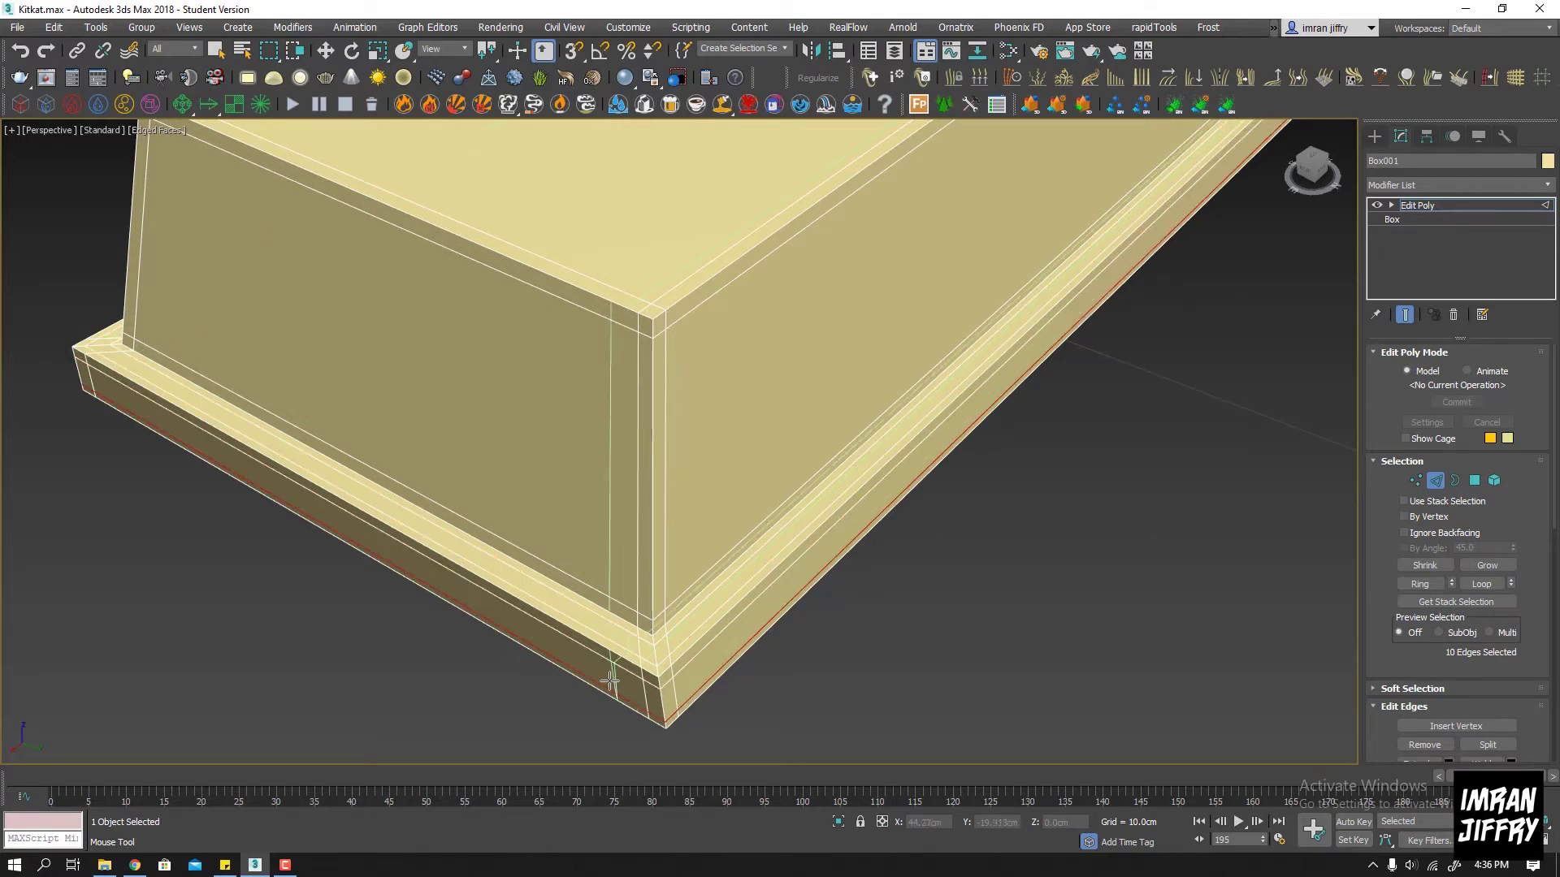
pyautogui.scroll(-5, 934, 495)
# Add one more edge loop at a corner viewed from below the bar
pyautogui.moveTo(934, 495)
pyautogui.keyDown('alt'); pyautogui.mouseDown(button='middle')
pyautogui.moveTo(251, 418)
pyautogui.moveTo(766, 373)
pyautogui.moveTo(709, 480)
pyautogui.moveTo(929, 108)
pyautogui.mouseUp(button='middle'); pyautogui.keyUp('alt')
pyautogui.scroll(4, 766, 373)
pyautogui.keyDown('alt'); pyautogui.moveTo(780, 390); pyautogui.dragTo(782, 321, button='middle'); pyautogui.keyUp('alt')
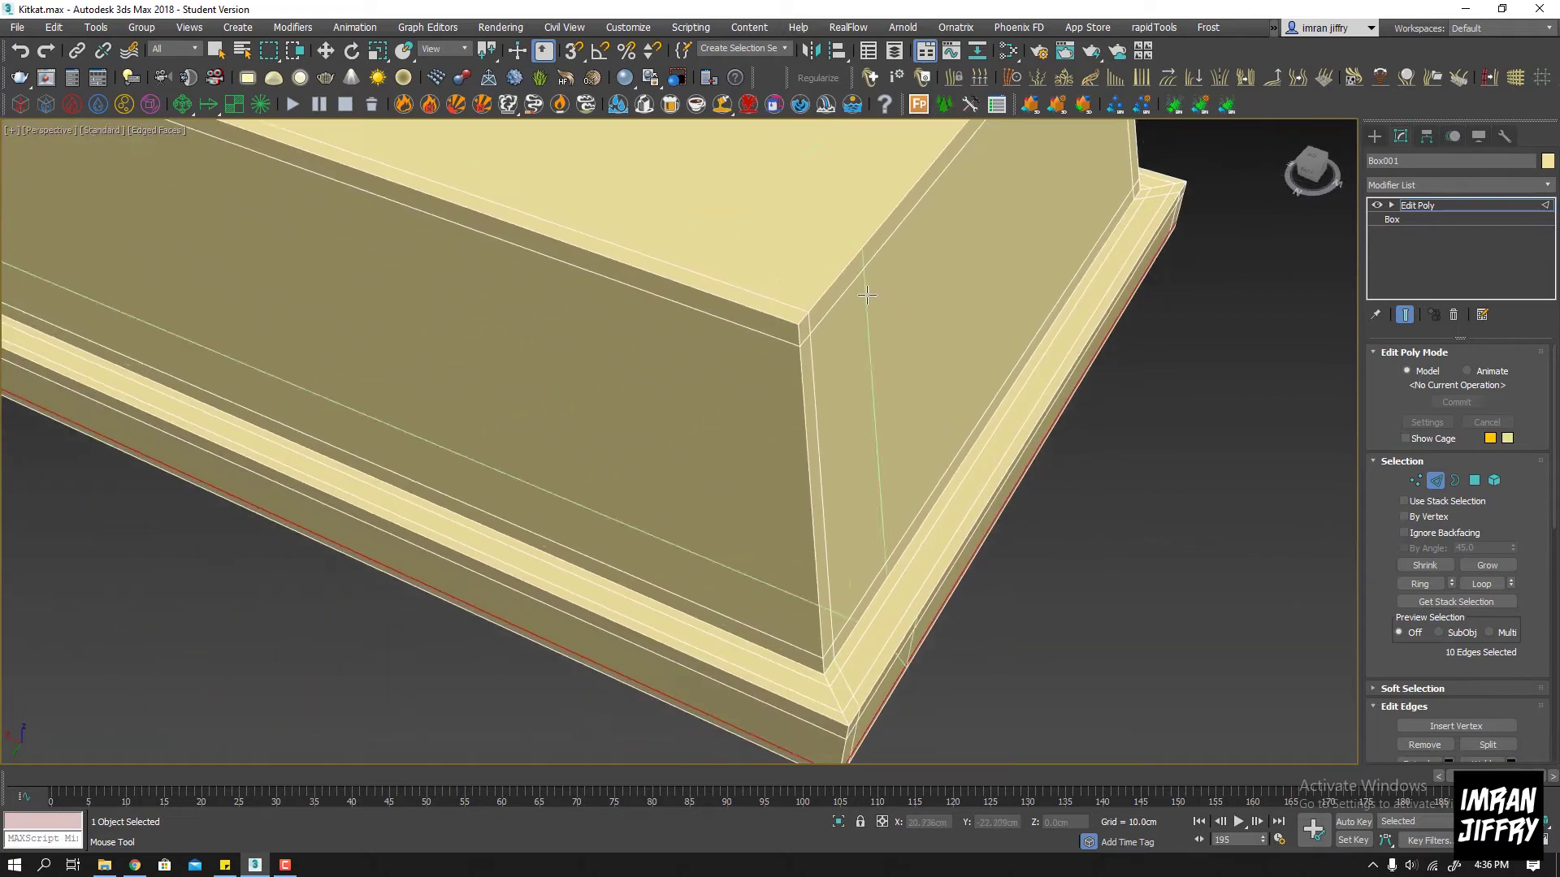
pyautogui.keyDown('ctrl'); pyautogui.click(781, 320); pyautogui.keyUp('ctrl')
pyautogui.scroll(-3, 782, 320)
pyautogui.moveTo(898, 347)
pyautogui.keyDown('alt'); pyautogui.mouseDown(button='middle')
pyautogui.moveTo(820, 384)
pyautogui.moveTo(841, 237)
pyautogui.moveTo(803, 391)
pyautogui.mouseUp(button='middle'); pyautogui.keyUp('alt')
# Select the edge loop along the bar's outer corner and inspect it from a low angle
pyautogui.press('w')
pyautogui.scroll(3, 803, 391)
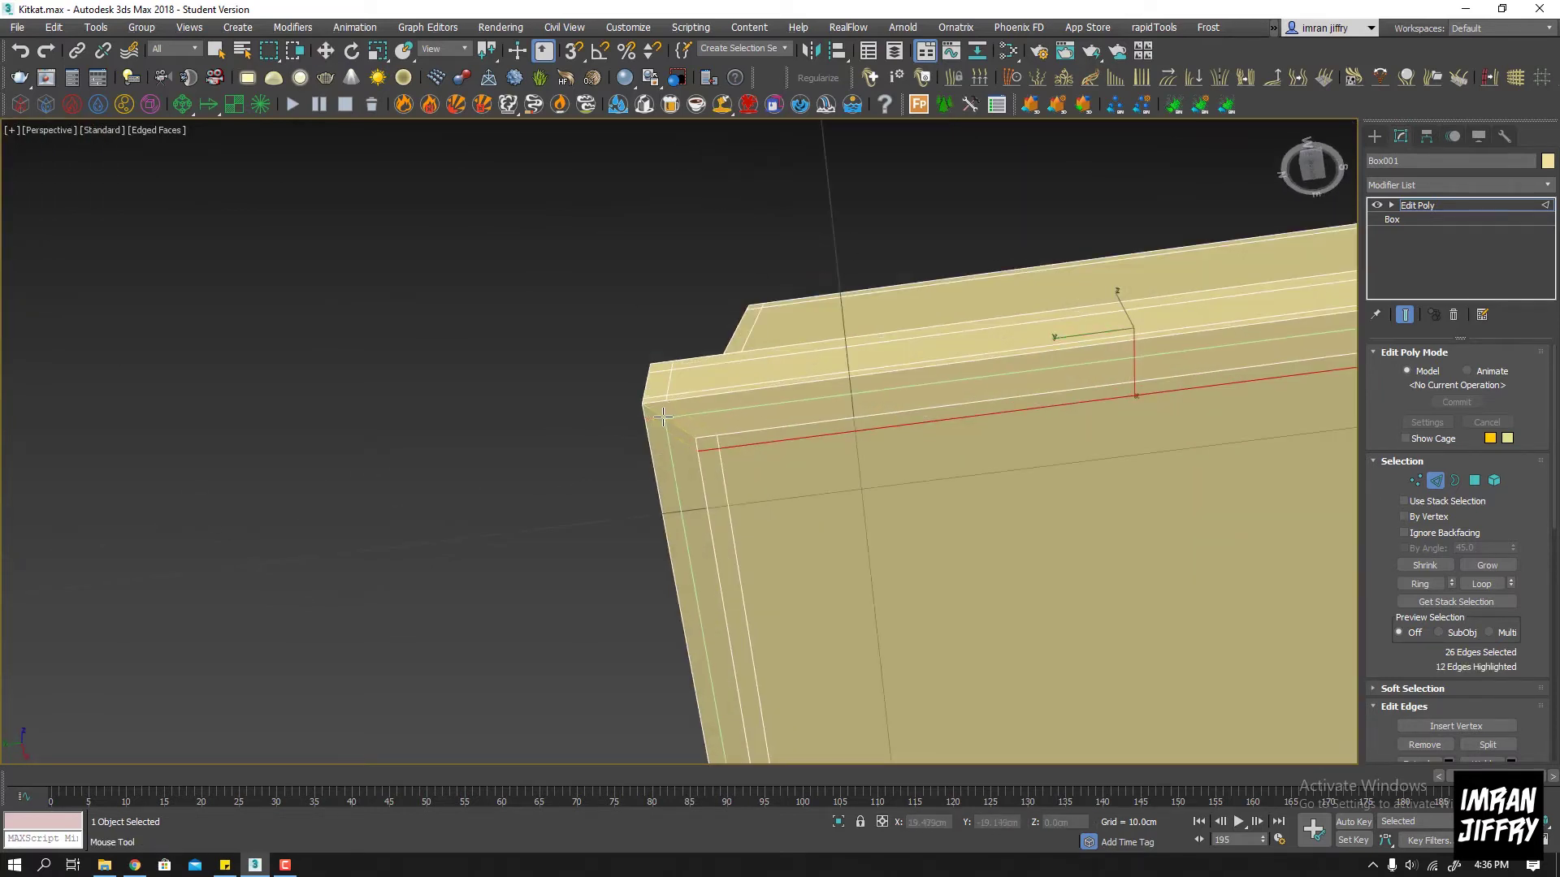
pyautogui.doubleClick(658, 413)
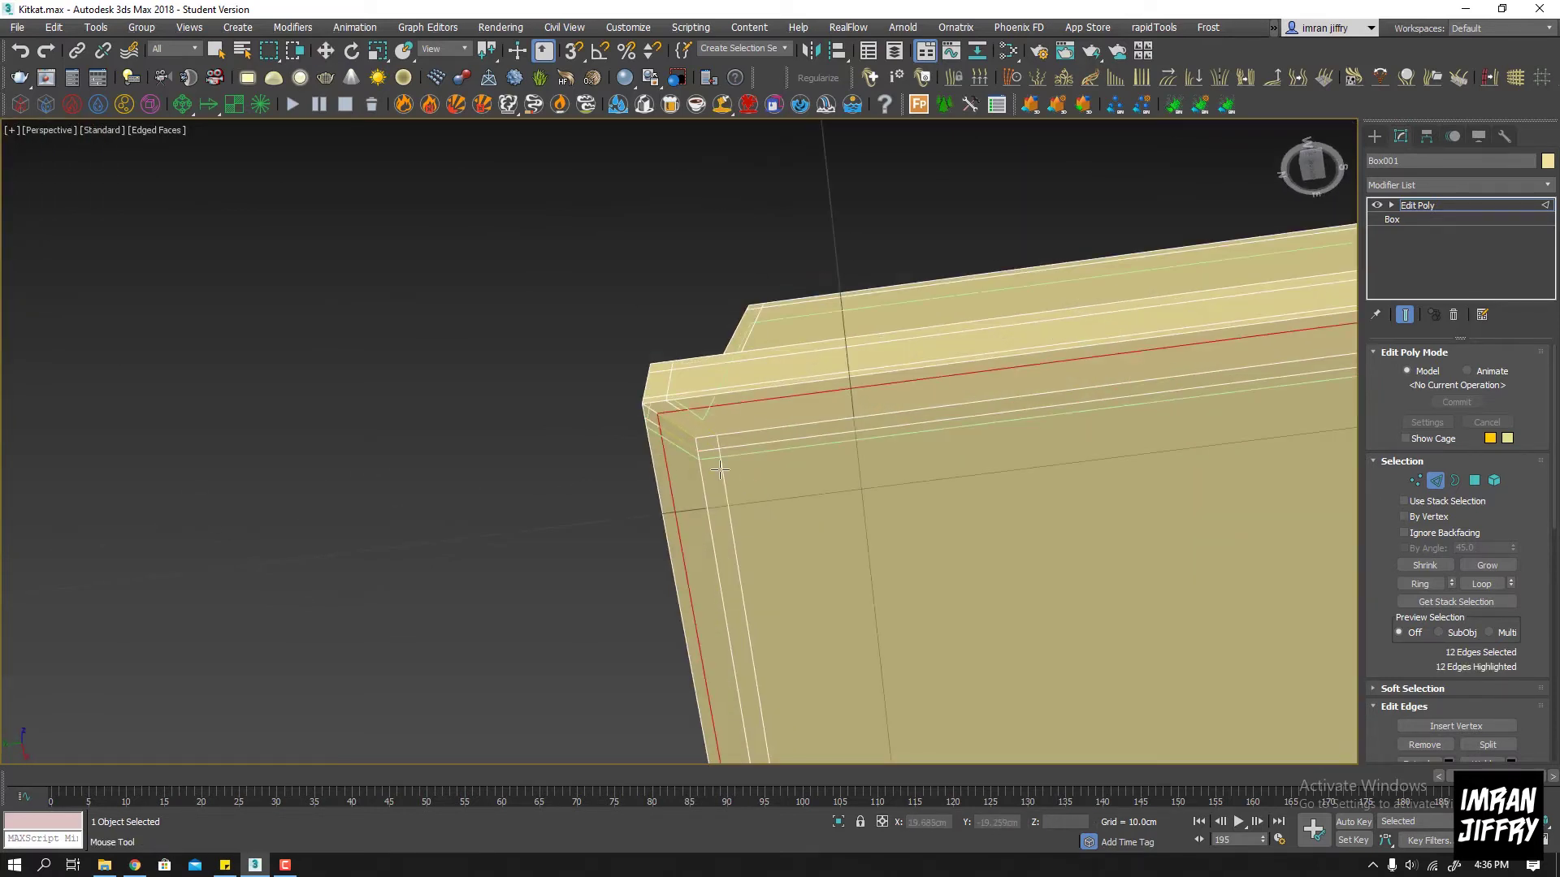
pyautogui.scroll(-5, 754, 485)
pyautogui.keyDown('alt'); pyautogui.moveTo(754, 485); pyautogui.dragTo(888, 452, button='middle'); pyautogui.keyUp('alt')
pyautogui.scroll(4, 865, 544)
pyautogui.keyDown('alt'); pyautogui.moveTo(865, 552); pyautogui.dragTo(1052, 416, button='middle'); pyautogui.keyUp('alt')
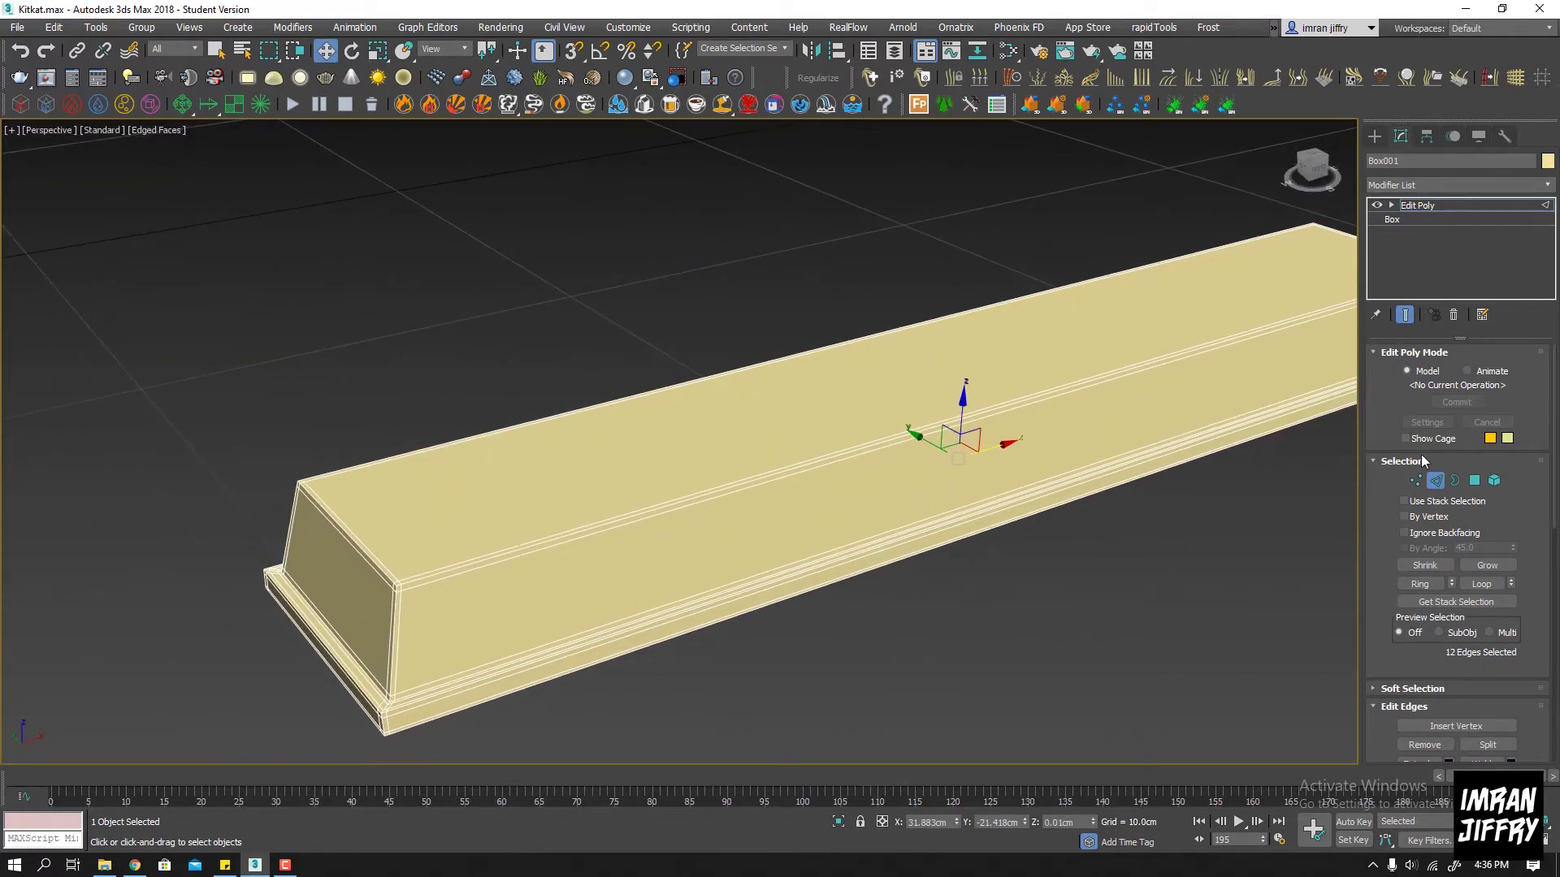
# Add a 1-iteration TurboSmooth modifier on Box001 and review it in wireframe and smooth shading
pyautogui.click(1429, 206)
pyautogui.press('t')
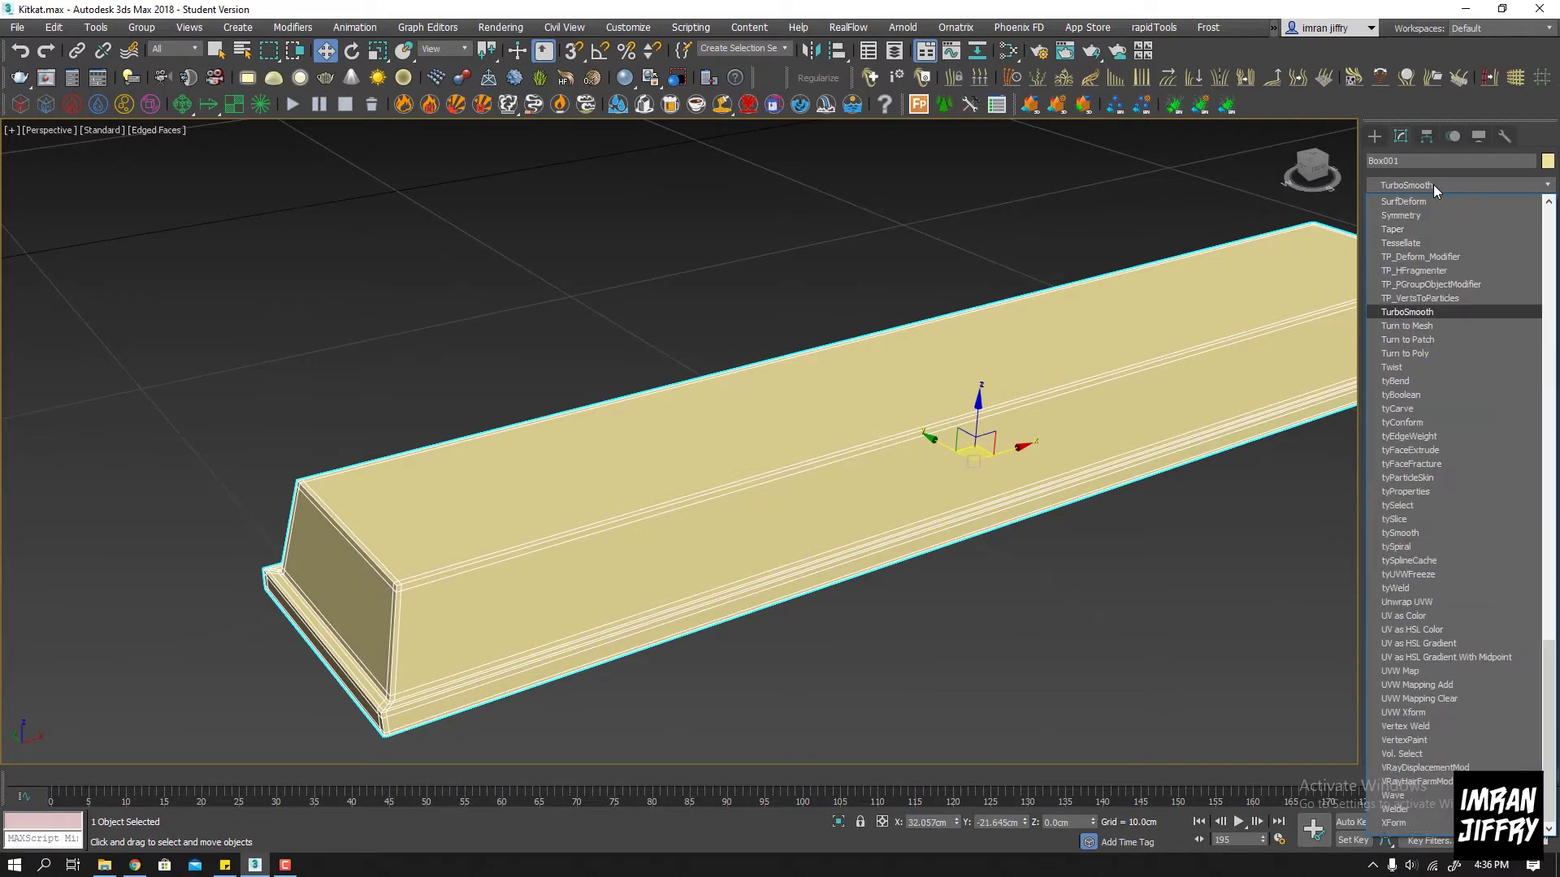
pyautogui.press('Return')
pyautogui.keyDown('alt'); pyautogui.moveTo(662, 546); pyautogui.dragTo(697, 531, button='middle'); pyautogui.keyUp('alt')
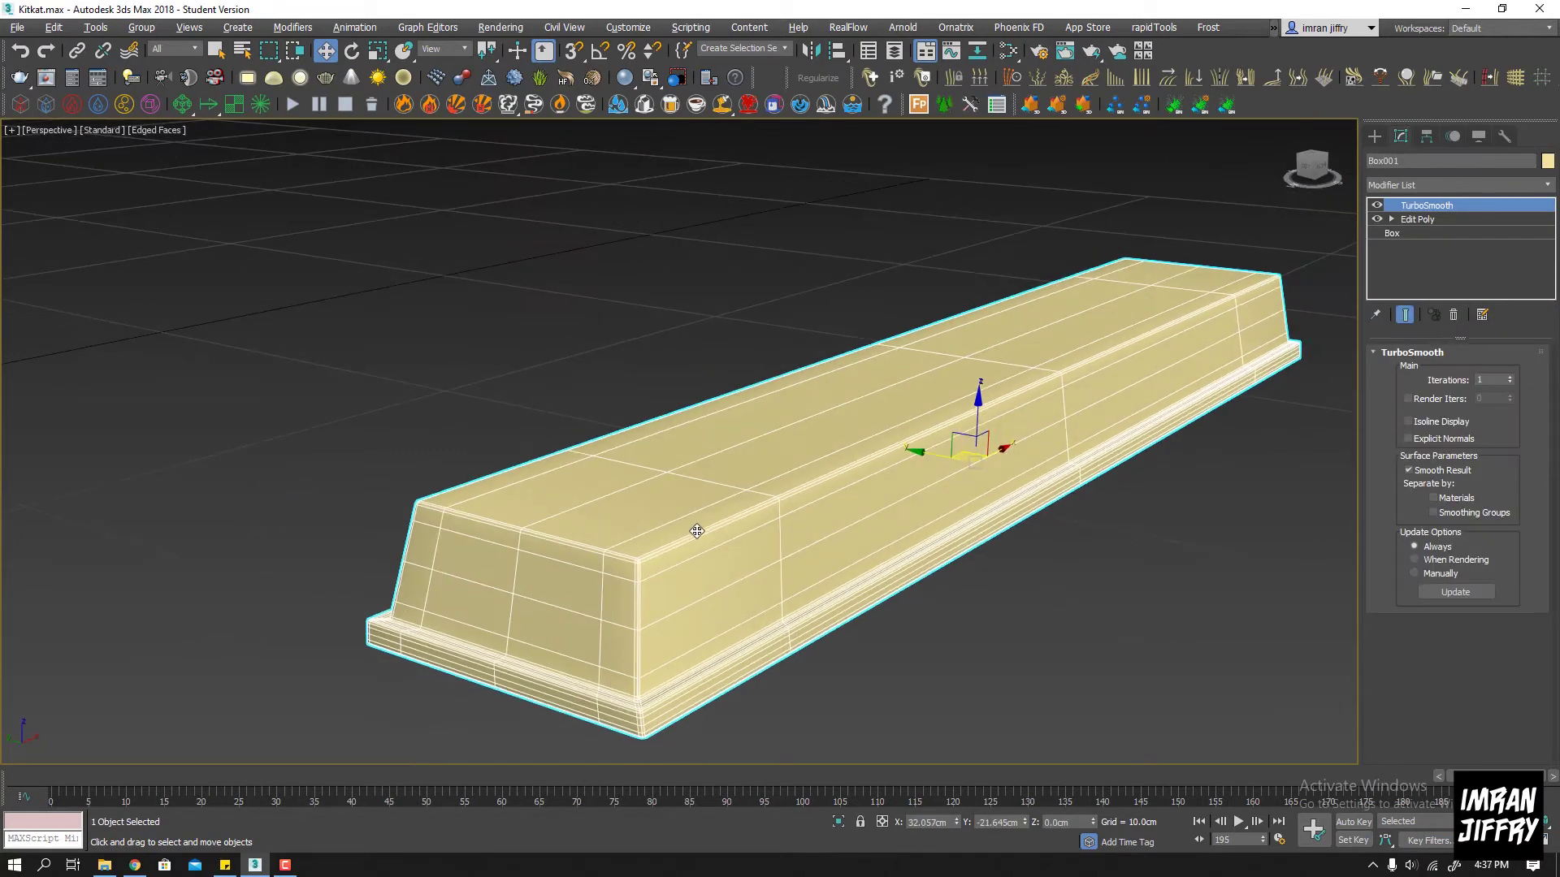
pyautogui.press('F3')
pyautogui.press('F3')
pyautogui.press('F4')
pyautogui.scroll(2, 763, 585)
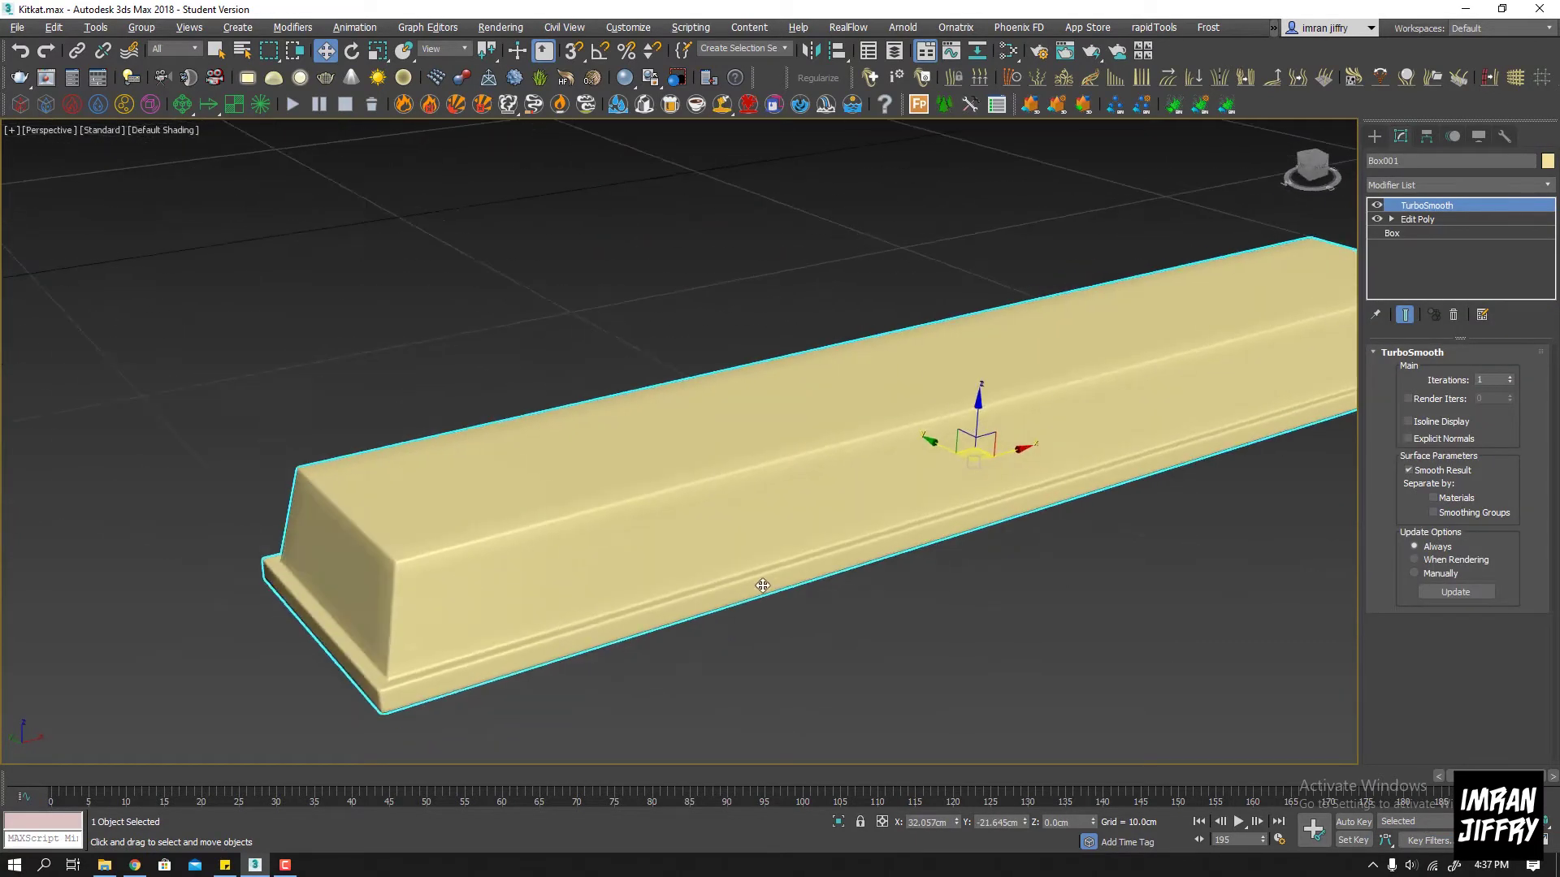
pyautogui.scroll(3, 763, 591)
pyautogui.moveTo(763, 591)
pyautogui.keyDown('alt'); pyautogui.mouseDown(button='middle')
pyautogui.moveTo(845, 567)
pyautogui.moveTo(766, 568)
pyautogui.moveTo(847, 559)
pyautogui.mouseUp(button='middle'); pyautogui.keyUp('alt')
pyautogui.scroll(-5, 834, 571)
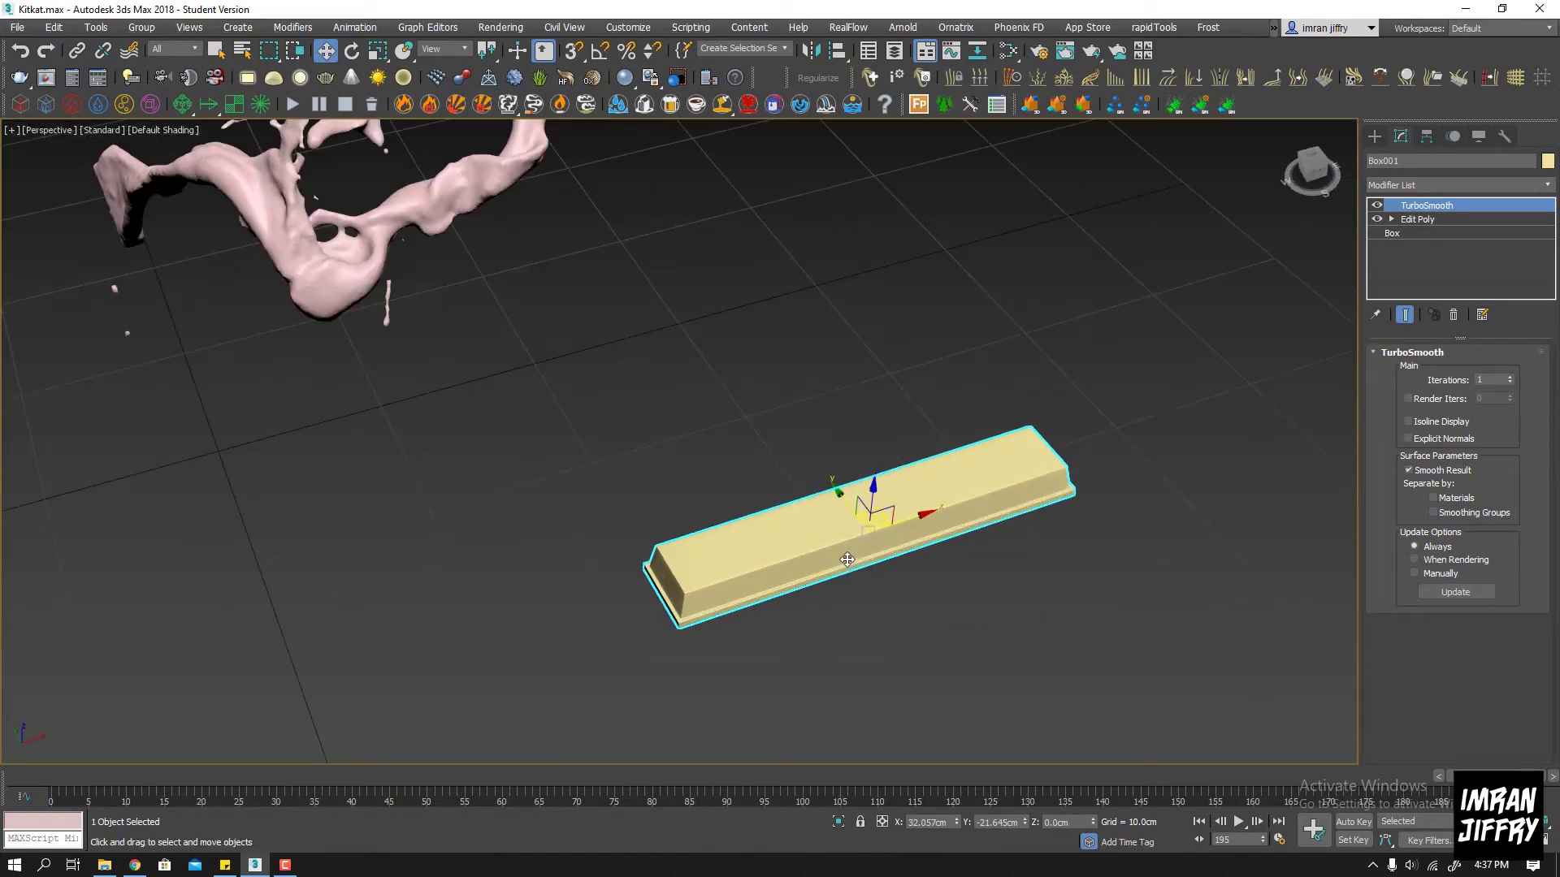
# Open kitkat-seeklogo.com.eps from the G:\Models\Kitkat folder in Illustrator
pyautogui.click(117, 867)
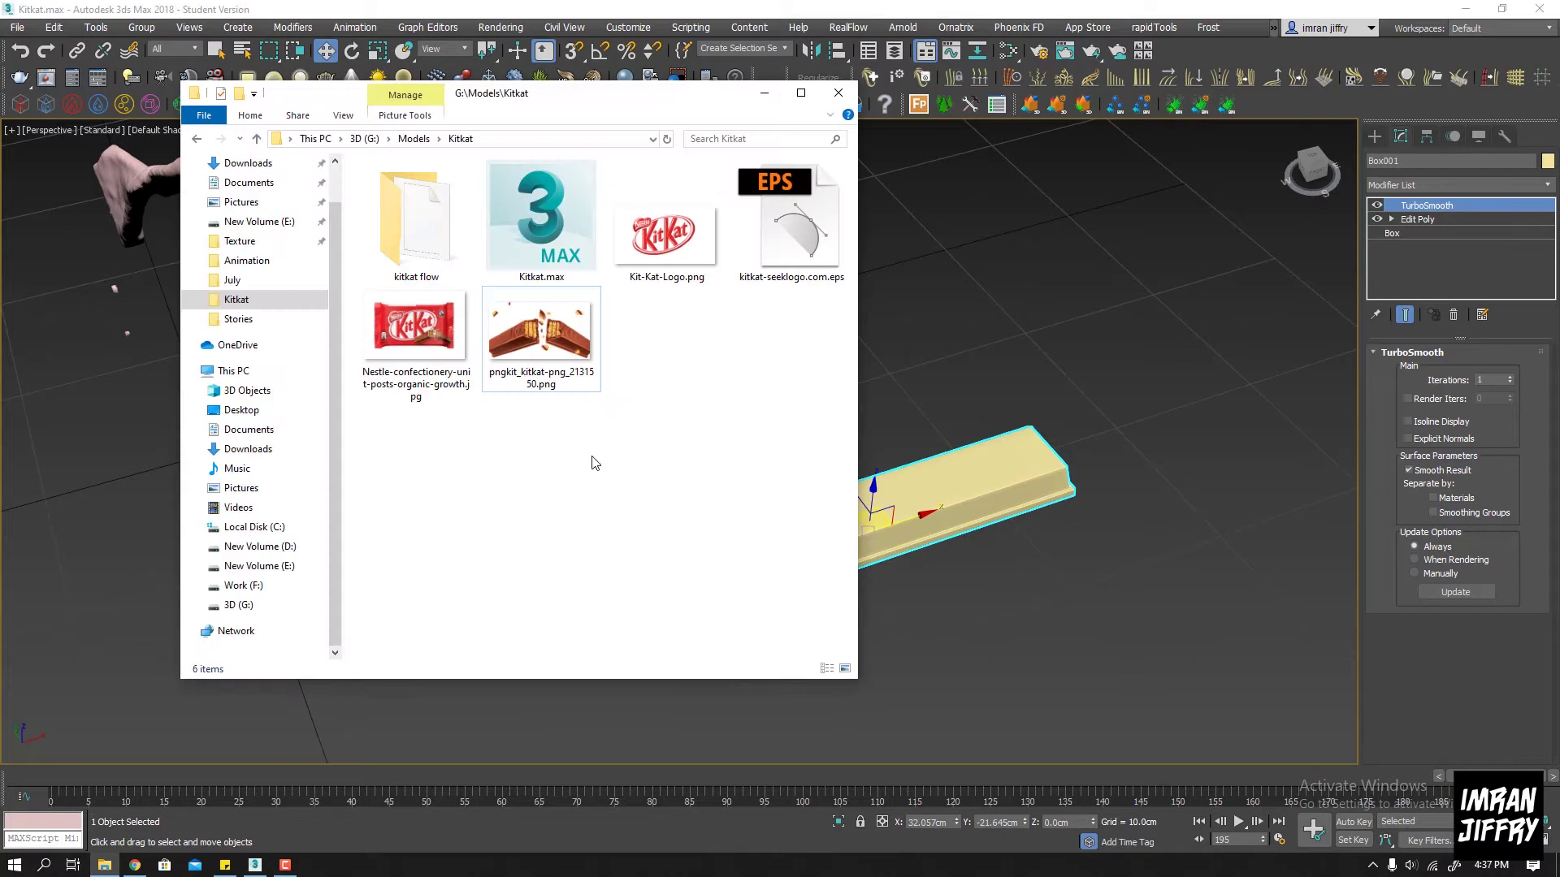
pyautogui.doubleClick(806, 234)
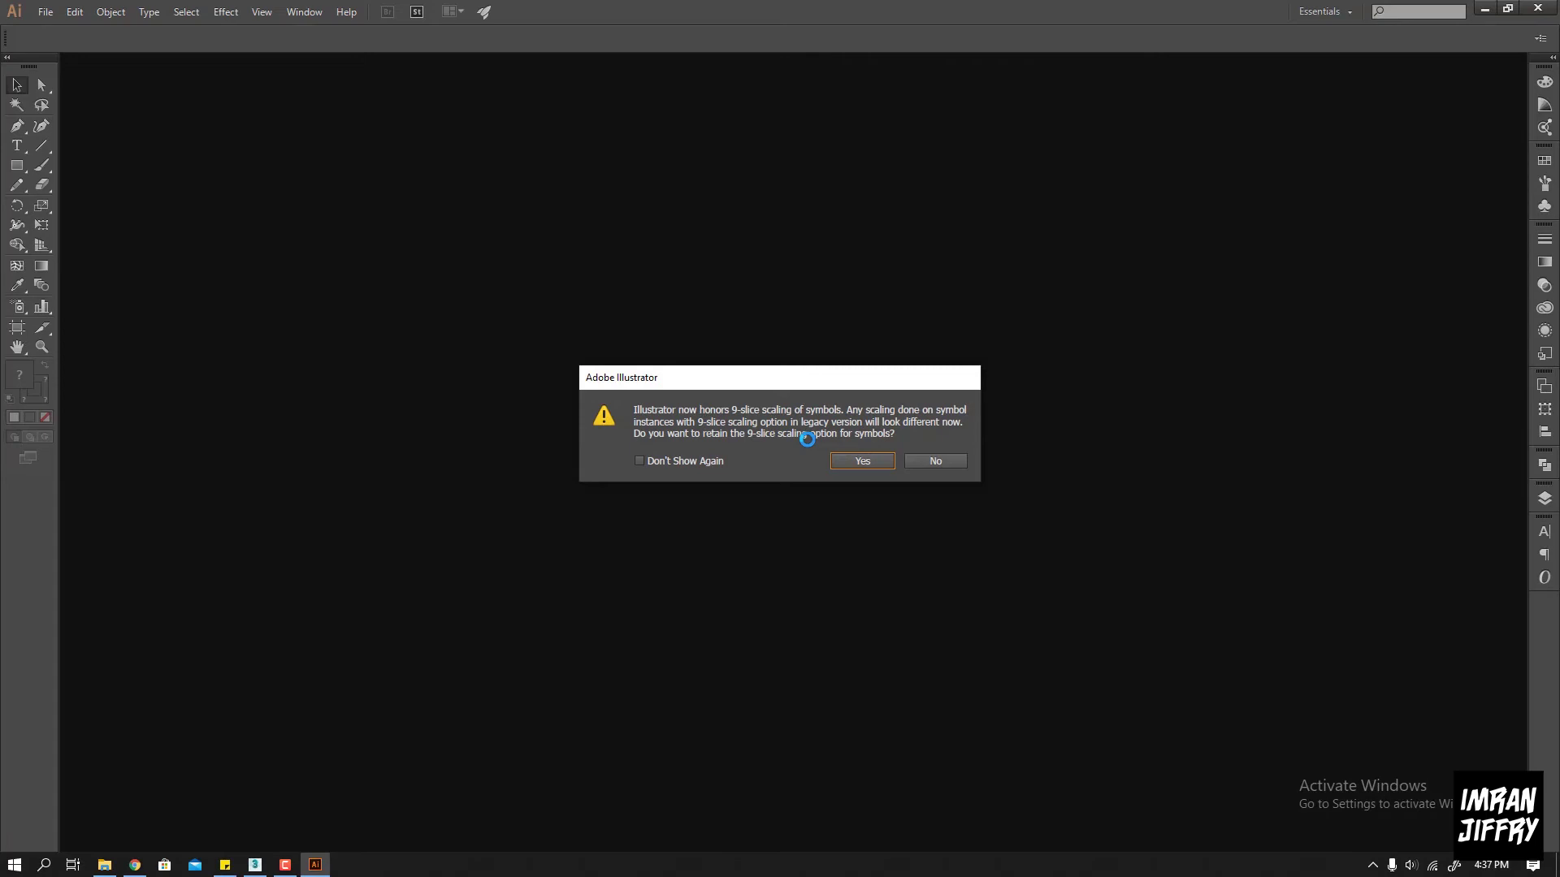
# Dismiss the 9-slice scaling prompt and duplicate the KitKat logo to the right of the artboard
pyautogui.press('Return')
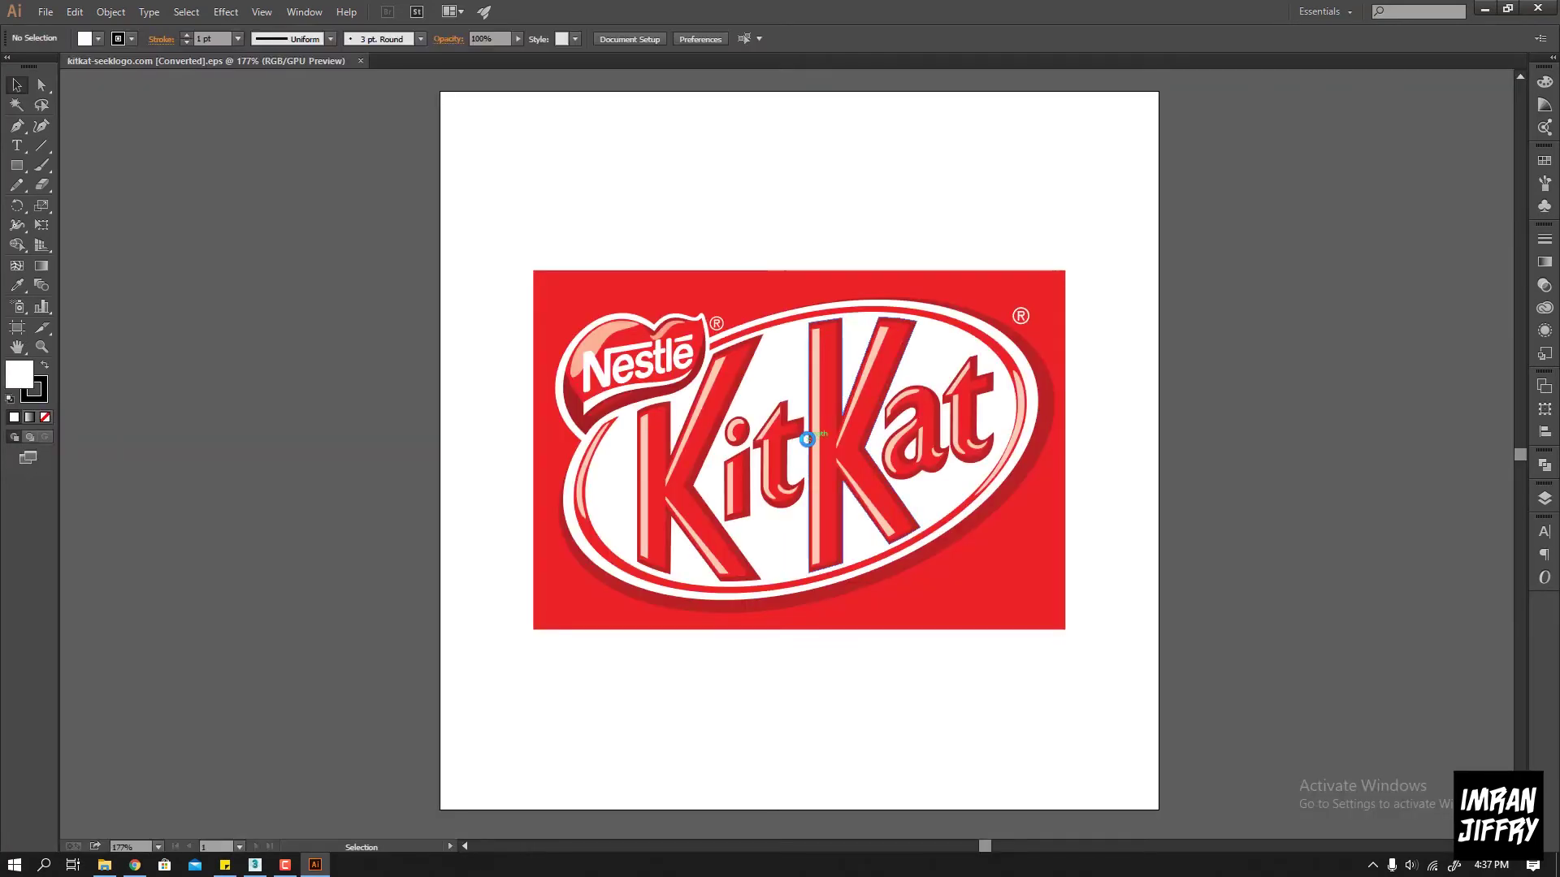
pyautogui.click(736, 302)
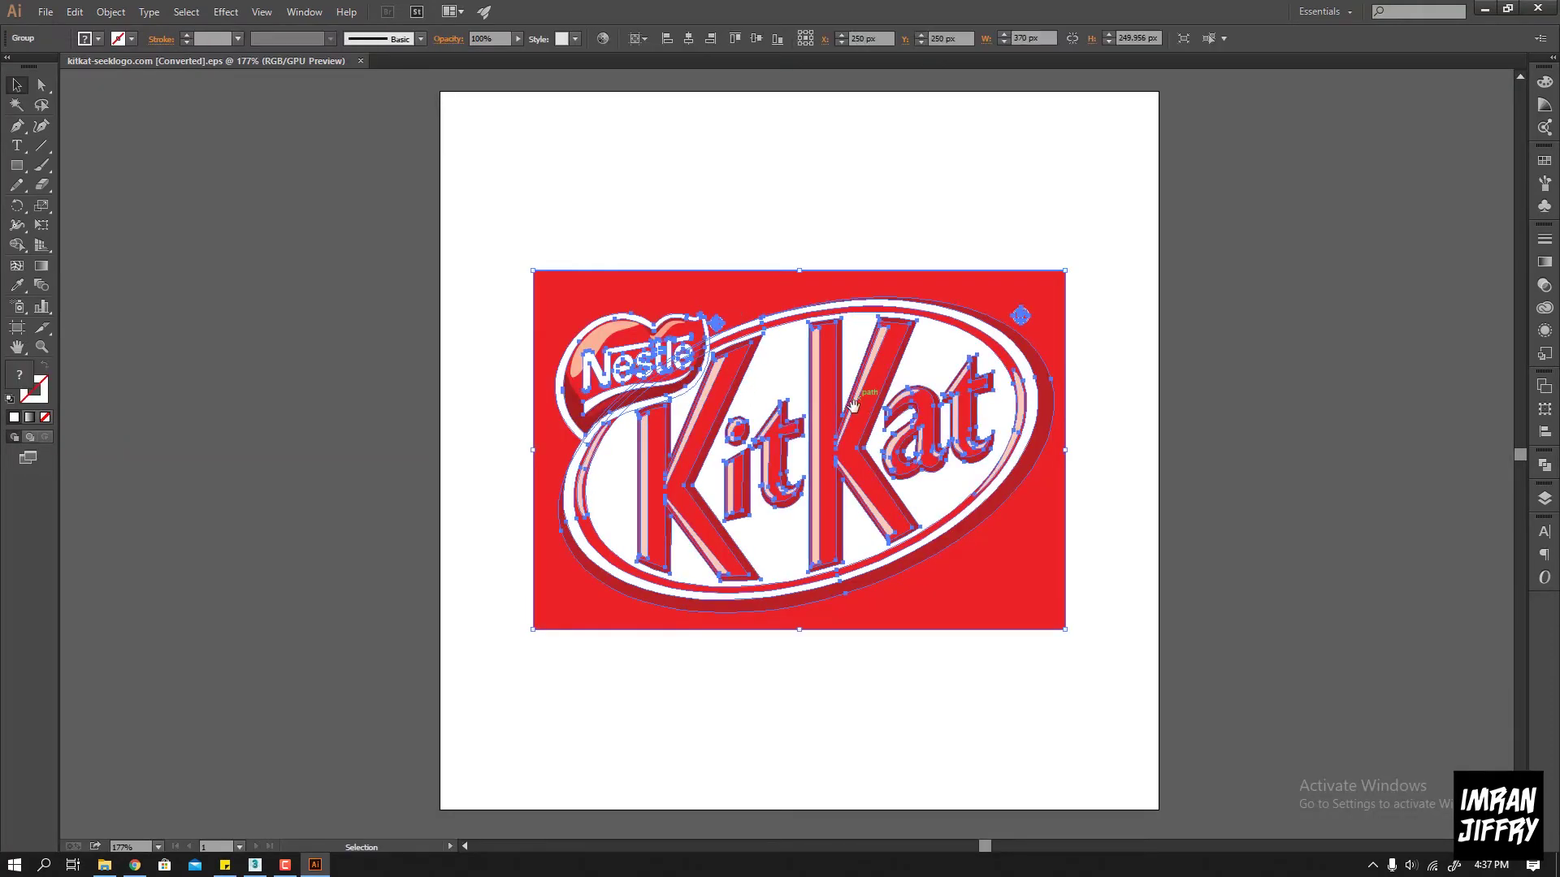
pyautogui.scroll(-2, 760, 328)
pyautogui.hscroll(3, 761, 328)
pyautogui.click(964, 237)
pyautogui.click(895, 227)
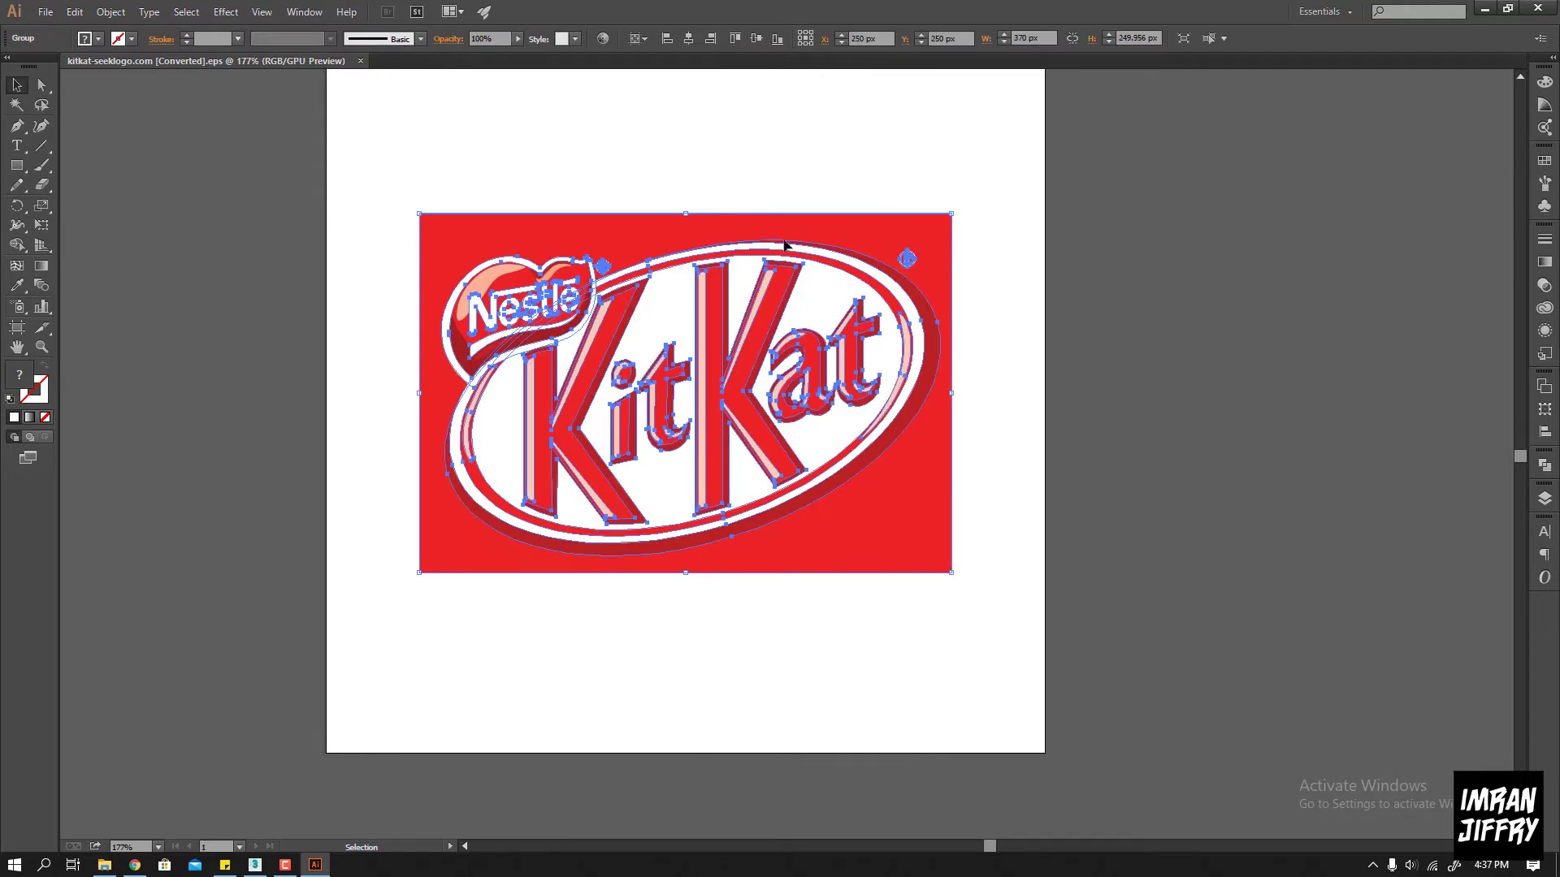
pyautogui.keyDown('alt'); pyautogui.moveTo(717, 316); pyautogui.dragTo(1410, 316); pyautogui.keyUp('alt')
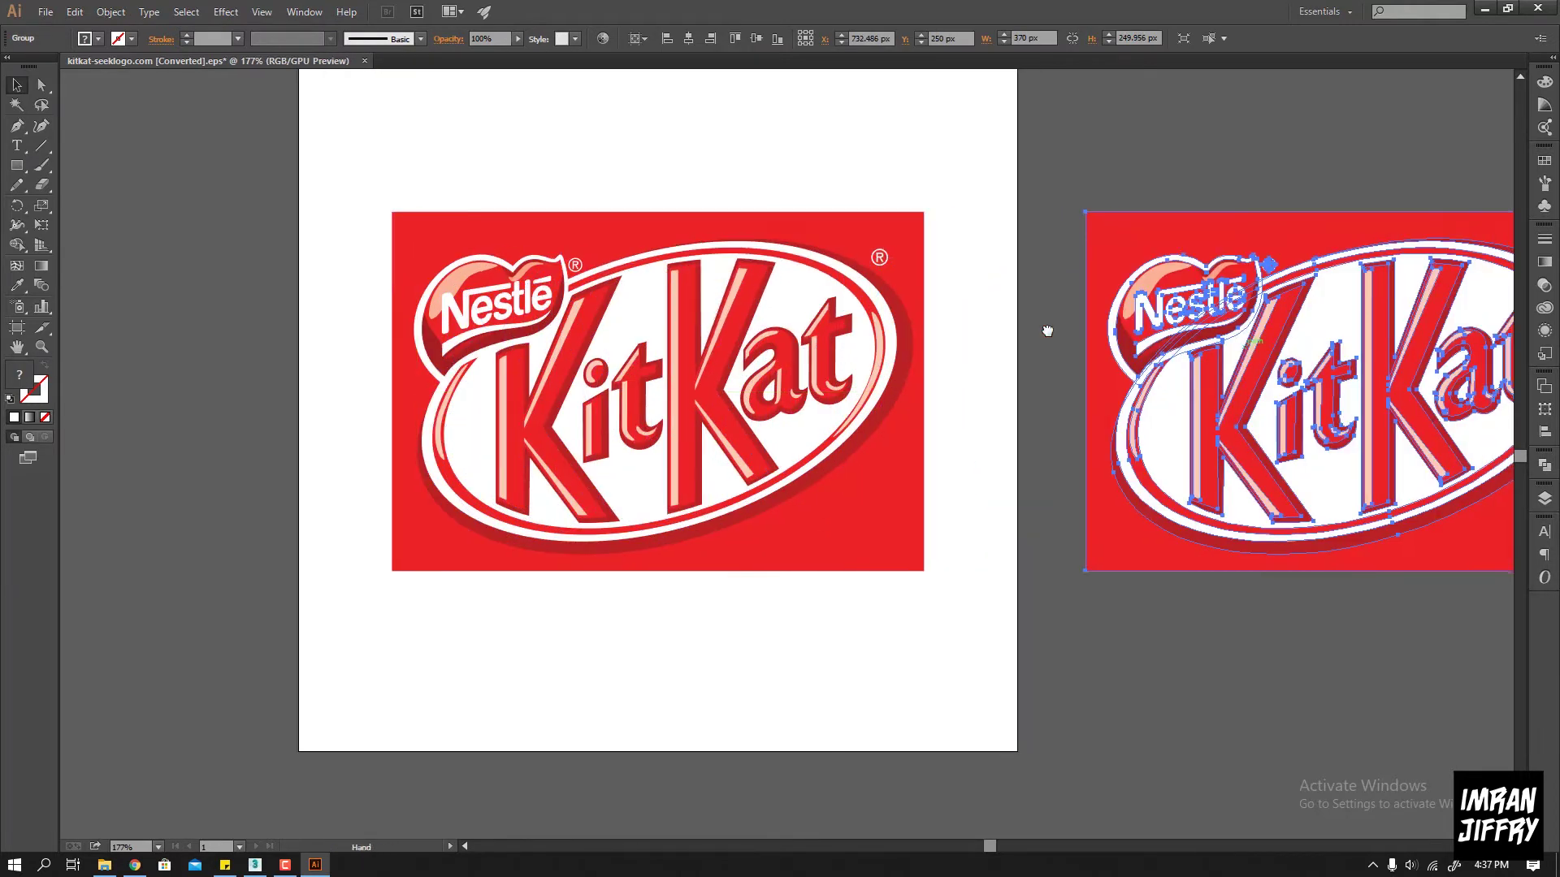
pyautogui.hscroll(3, 899, 149)
# Ungroup the copy and delete its red background rectangle and Nestlé emblem
pyautogui.rightClick(898, 202)
pyautogui.click(946, 296)
pyautogui.click(948, 167)
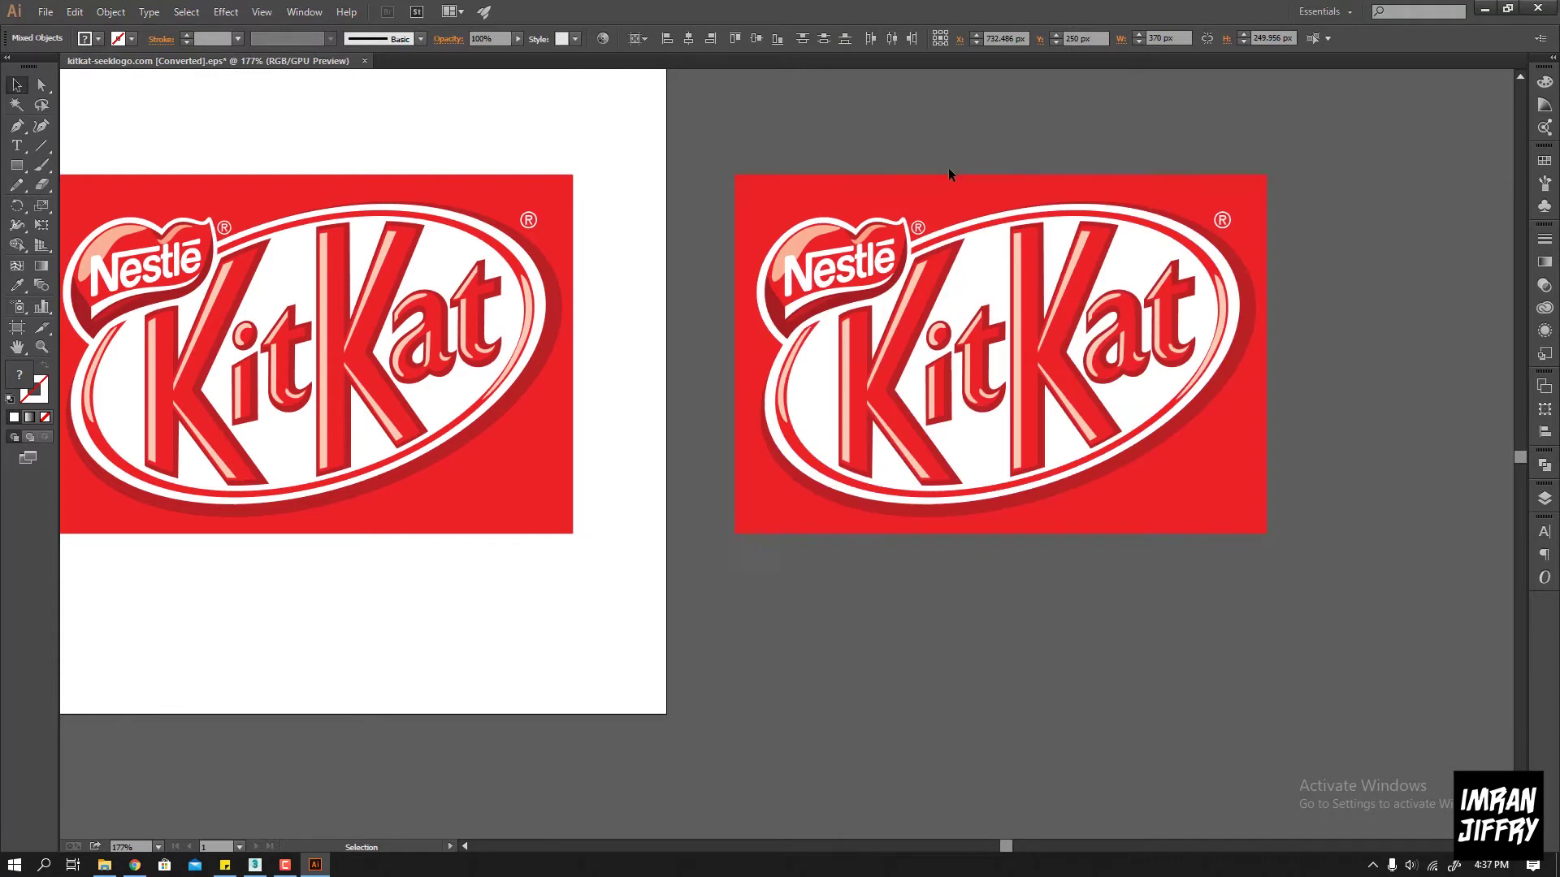
pyautogui.press('Delete')
pyautogui.click(847, 253)
pyautogui.press('Delete')
# Ungroup the remaining KitKat lettering group on the copy
pyautogui.click(832, 299)
pyautogui.press('Delete')
pyautogui.hotkey('ctrl', 'z')
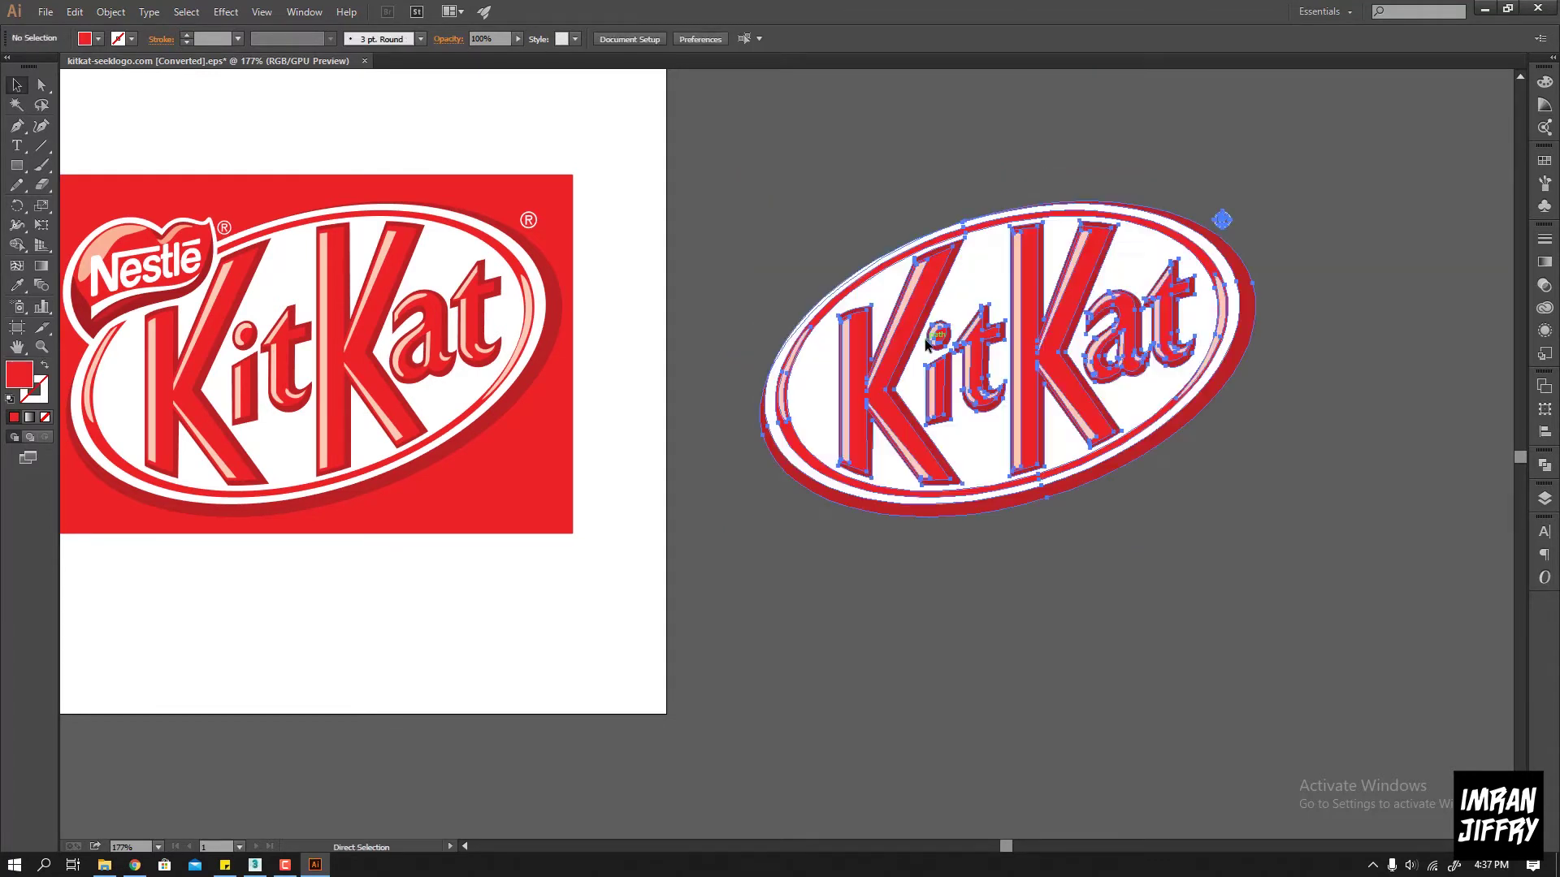
pyautogui.rightClick(999, 353)
pyautogui.click(1056, 444)
# Delete the copy's oval and white background, then ungroup the letter 'a'
pyautogui.click(1231, 225)
pyautogui.press('Delete')
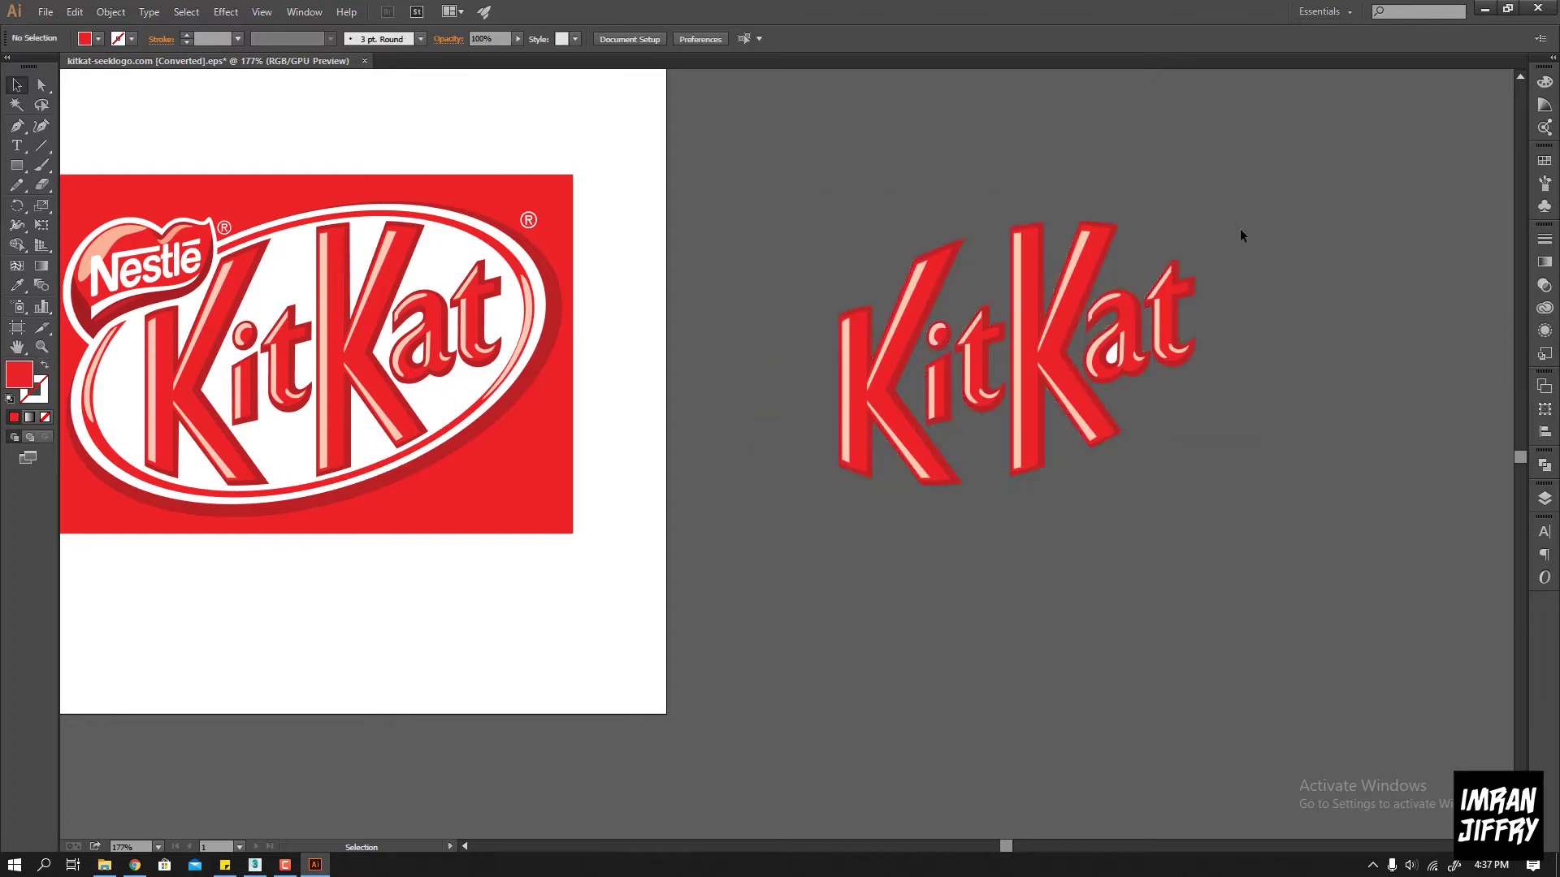
pyautogui.keyDown('alt'); pyautogui.scroll(3, 1115, 363); pyautogui.keyUp('alt')
pyautogui.click(1107, 358)
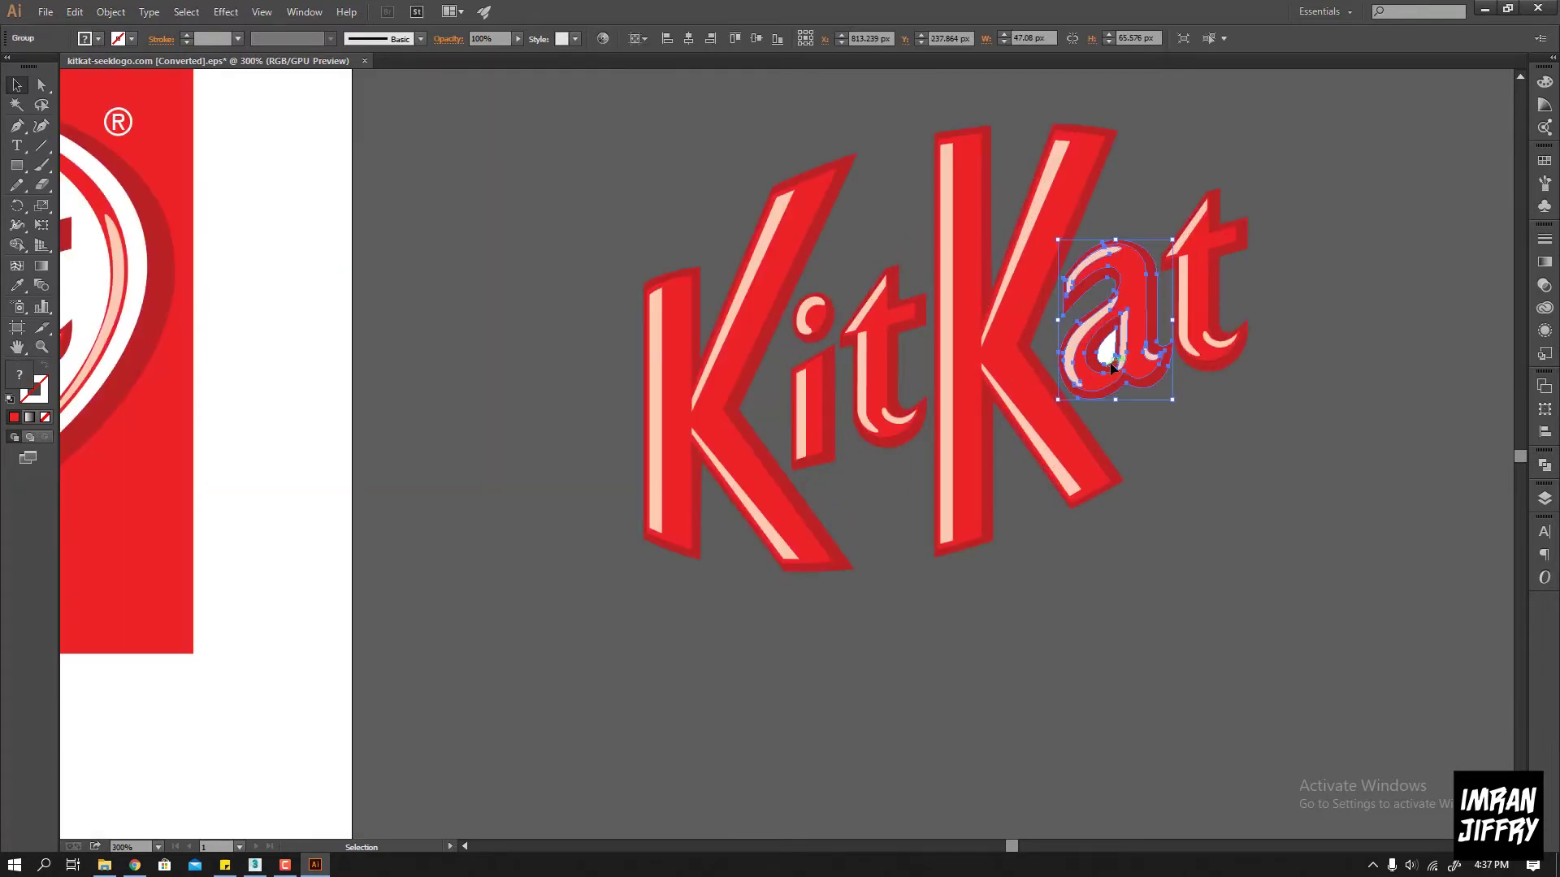
pyautogui.rightClick(1107, 359)
pyautogui.click(1157, 448)
# Try deleting the white counter and cutting the teardrop from the 'a', undoing both attempts
pyautogui.click(1128, 378)
pyautogui.click(1108, 351)
pyautogui.press('Delete')
pyautogui.hotkey('ctrl', 'z')
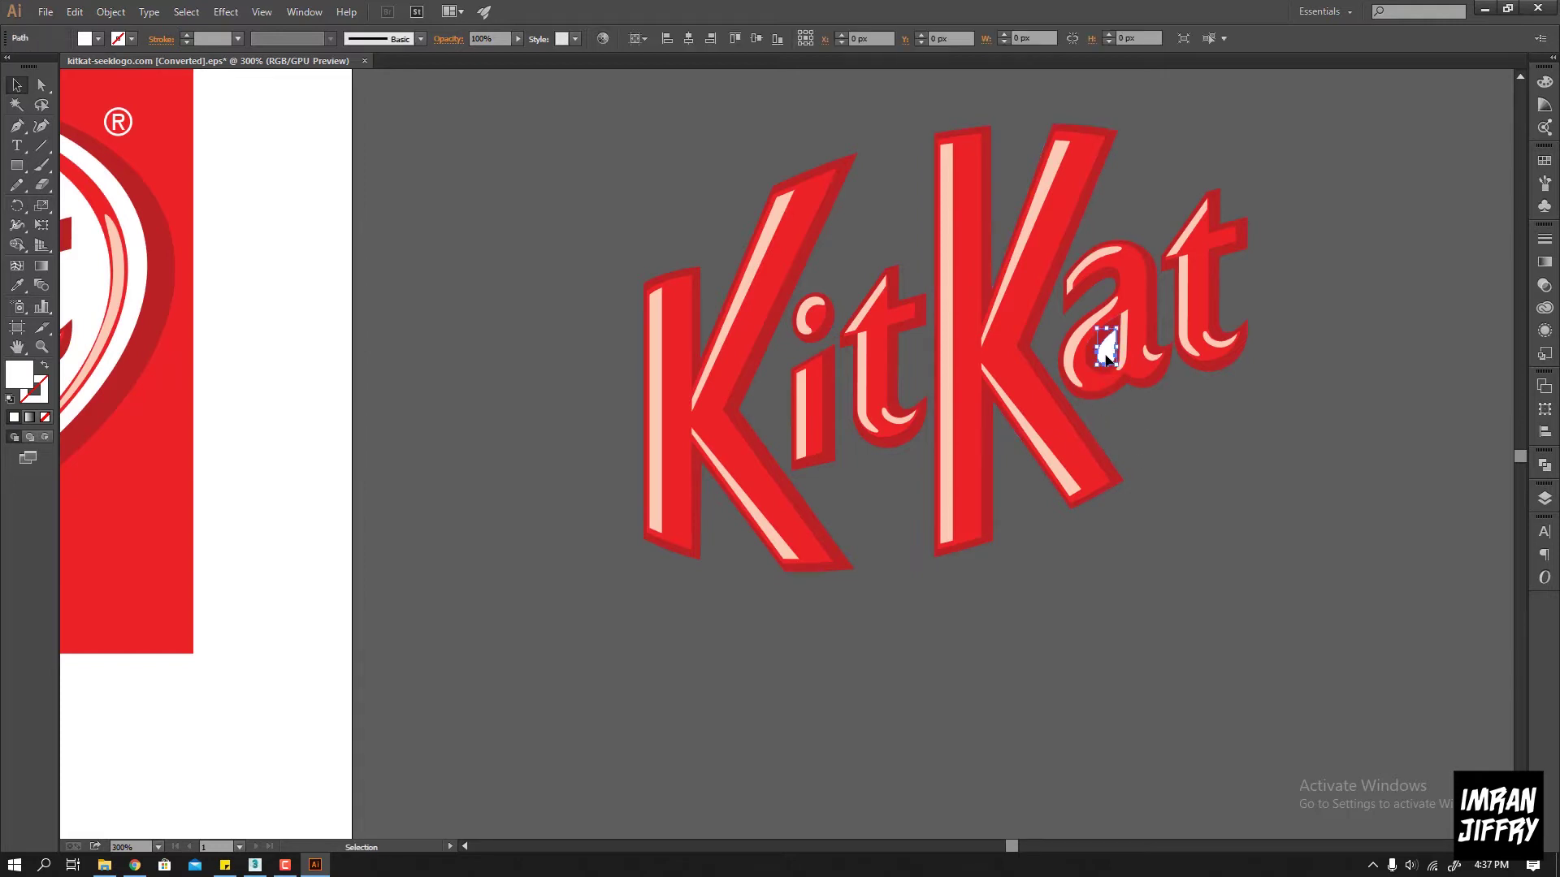
pyautogui.keyDown('alt'); pyautogui.scroll(3, 1102, 351); pyautogui.keyUp('alt')
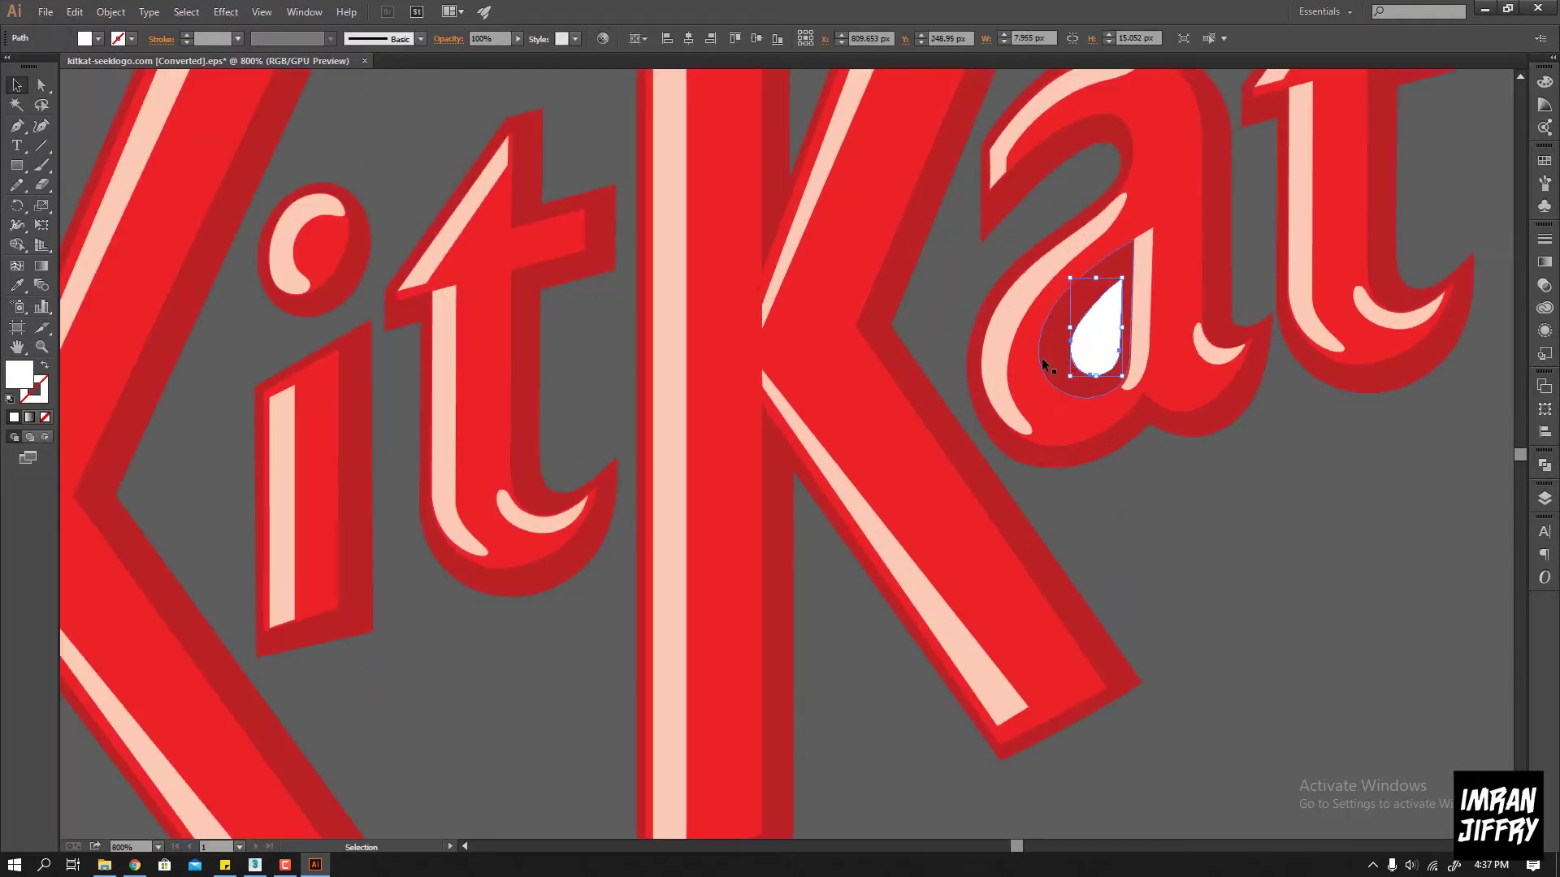
pyautogui.click(15, 237)
pyautogui.keyDown('alt'); pyautogui.click(1097, 333); pyautogui.keyUp('alt')
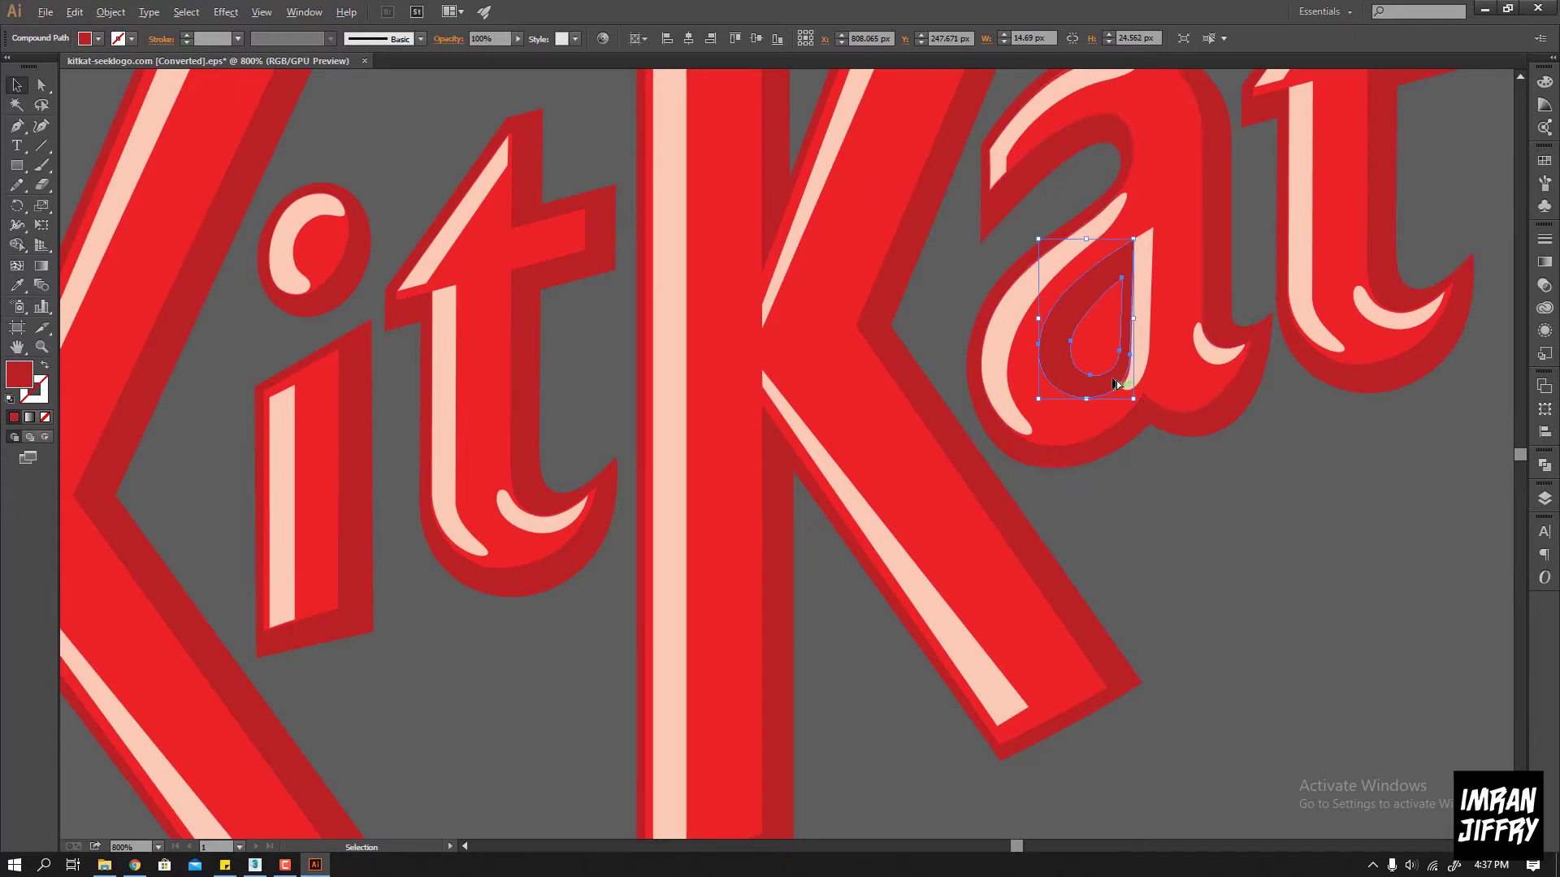
pyautogui.keyDown('alt'); pyautogui.scroll(-2, 1100, 352); pyautogui.keyUp('alt')
pyautogui.hotkey('ctrl', 'z')
# Select the teardrop with the 'a' shape and Shape Builder the teardrop away
pyautogui.click(1101, 359)
pyautogui.press('v')
pyautogui.click(1096, 357)
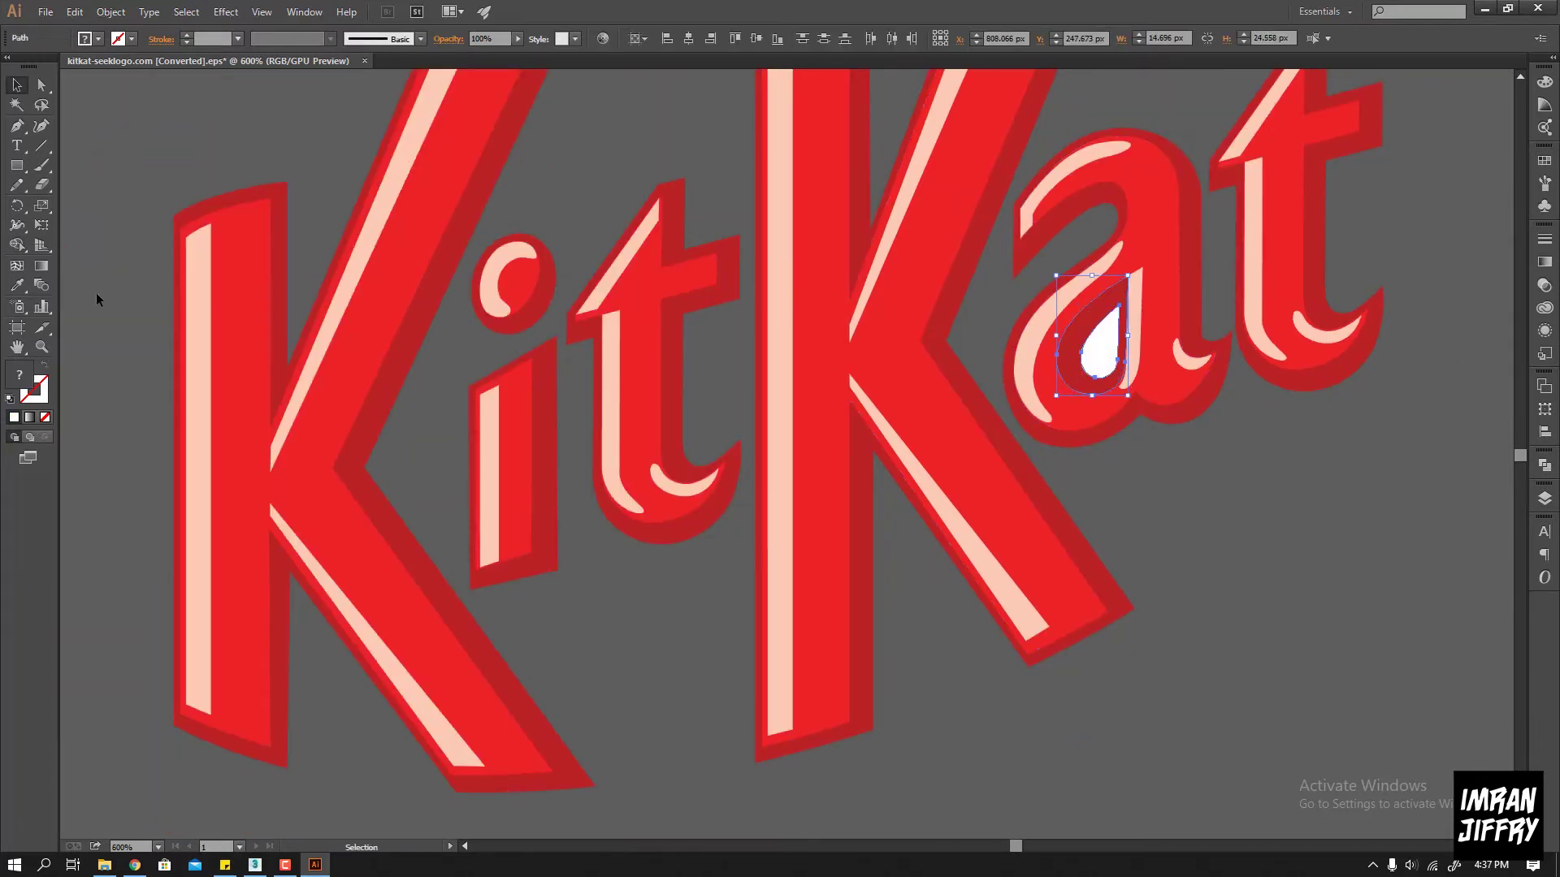
pyautogui.click(17, 244)
pyautogui.keyDown('alt'); pyautogui.click(1098, 346); pyautogui.keyUp('alt')
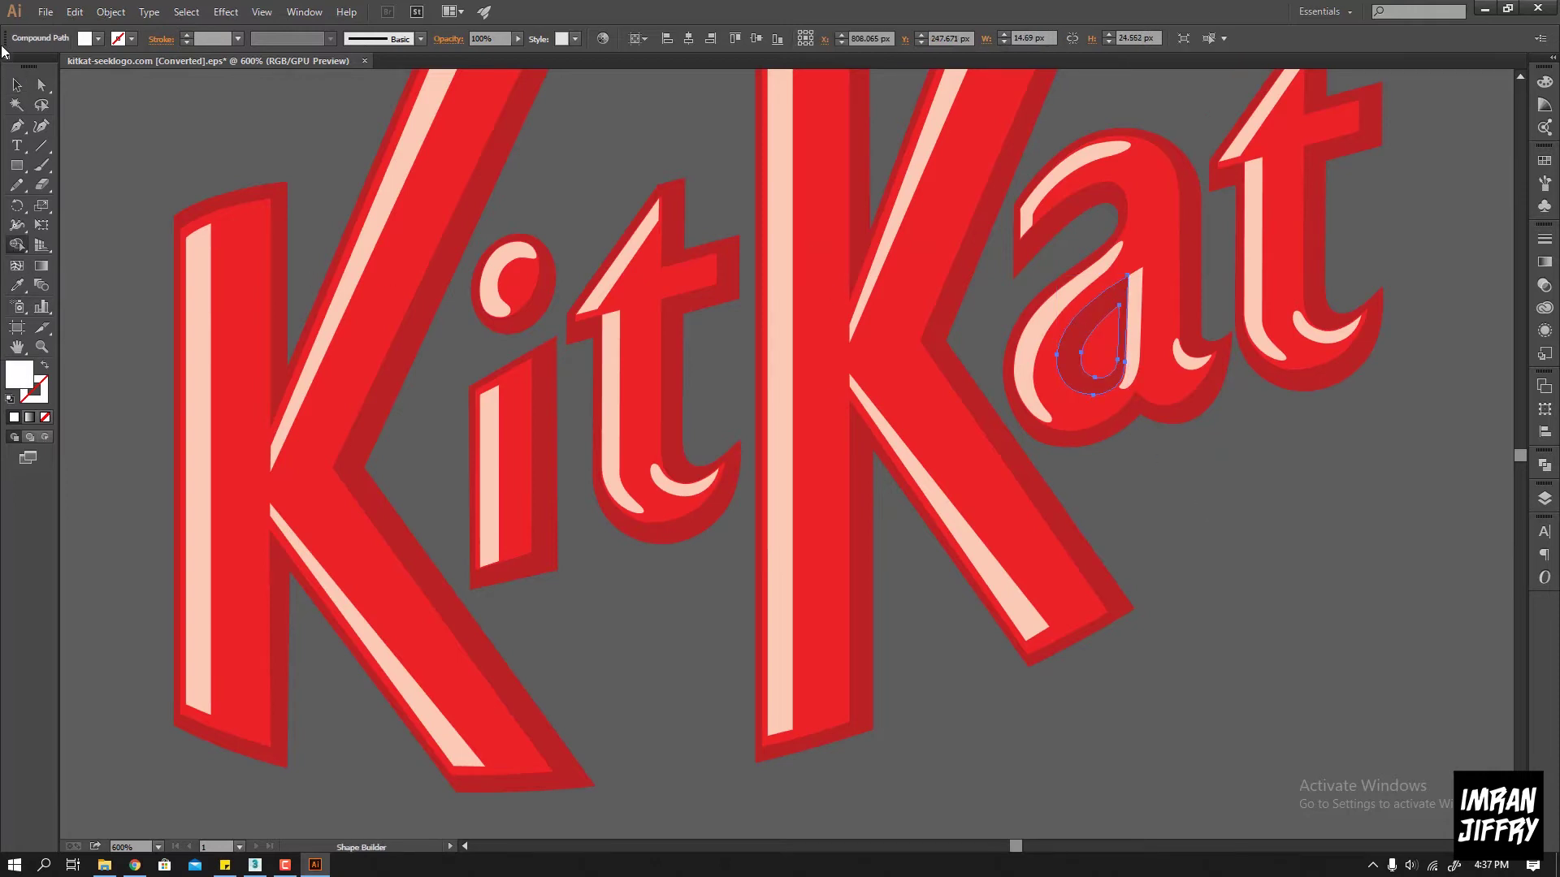
pyautogui.click(18, 84)
pyautogui.click(1099, 358)
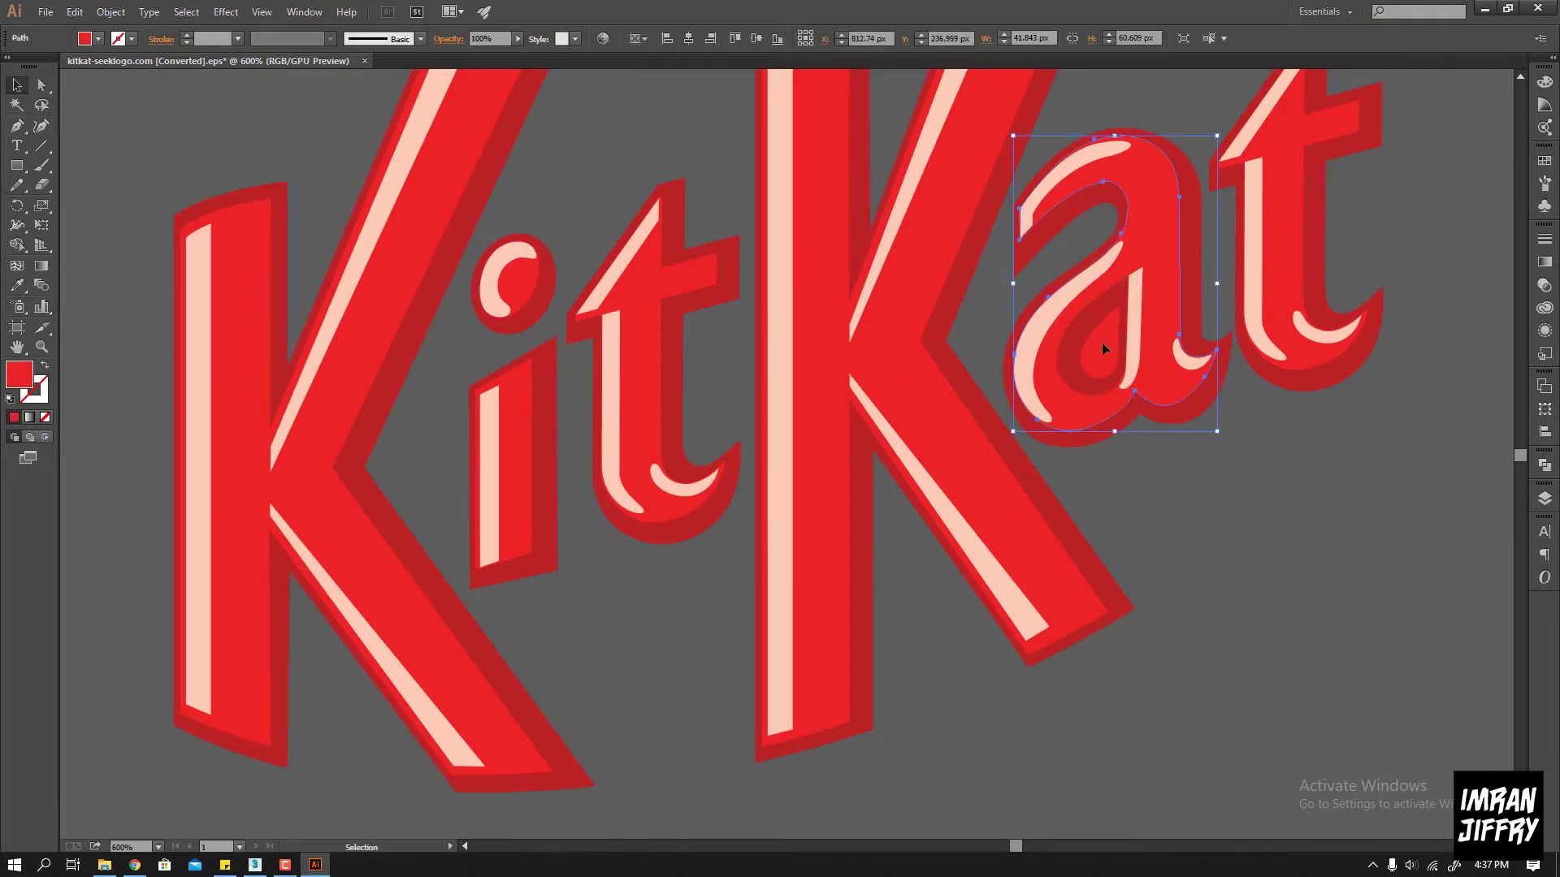
pyautogui.keyDown('alt'); pyautogui.scroll(-2, 1118, 390); pyautogui.keyUp('alt')
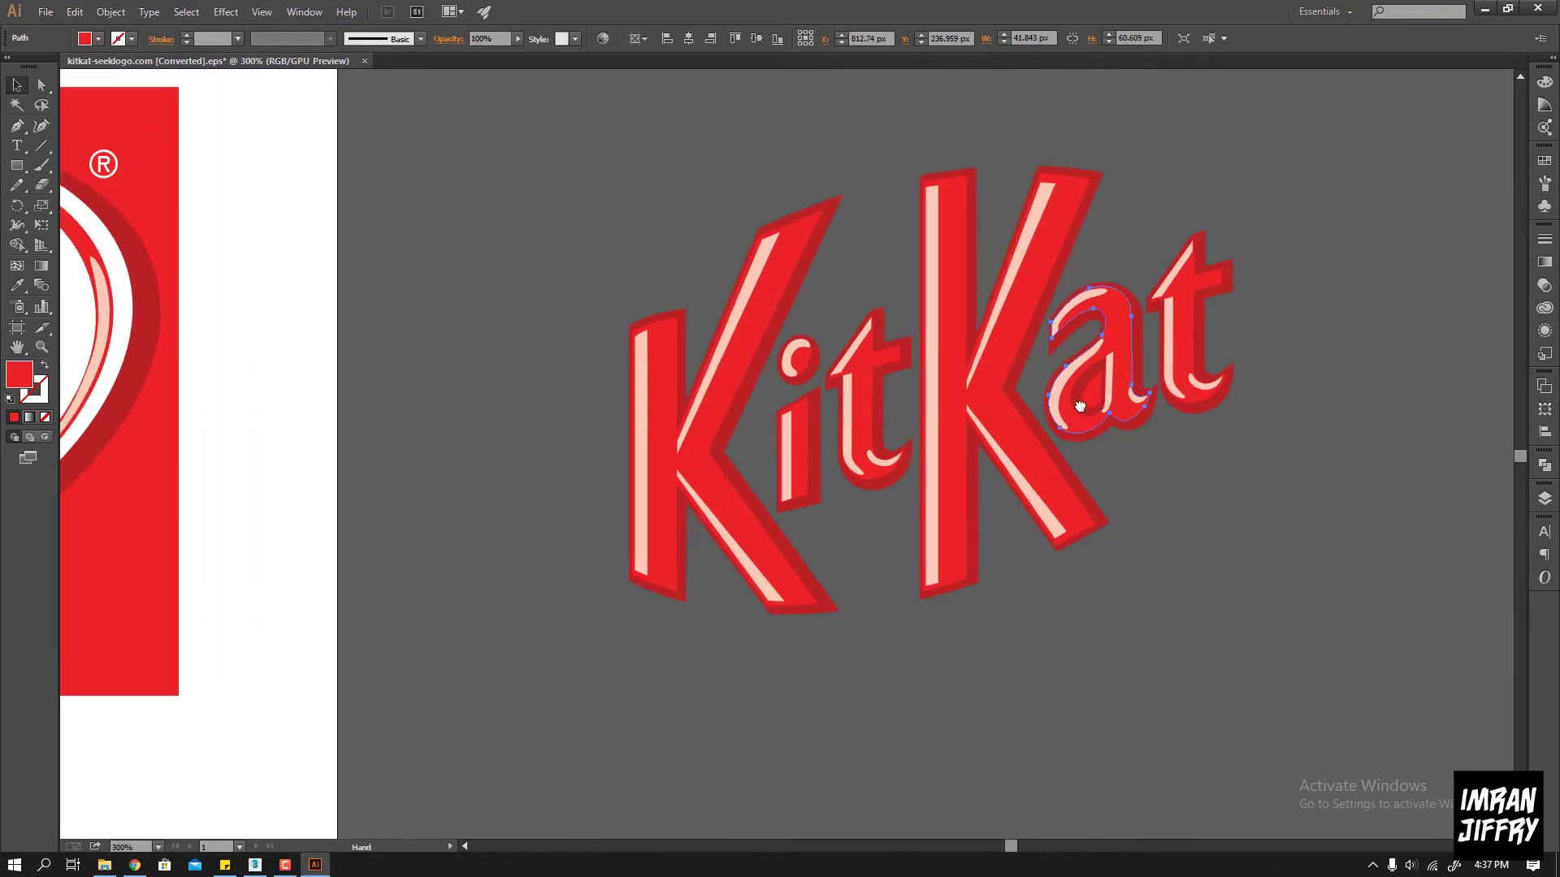
# Ungroup the K of Kat and delete its pink highlight stripes and red front face
pyautogui.click(925, 406)
pyautogui.rightClick(936, 398)
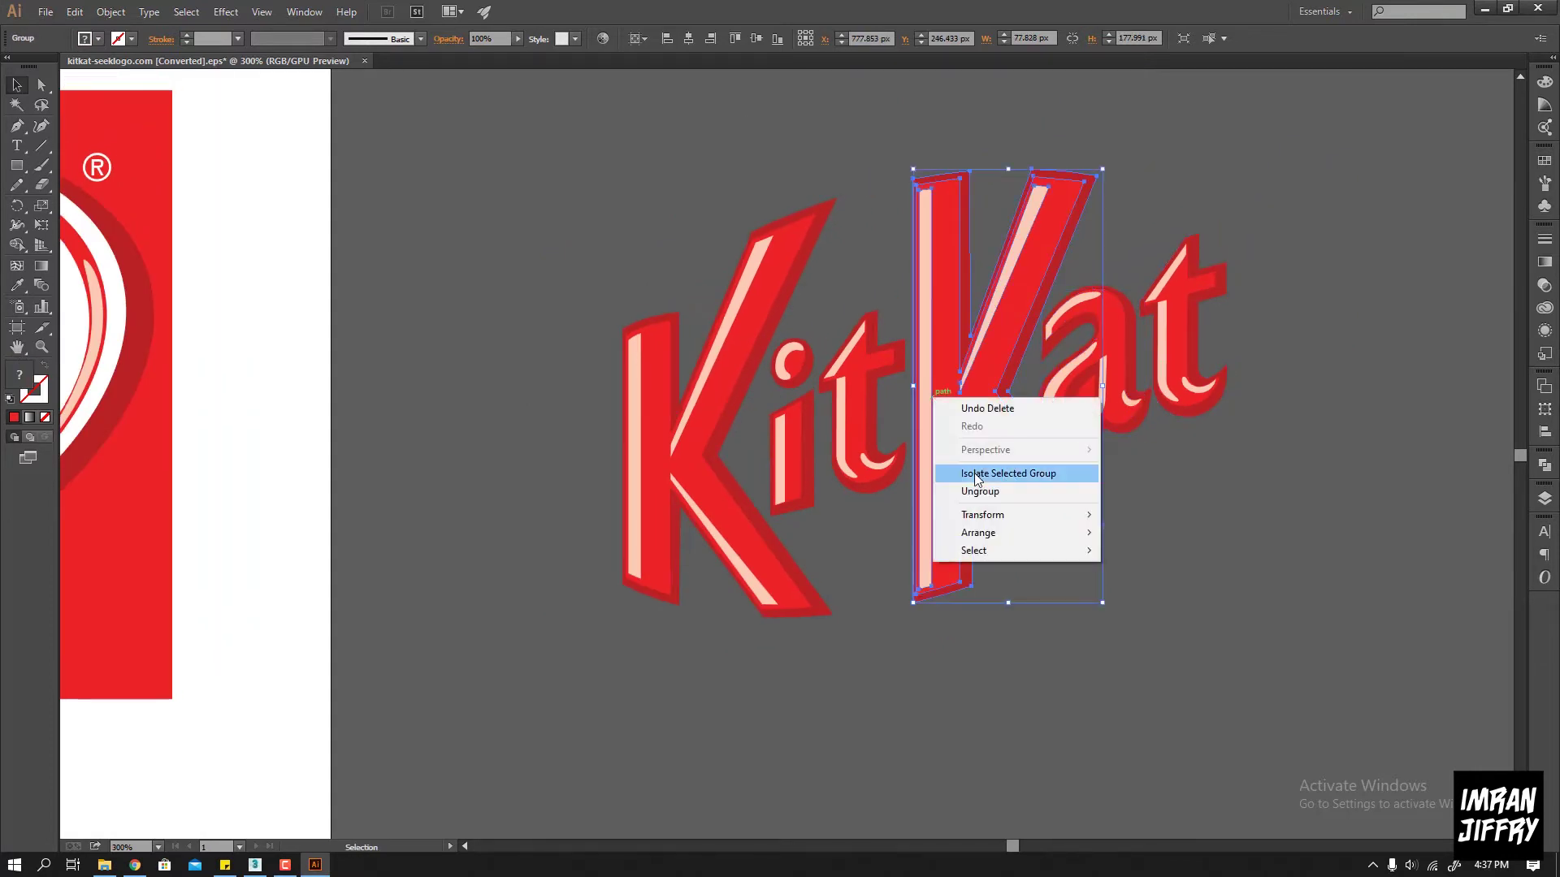
pyautogui.click(974, 497)
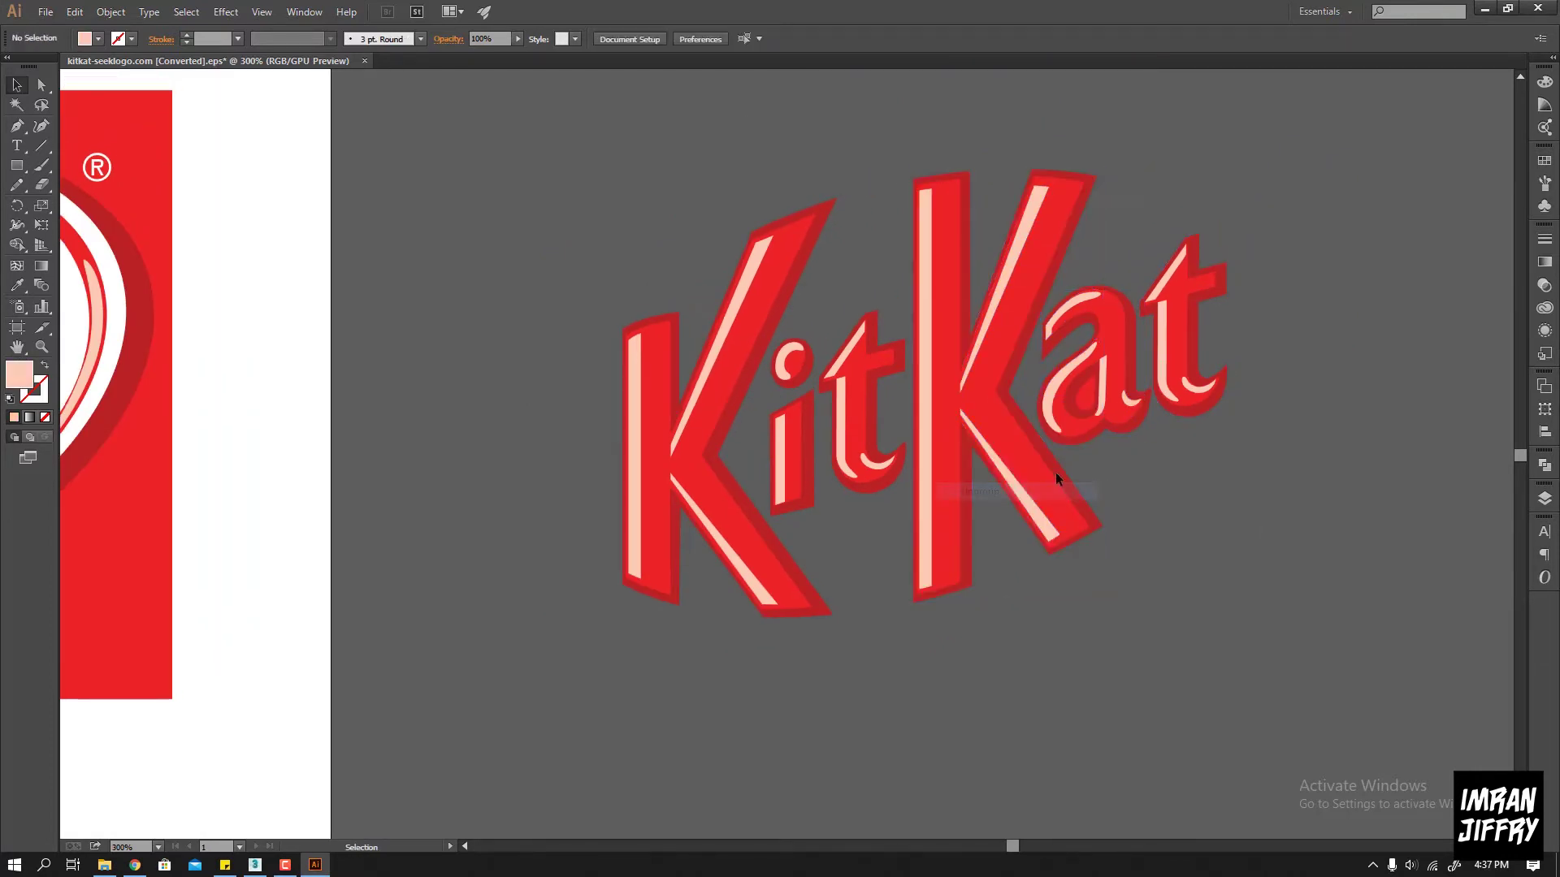
pyautogui.click(970, 370)
pyautogui.press('Delete')
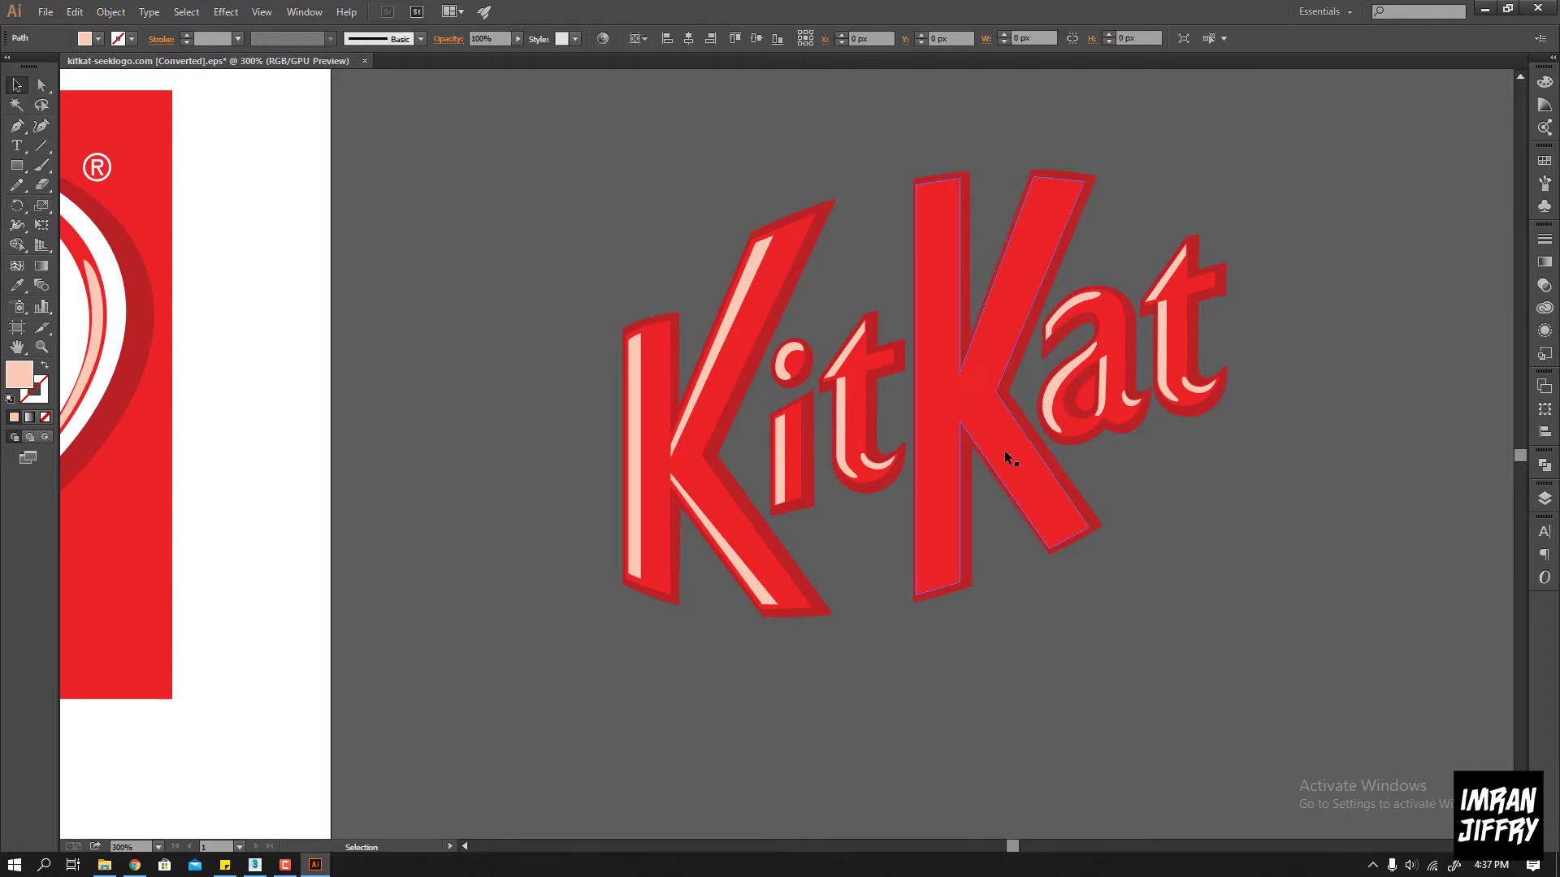
pyautogui.click(1004, 456)
pyautogui.press('Delete')
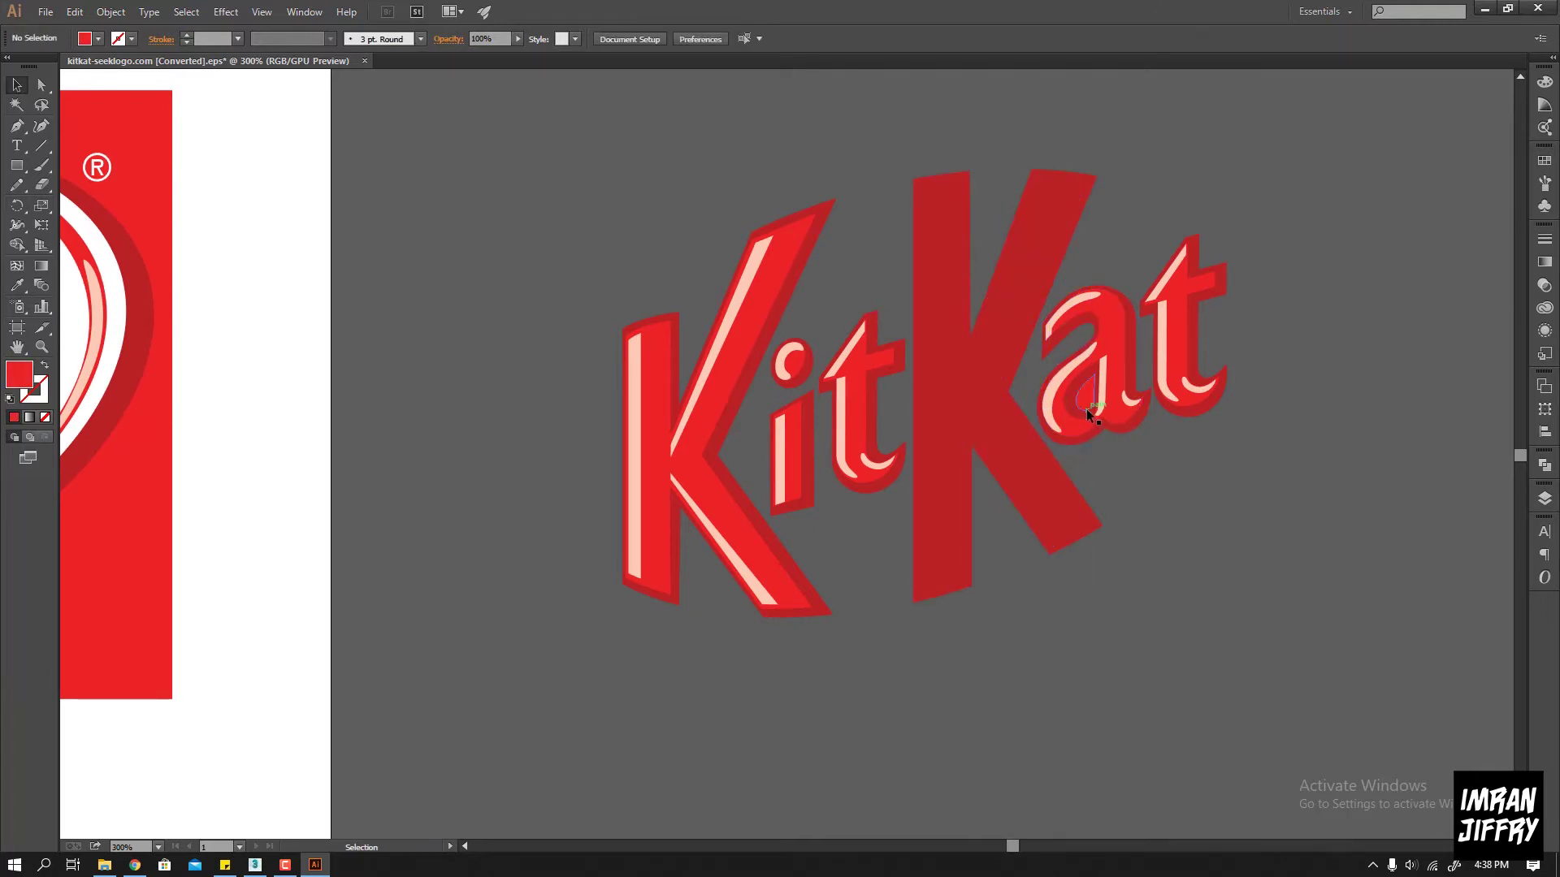
# Delete the a's red front face and all its pink highlight stripes
pyautogui.click(1104, 402)
pyautogui.press('Delete')
pyautogui.click(1118, 397)
pyautogui.press('Delete')
pyautogui.click(1054, 388)
pyautogui.press('Delete')
pyautogui.click(1084, 304)
pyautogui.press('Delete')
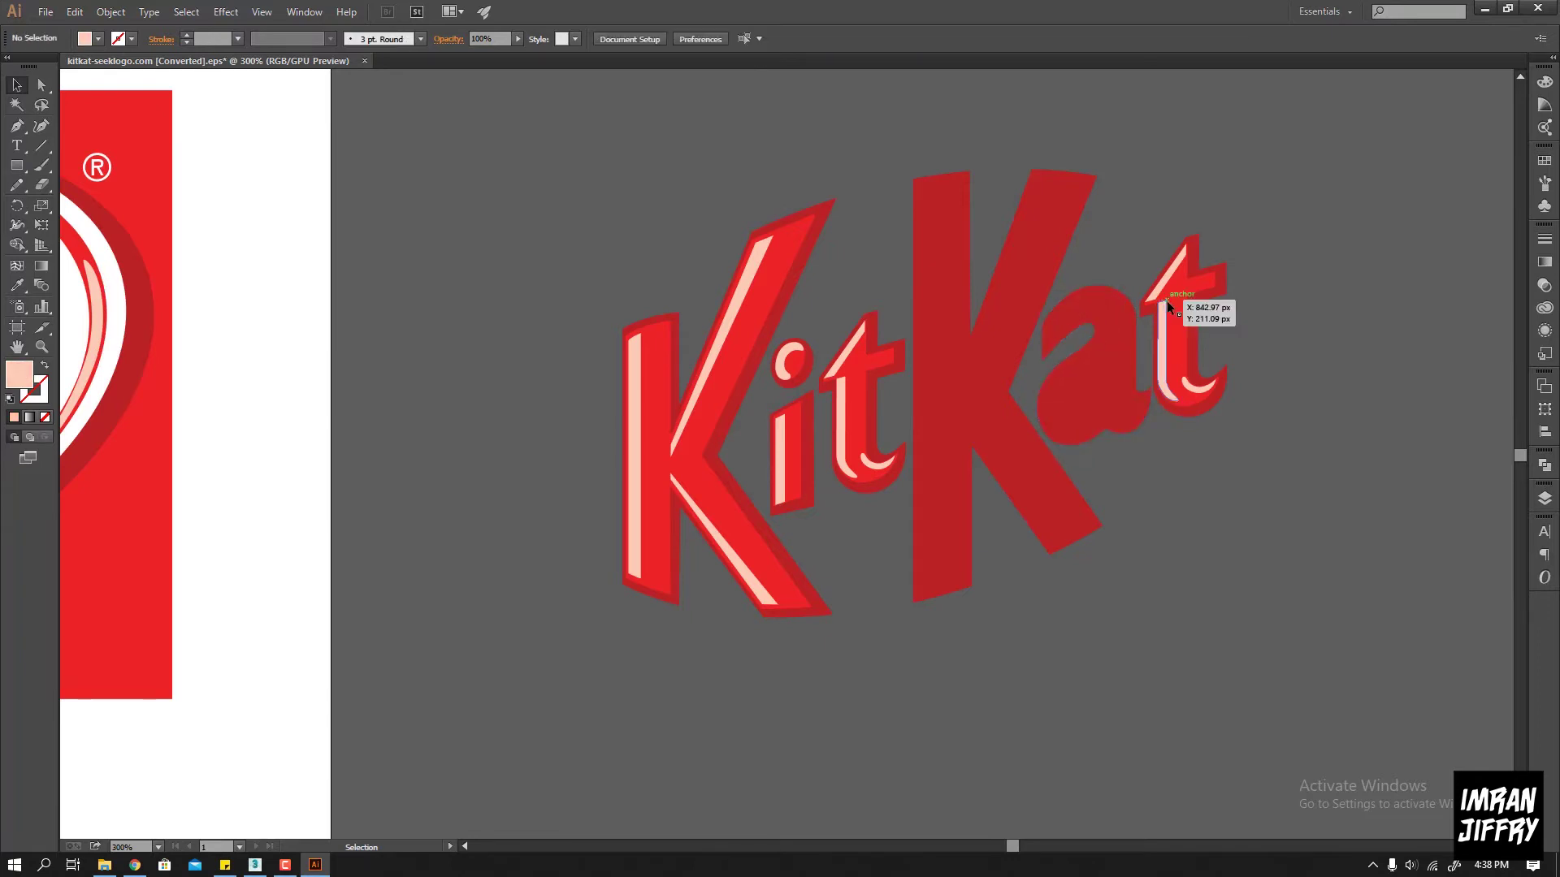
# Ungroup the t of Kat and delete its red face, highlights and pink stripe
pyautogui.click(1202, 318)
pyautogui.press('Delete')
pyautogui.hotkey('ctrl', 'z')
pyautogui.rightClick(1168, 302)
pyautogui.click(1210, 397)
pyautogui.click(1186, 387)
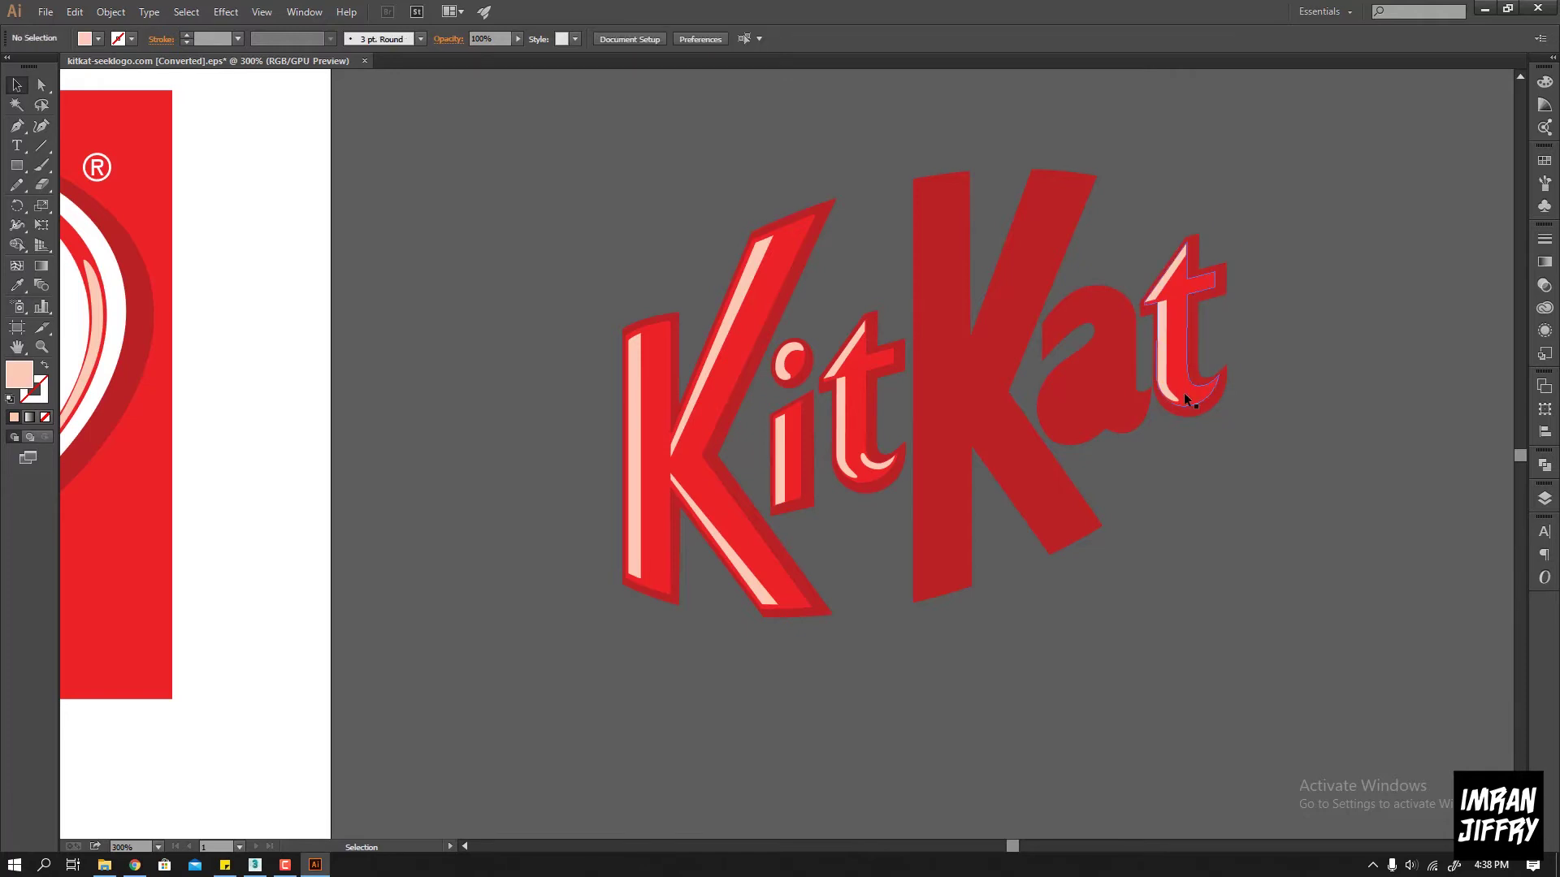
pyautogui.press('Delete')
pyautogui.click(1161, 280)
pyautogui.press('Delete')
# Ungroup the t of Kit and delete its red face and highlight stripe
pyautogui.click(859, 378)
pyautogui.rightClick(859, 379)
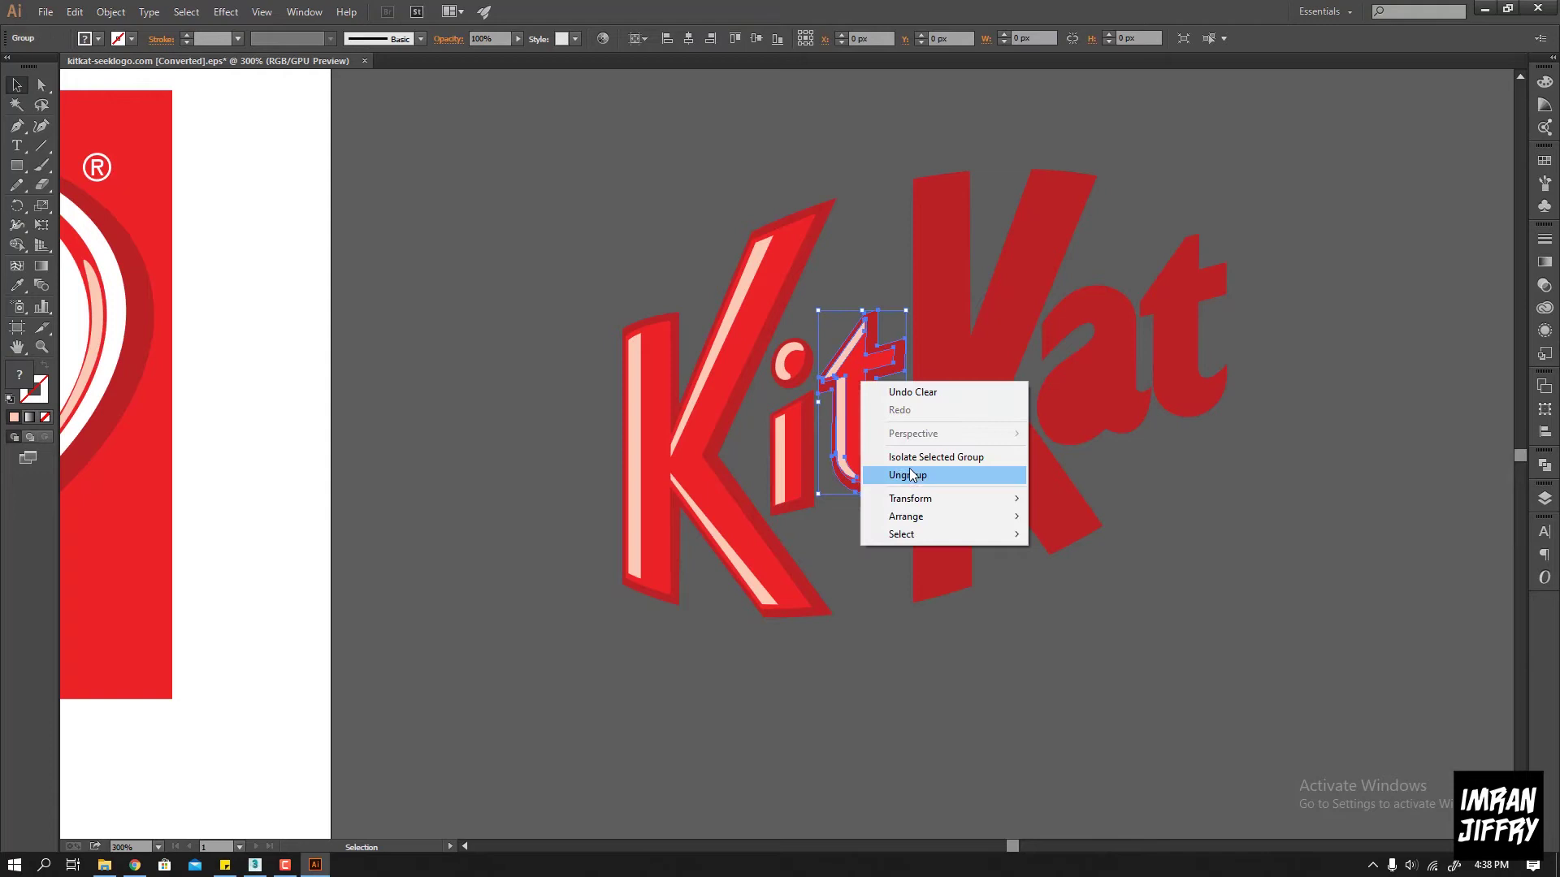
pyautogui.click(909, 453)
pyautogui.press('Escape')
pyautogui.rightClick(859, 367)
pyautogui.press('Escape')
pyautogui.click(888, 240)
pyautogui.click(847, 398)
pyautogui.press('Delete')
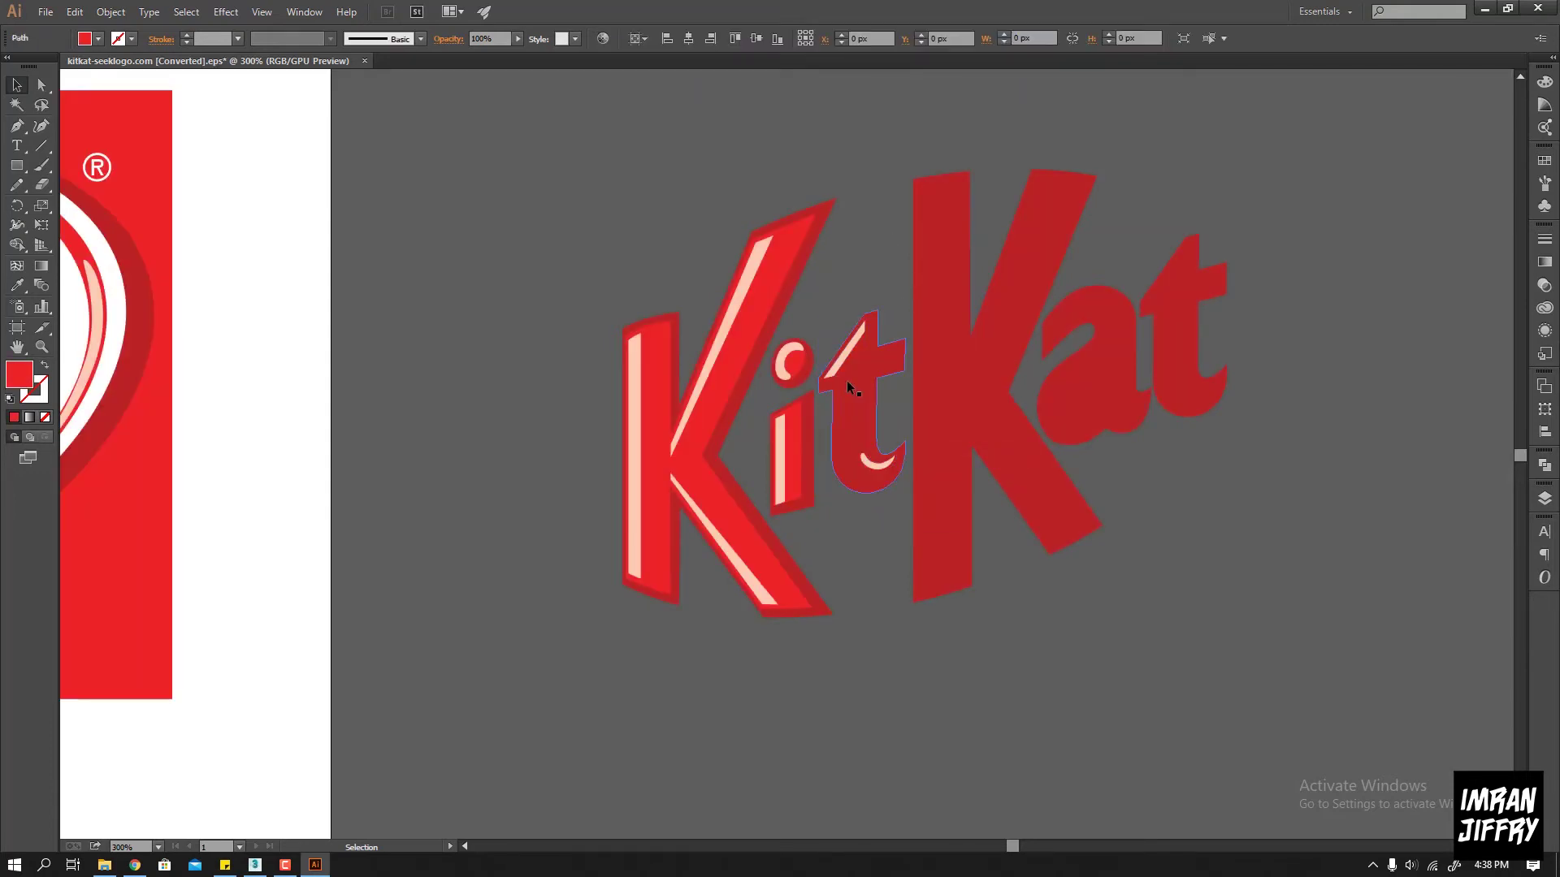
pyautogui.press('Delete')
# Ungroup the i and the K of Kit and delete the K's red face
pyautogui.rightClick(788, 457)
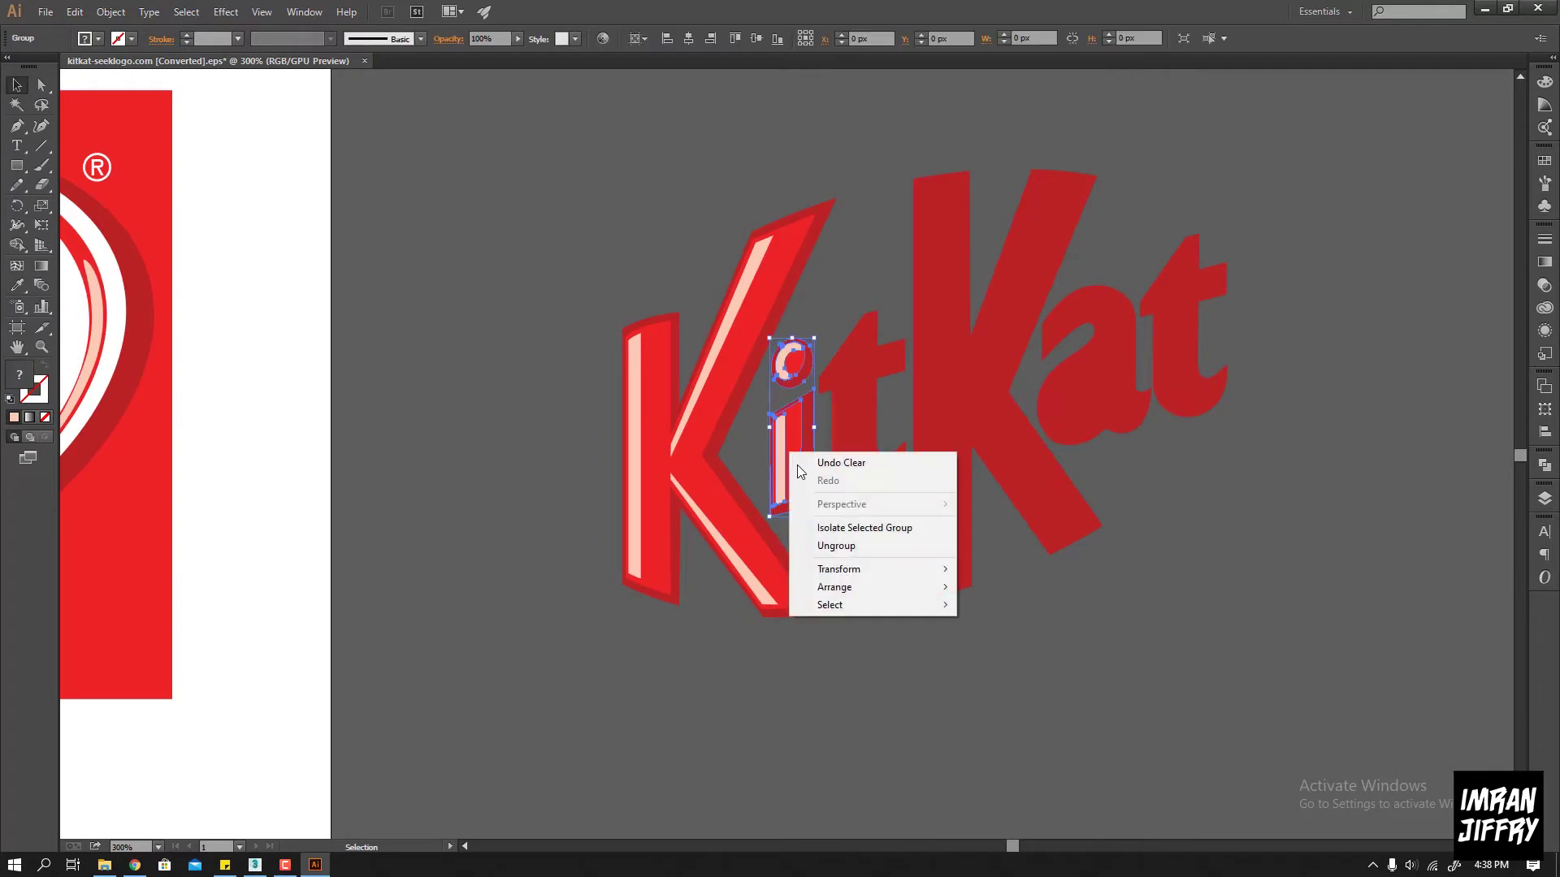
pyautogui.click(823, 548)
pyautogui.rightClick(742, 541)
pyautogui.click(803, 635)
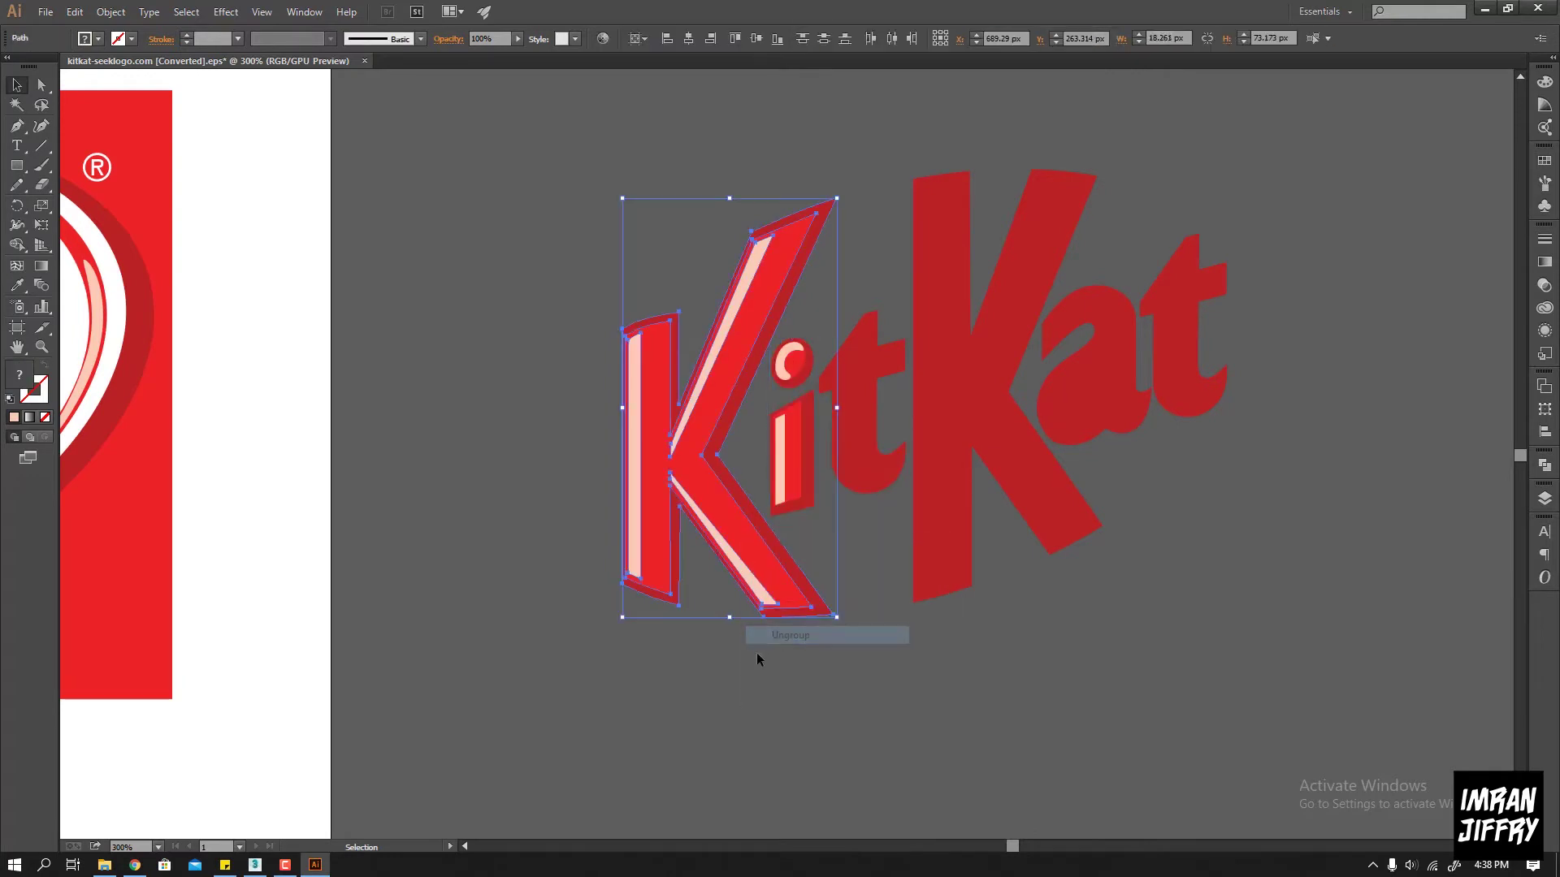
pyautogui.click(723, 541)
pyautogui.press('Delete')
# Delete the K's vertical and diagonal highlights and the i's dot and stem faces
pyautogui.click(639, 520)
pyautogui.press('Delete')
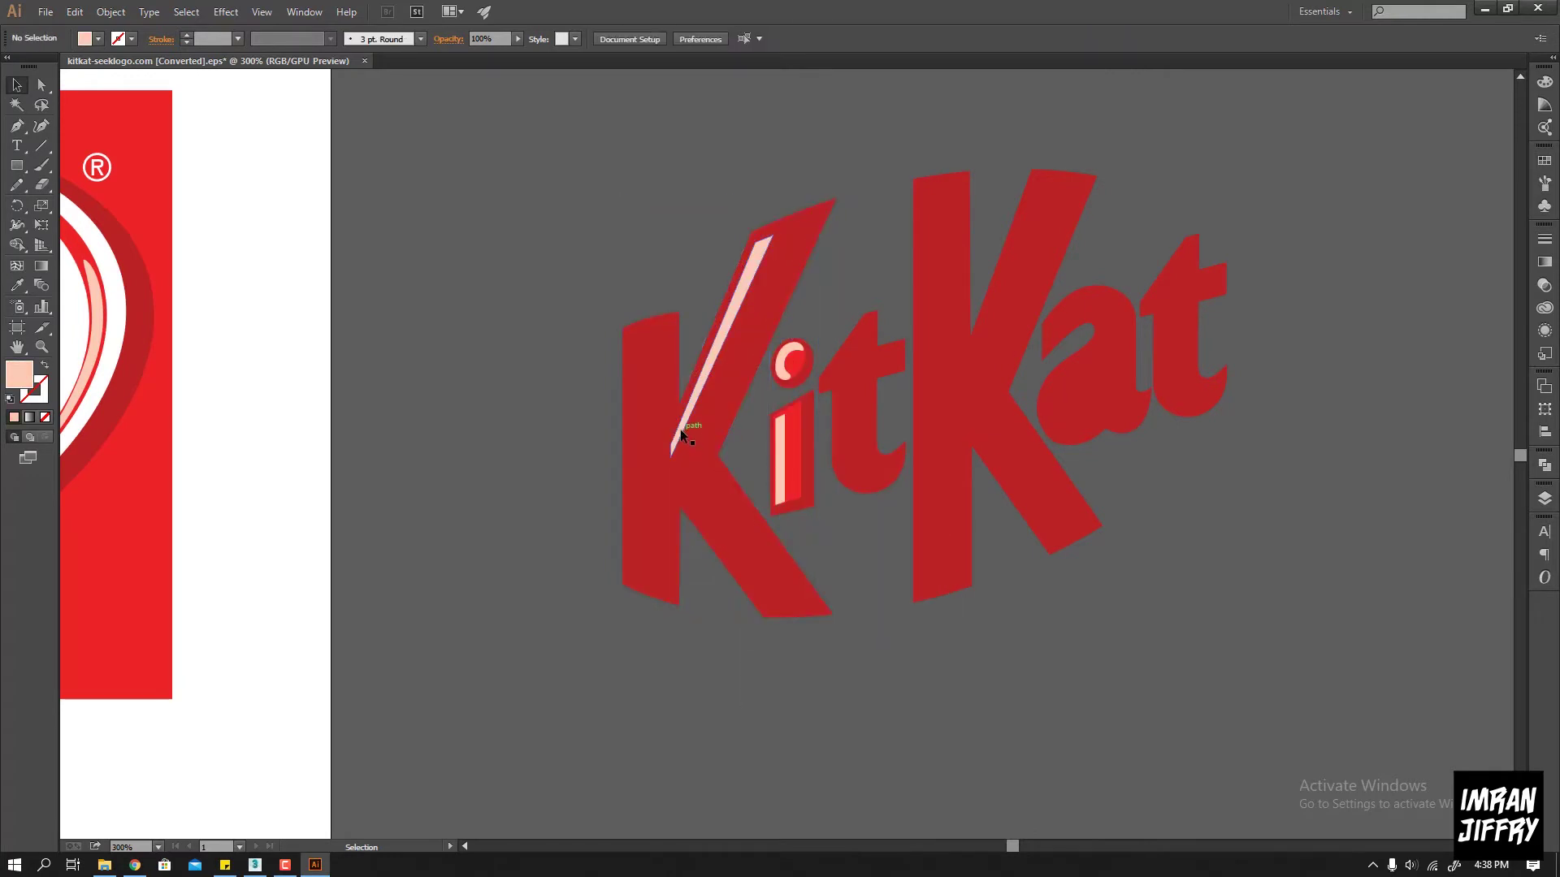
pyautogui.click(683, 438)
pyautogui.press('Delete')
pyautogui.click(786, 366)
pyautogui.press('Delete')
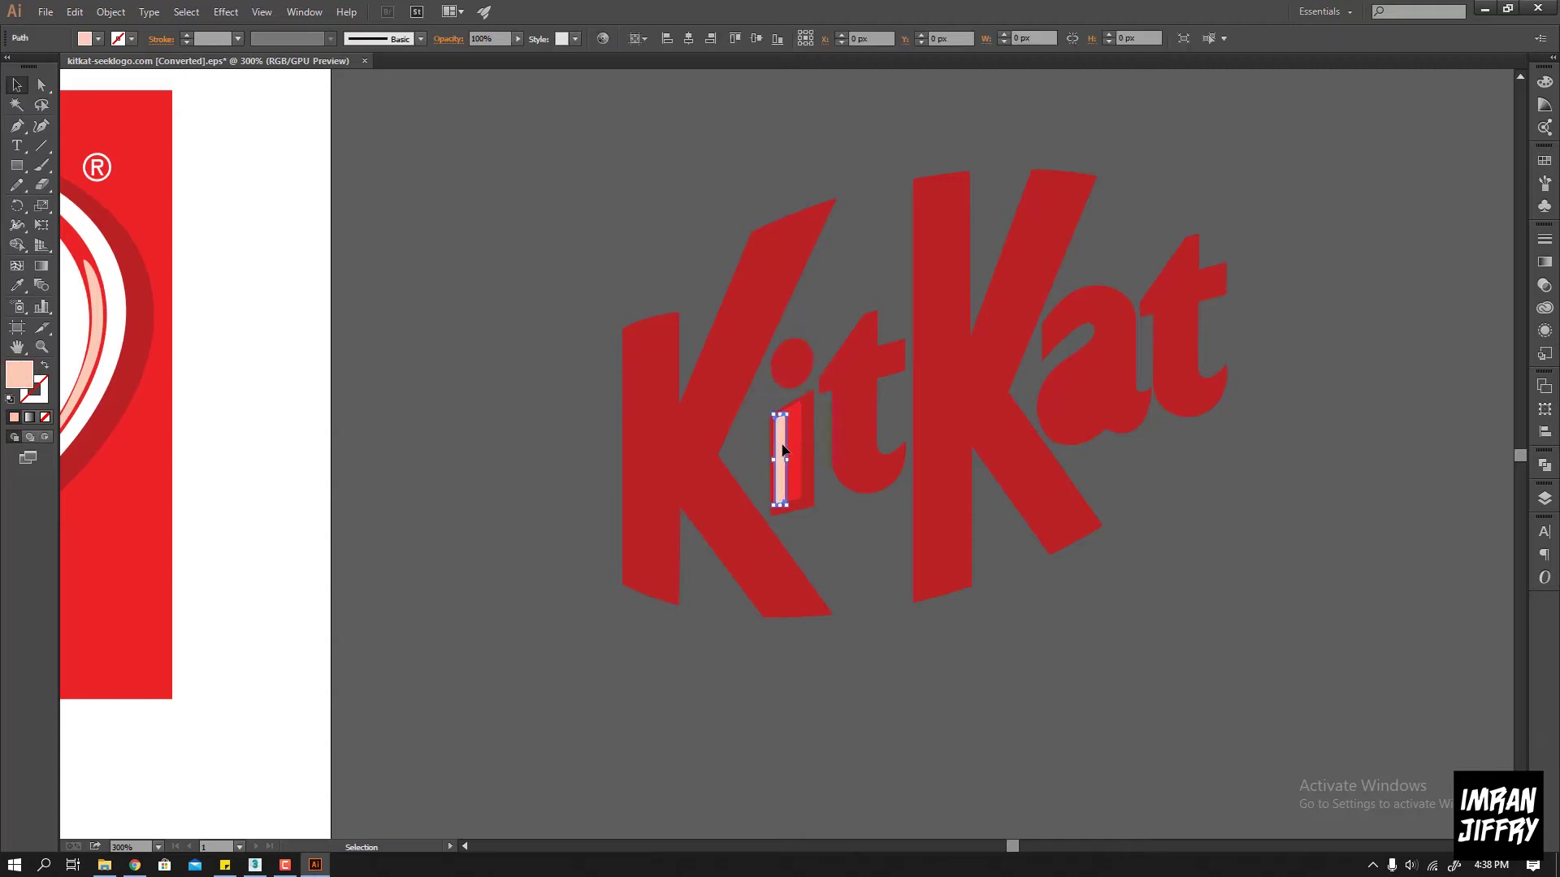
pyautogui.press('Delete')
# Enter the original logo's a subgroup and drag its white counter shape toward the flat KitKat
pyautogui.keyDown('alt'); pyautogui.scroll(-2, 543, 432); pyautogui.keyUp('alt')
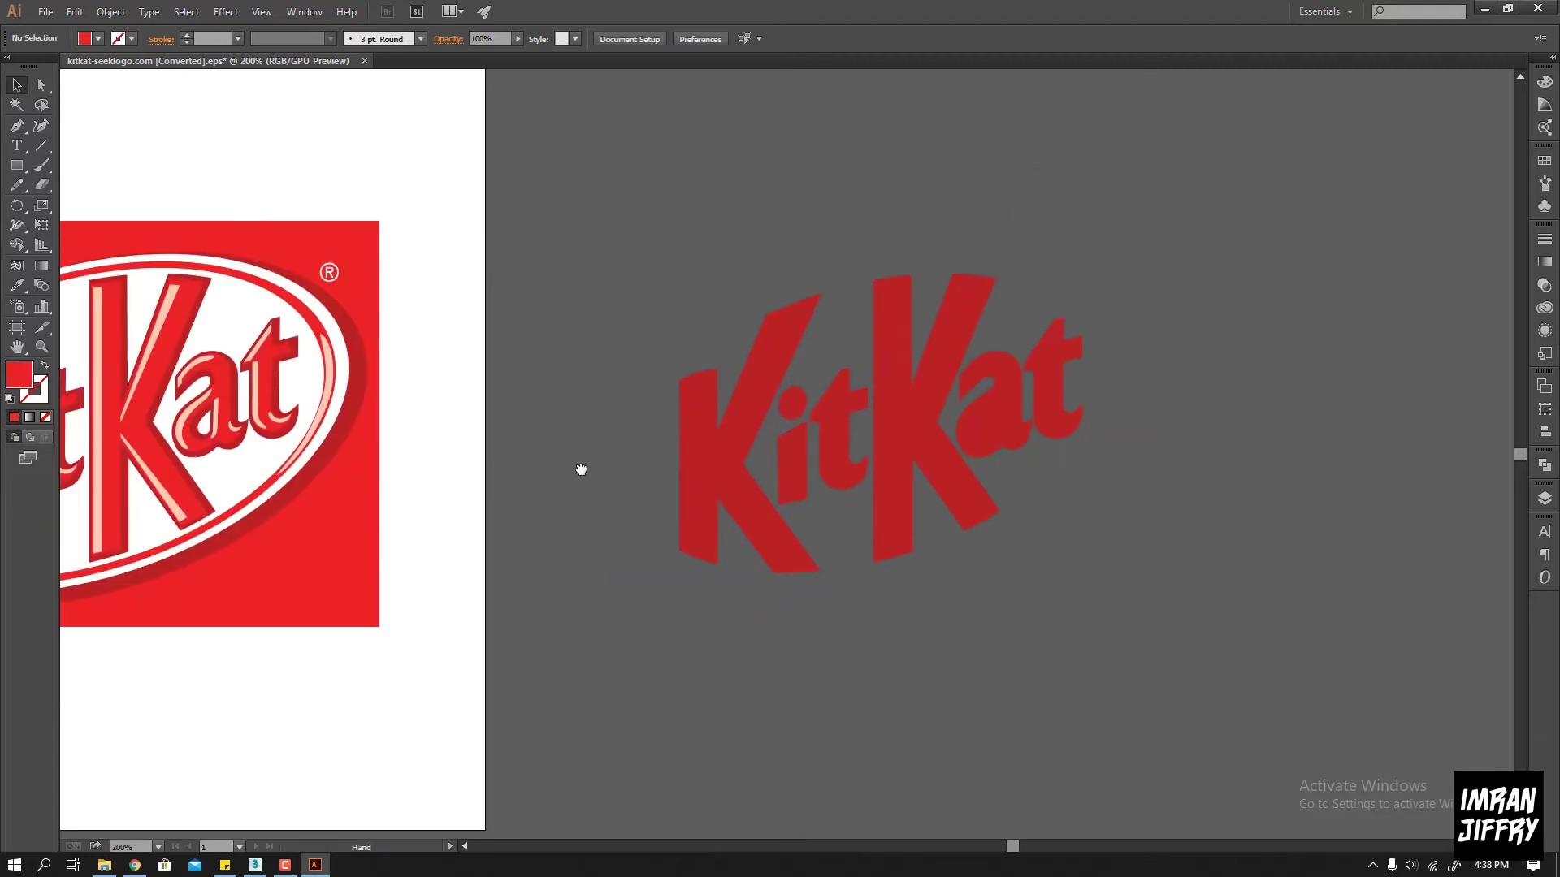
pyautogui.keyDown('alt'); pyautogui.scroll(1, 542, 432); pyautogui.keyUp('alt')
pyautogui.doubleClick(540, 391)
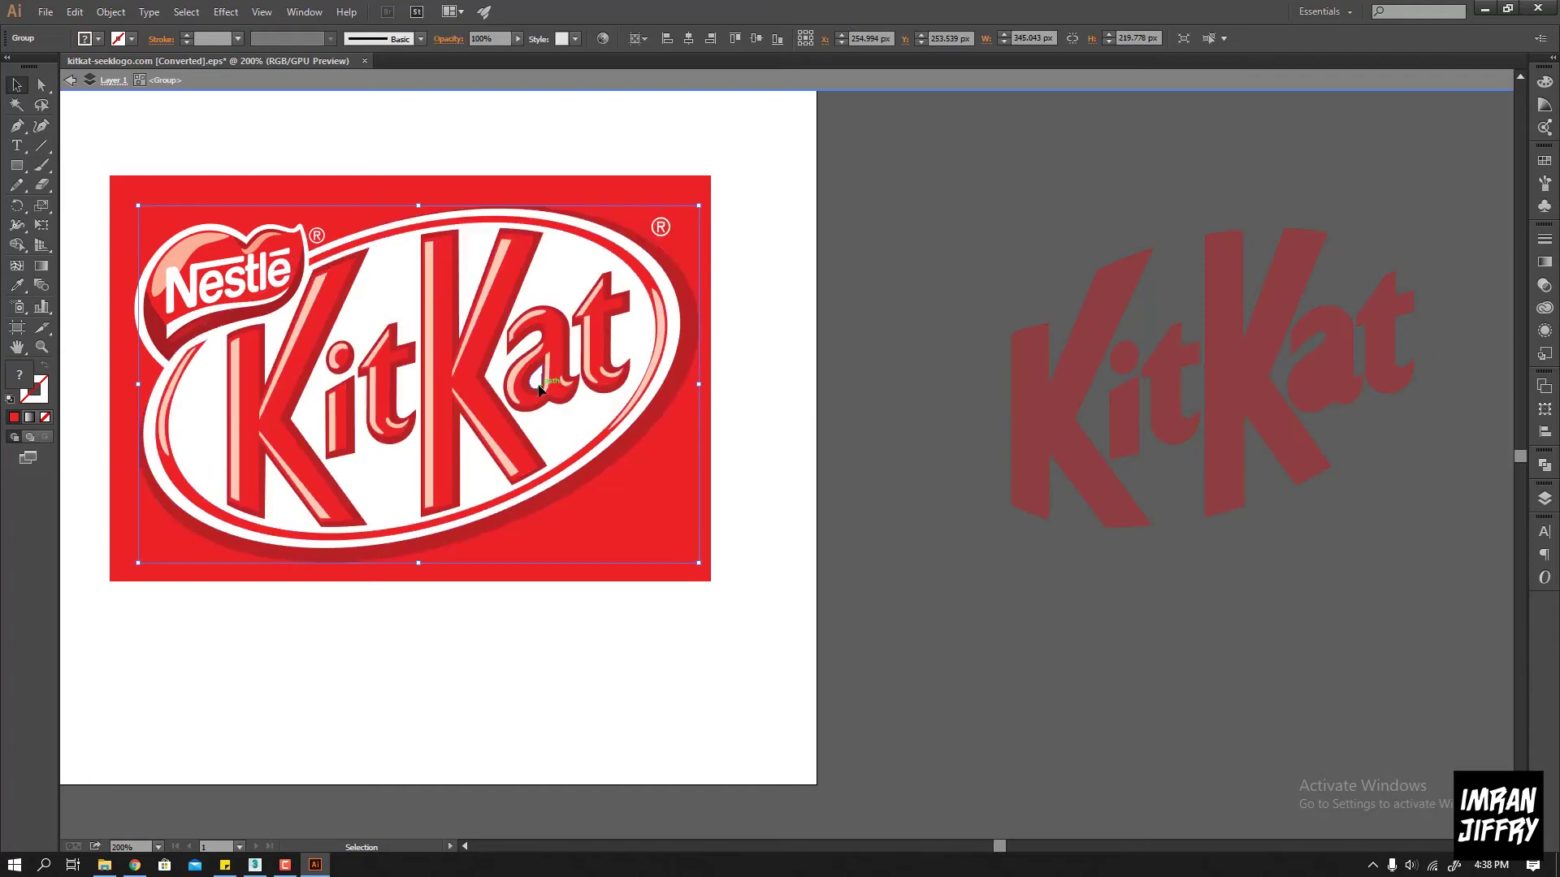
pyautogui.doubleClick(540, 391)
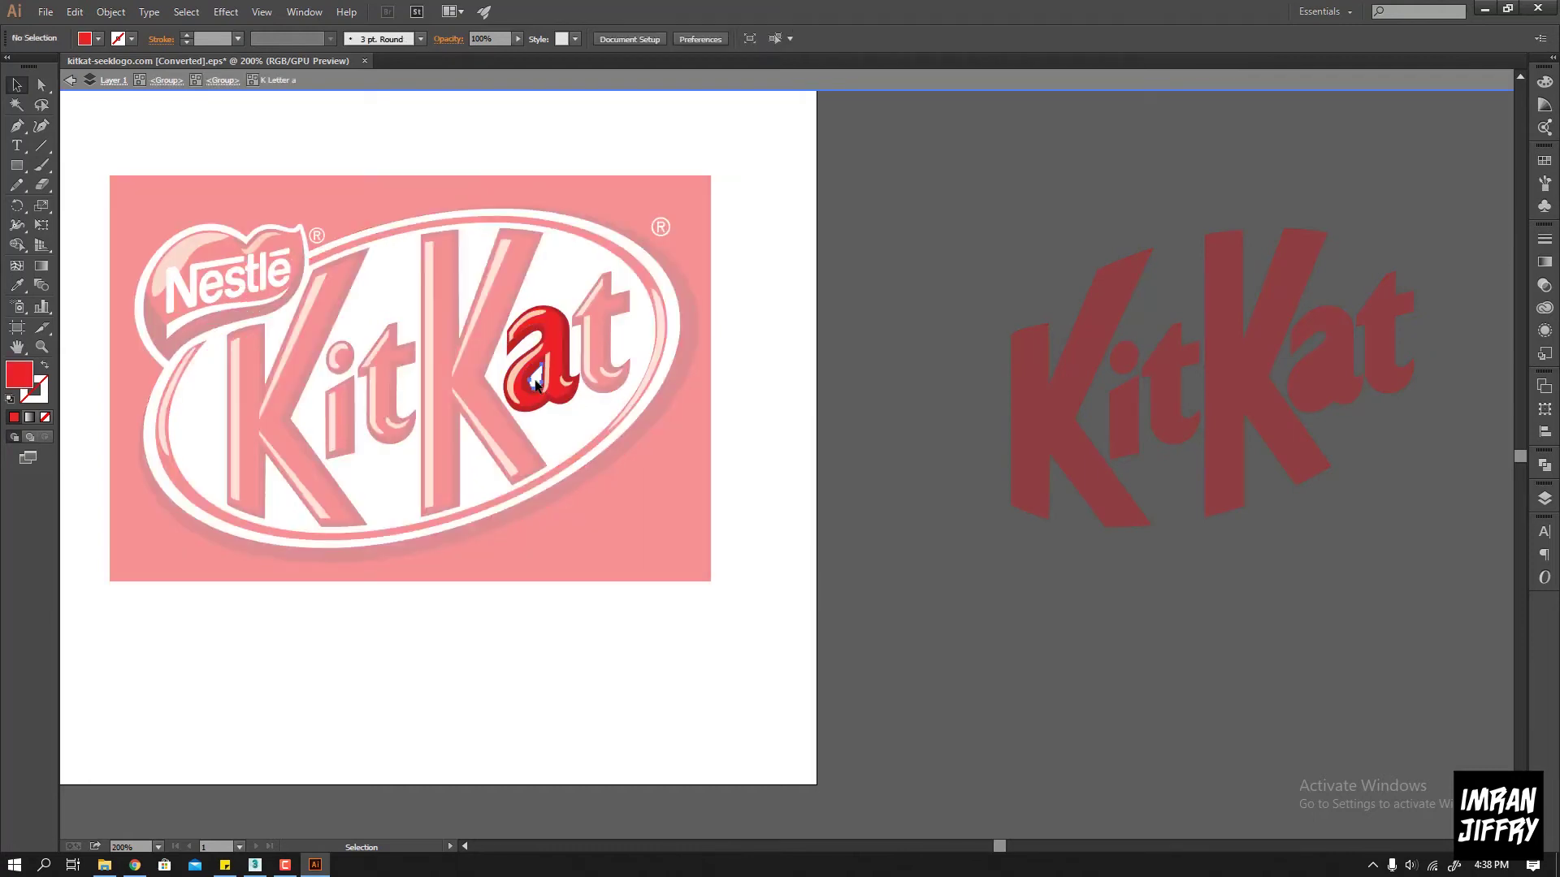
pyautogui.doubleClick(881, 341)
pyautogui.moveTo(880, 342)
pyautogui.mouseDown()
pyautogui.moveTo(758, 479)
pyautogui.moveTo(1231, 514)
pyautogui.mouseUp()
# Position the white shape inside the flat a's counter and check the placement
pyautogui.hotkey('ctrl', '+')
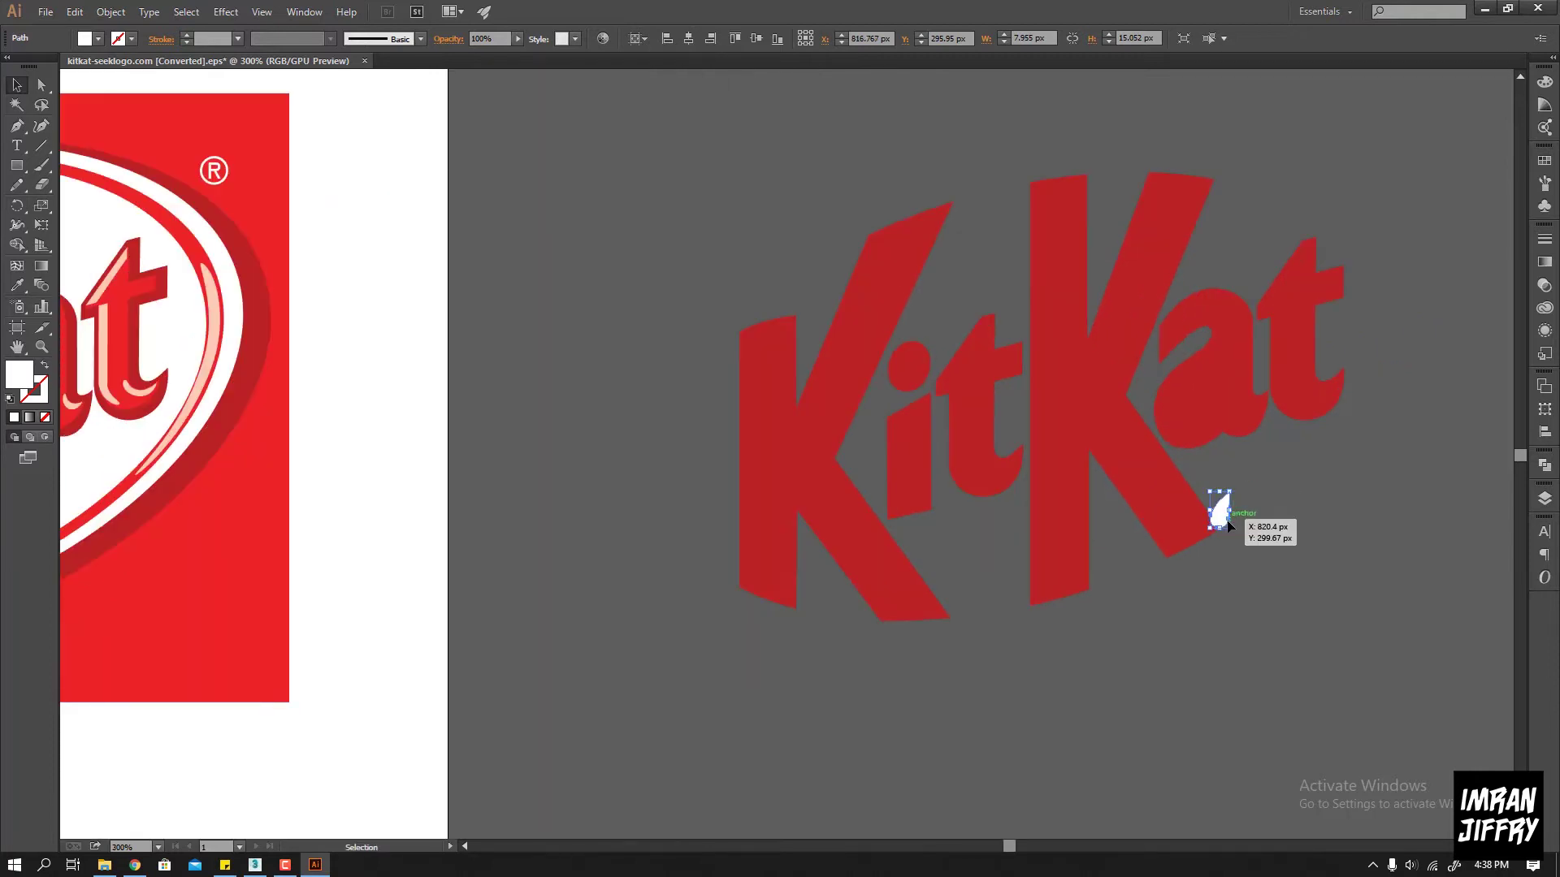
pyautogui.hotkey('ctrl', '-')
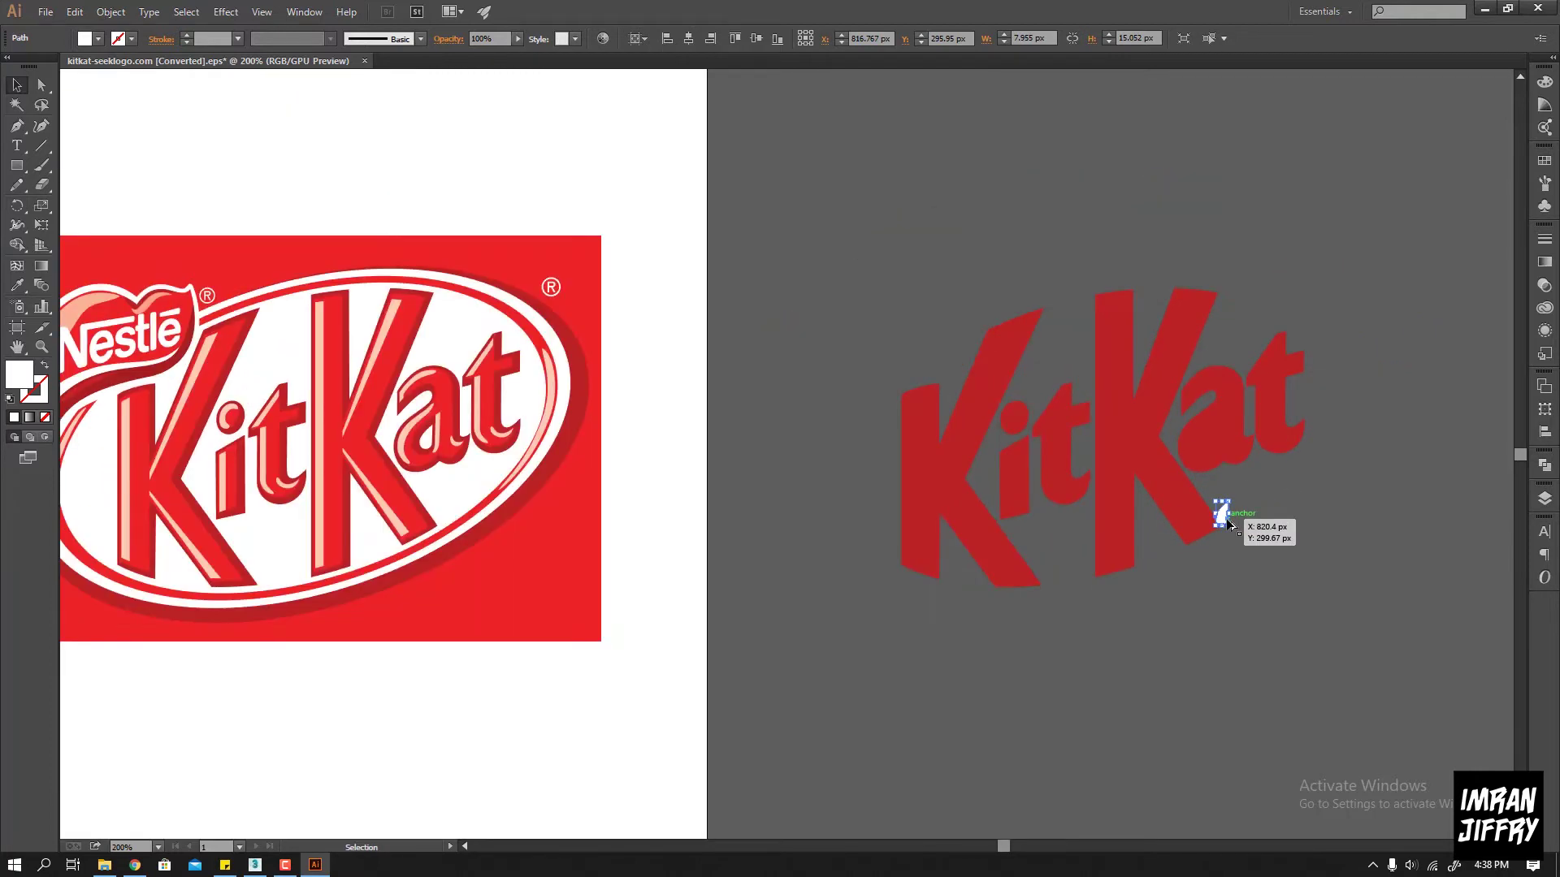
pyautogui.moveTo(1228, 522); pyautogui.dragTo(1207, 446)
pyautogui.hotkey('ctrl', '+')
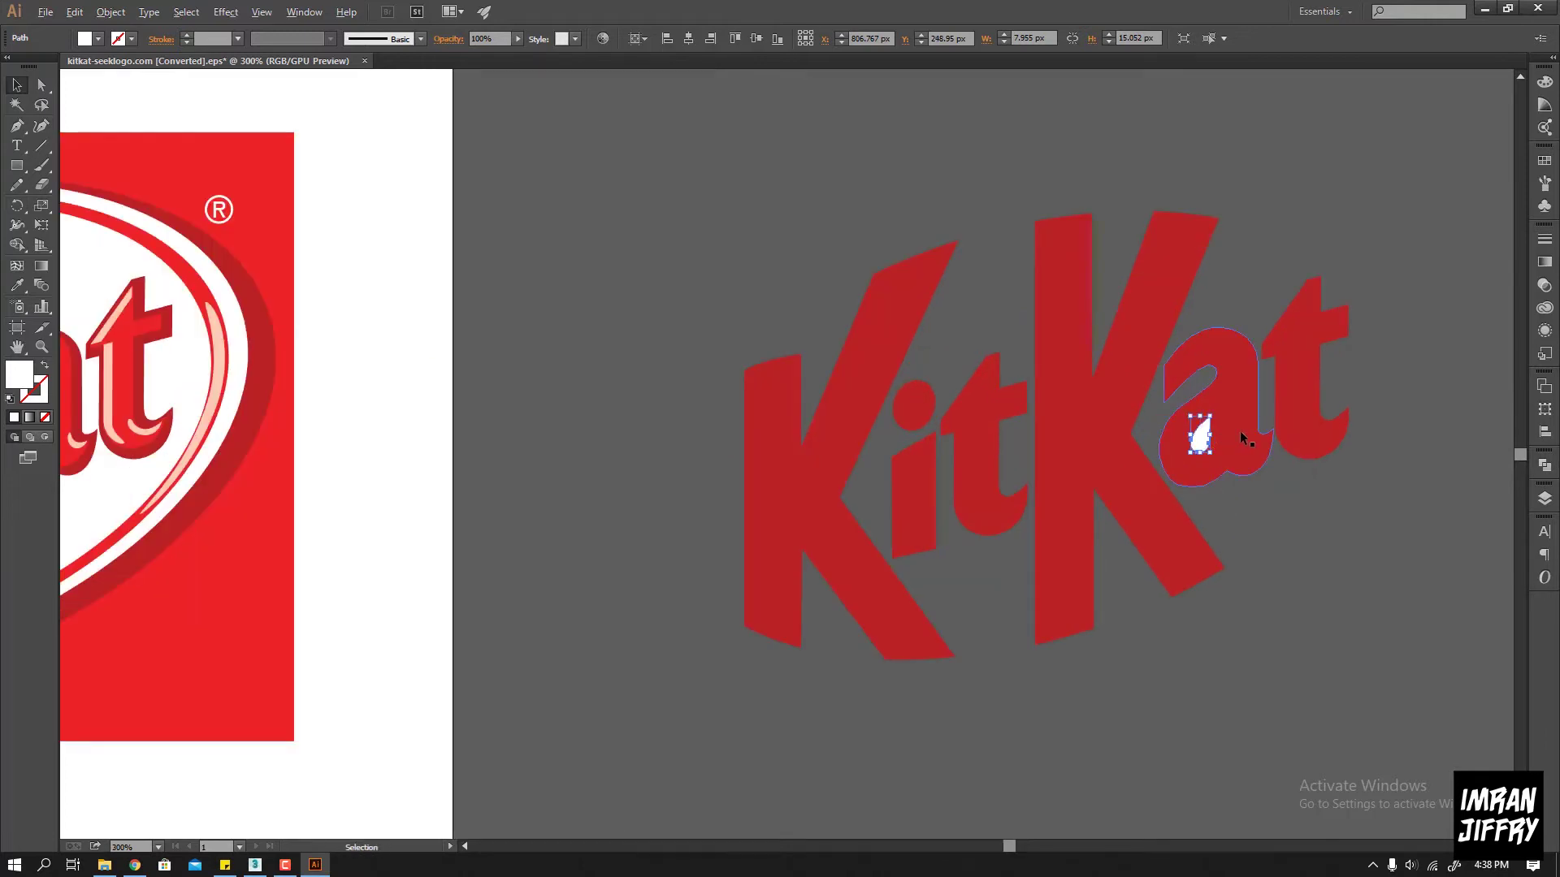
pyautogui.hotkey('ctrl', '-')
pyautogui.hotkey('ctrl', '+')
# Take the original a's inner counter and move it onto the flat KitKat's a
pyautogui.hscroll(-3, 1226, 439)
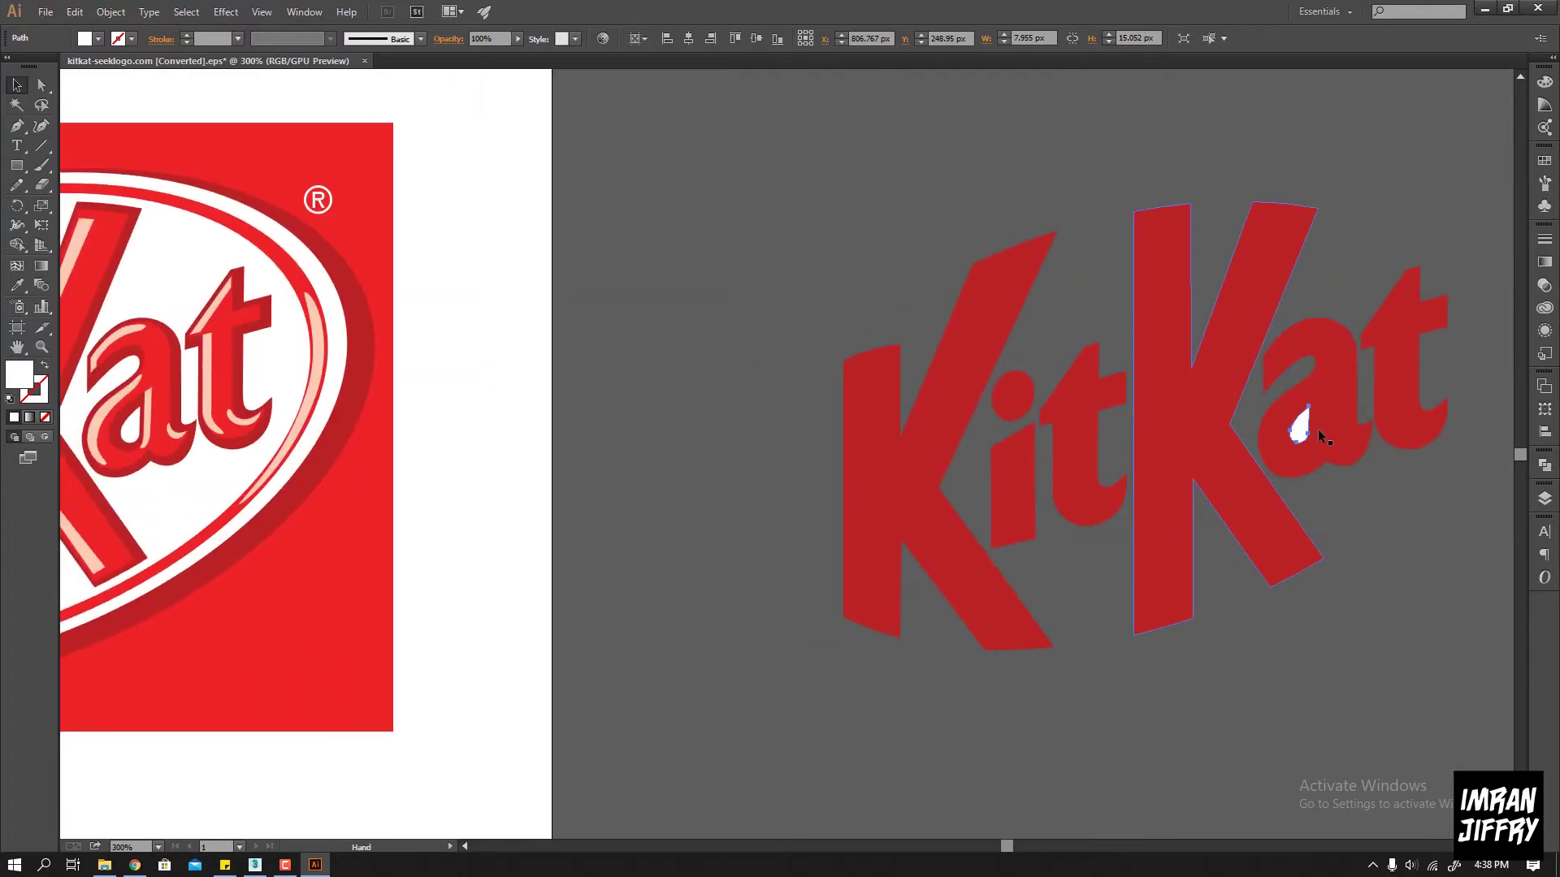
pyautogui.click(822, 522)
pyautogui.hscroll(-10, 822, 415)
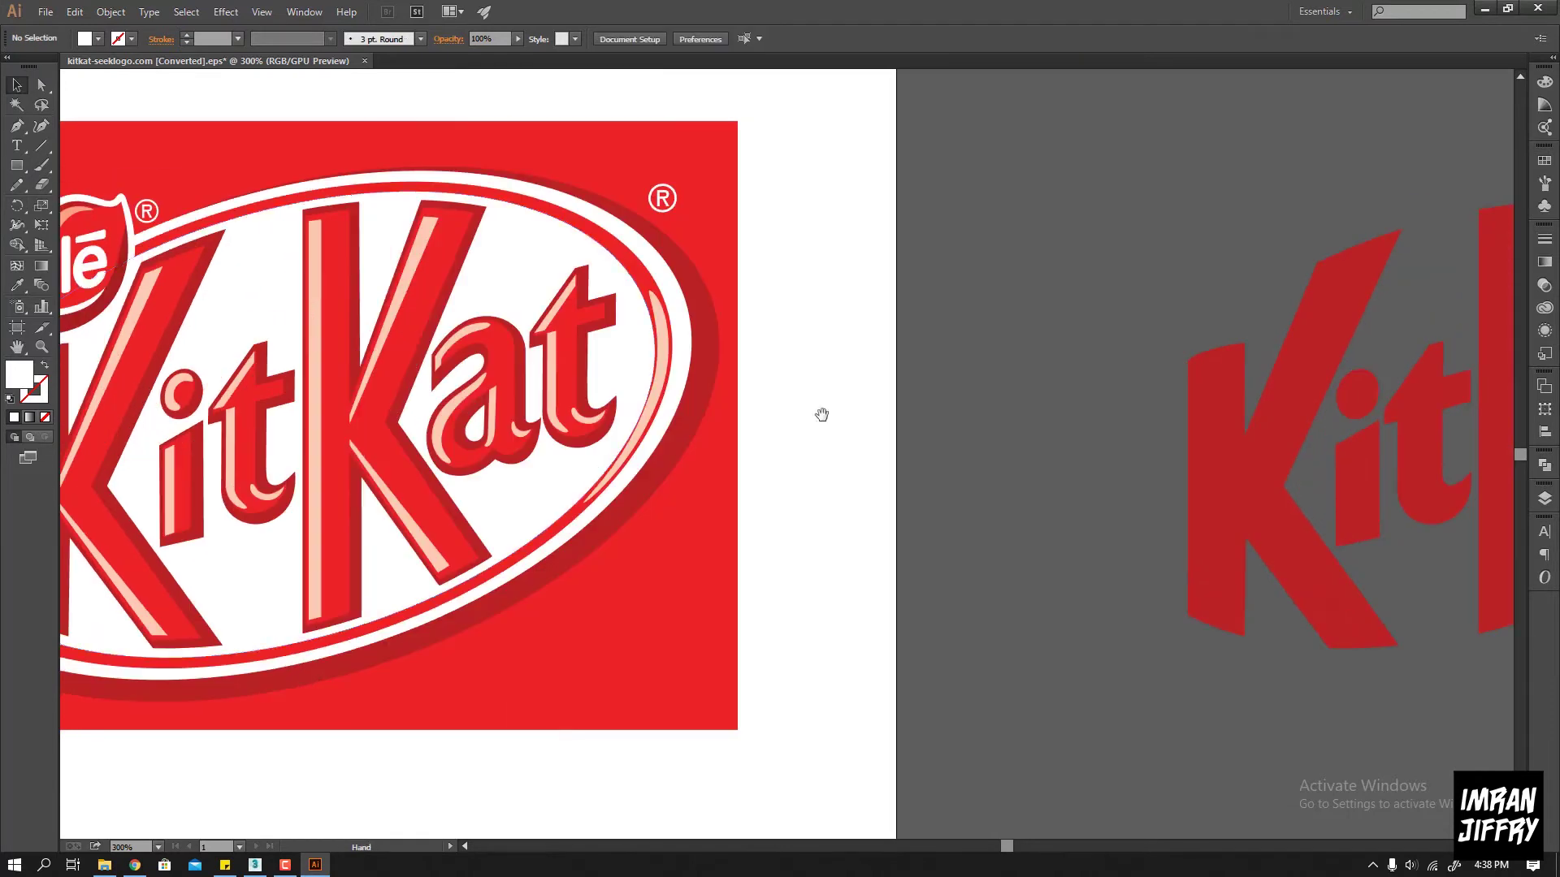
pyautogui.doubleClick(469, 416)
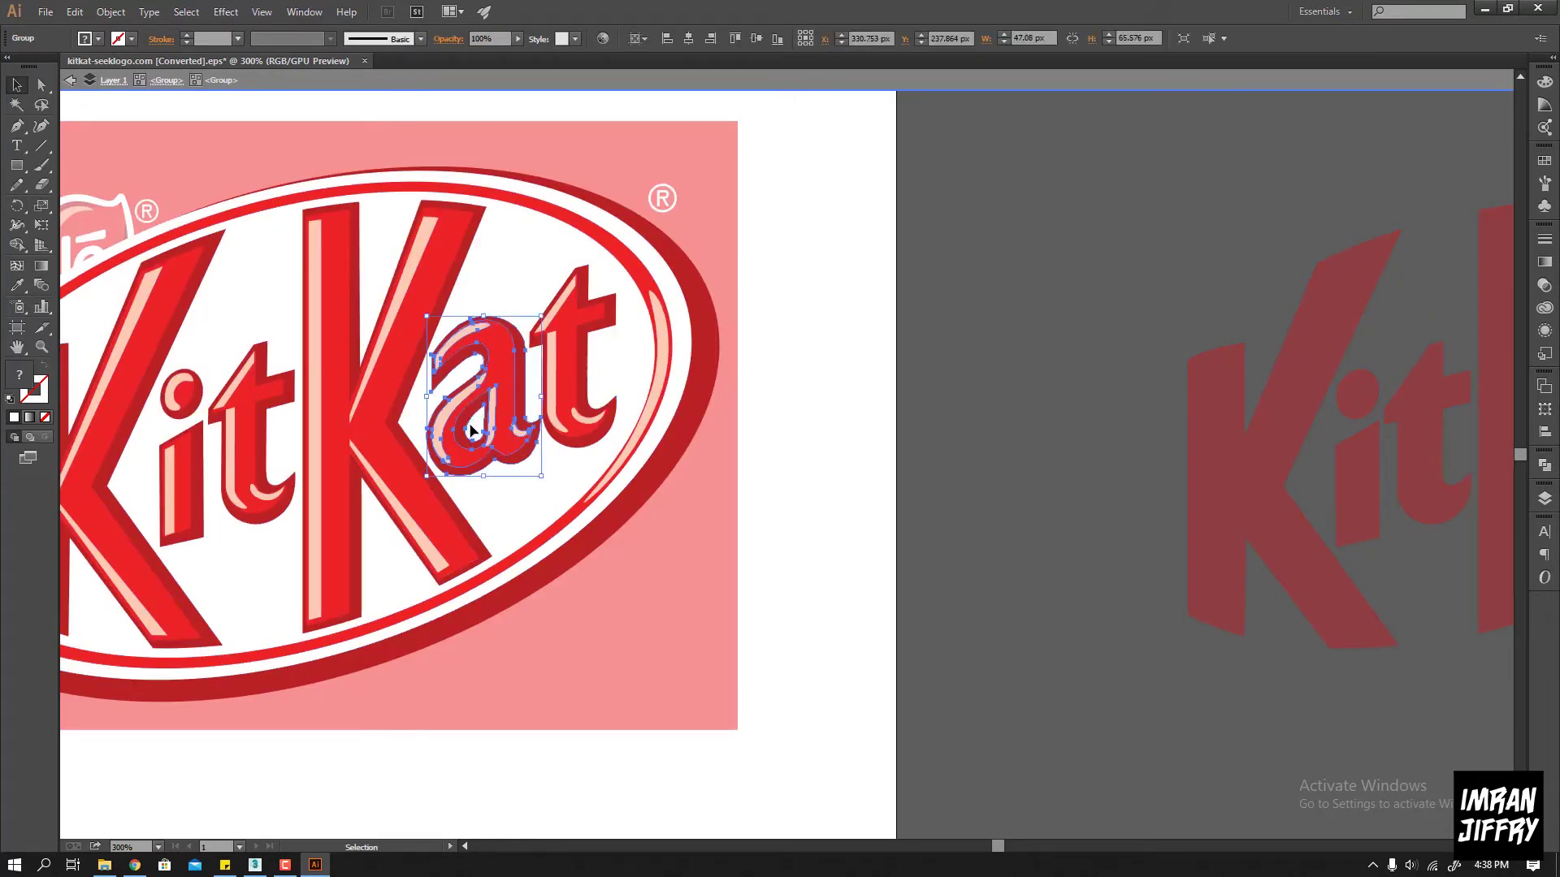
pyautogui.doubleClick(465, 427)
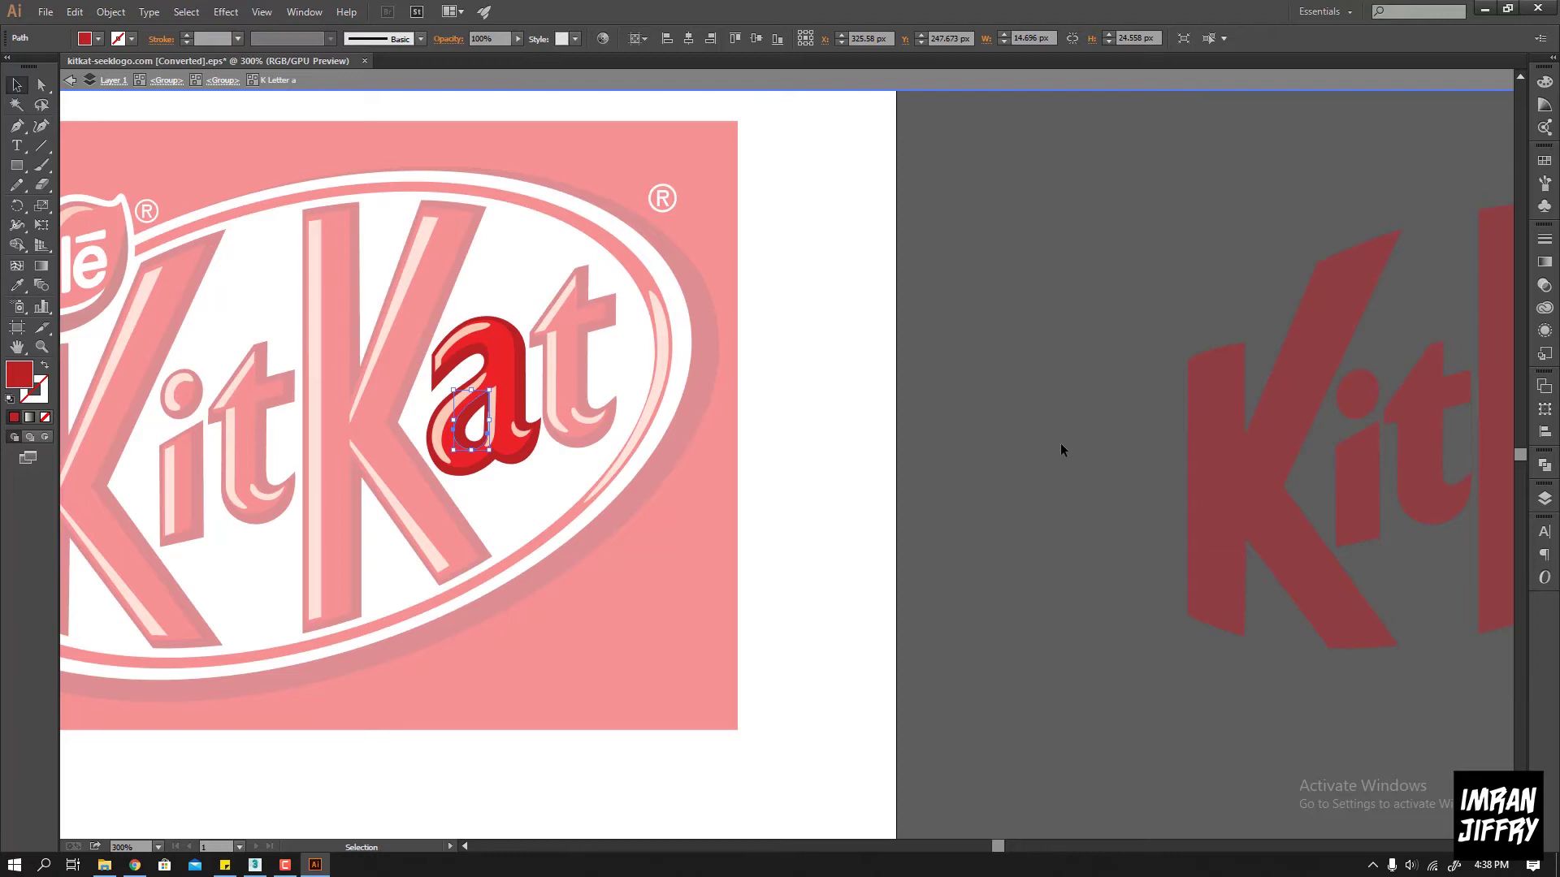
pyautogui.moveTo(852, 467)
pyautogui.mouseDown()
pyautogui.moveTo(483, 436)
pyautogui.moveTo(1279, 401)
pyautogui.mouseUp()
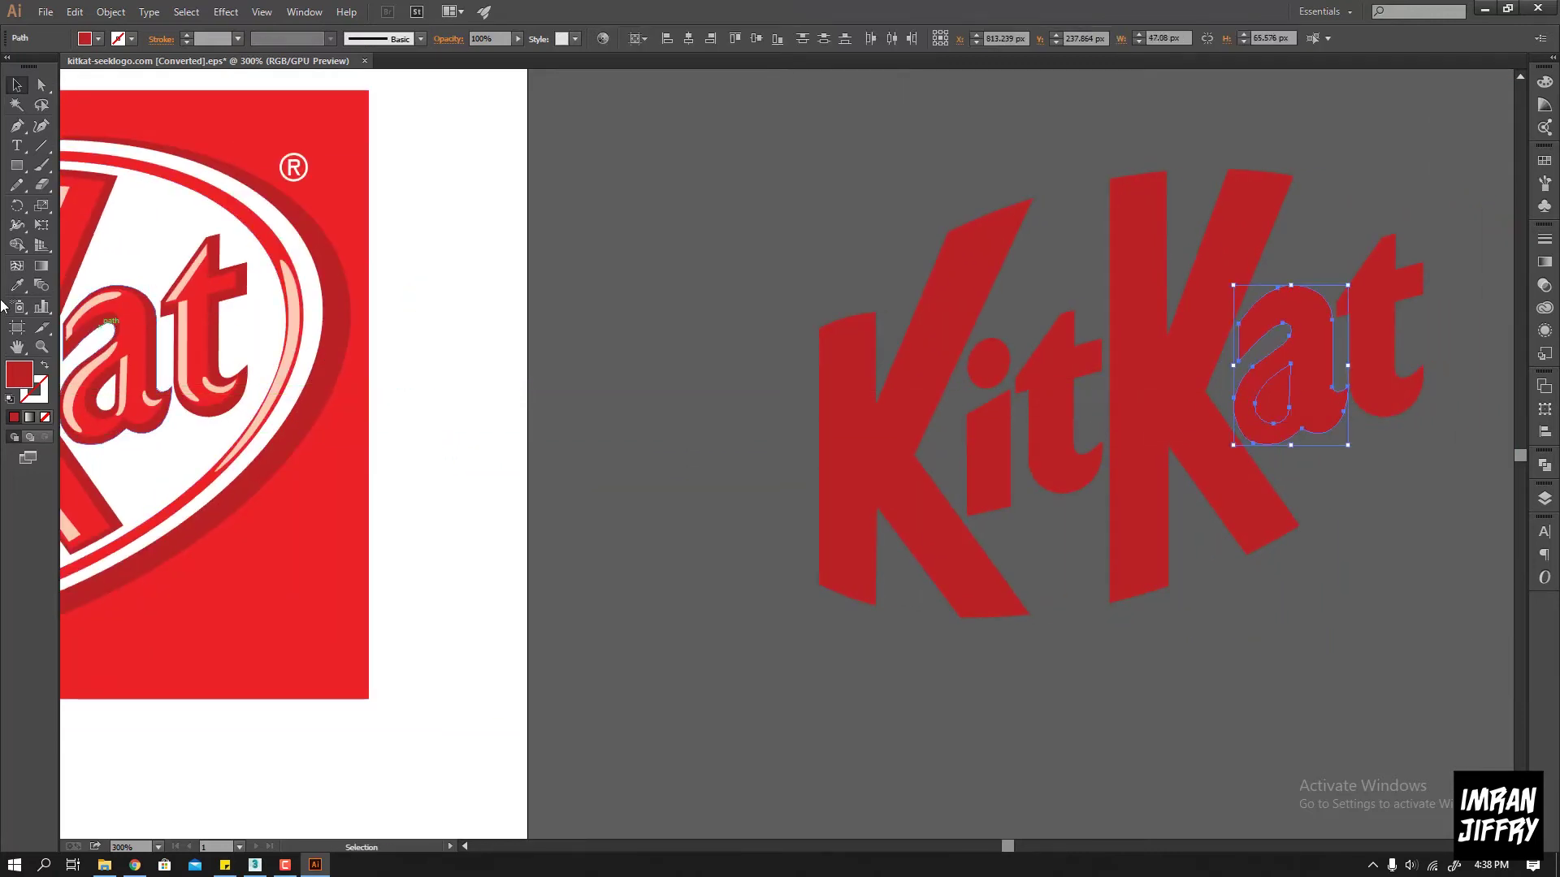
pyautogui.click(1327, 489)
pyautogui.keyDown('alt'); pyautogui.scroll(-1, 1319, 501); pyautogui.keyUp('alt')
# Move the original logo below the artboard and bring the flat KitKat onto it
pyautogui.moveTo(1319, 501); pyautogui.dragTo(1051, 485)
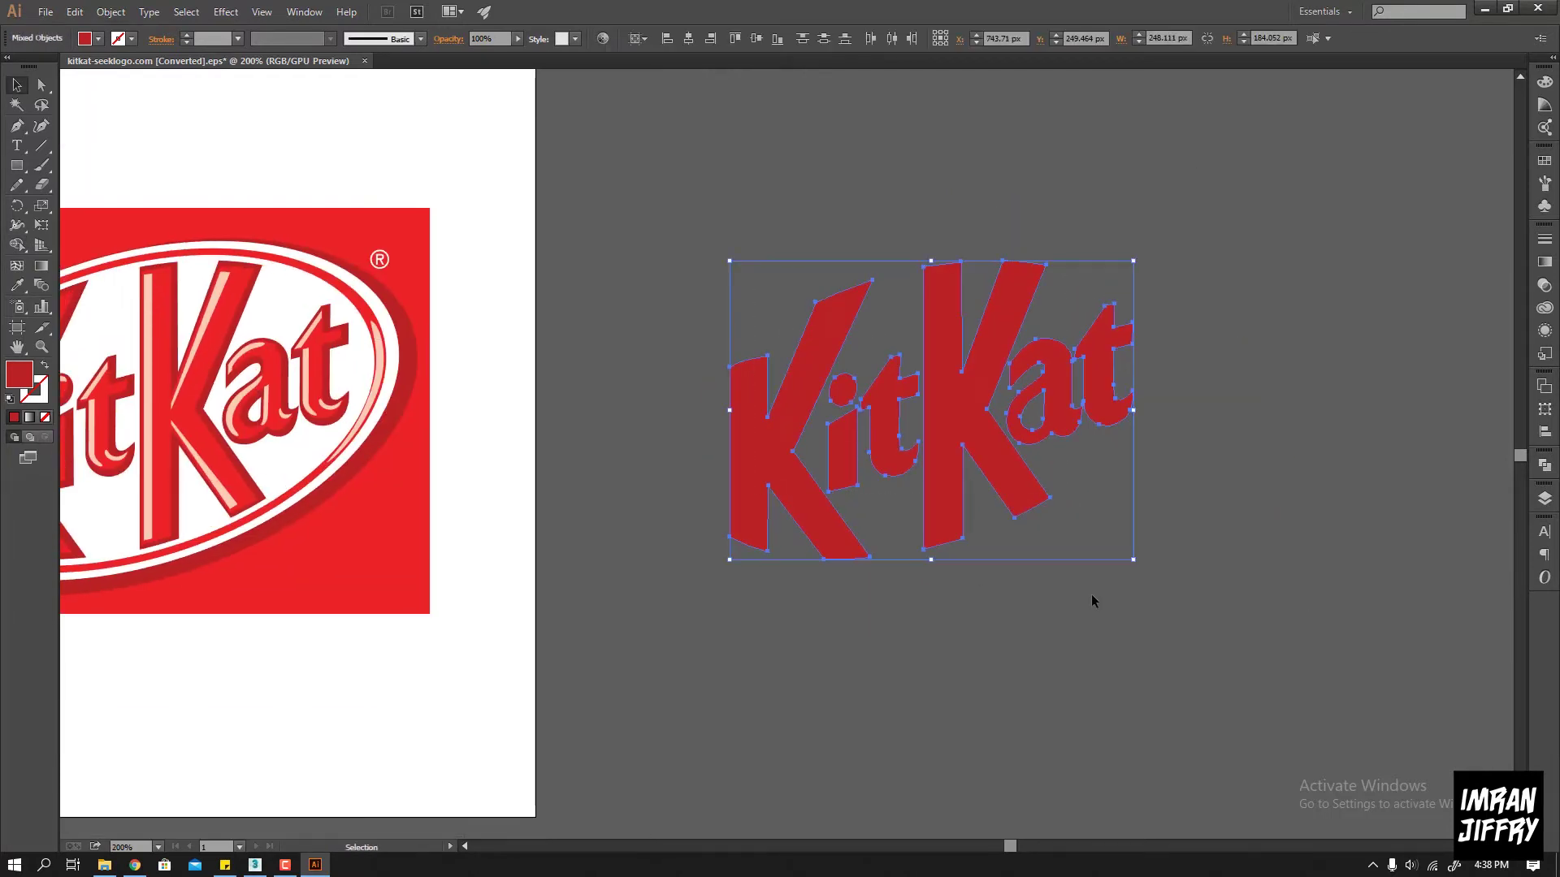
pyautogui.moveTo(729, 585); pyautogui.dragTo(1170, 446)
pyautogui.keyDown('alt'); pyautogui.scroll(-1, 1159, 446); pyautogui.keyUp('alt')
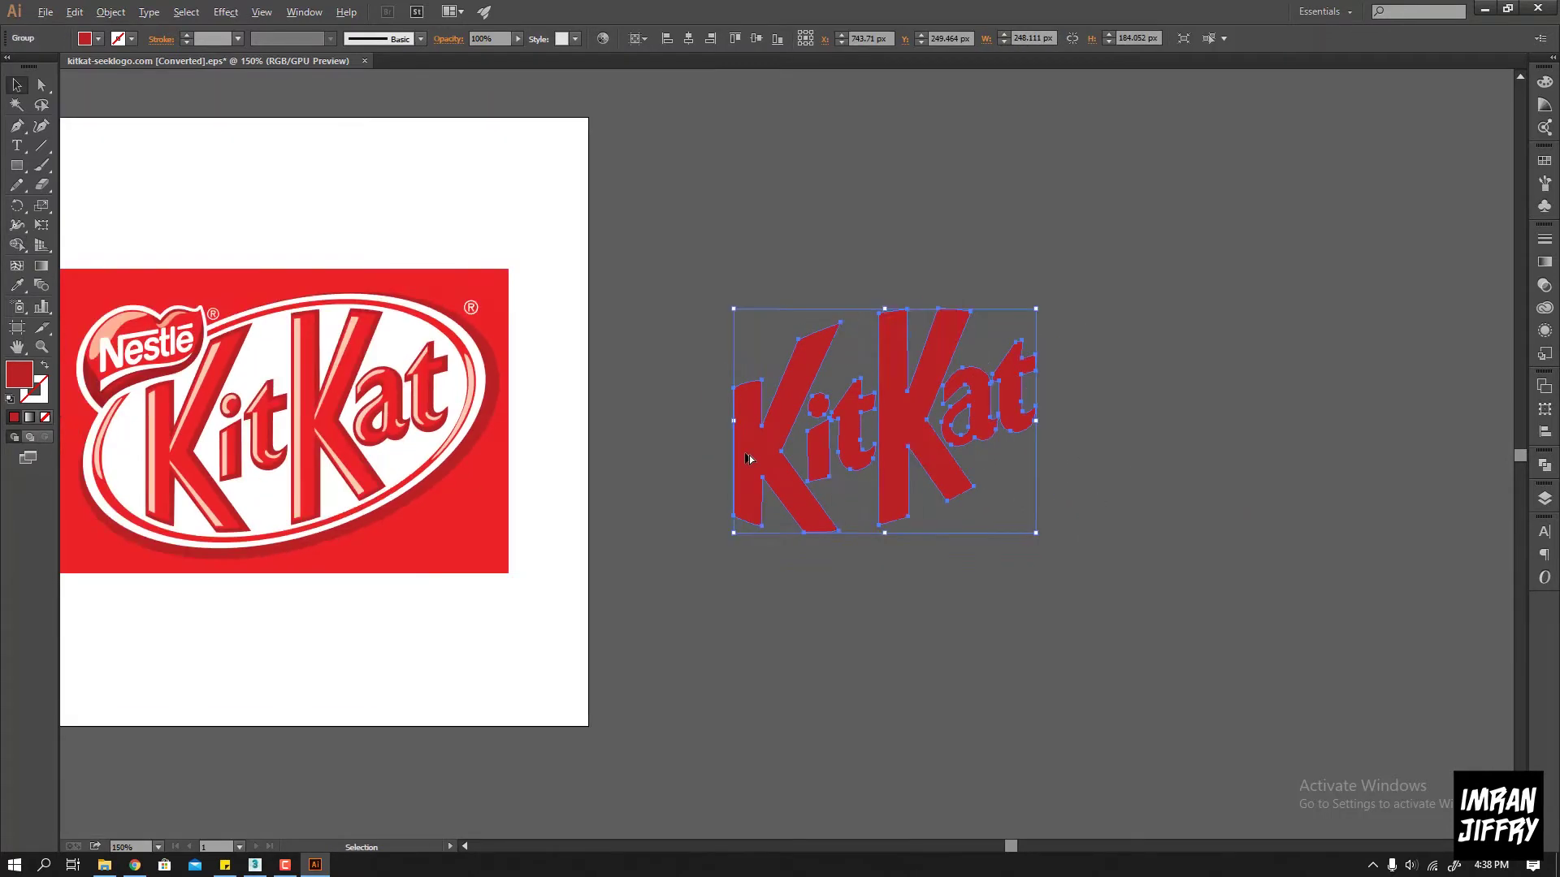
pyautogui.moveTo(699, 221); pyautogui.dragTo(875, 665)
pyautogui.scroll(2, 875, 664)
pyautogui.moveTo(1354, 378); pyautogui.dragTo(812, 374)
pyautogui.moveTo(625, 385); pyautogui.dragTo(752, 244)
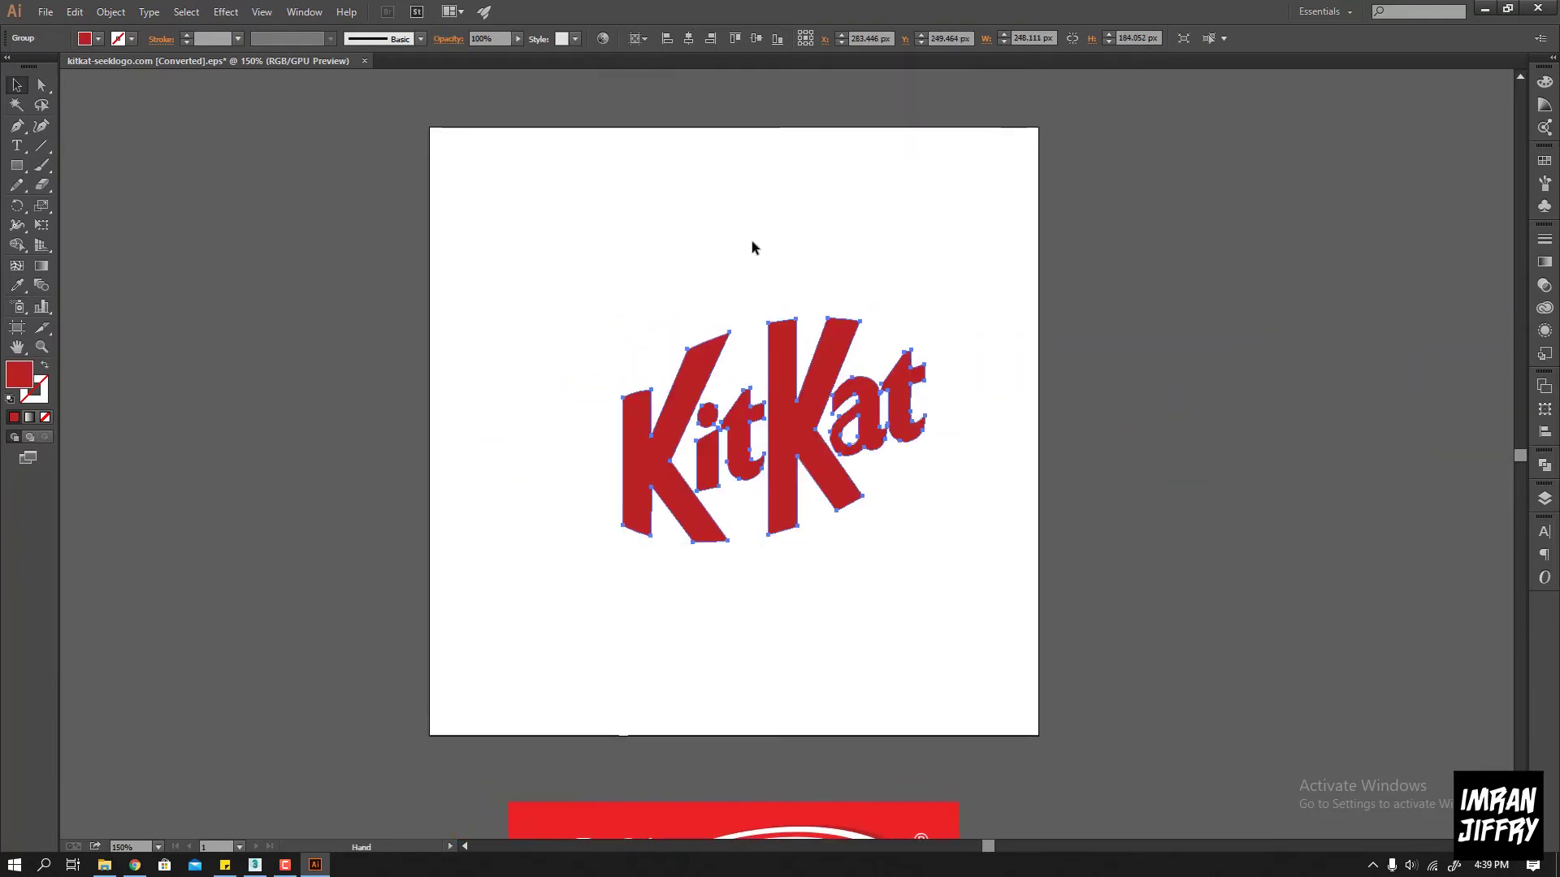
# Centre the lettering horizontally and vertically and enlarge it to fill the artboard
pyautogui.click(688, 38)
pyautogui.click(756, 39)
pyautogui.keyDown('alt'); pyautogui.keyDown('shift'); pyautogui.moveTo(885, 322); pyautogui.dragTo(983, 232); pyautogui.keyUp('shift'); pyautogui.keyUp('alt')
pyautogui.click(980, 237)
# Save the file as kitkat-seeklogo.com [Converted].ai with default Illustrator options
pyautogui.hotkey('ctrl', 'shift', 's')
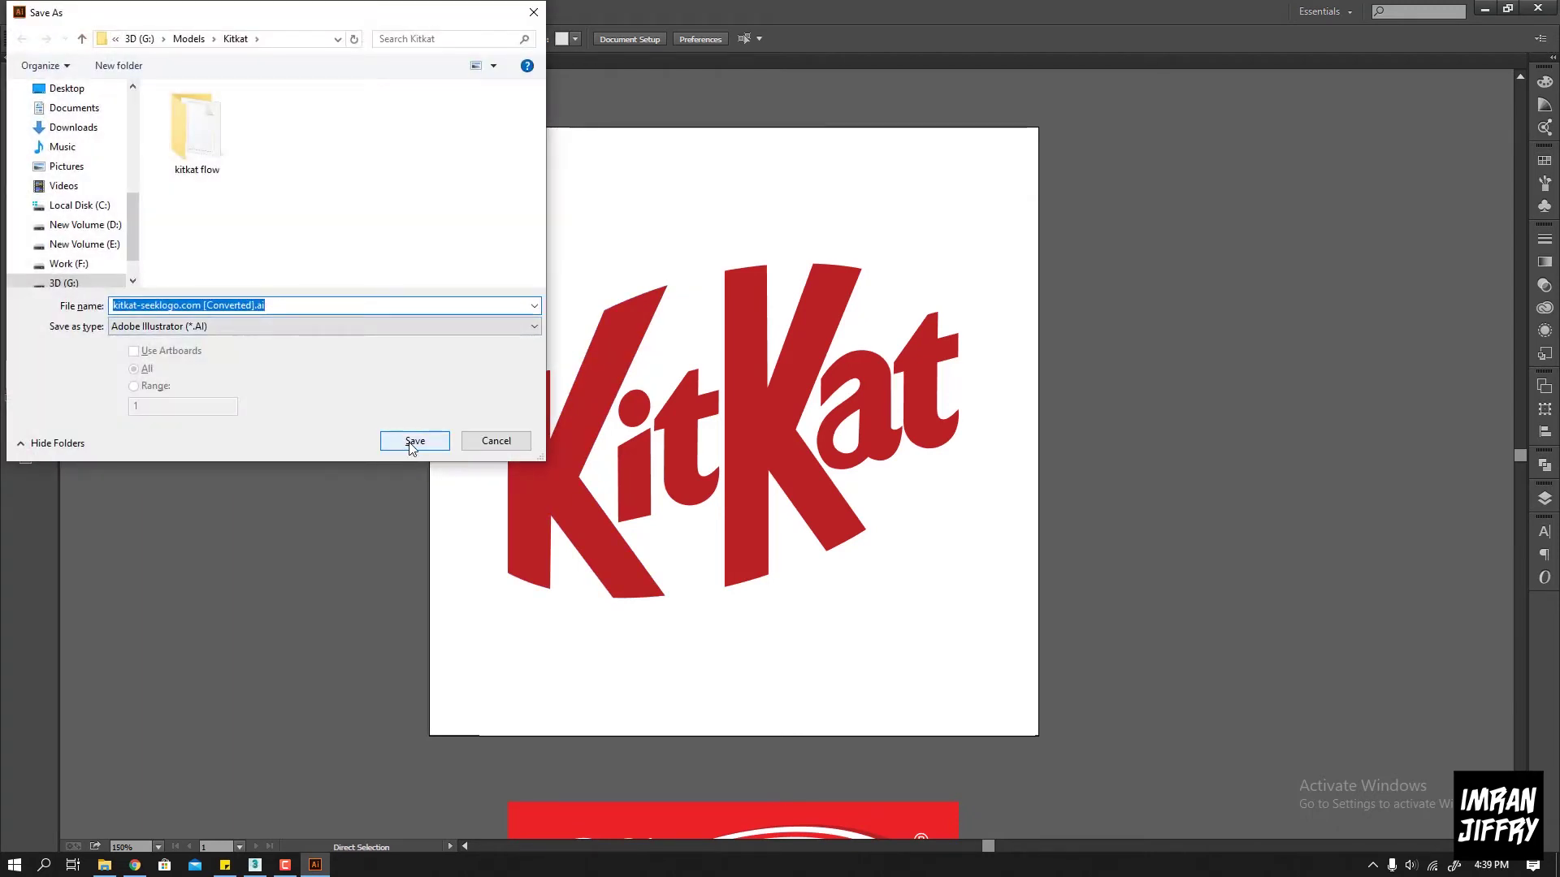
pyautogui.click(414, 441)
pyautogui.click(749, 530)
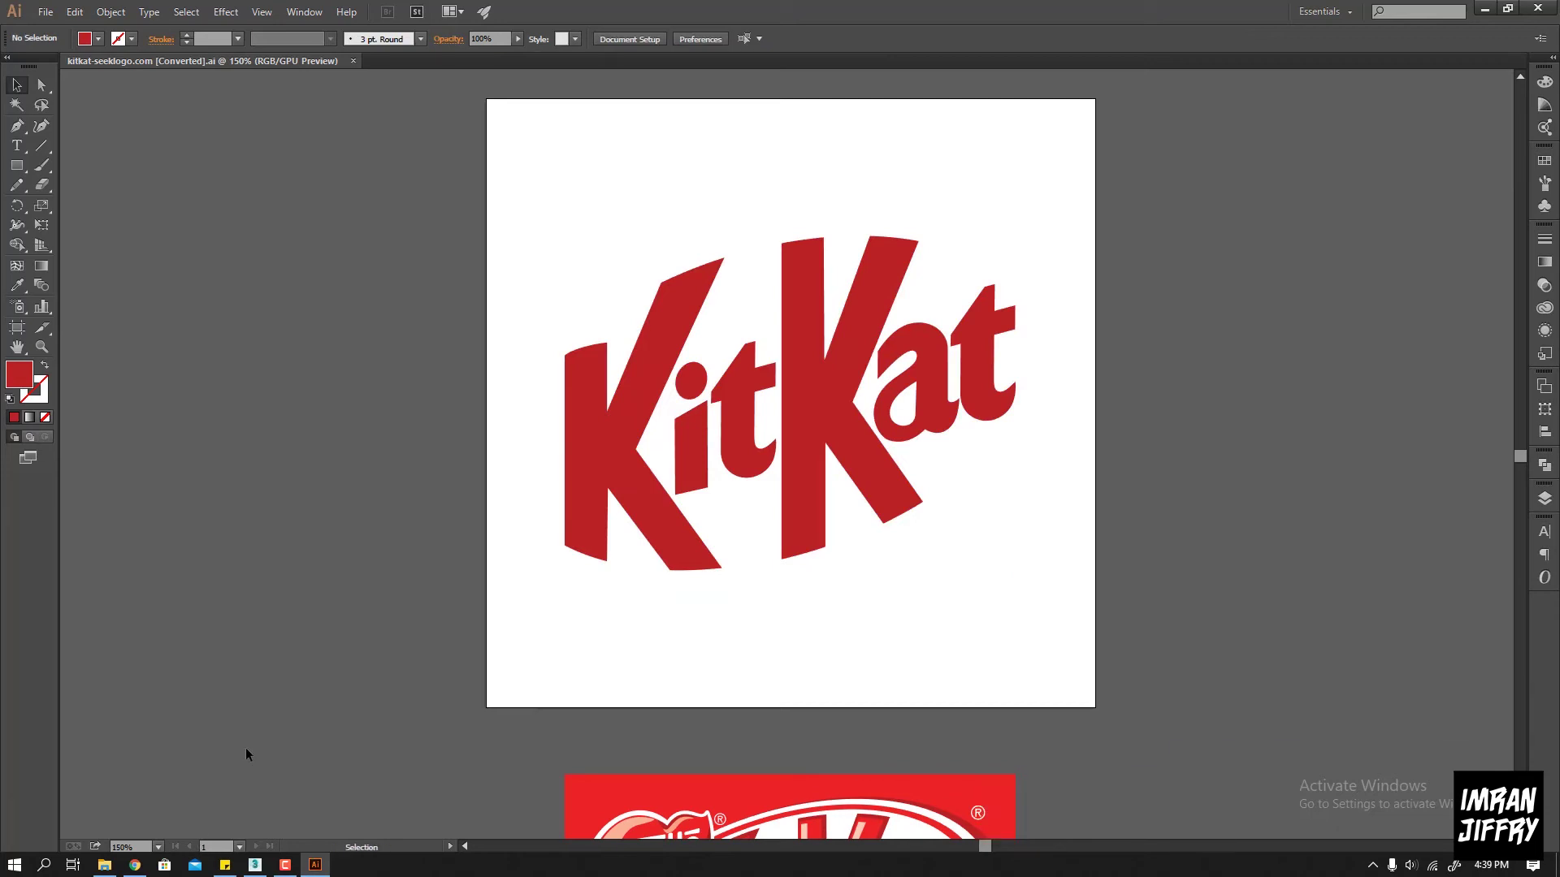
# Tilt the KitKat lettering clockwise
pyautogui.moveTo(713, 521); pyautogui.dragTo(963, 295)
pyautogui.moveTo(1021, 232); pyautogui.dragTo(1046, 277)
pyautogui.hotkey('ctrl', 'z')
pyautogui.click(1040, 243)
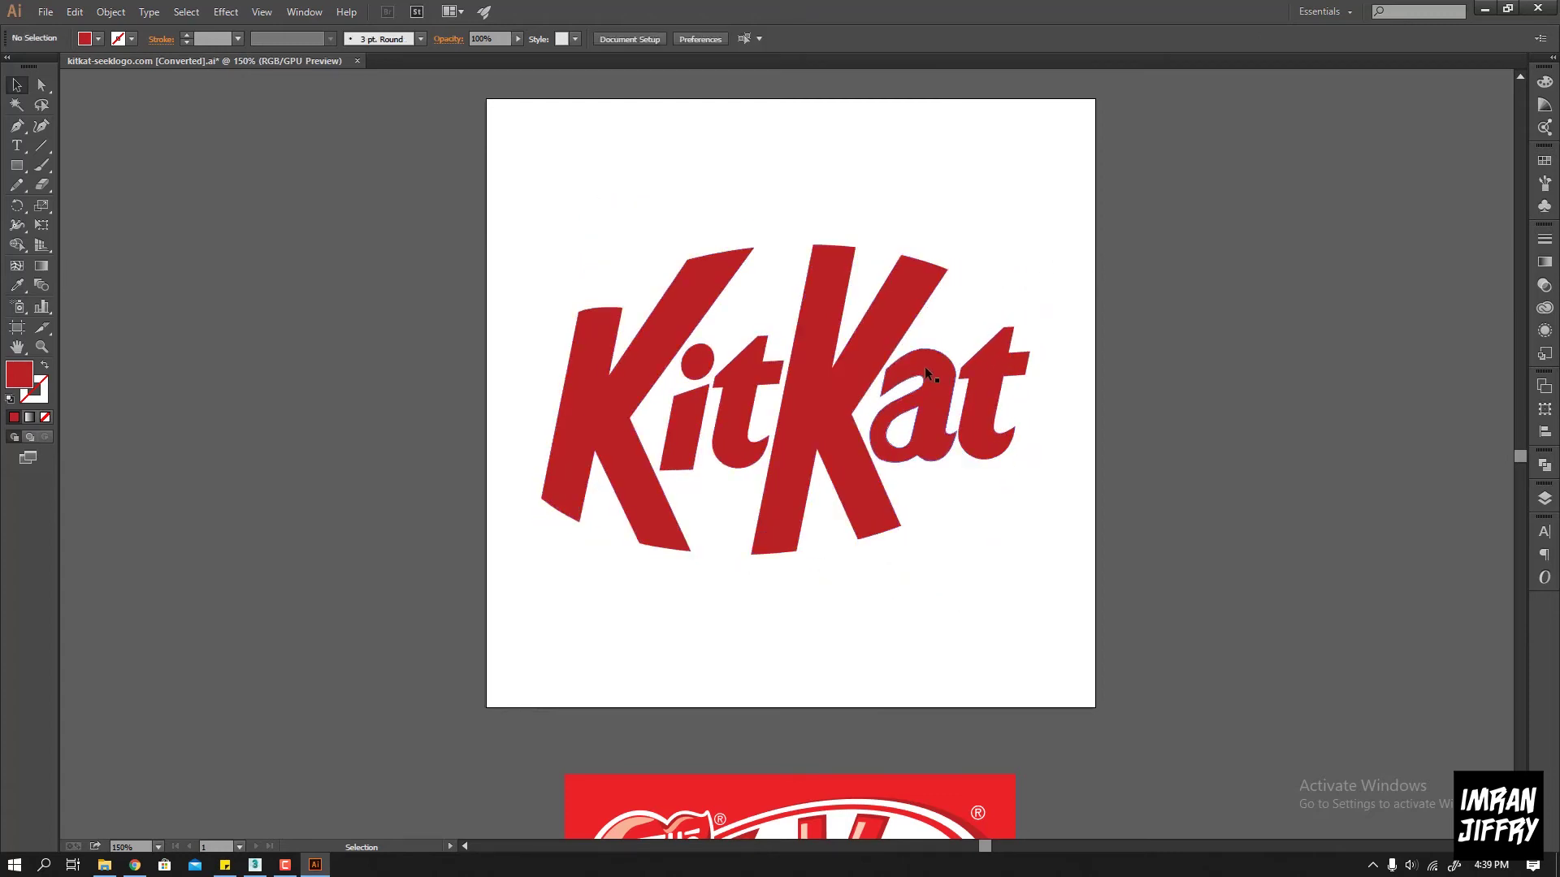
pyautogui.hotkey('ctrl', 'shift', 'z')
pyautogui.hotkey('ctrl', 'z')
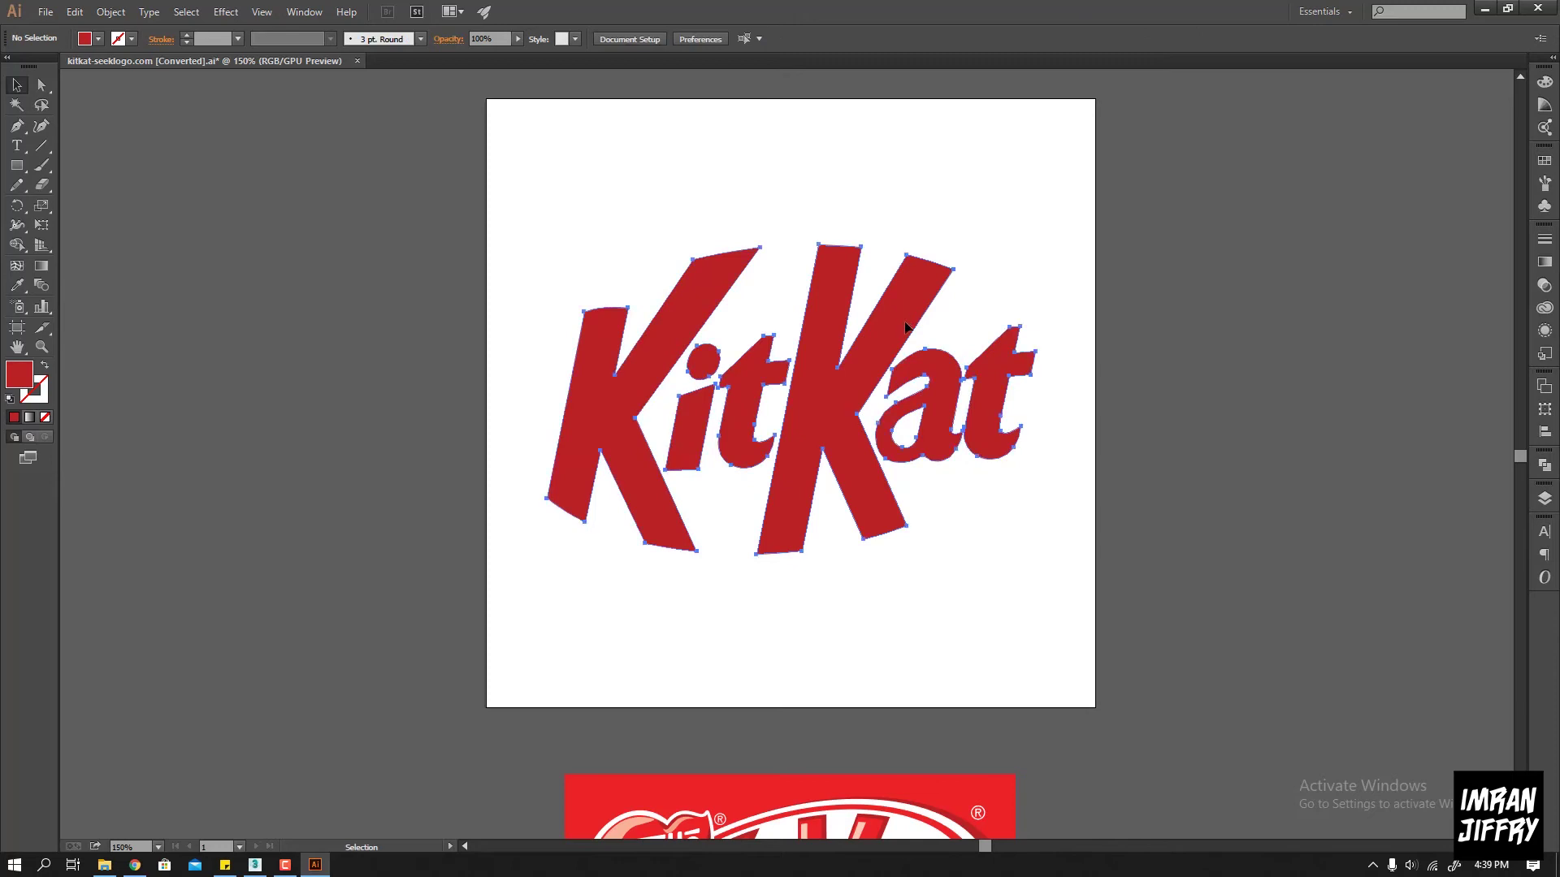
pyautogui.hotkey('ctrl', 'shift', 'z')
pyautogui.hotkey('ctrl', '+')
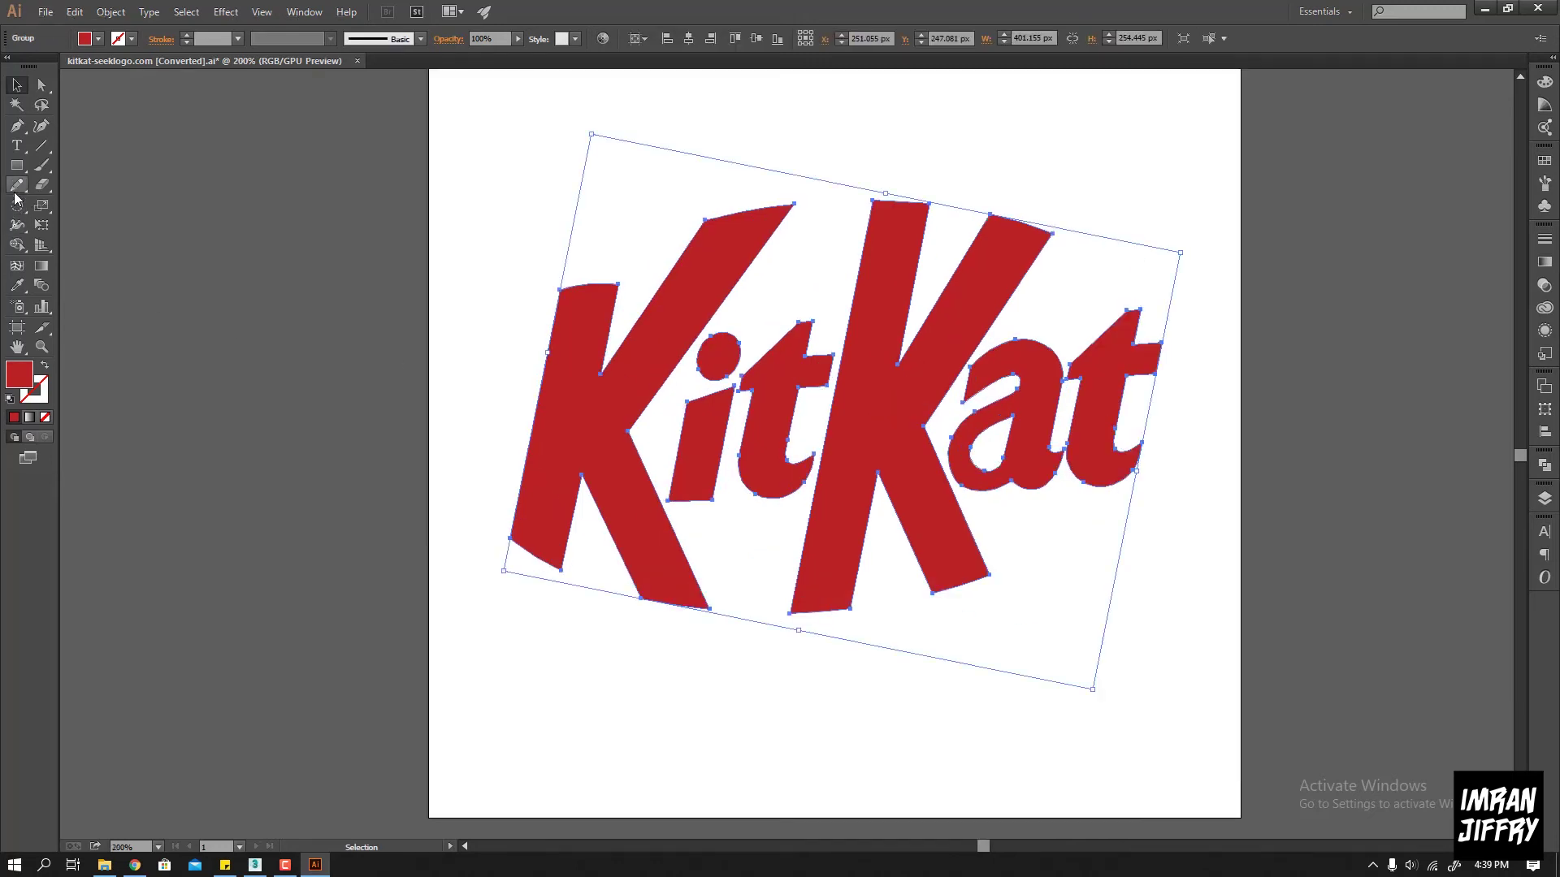
# Draw a large circle centred on the lettering with a light pink fill
pyautogui.moveTo(13, 169); pyautogui.dragTo(86, 203)
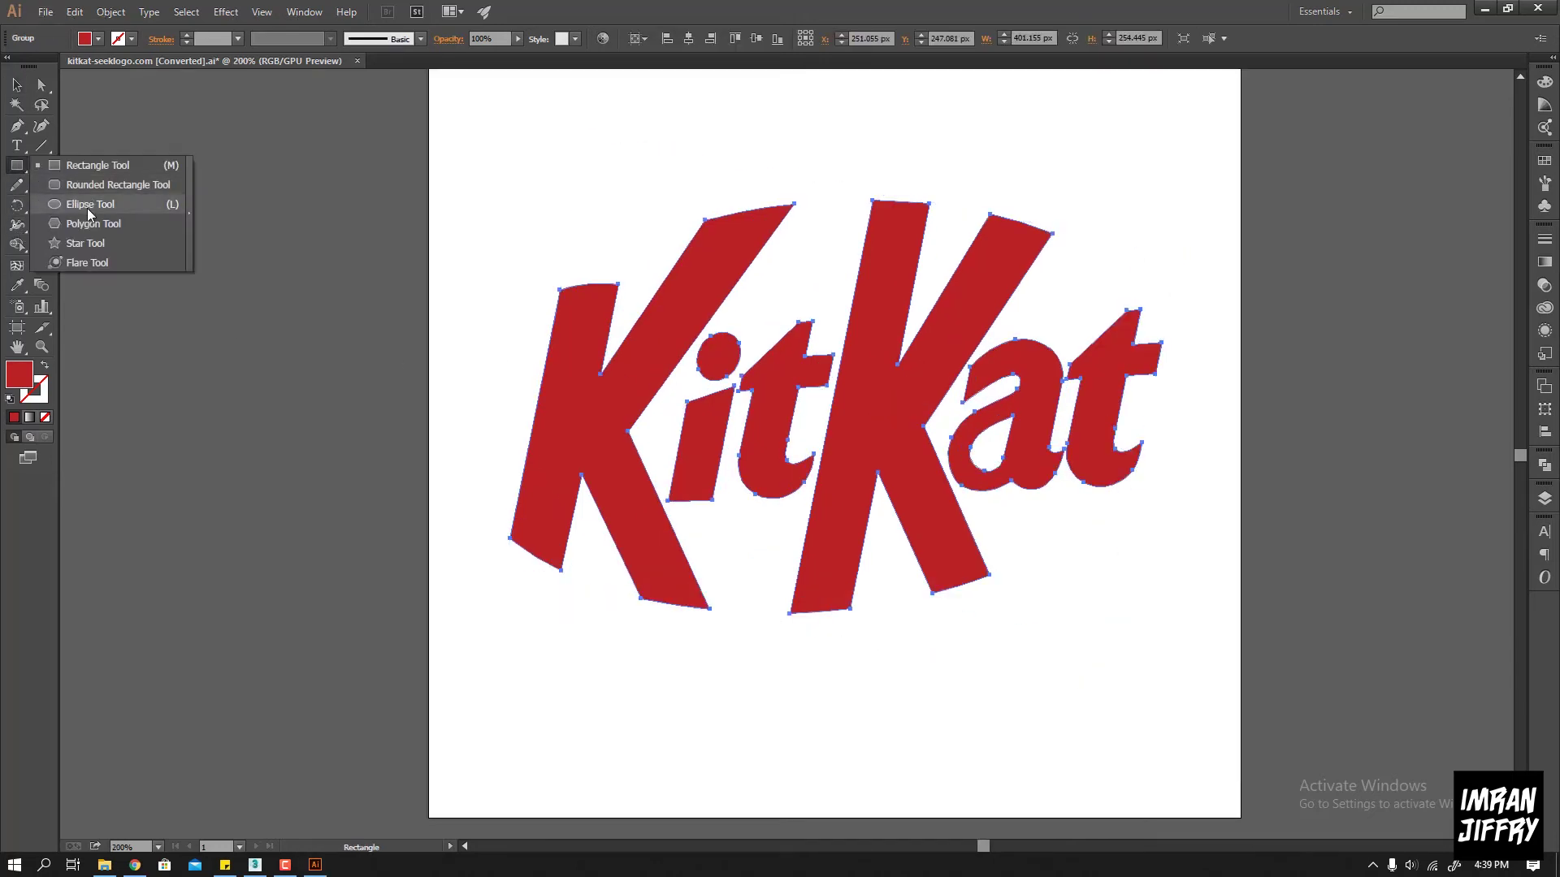
pyautogui.keyDown('alt'); pyautogui.keyDown('shift'); pyautogui.moveTo(834, 410); pyautogui.dragTo(1085, 329); pyautogui.keyUp('shift'); pyautogui.keyUp('alt')
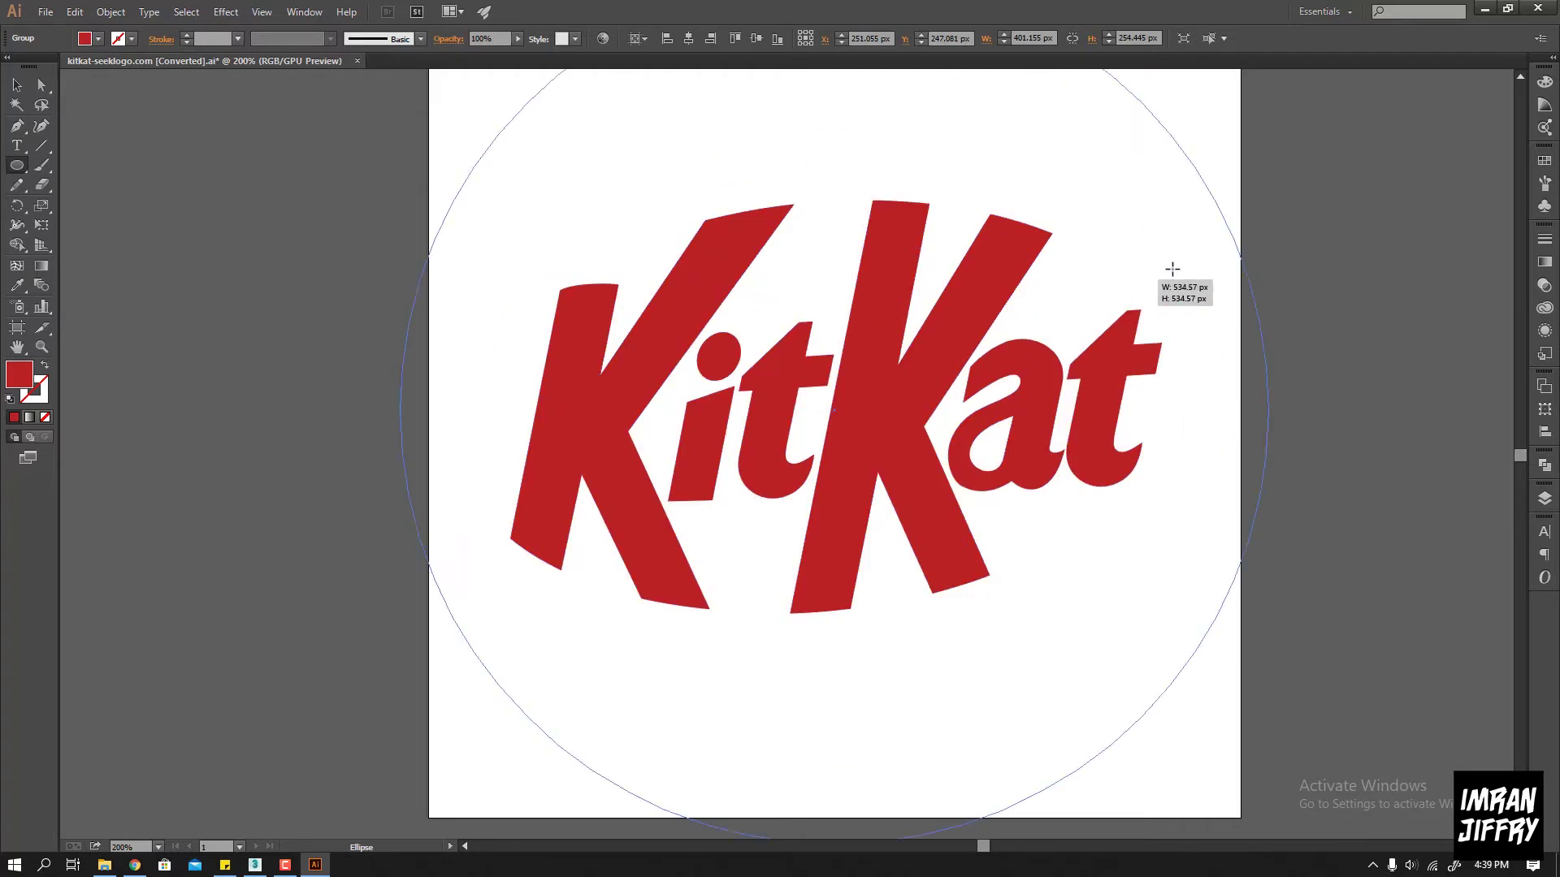
pyautogui.press('v')
pyautogui.hotkey('ctrl', '-')
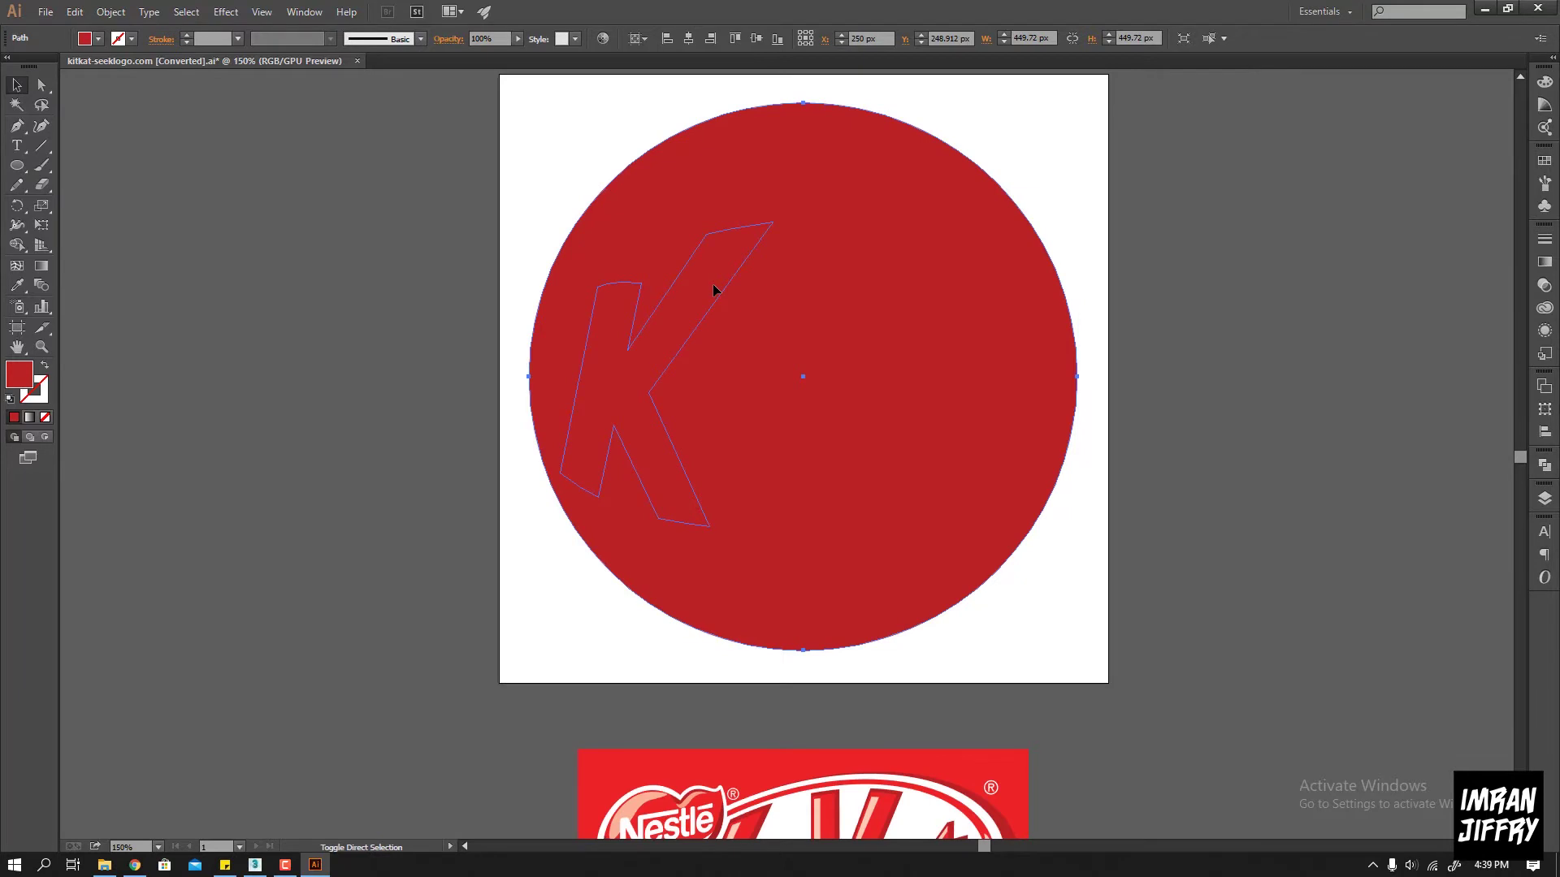
pyautogui.doubleClick(18, 378)
pyautogui.click(1143, 283)
pyautogui.click(1426, 262)
# Reshape the circle into an ellipse about 400 px tall and centre the lettering on it
pyautogui.moveTo(807, 104); pyautogui.dragTo(809, 173)
pyautogui.keyDown('alt'); pyautogui.moveTo(814, 580); pyautogui.dragTo(810, 621); pyautogui.keyUp('alt')
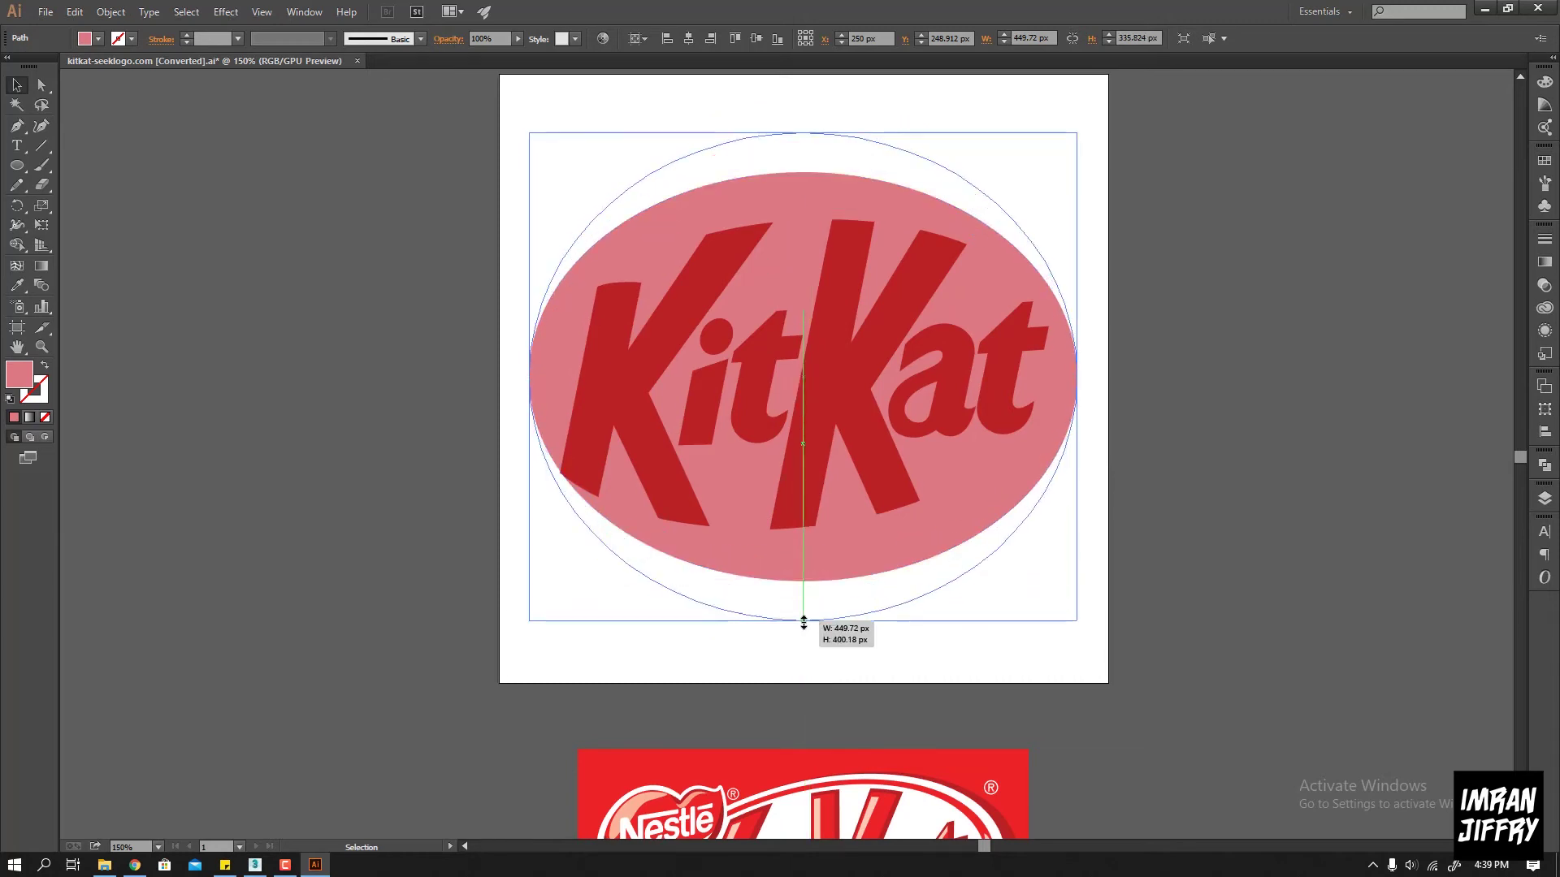
pyautogui.scroll(1, 893, 431)
pyautogui.hotkey('ctrl', 'a')
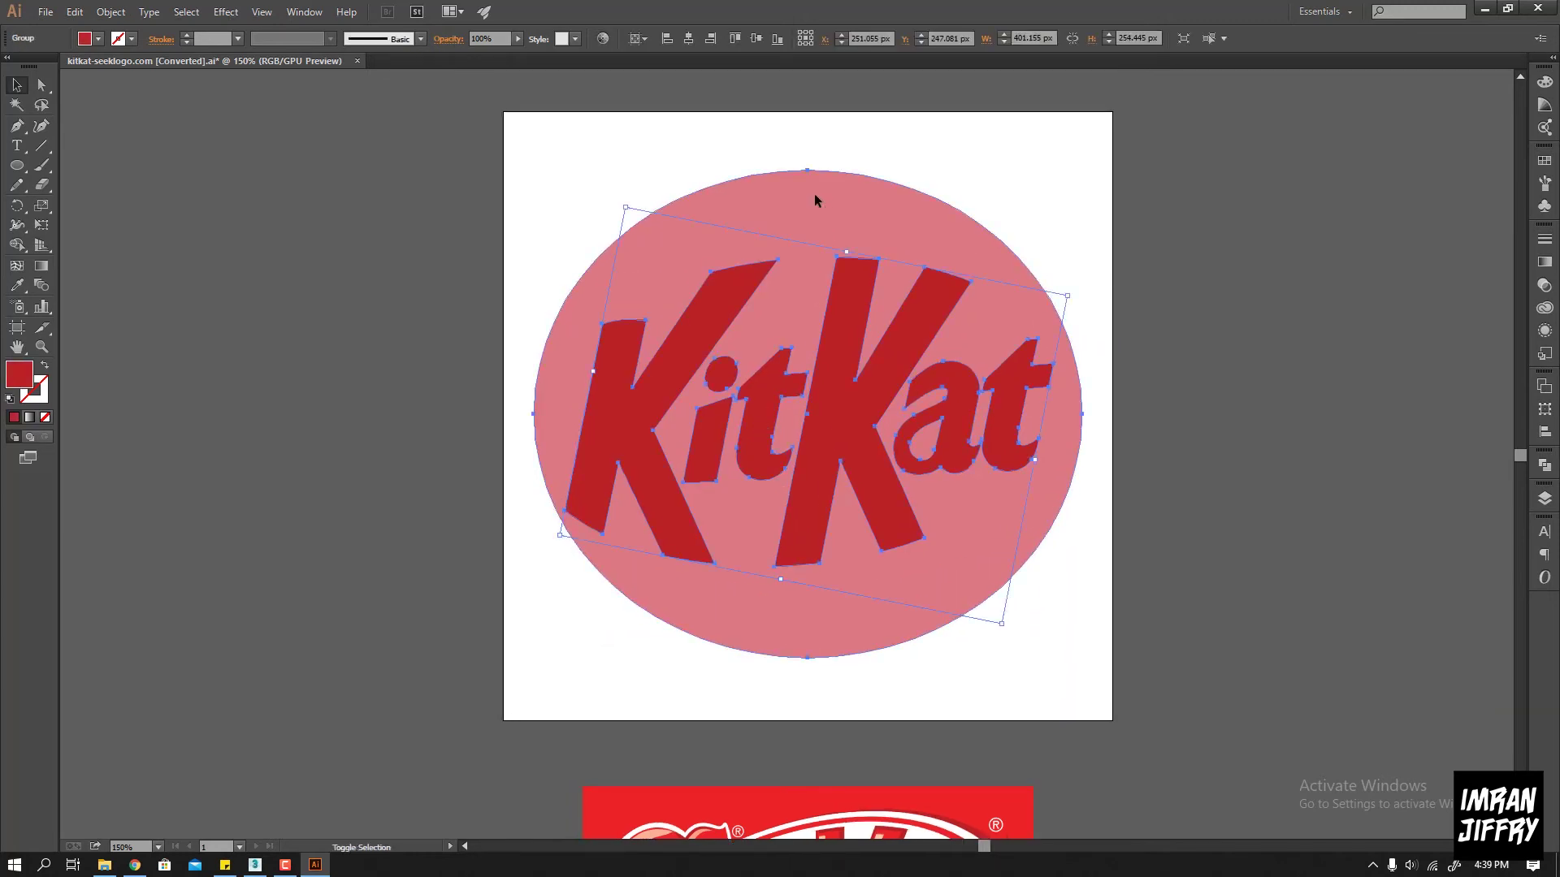
pyautogui.click(707, 40)
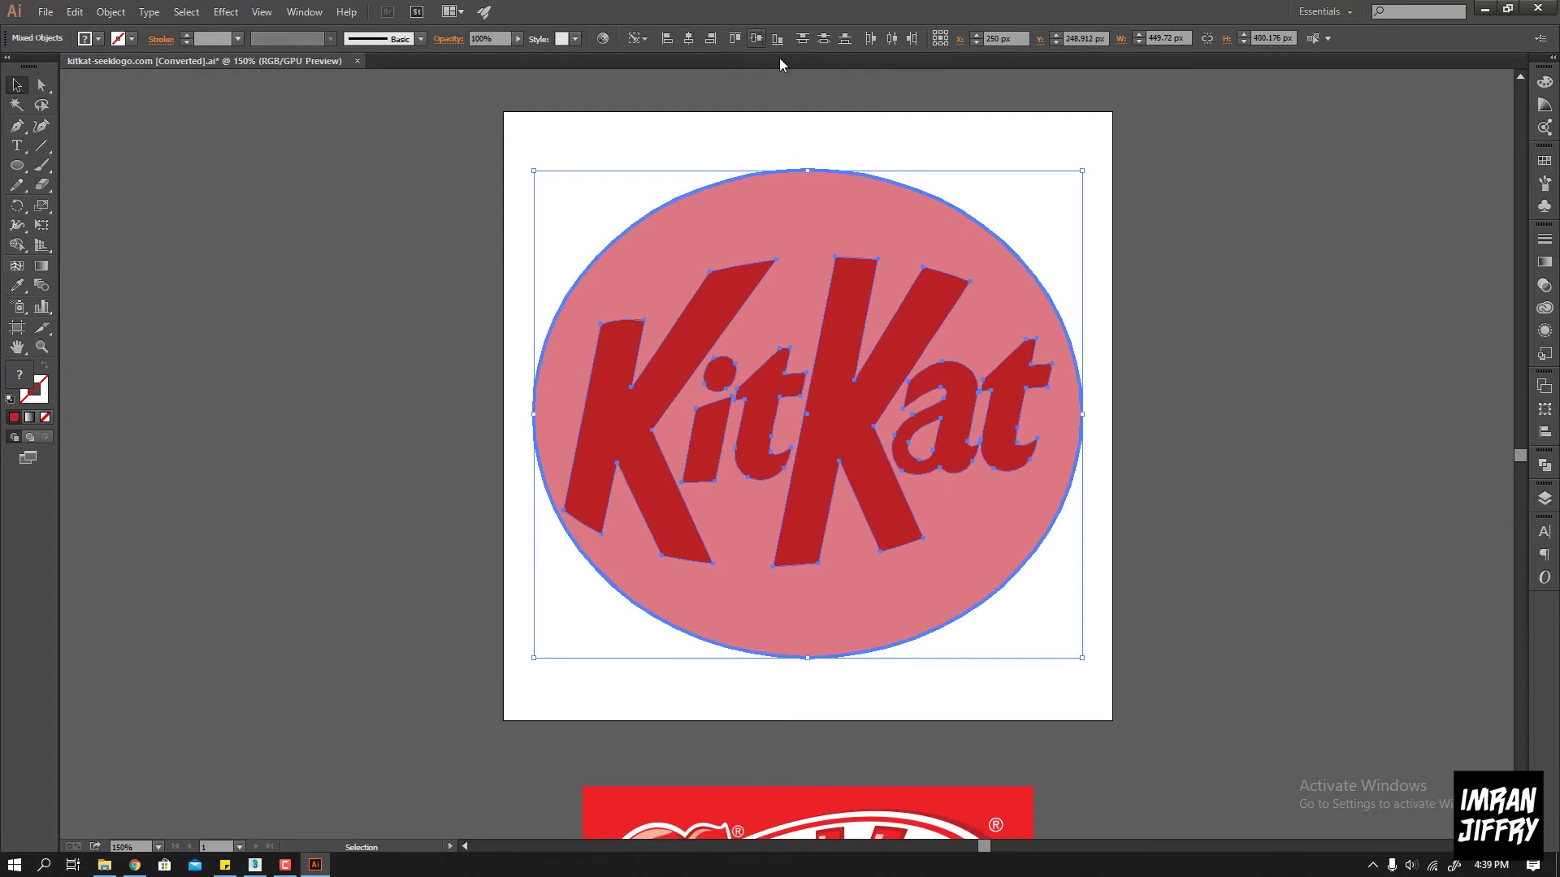
pyautogui.click(764, 138)
pyautogui.moveTo(647, 422); pyautogui.dragTo(650, 402)
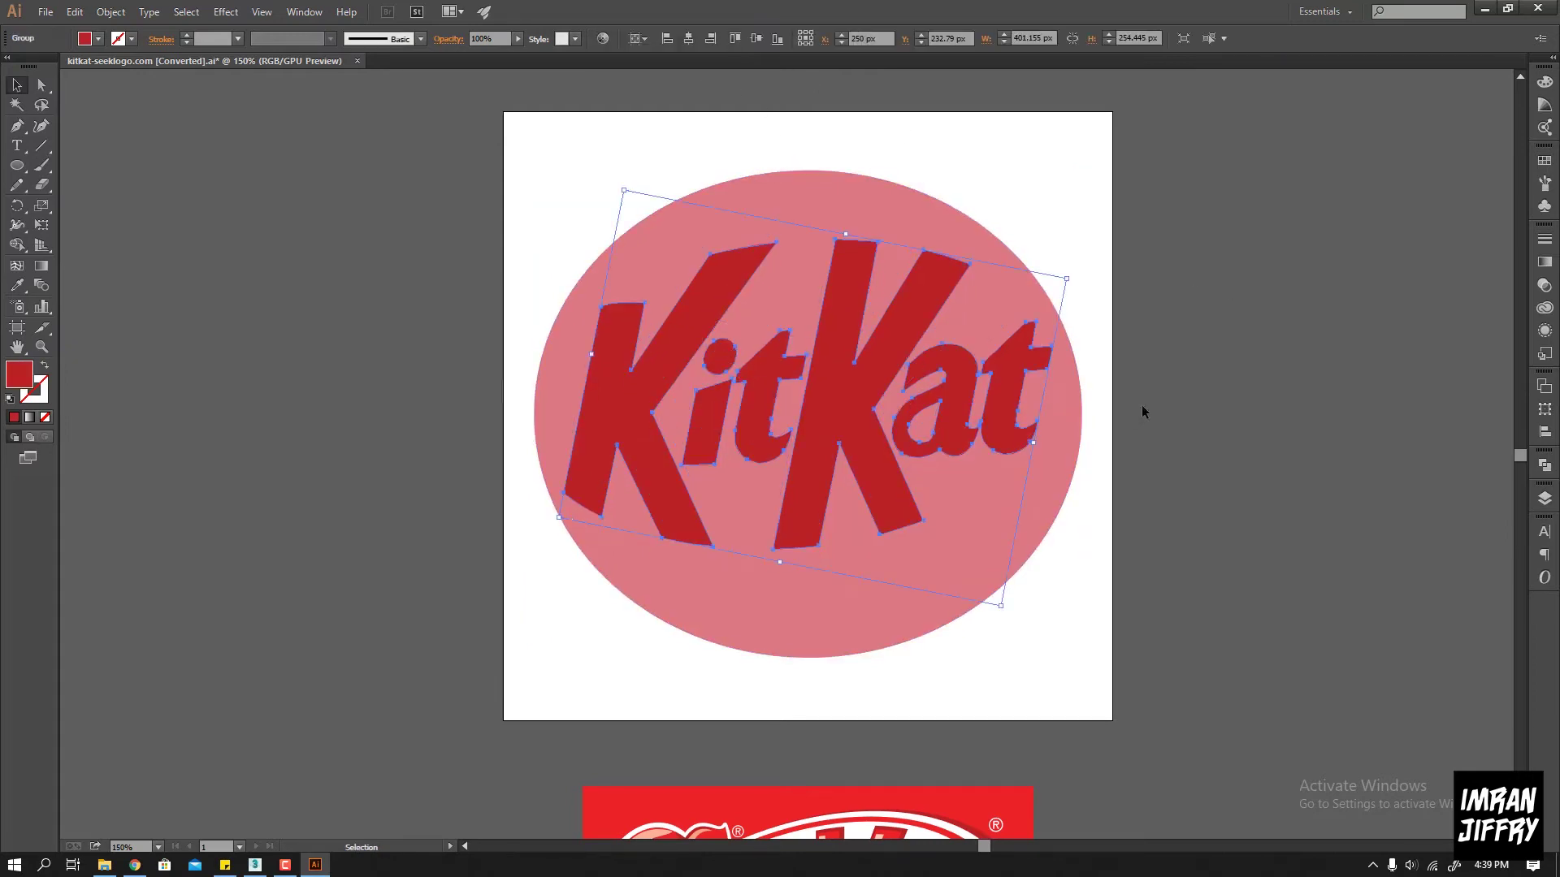
# Squash the pink ellipse around the lettering, nudge it down, and save the document
pyautogui.click(1205, 364)
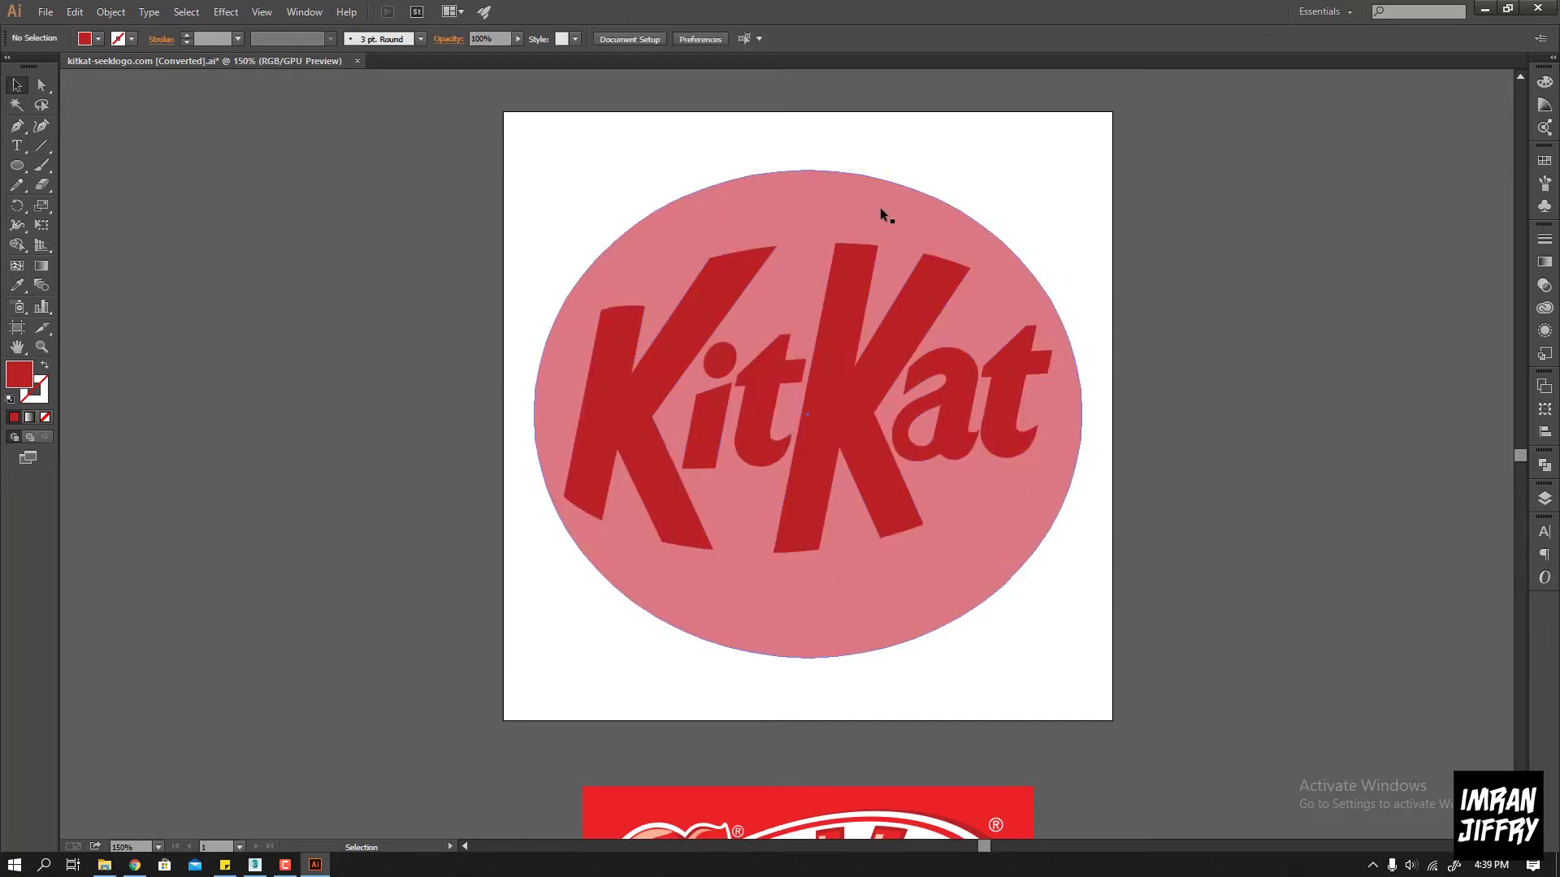
pyautogui.click(880, 207)
pyautogui.keyDown('alt'); pyautogui.moveTo(808, 171); pyautogui.dragTo(808, 204); pyautogui.keyUp('alt')
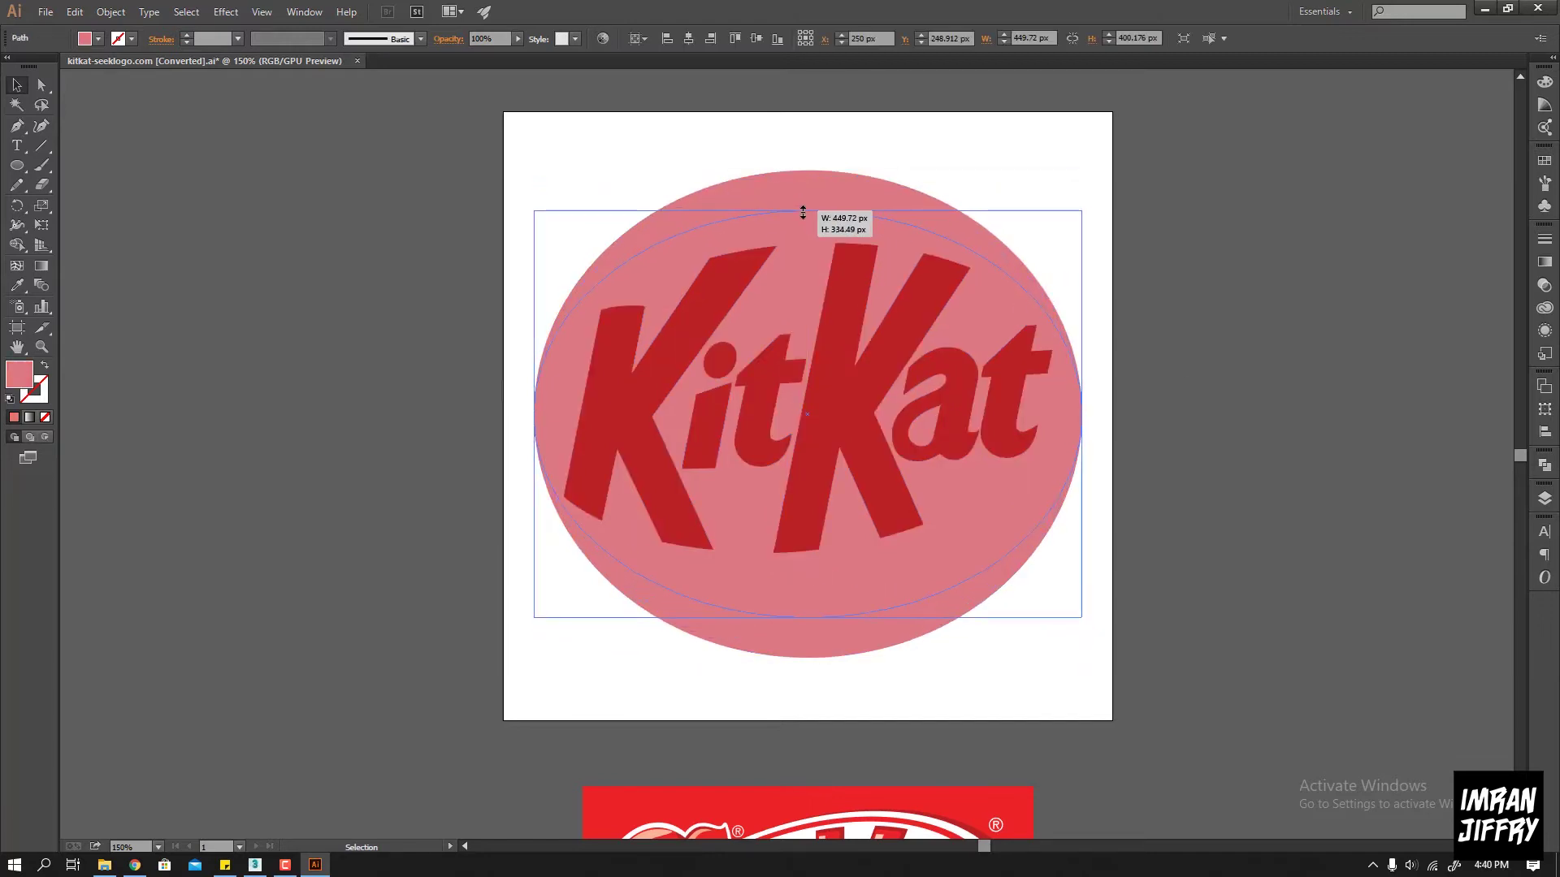
pyautogui.press('Down')
pyautogui.press('Down')
pyautogui.press('Down')
pyautogui.press('Down')
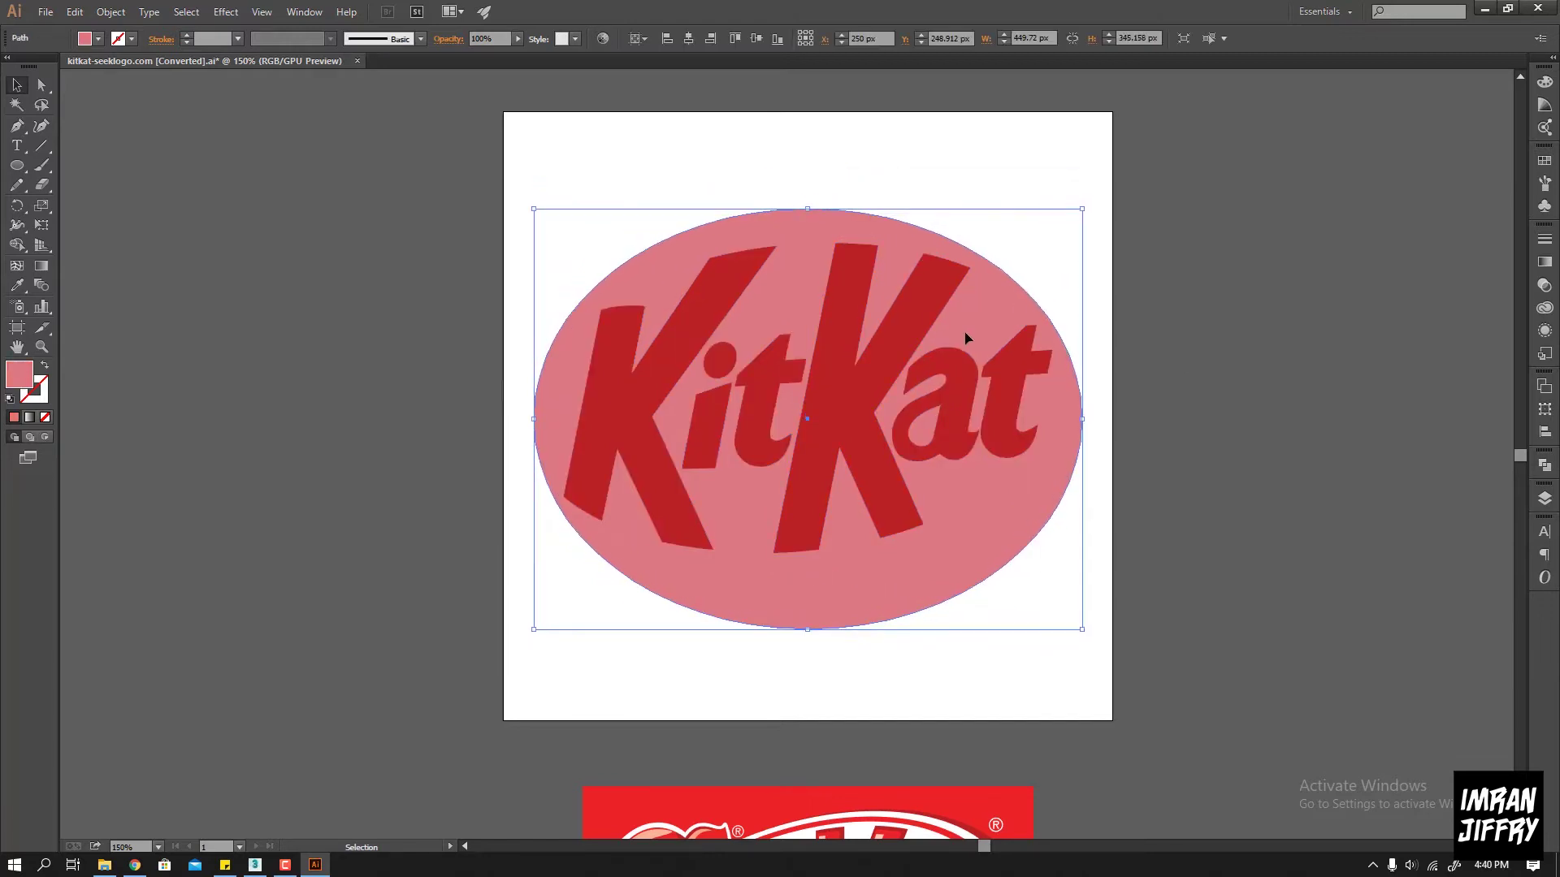
pyautogui.press('Down')
pyautogui.press('Down')
pyautogui.press('Down')
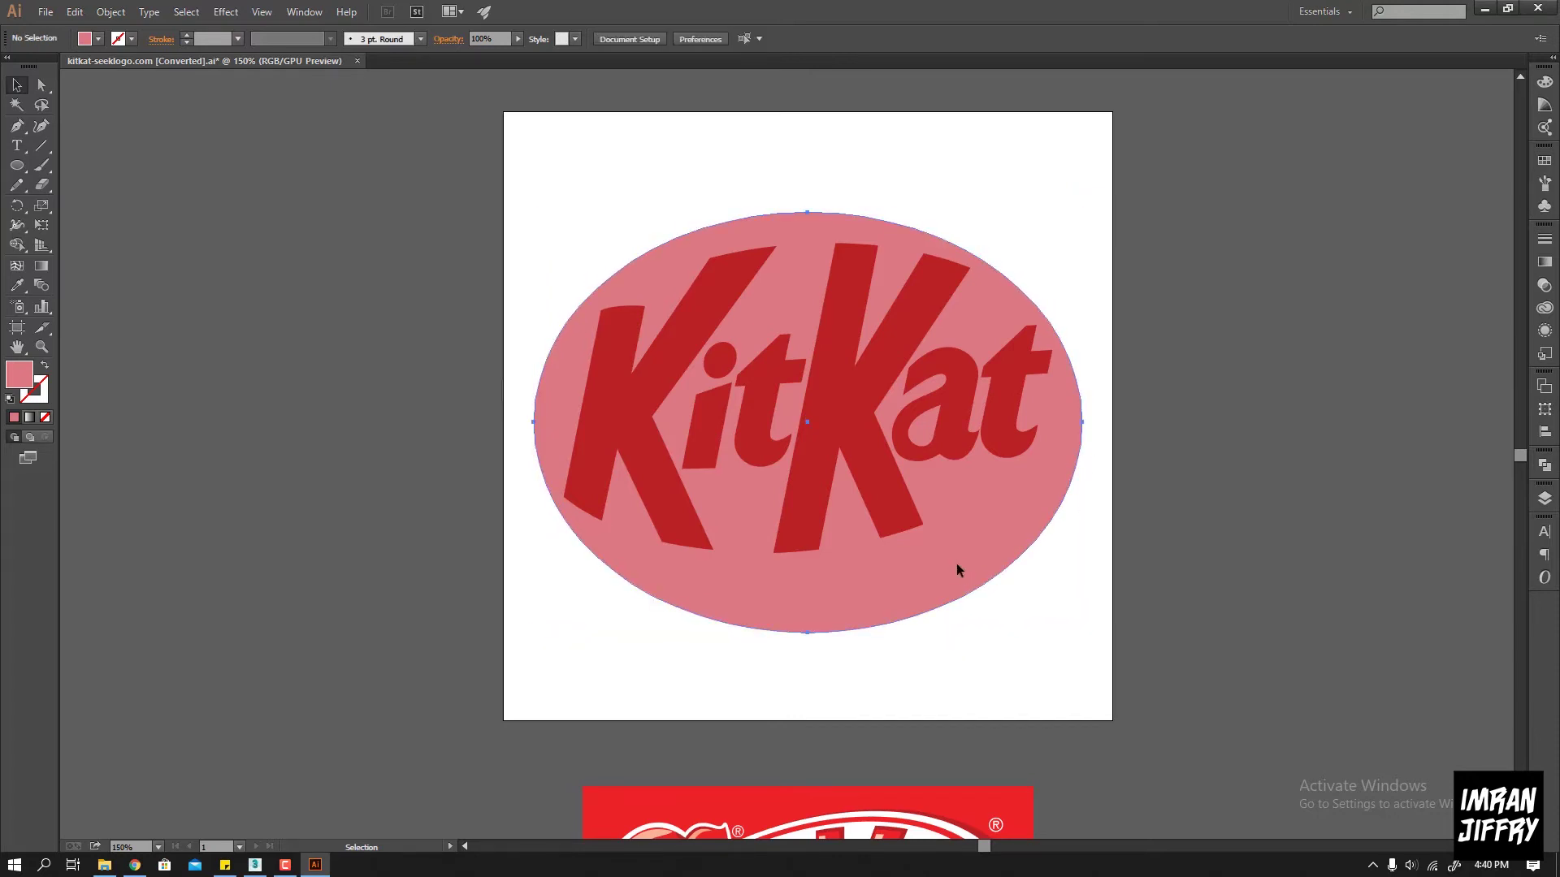
pyautogui.click(902, 515)
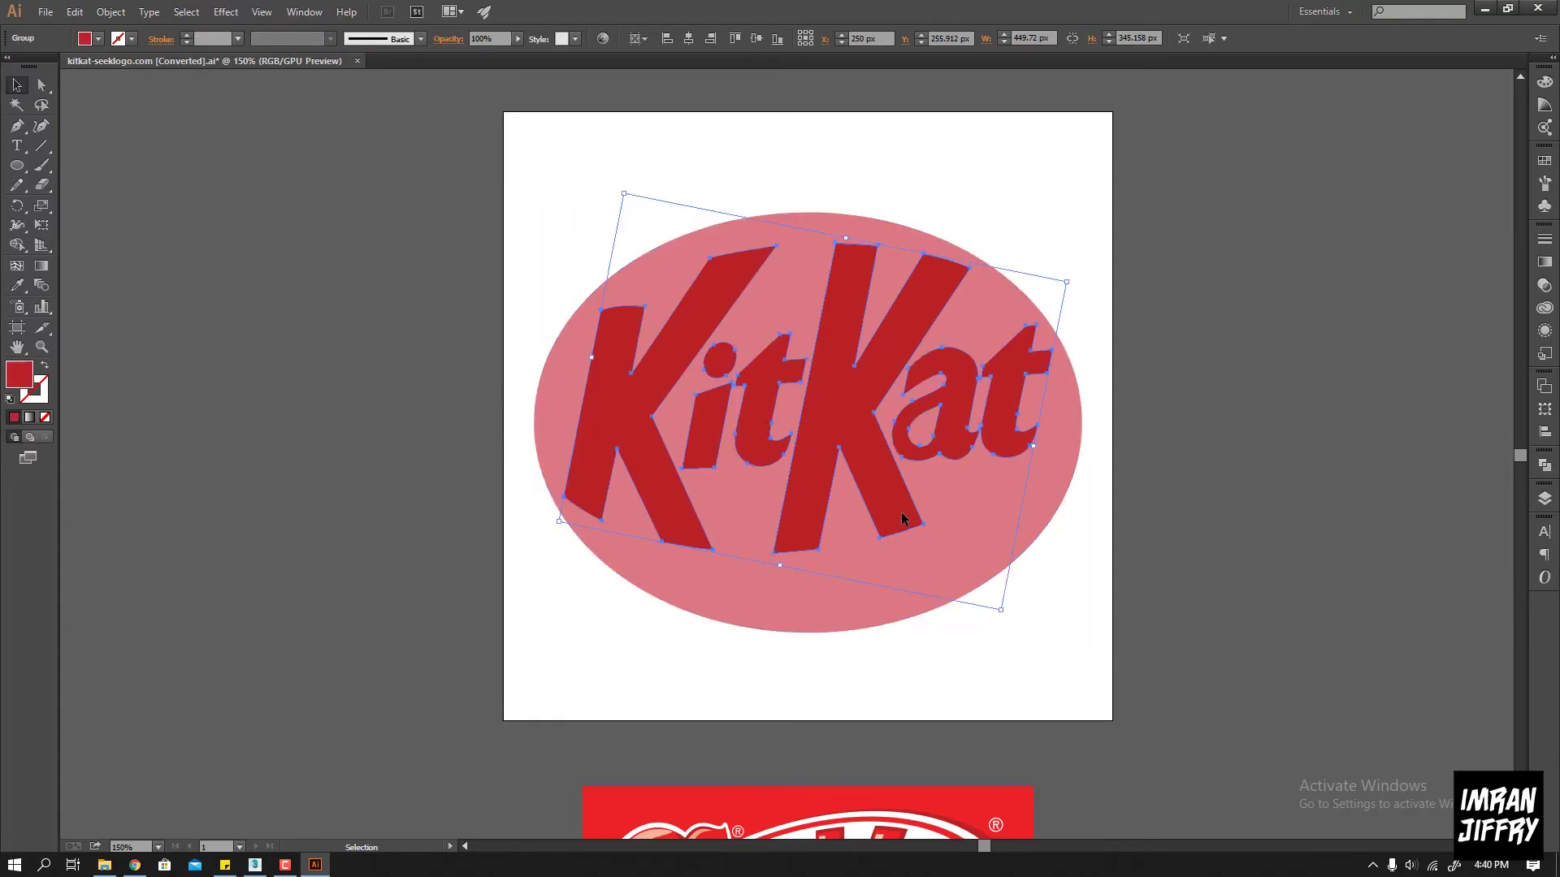
pyautogui.click(476, 684)
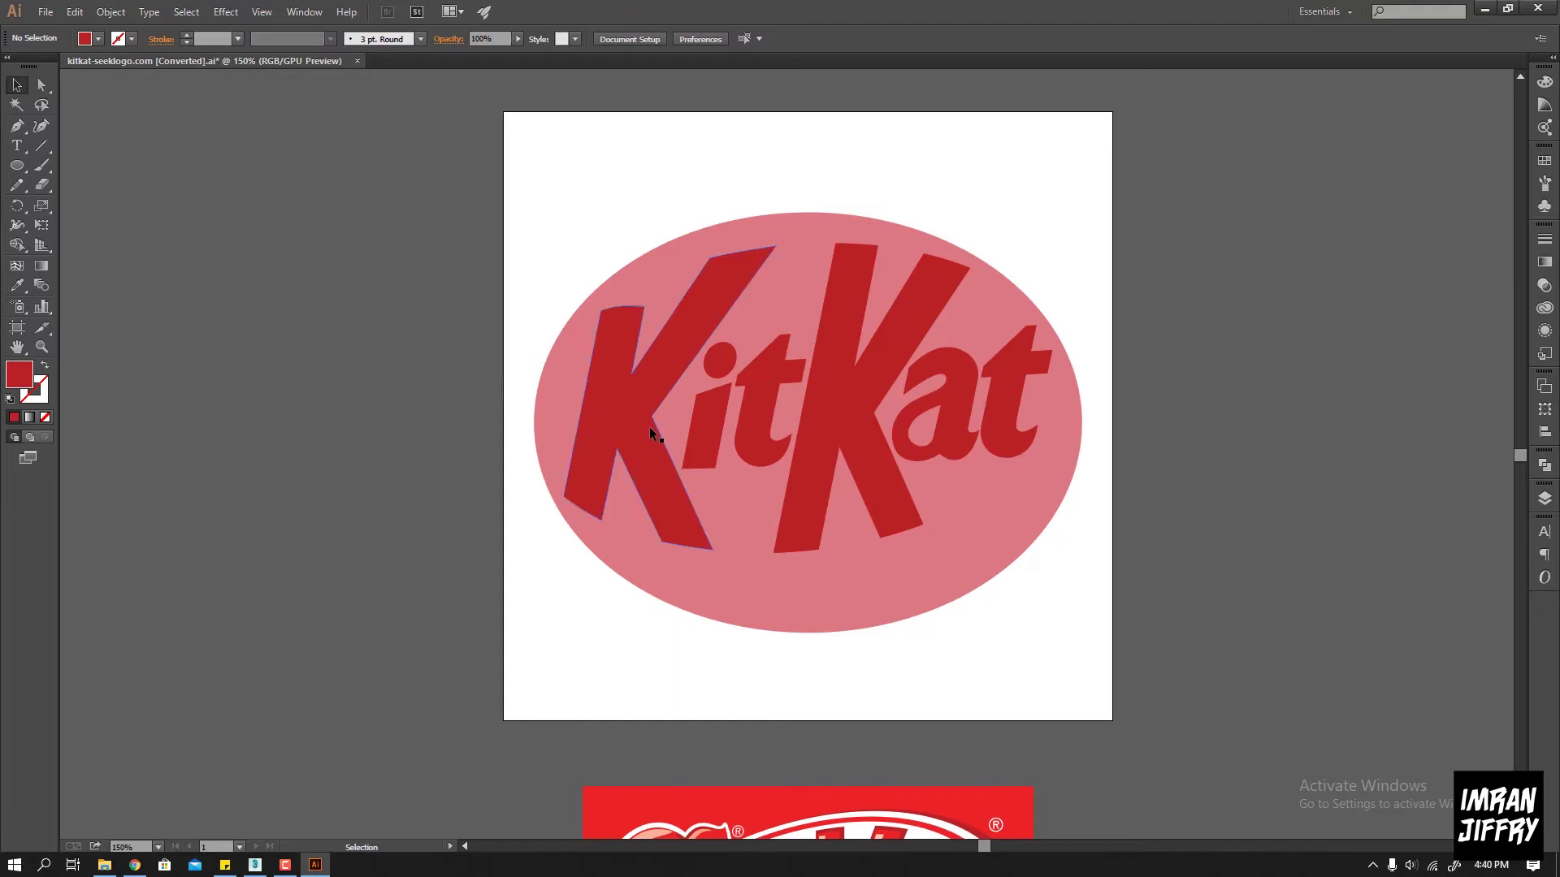
pyautogui.hotkey('ctrl', 's')
# Paste a backup copy, then cut the K, i, t, K and a out of the ellipse
pyautogui.hotkey('ctrl', 'v')
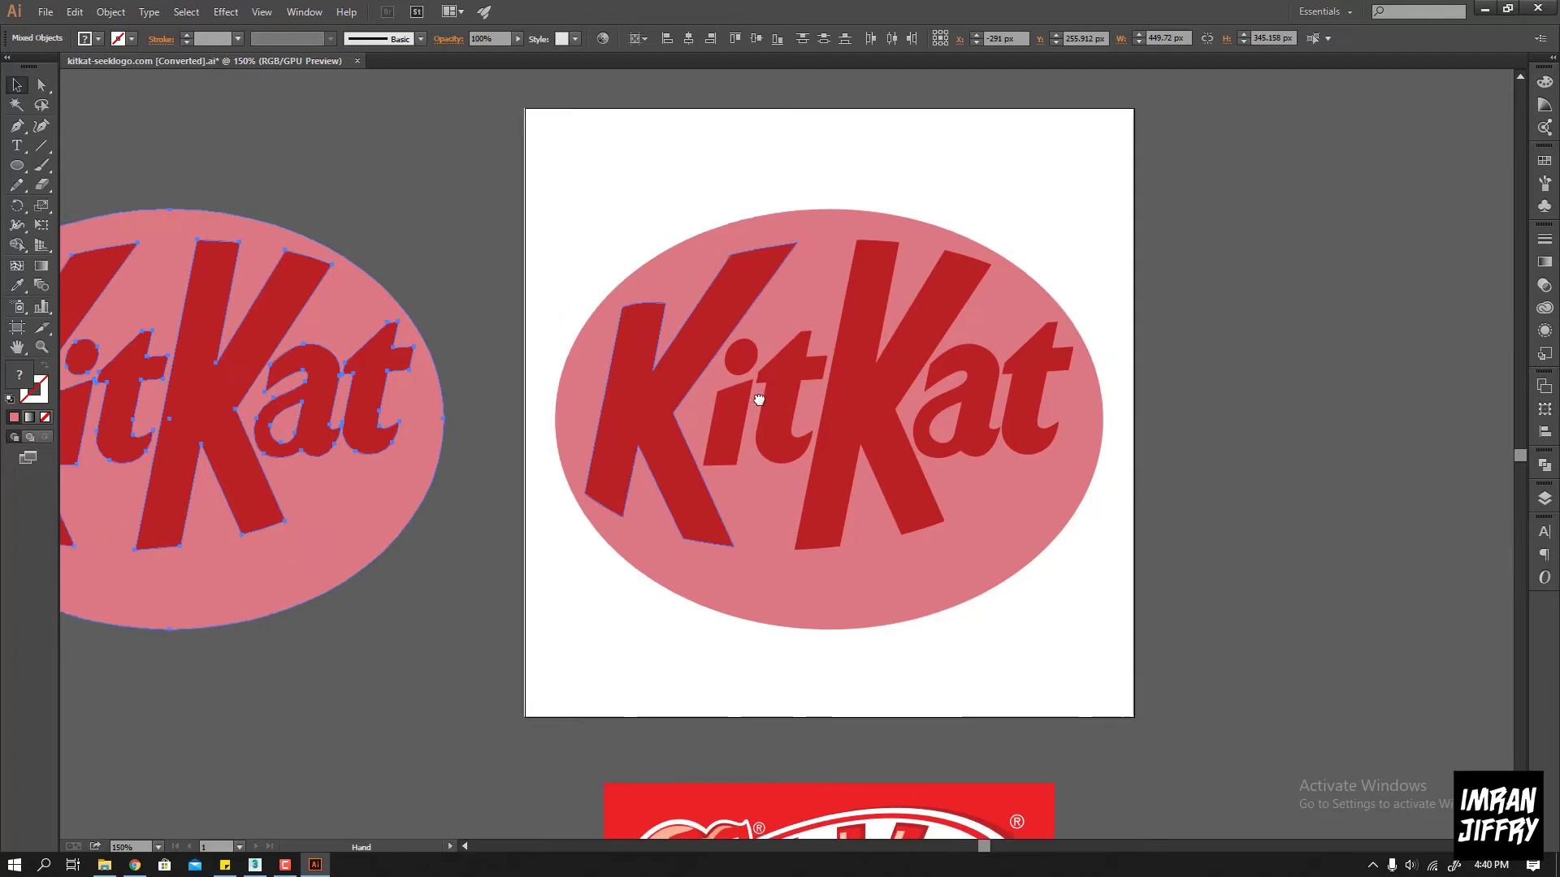
pyautogui.hscroll(-2, 666, 390)
pyautogui.click(669, 367)
pyautogui.hotkey('ctrl', 'a')
pyautogui.click(18, 245)
pyautogui.keyDown('alt'); pyautogui.click(715, 362); pyautogui.keyUp('alt')
pyautogui.keyDown('alt'); pyautogui.click(783, 382); pyautogui.keyUp('alt')
pyautogui.keyDown('alt'); pyautogui.click(844, 382); pyautogui.keyUp('alt')
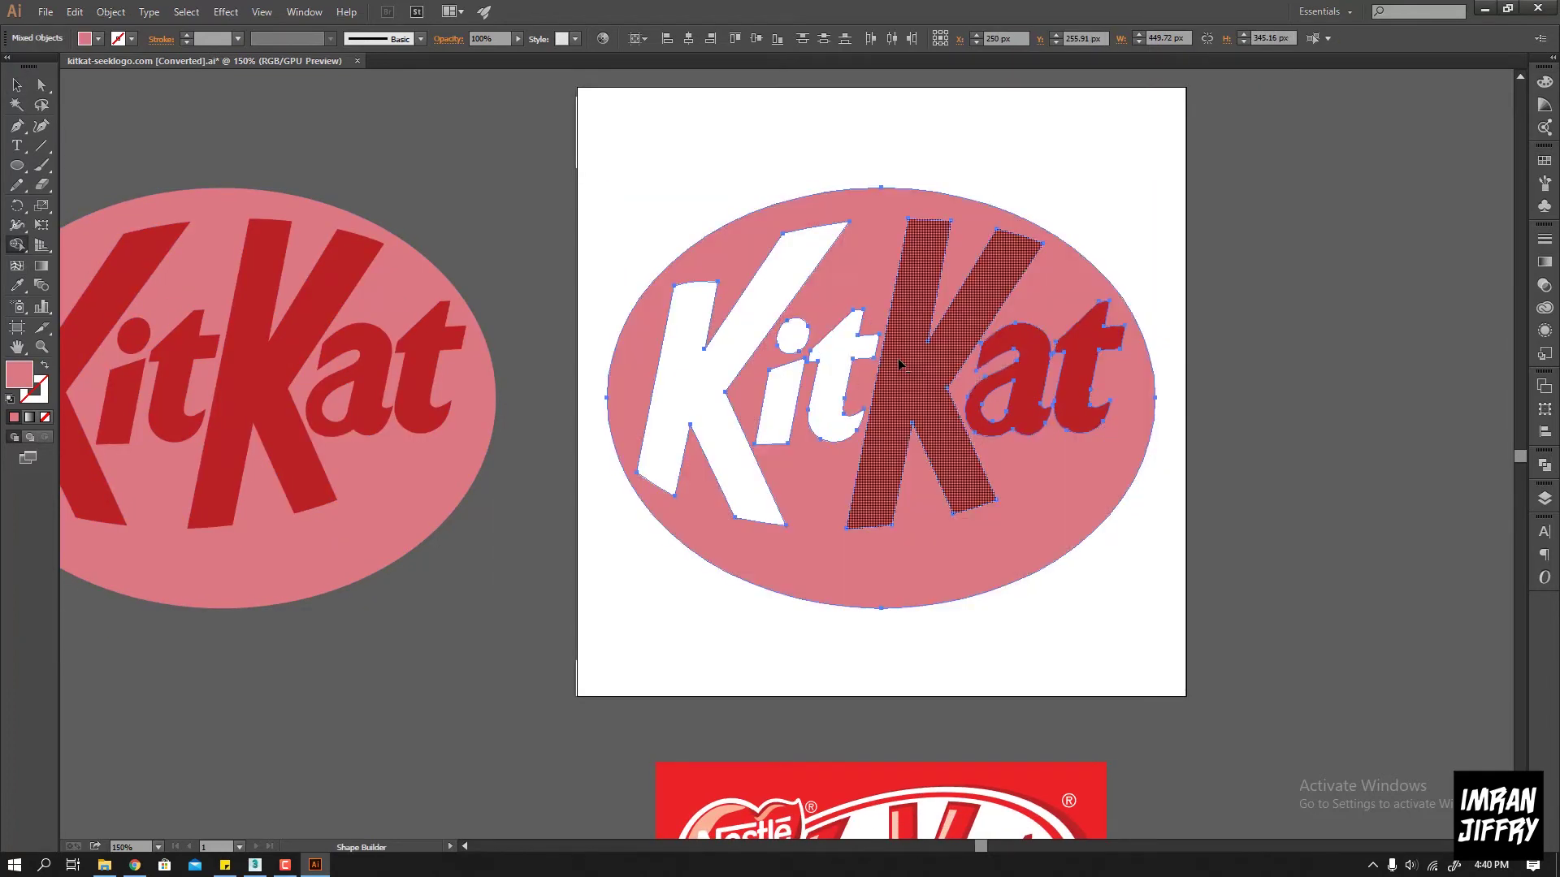
pyautogui.keyDown('alt'); pyautogui.click(899, 365); pyautogui.keyUp('alt')
pyautogui.keyDown('alt'); pyautogui.click(1034, 388); pyautogui.keyUp('alt')
pyautogui.press('v')
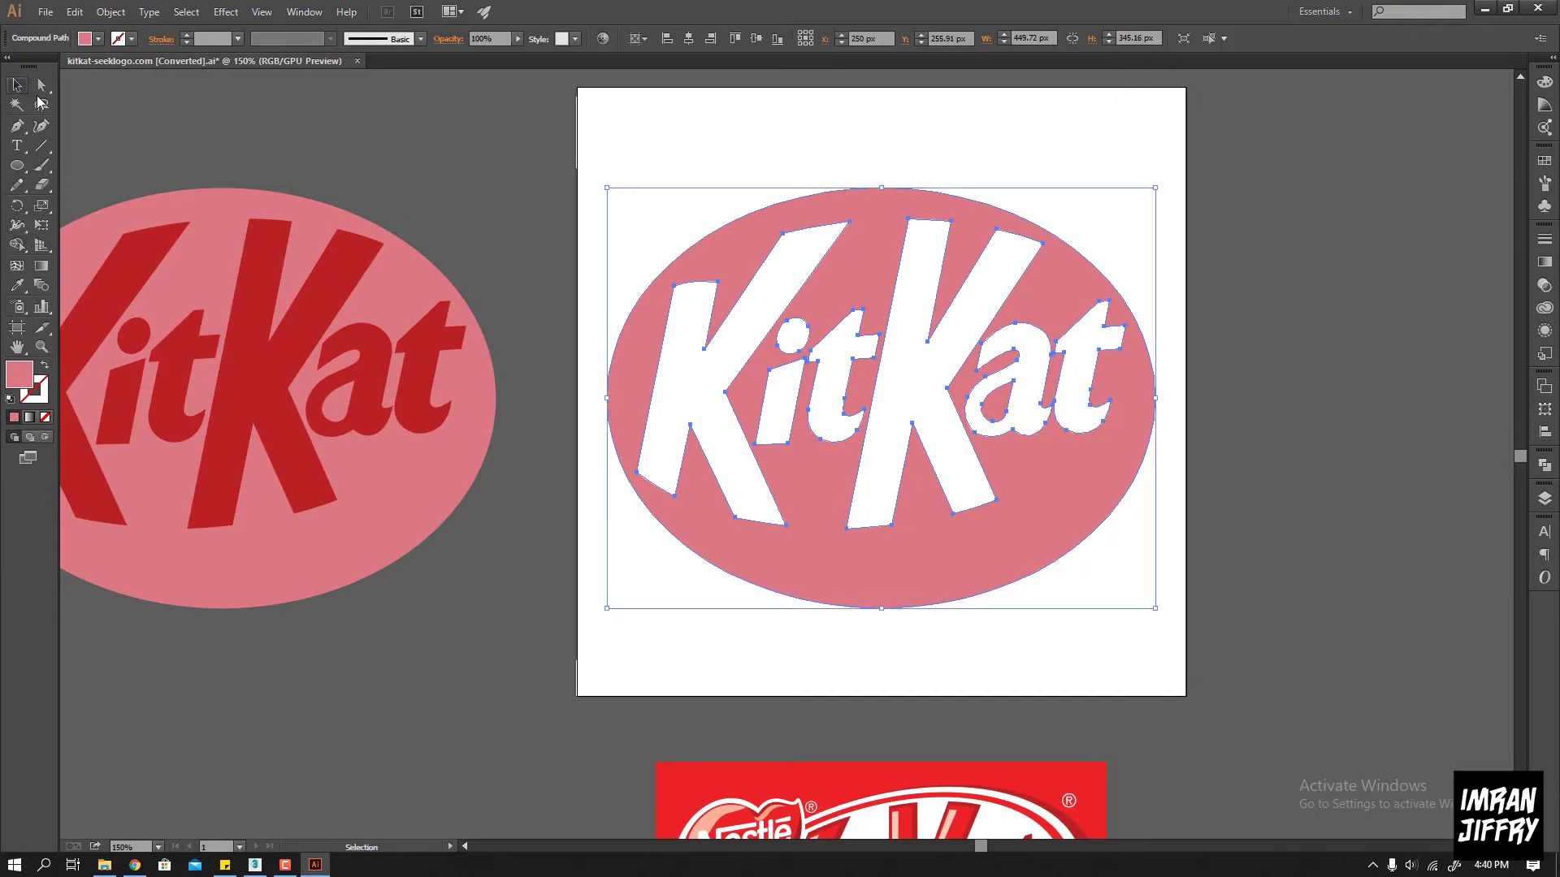
# Enlarge the knocked-out ellipse and centre it vertically on the artboard
pyautogui.click(534, 116)
pyautogui.click(909, 183)
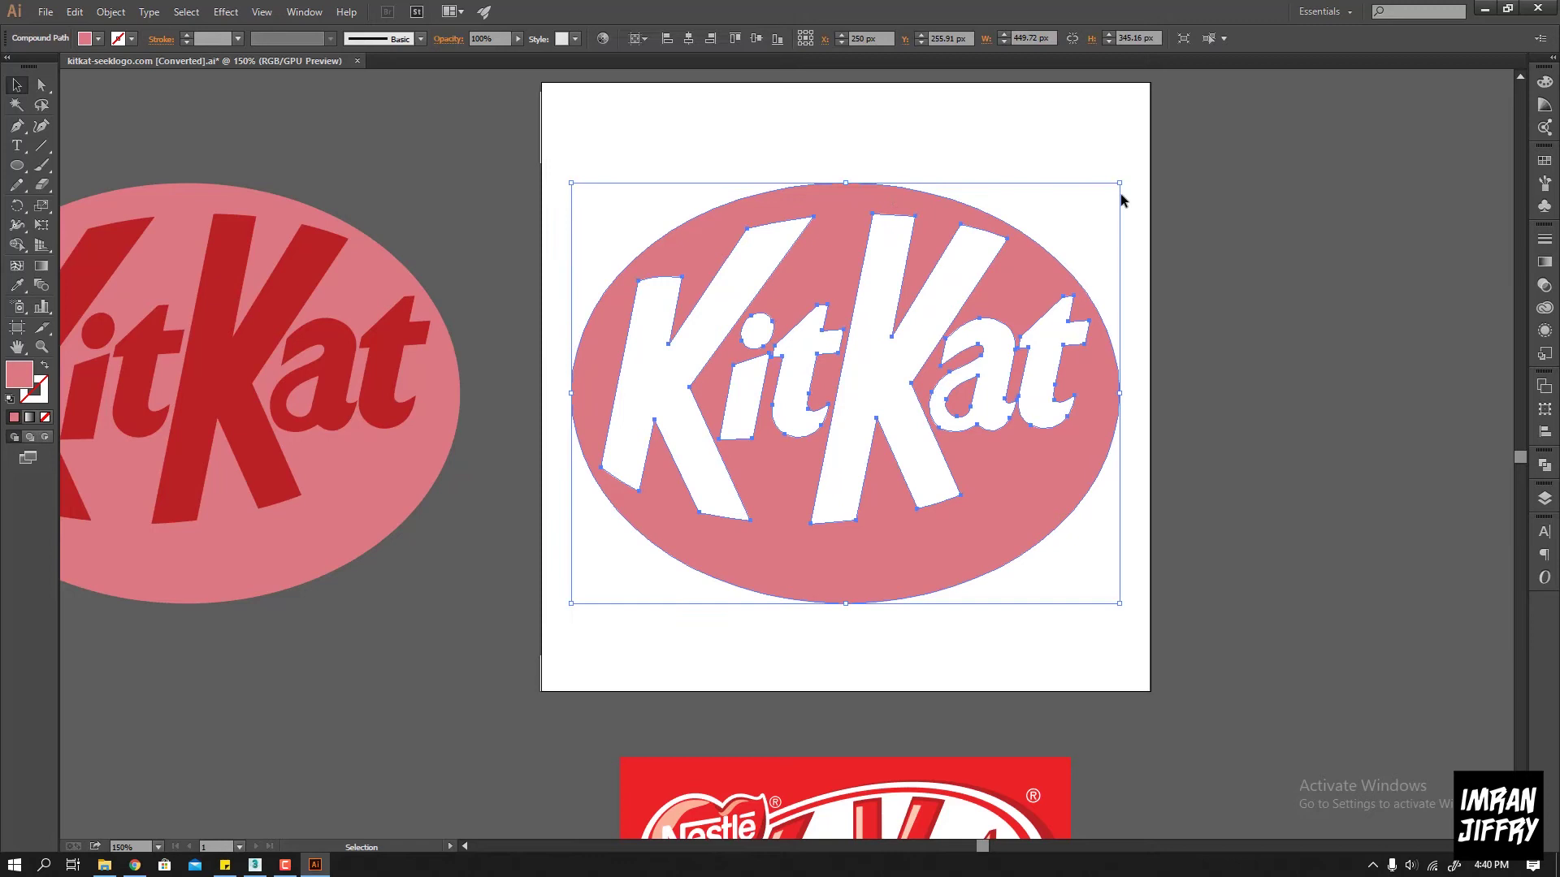
pyautogui.keyDown('alt'); pyautogui.keyDown('shift'); pyautogui.moveTo(1120, 185); pyautogui.dragTo(1137, 169); pyautogui.keyUp('shift'); pyautogui.keyUp('alt')
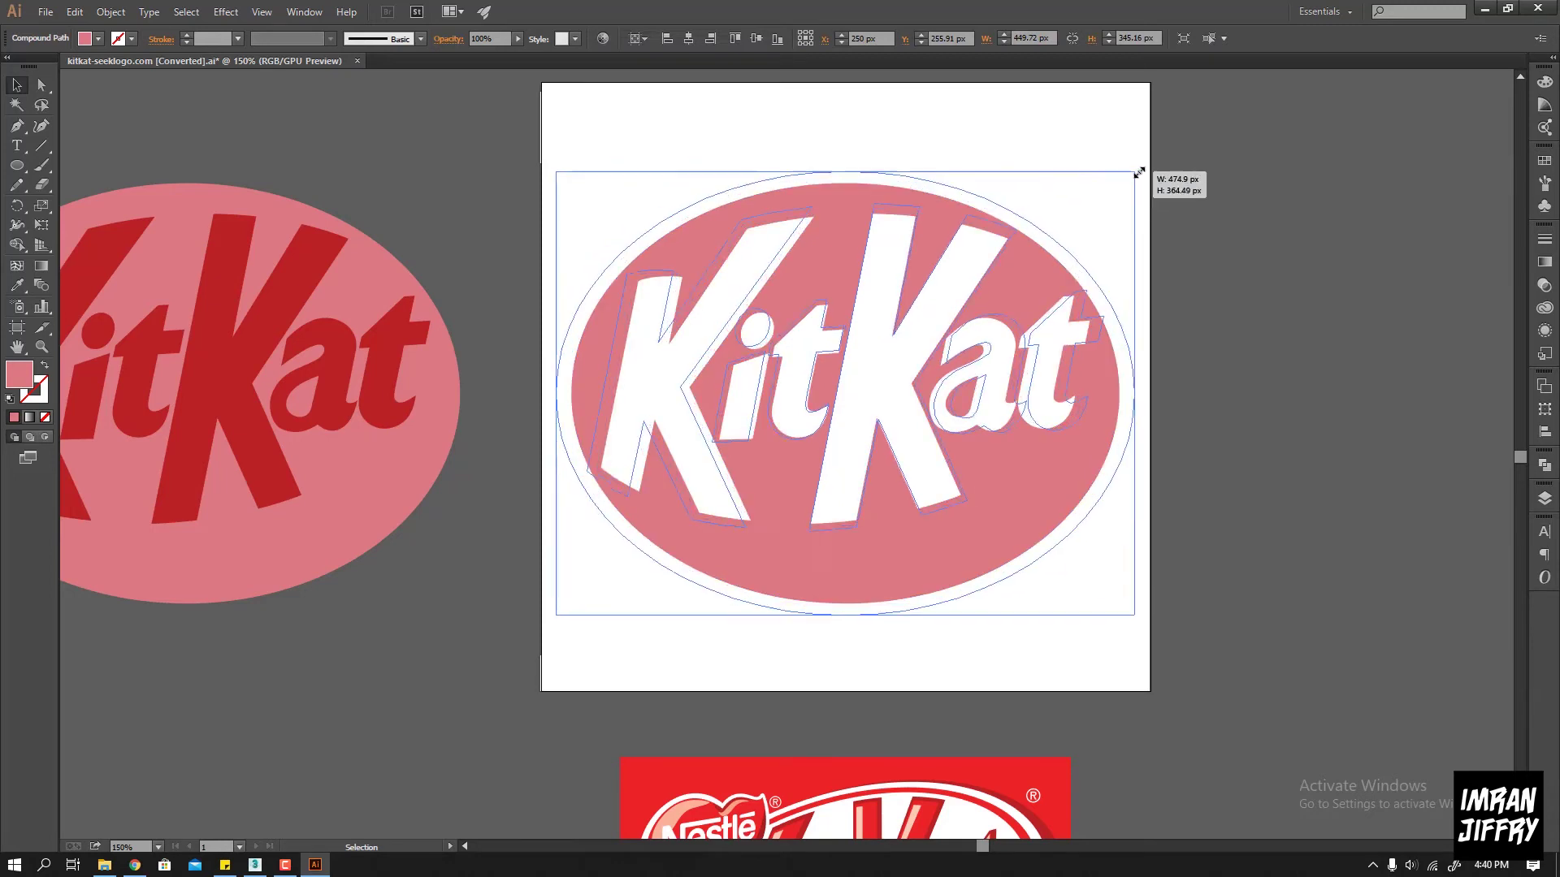
pyautogui.click(959, 104)
pyautogui.click(741, 188)
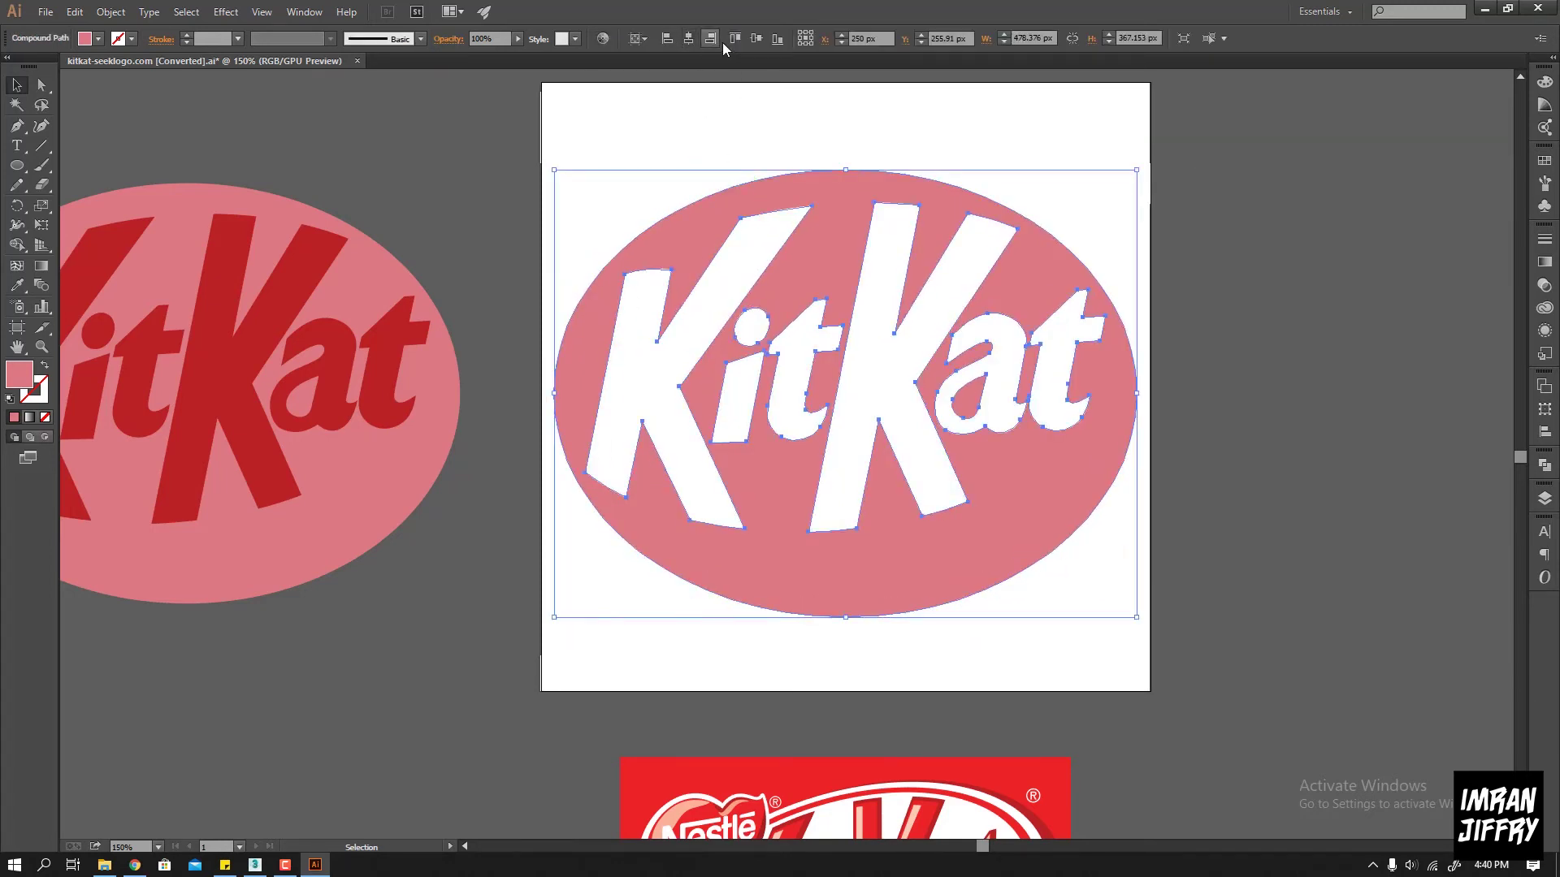
pyautogui.click(756, 38)
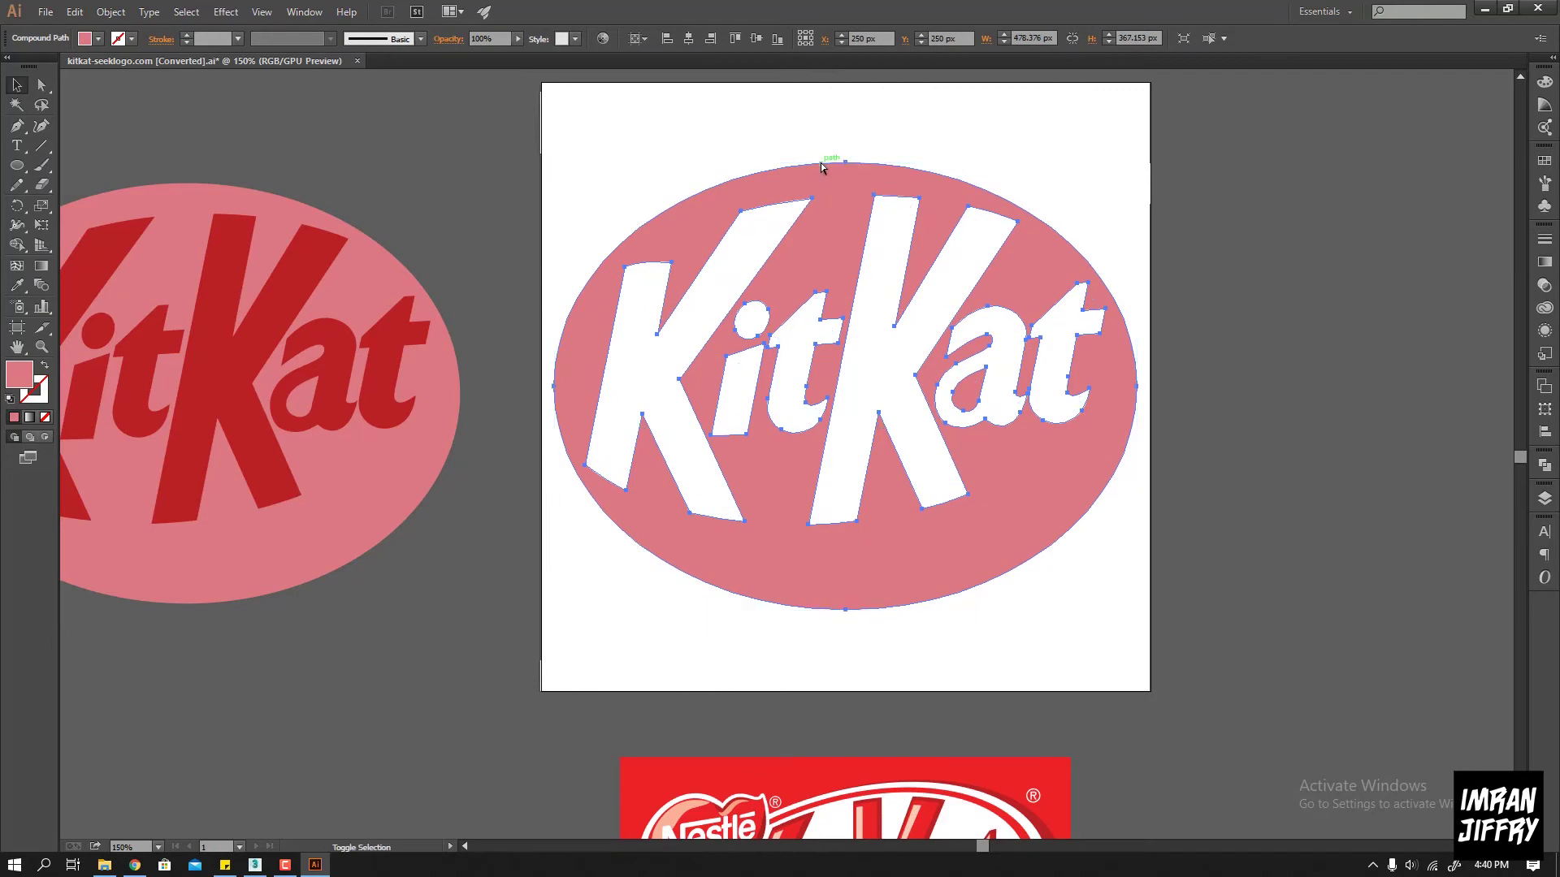
pyautogui.hotkey('ctrl', 'alt', 'shift', 's')
pyautogui.click(1394, 802)
# Save the logo as kitkat-seeklogo.com 1.ai in Japanese Illustrator 3 format
pyautogui.hotkey('ctrl', 'shift', 's')
pyautogui.click(208, 326)
pyautogui.click(203, 305)
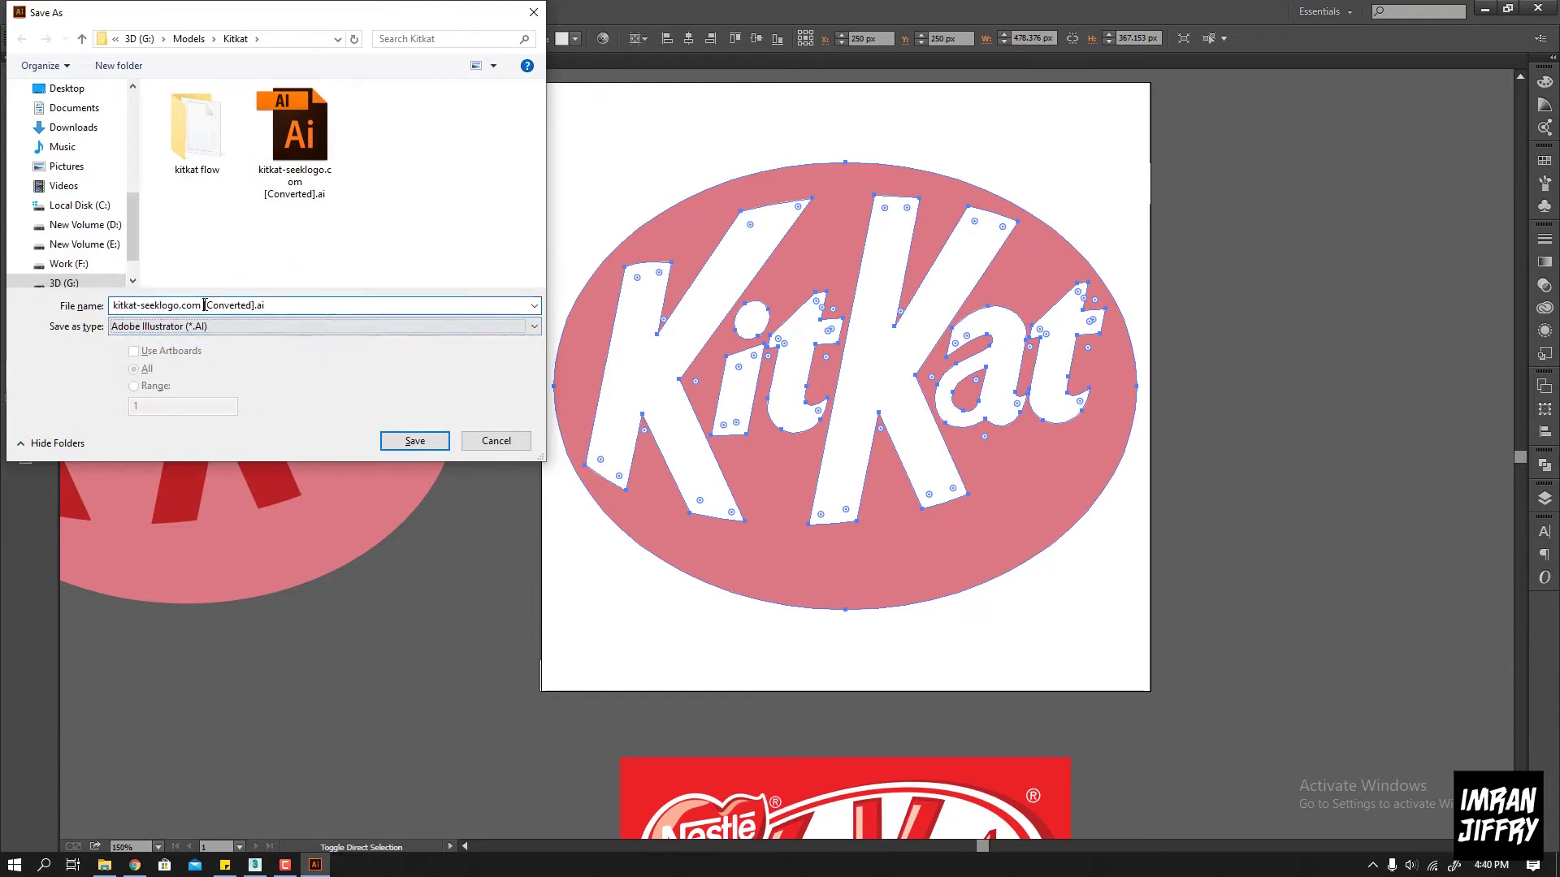
pyautogui.write('1')
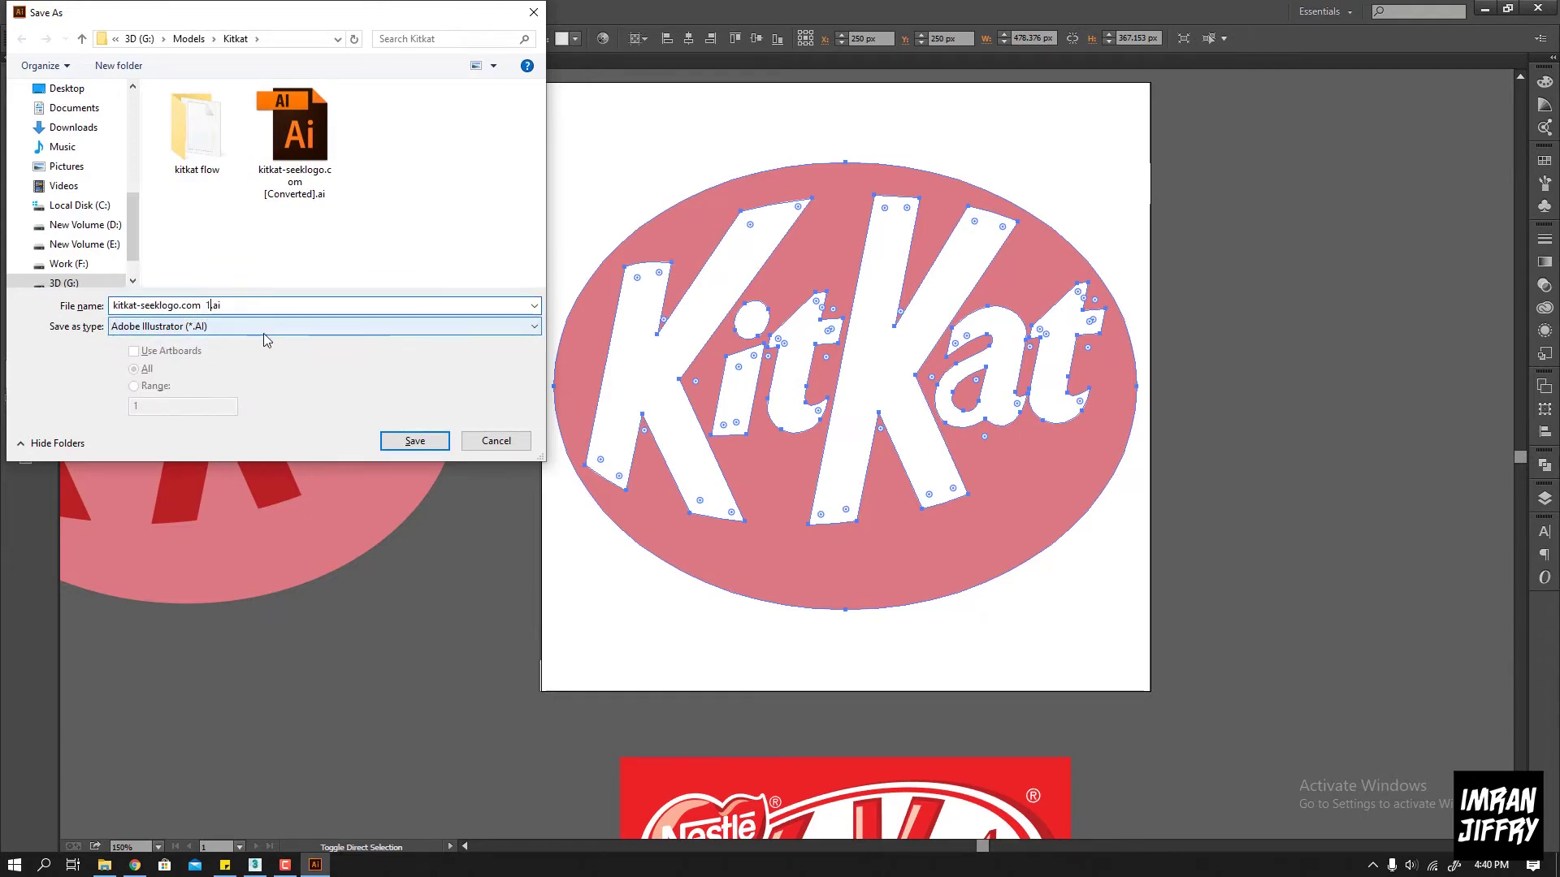
pyautogui.click(412, 441)
pyautogui.click(642, 95)
pyautogui.click(612, 327)
pyautogui.click(748, 522)
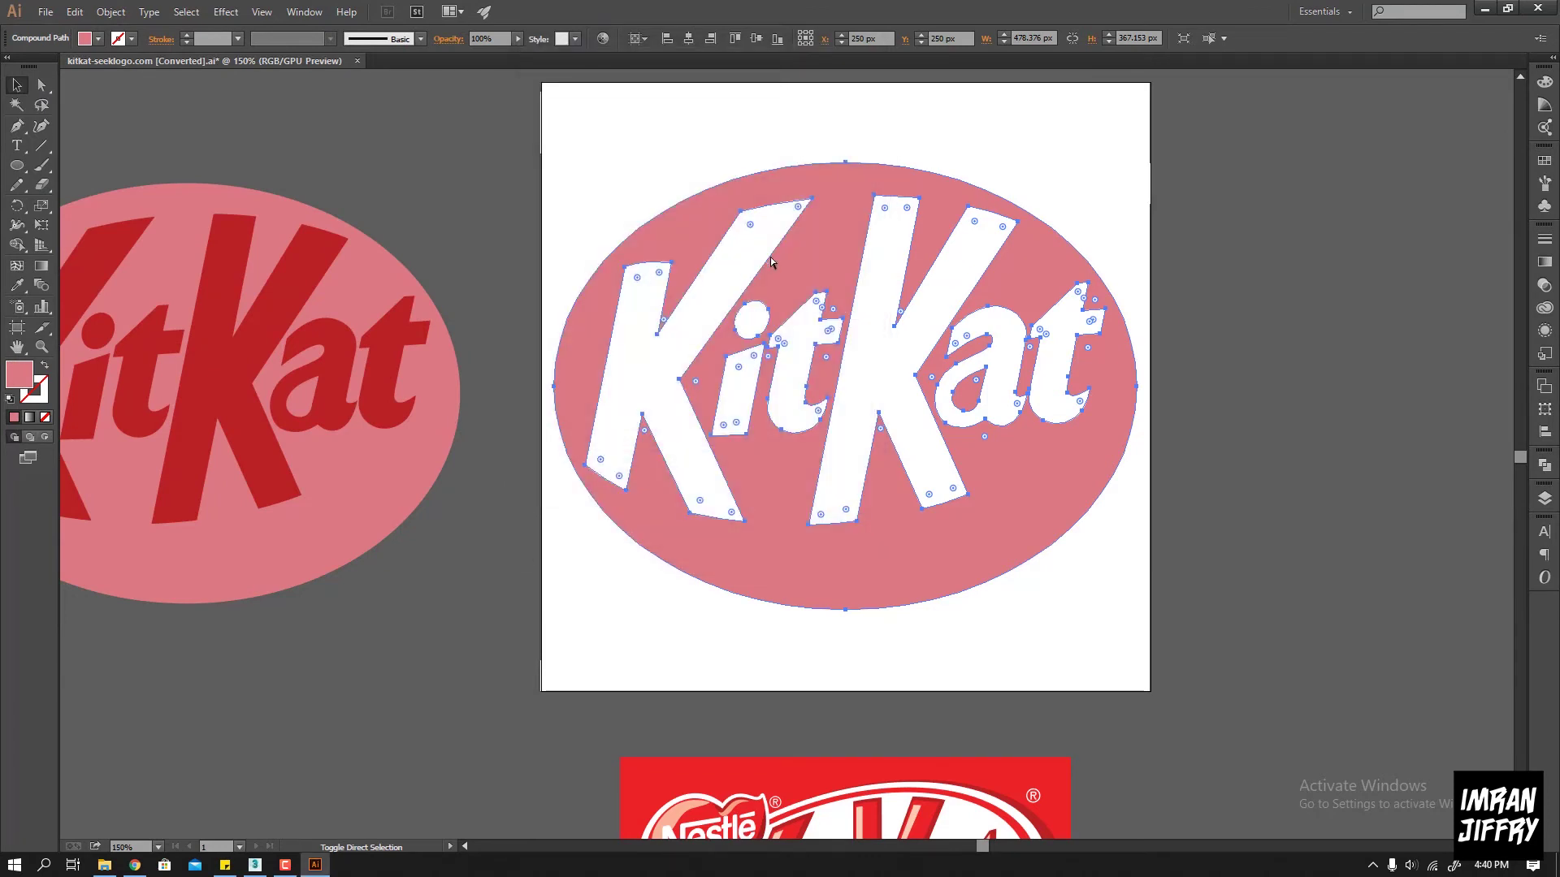
# Clone the bar as a copy and convert the new bar to an Editable Poly
pyautogui.click(255, 866)
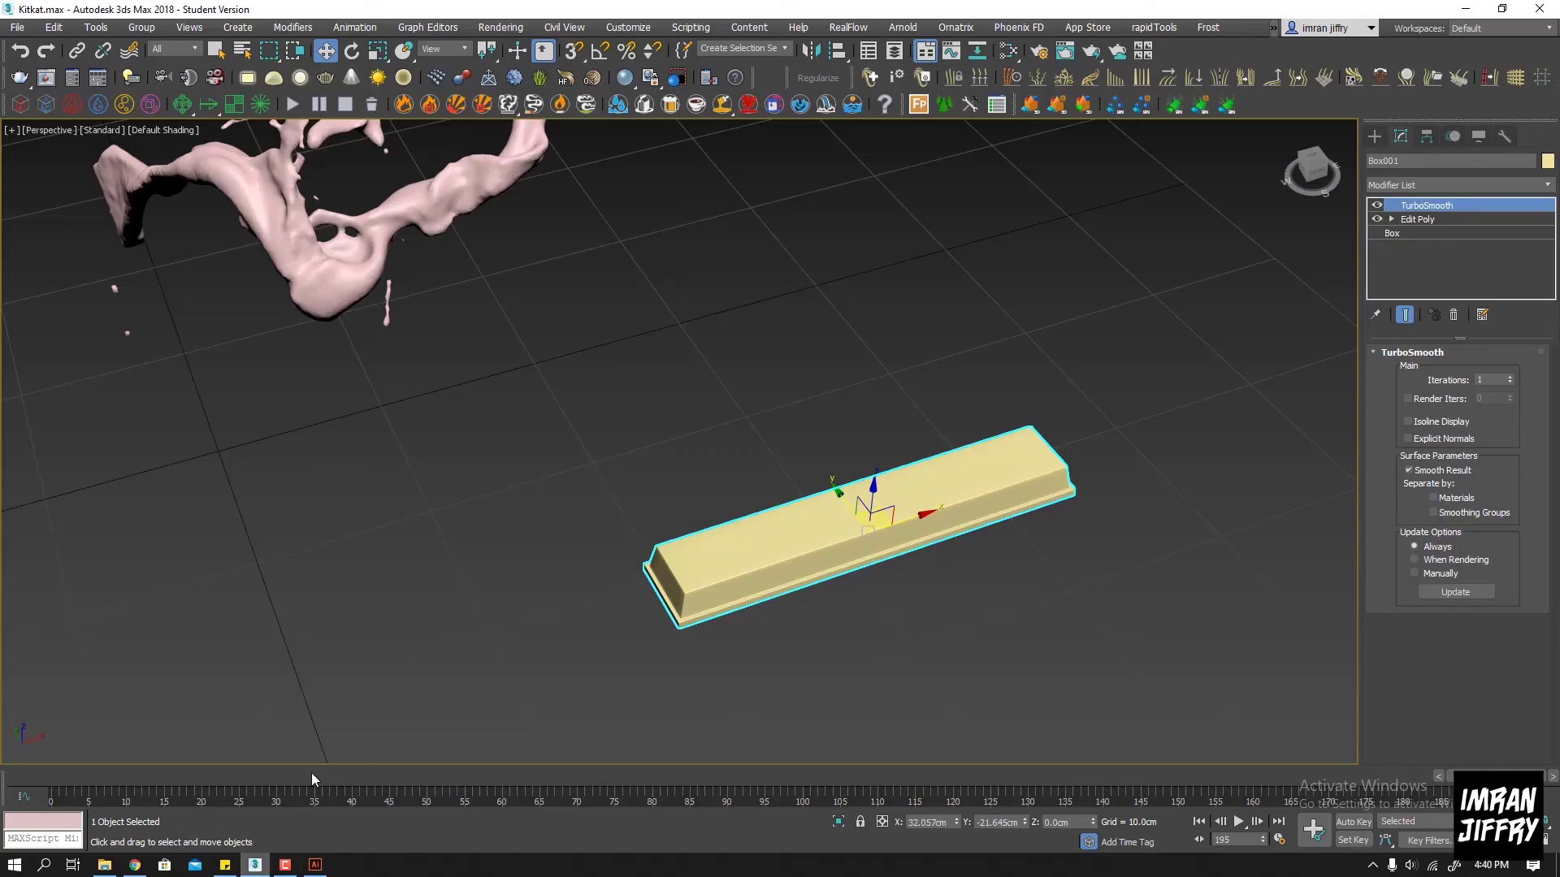
pyautogui.keyDown('alt'); pyautogui.moveTo(707, 516); pyautogui.dragTo(709, 472, button='middle'); pyautogui.keyUp('alt')
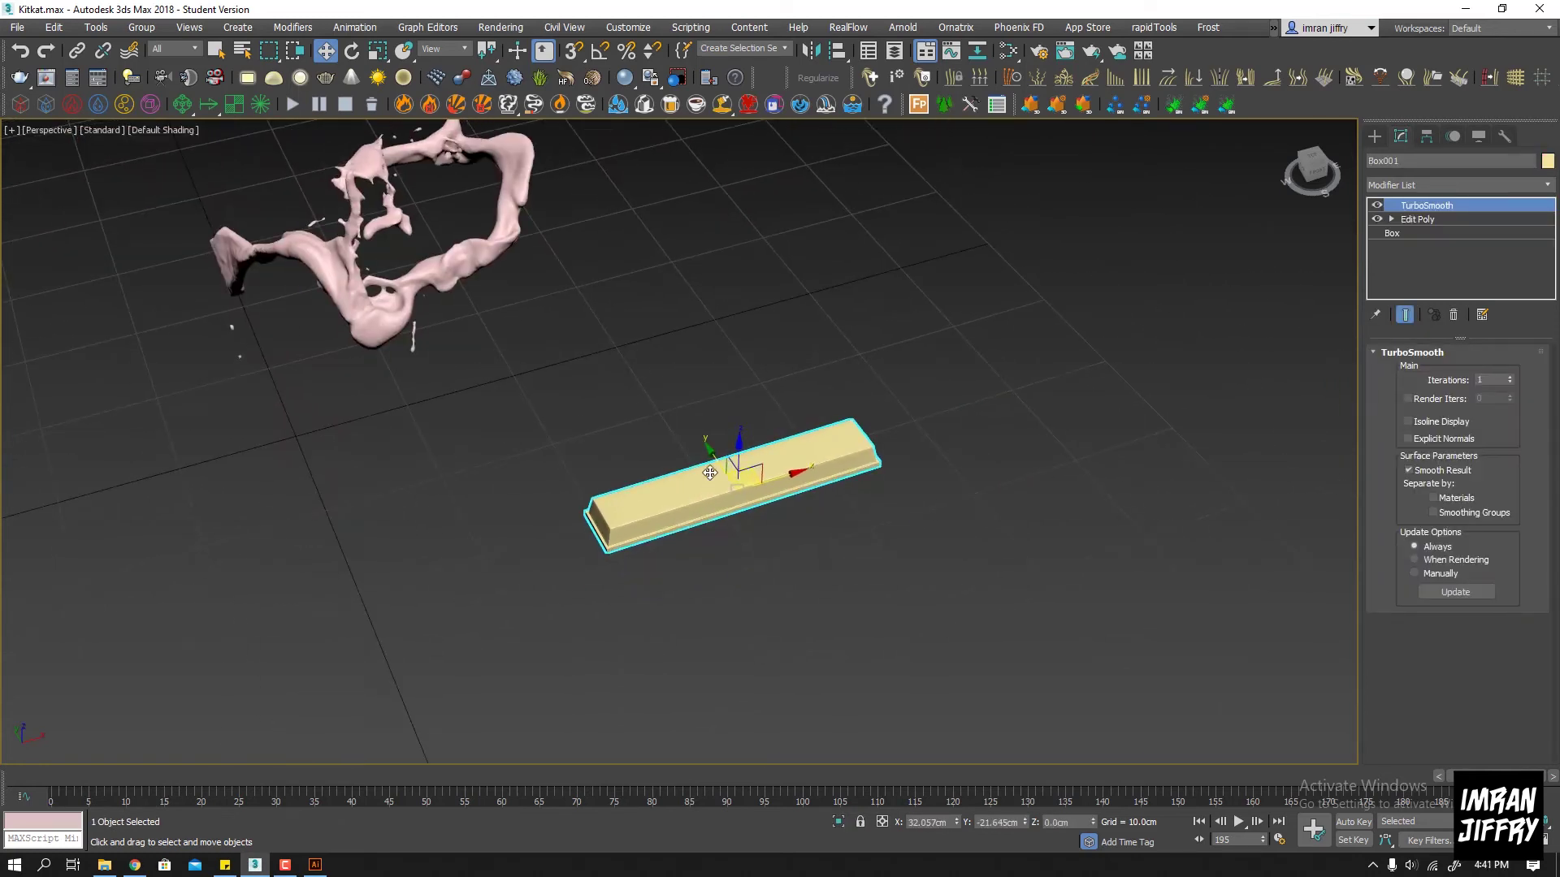
pyautogui.keyDown('shift'); pyautogui.moveTo(713, 455); pyautogui.dragTo(760, 508); pyautogui.keyUp('shift')
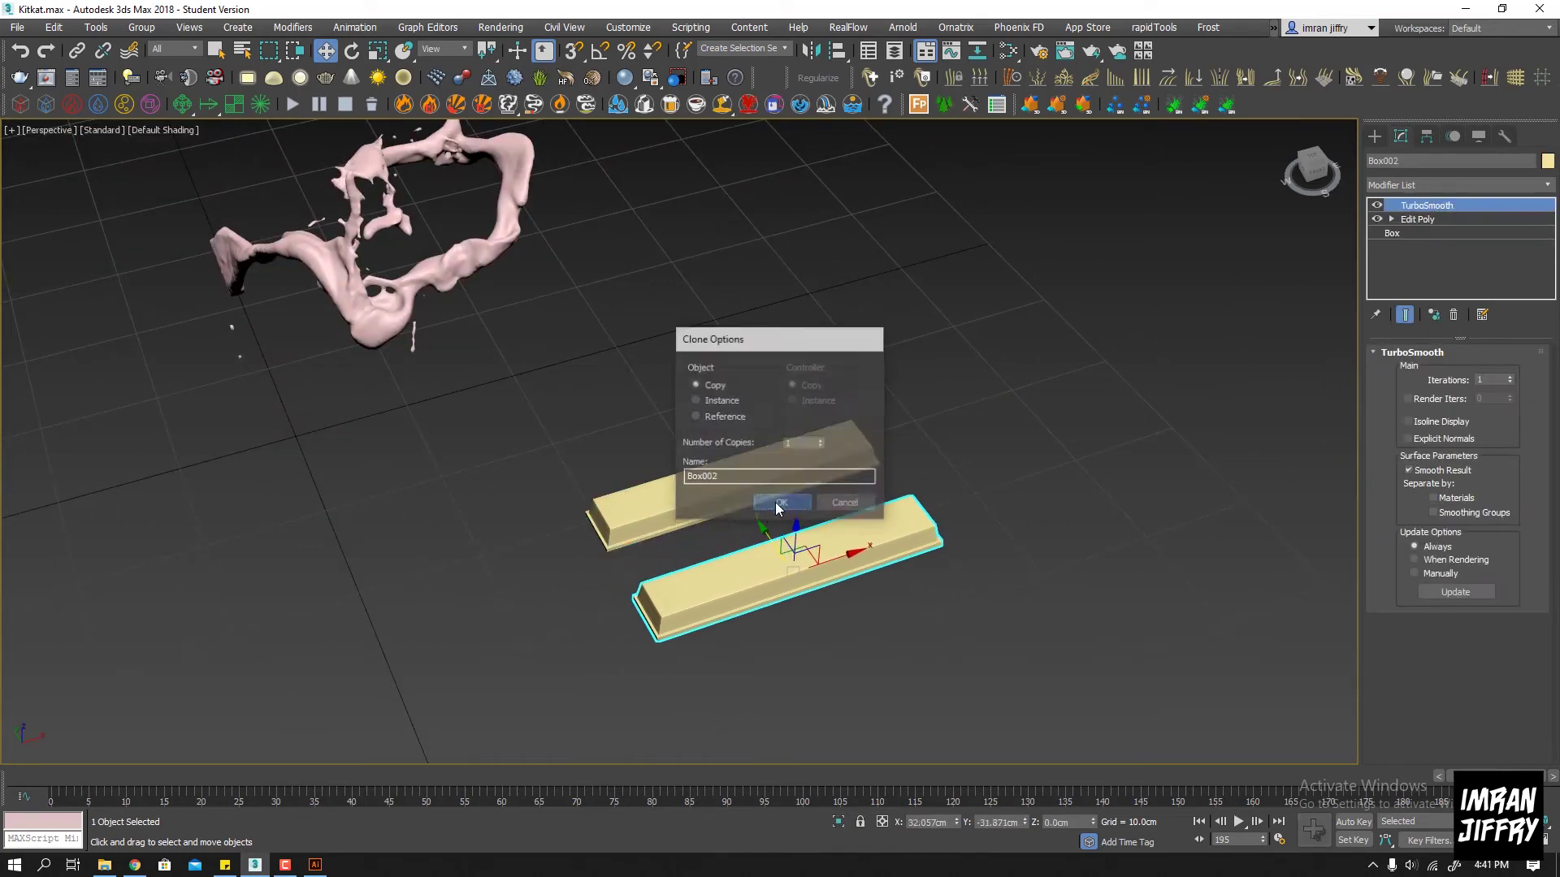
pyautogui.click(784, 498)
pyautogui.scroll(4, 800, 532)
pyautogui.moveTo(947, 484)
pyautogui.keyDown('alt'); pyautogui.mouseDown(button='middle')
pyautogui.moveTo(1009, 547)
pyautogui.moveTo(886, 464)
pyautogui.mouseUp(button='middle'); pyautogui.keyUp('alt')
pyautogui.rightClick(886, 464)
pyautogui.moveTo(916, 627)
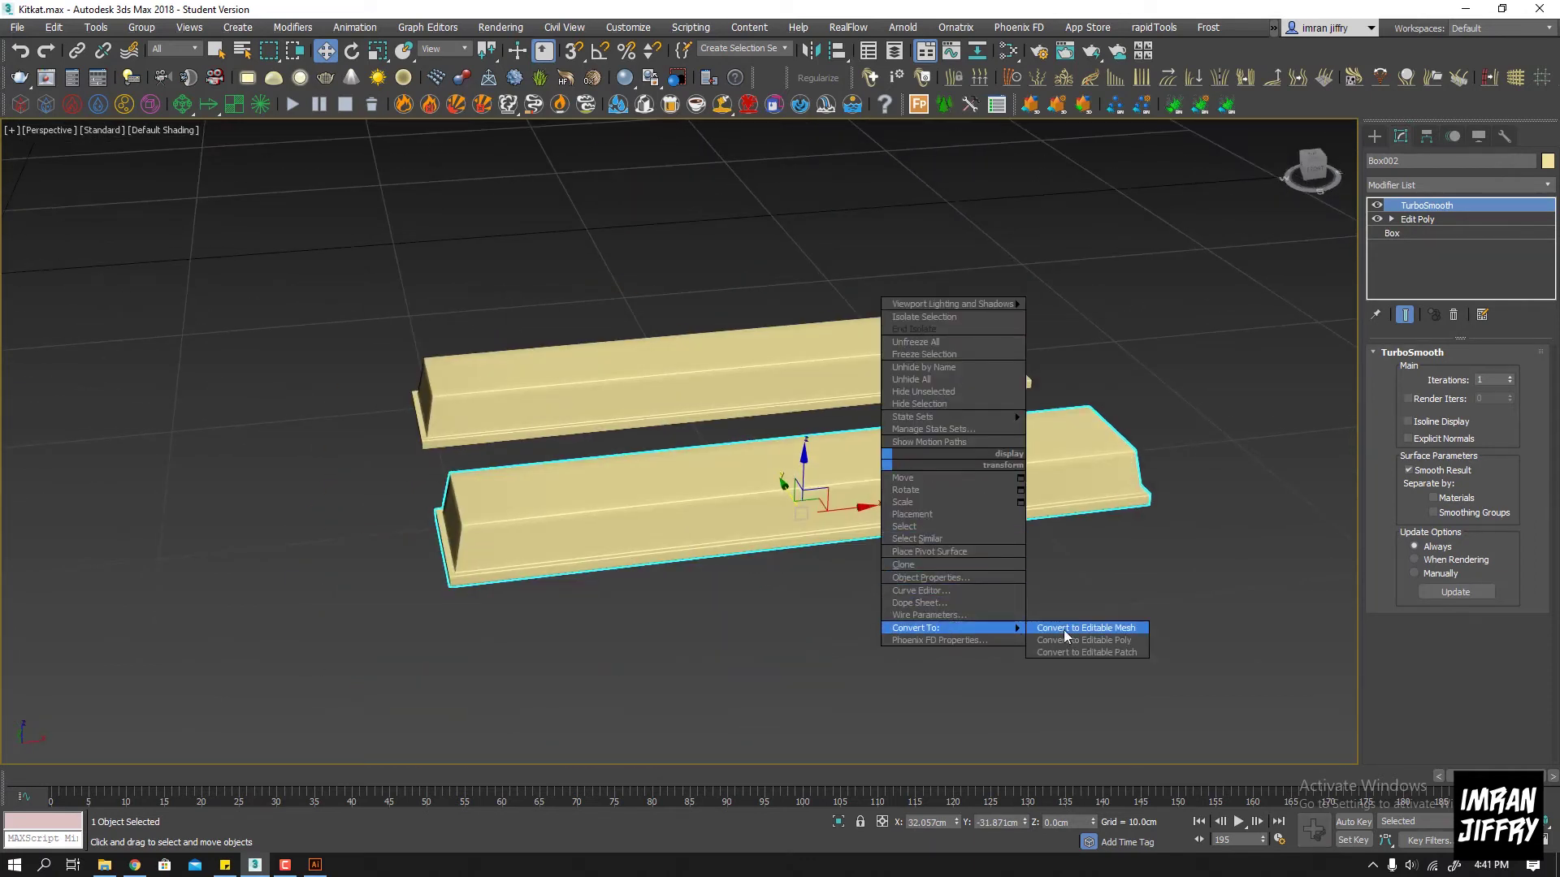
pyautogui.click(1063, 639)
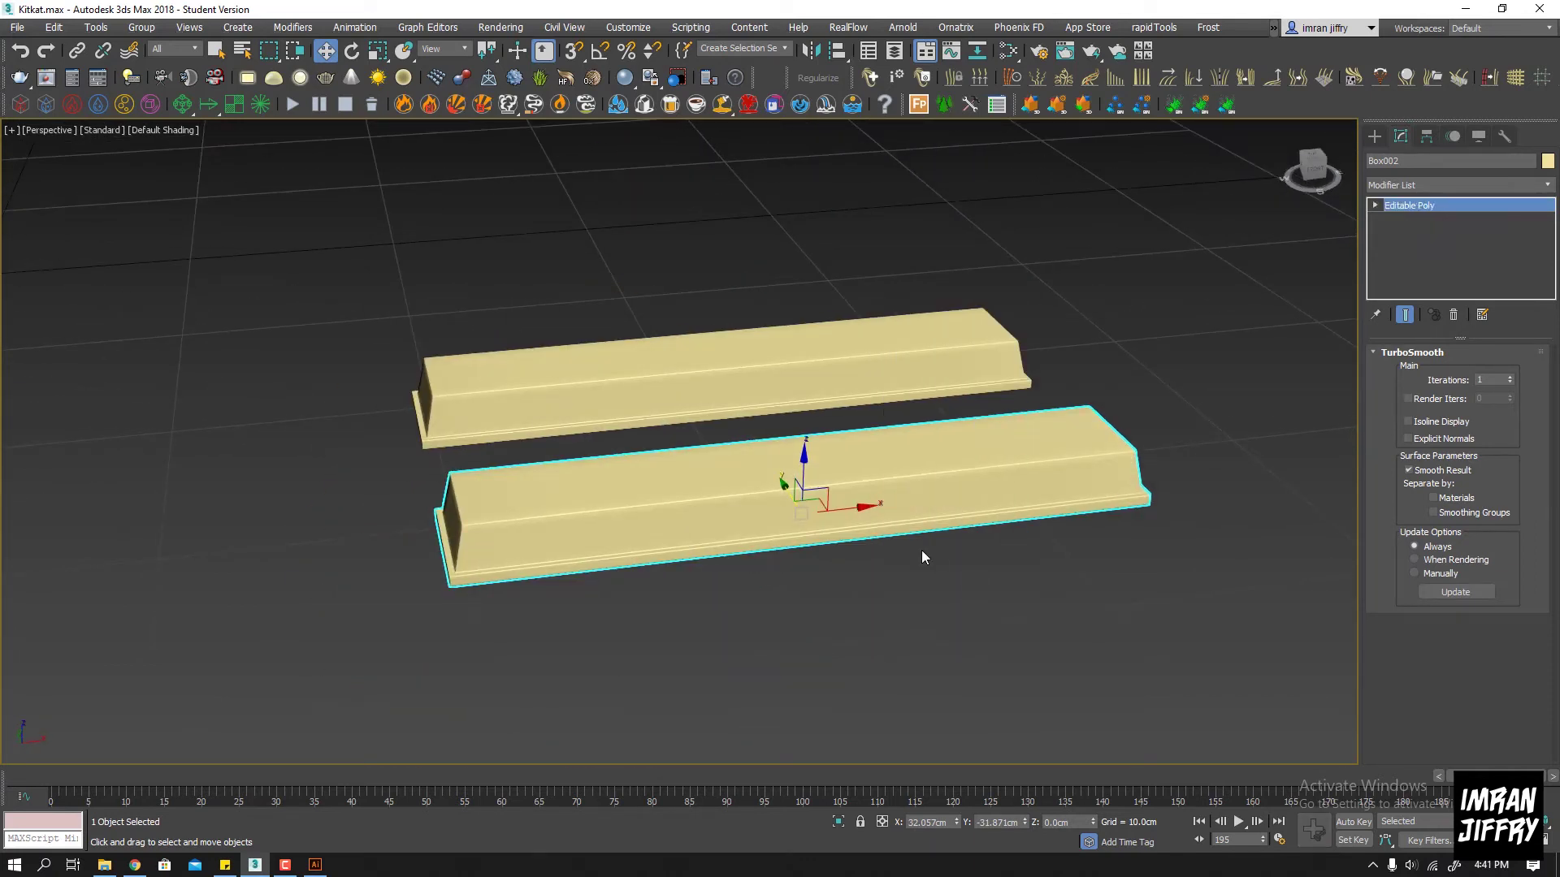
# Import the saved KitKat logo .ai file from the models folder into the scene
pyautogui.moveTo(921, 549); pyautogui.dragTo(905, 533, button='middle')
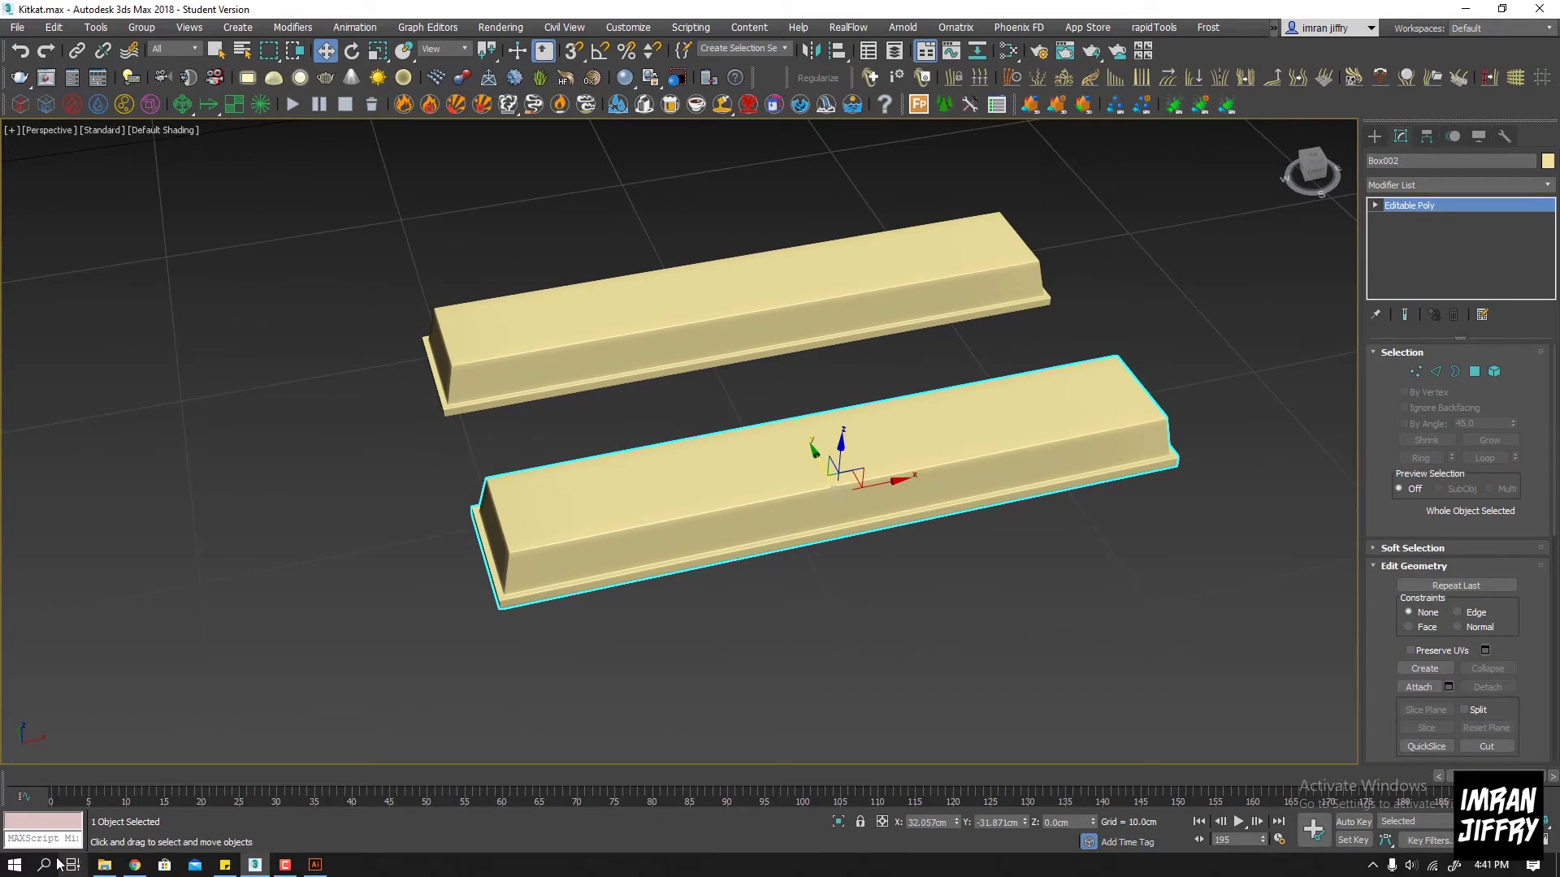
pyautogui.click(104, 864)
pyautogui.moveTo(786, 236)
pyautogui.mouseDown()
pyautogui.moveTo(1028, 551)
pyautogui.moveTo(1073, 585)
pyautogui.mouseUp()
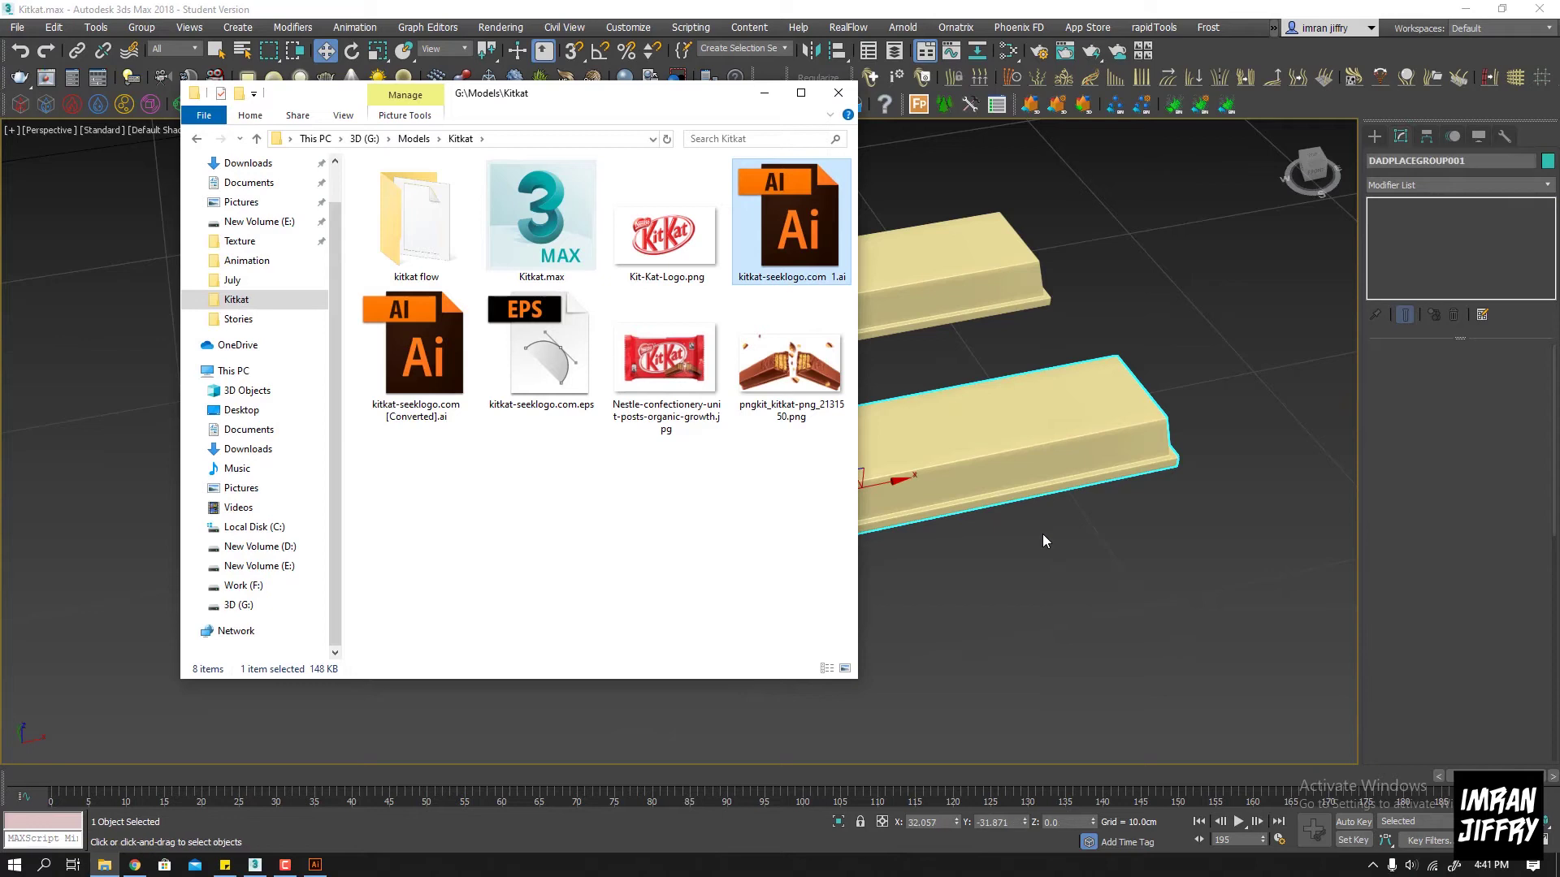
# Delete the extra KitKat logos on the left and on the bottom plane
pyautogui.click(958, 532)
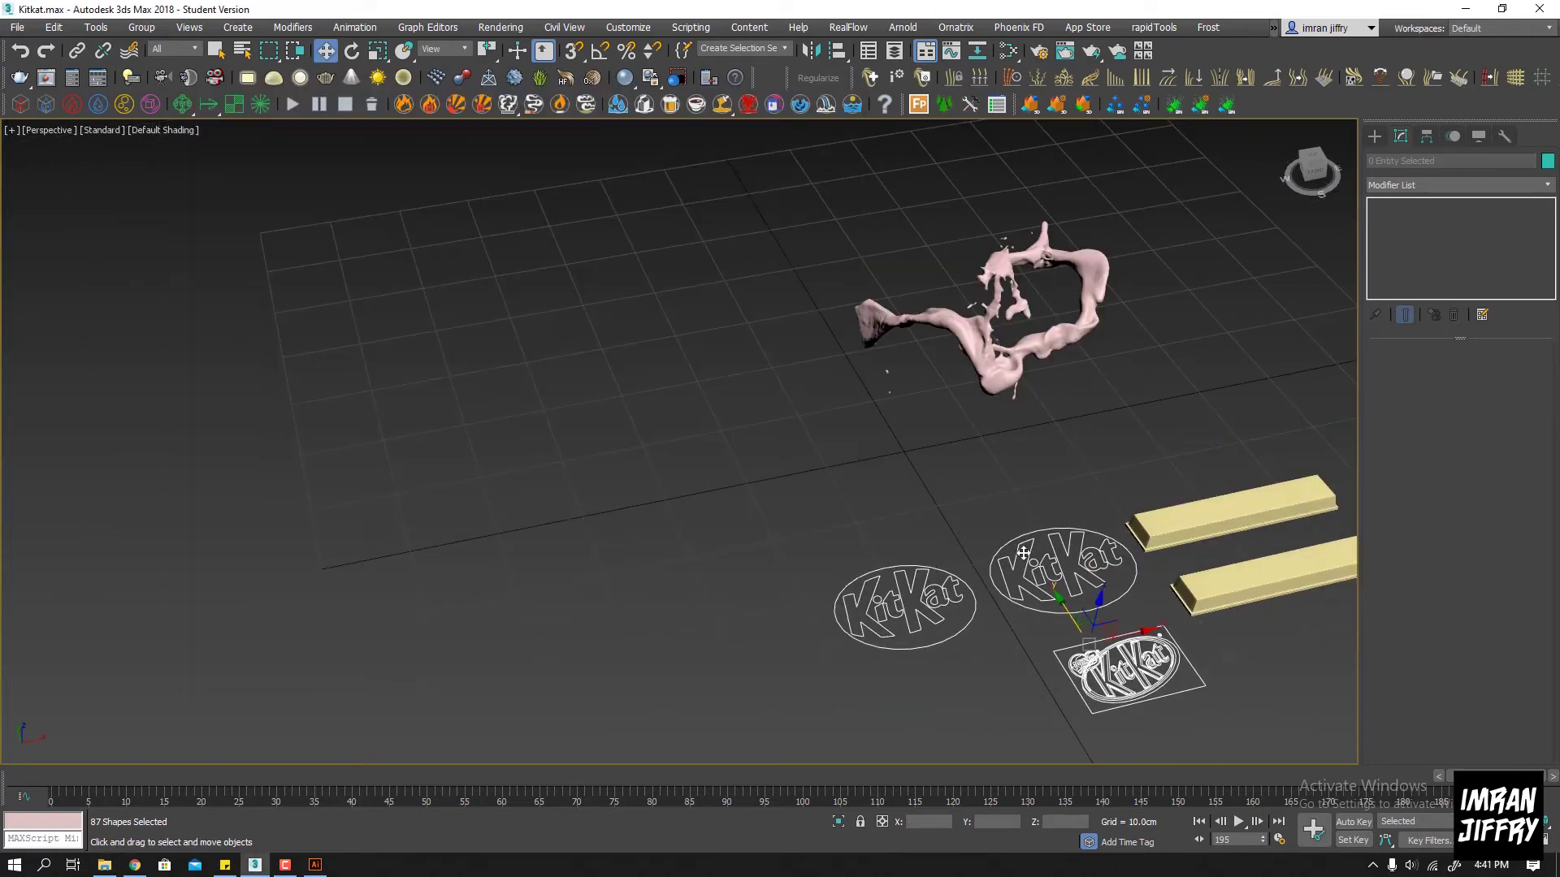
pyautogui.scroll(3, 819, 435)
pyautogui.scroll(2, 819, 434)
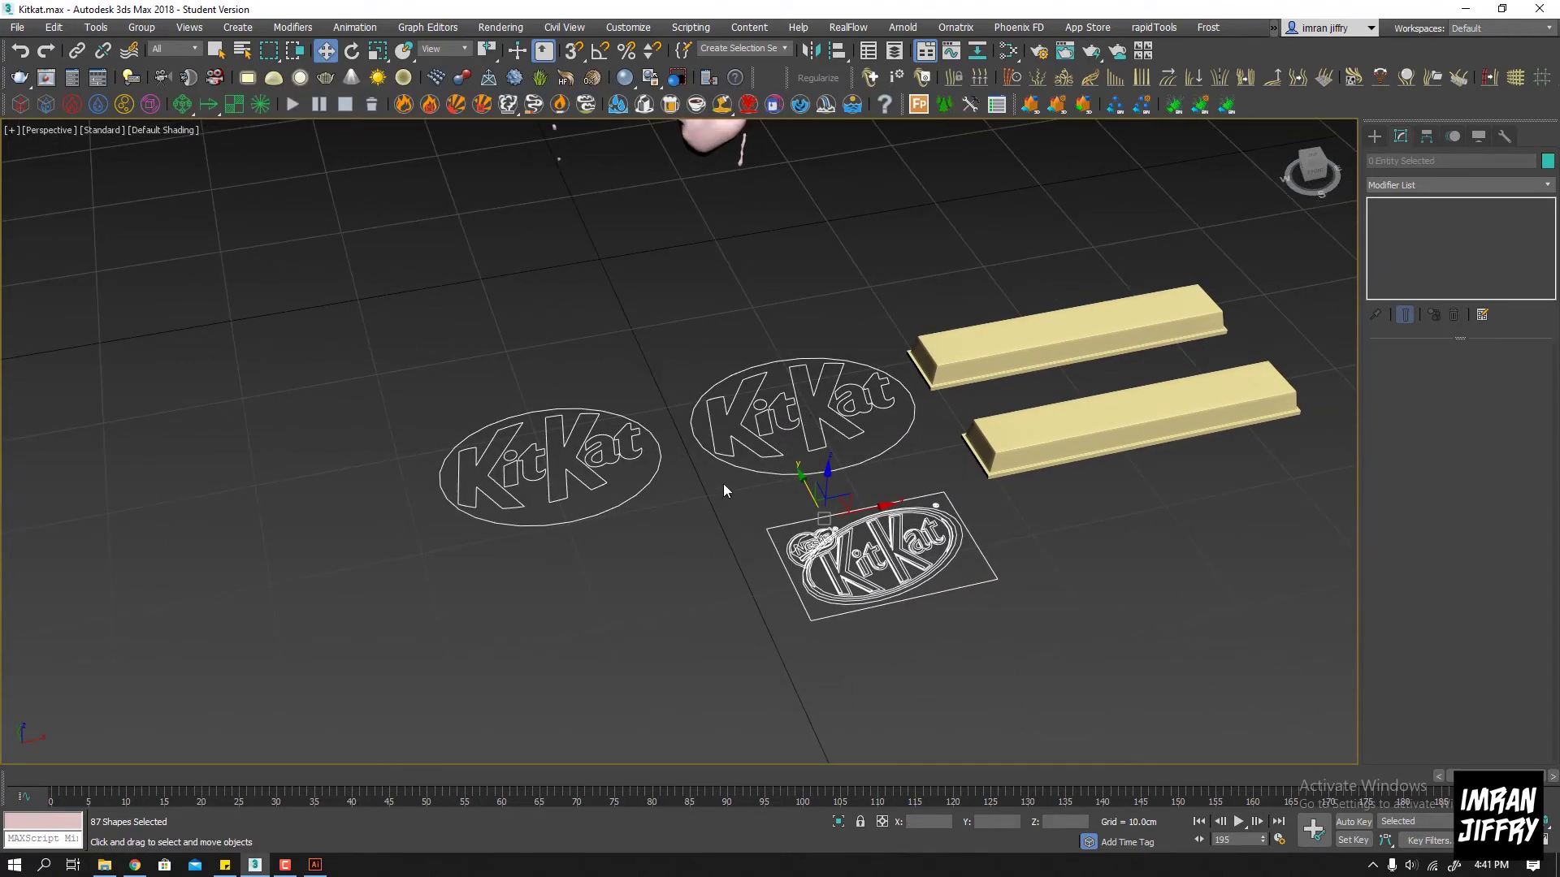
pyautogui.click(752, 471)
pyautogui.moveTo(689, 376); pyautogui.dragTo(805, 418)
pyautogui.click(826, 307)
pyautogui.scroll(5, 816, 409)
pyautogui.click(810, 375)
pyautogui.click(609, 383)
pyautogui.scroll(-6, 608, 380)
pyautogui.moveTo(174, 377); pyautogui.dragTo(477, 588)
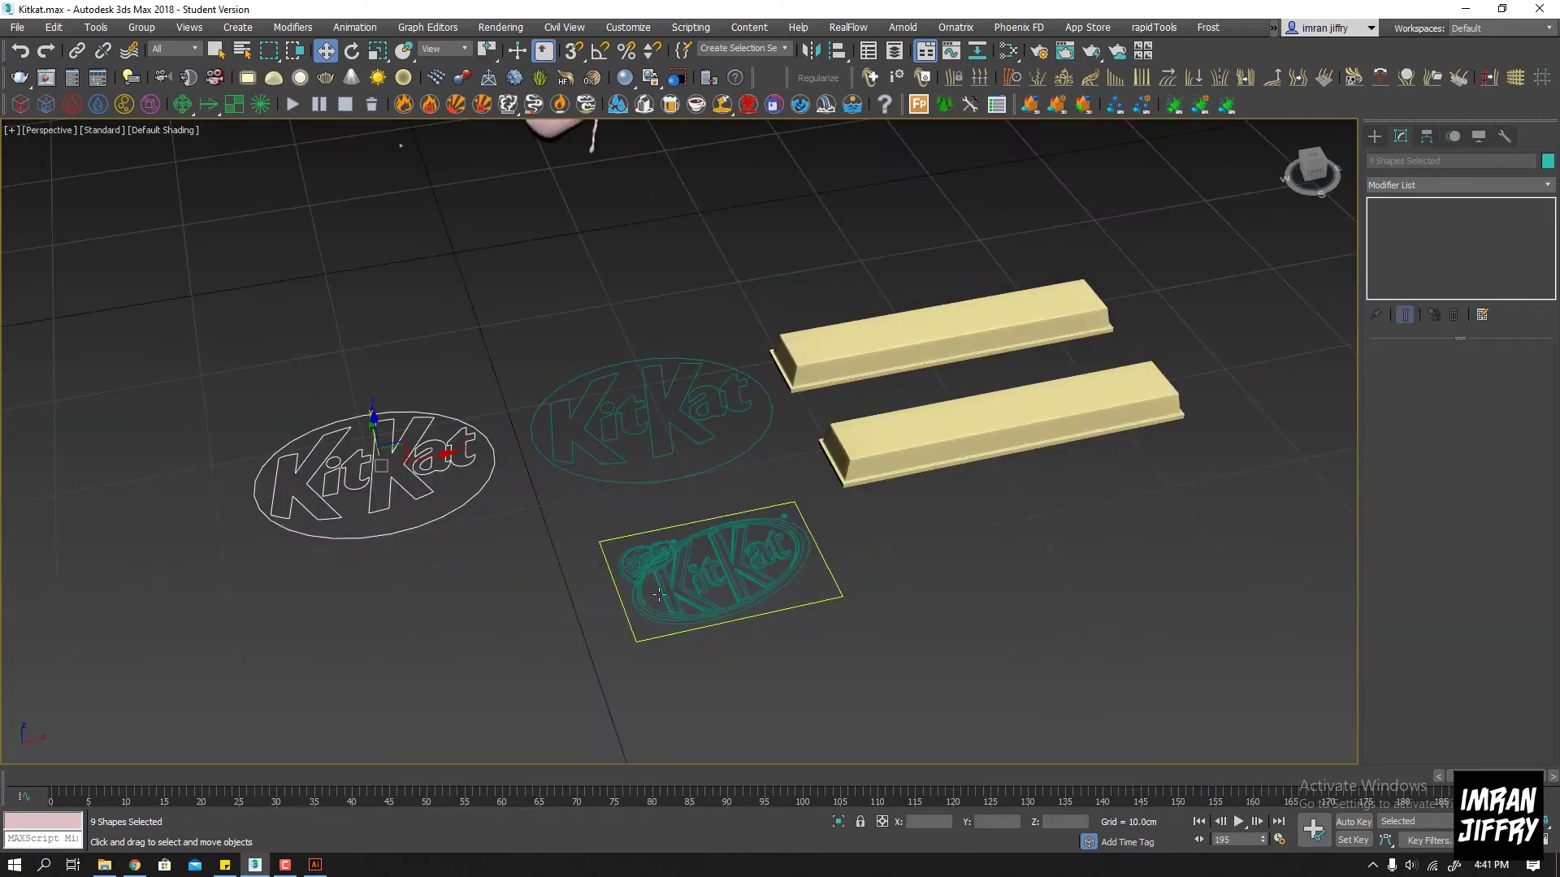
pyautogui.press('Delete')
pyautogui.moveTo(557, 647); pyautogui.dragTo(844, 535)
pyautogui.press('Delete')
# Make the logo's outer ellipse an Editable Spline and begin attaching the letters to it
pyautogui.click(652, 394)
pyautogui.scroll(5, 644, 407)
pyautogui.scroll(-4, 634, 398)
pyautogui.scroll(3, 624, 382)
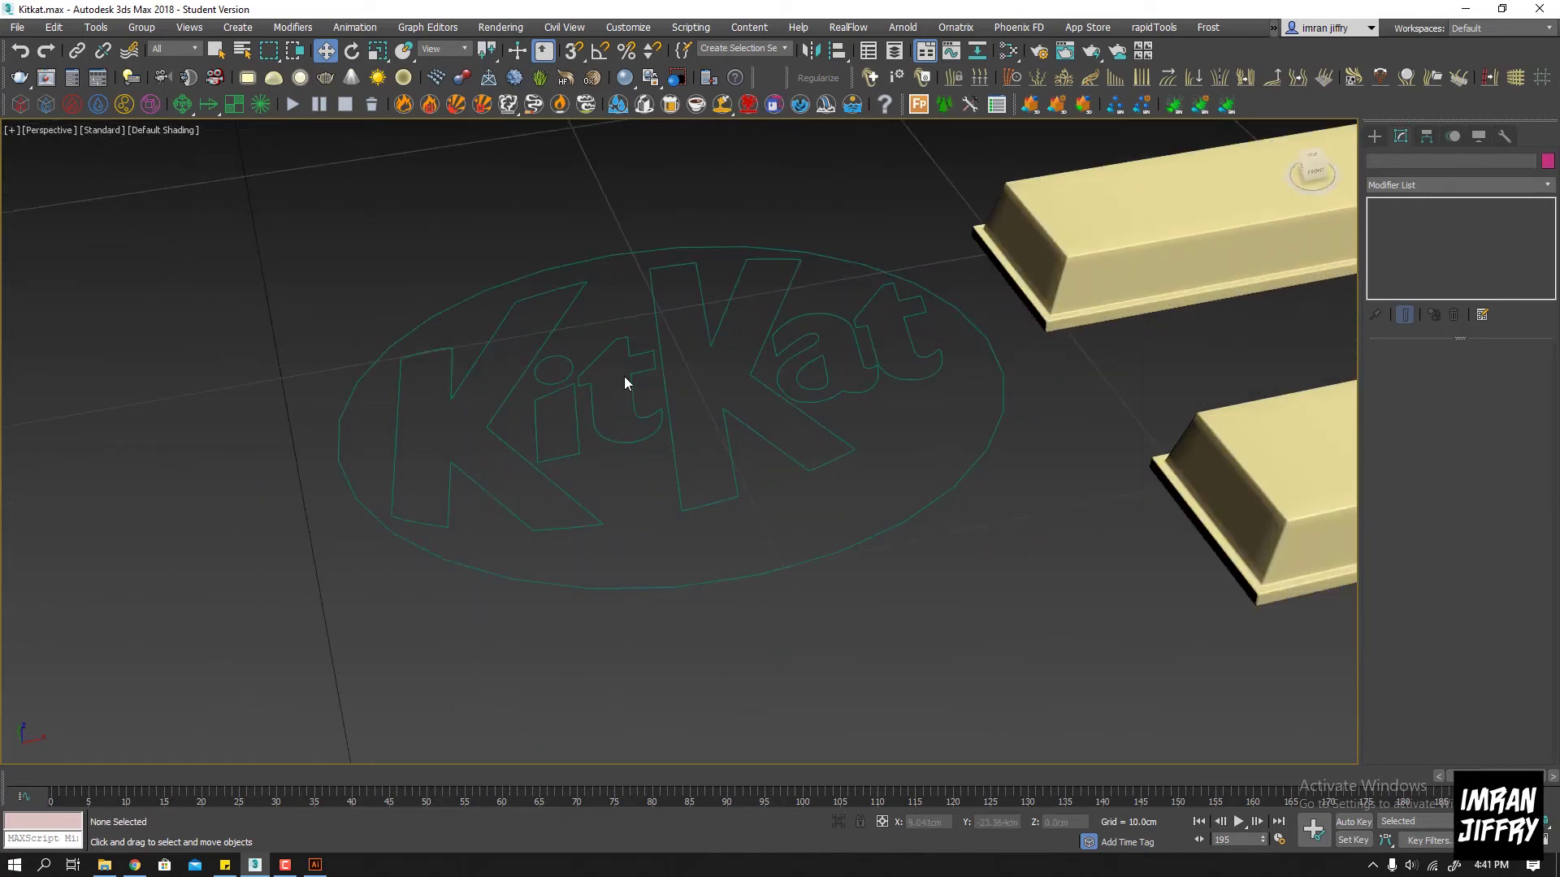
pyautogui.scroll(-1, 569, 357)
pyautogui.click(524, 341)
pyautogui.rightClick(507, 304)
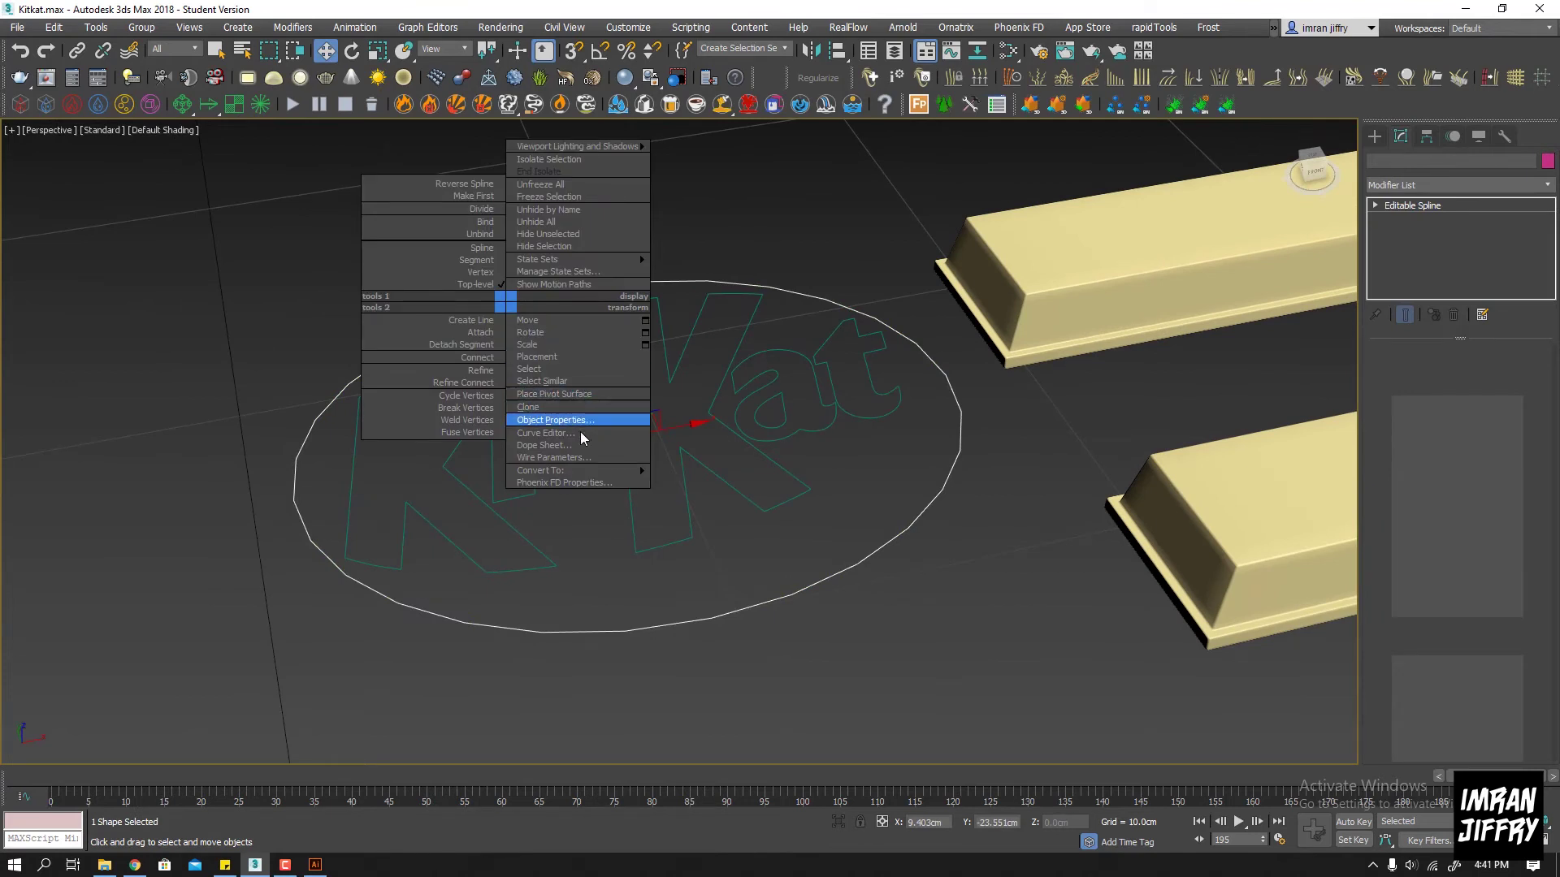
pyautogui.click(461, 458)
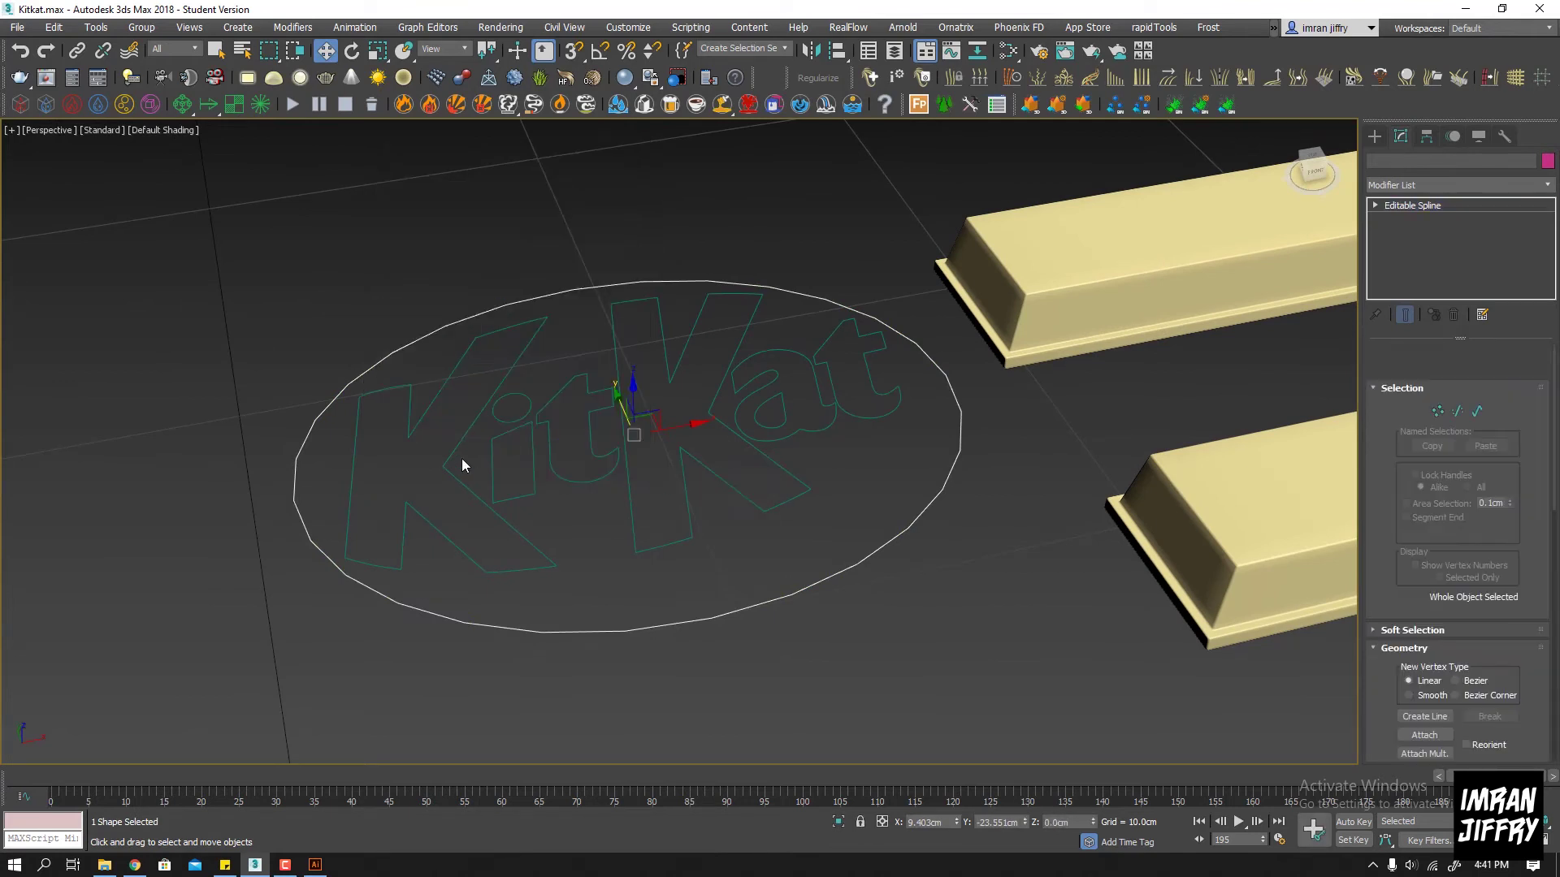
pyautogui.scroll(-3, 1382, 586)
pyautogui.click(1399, 541)
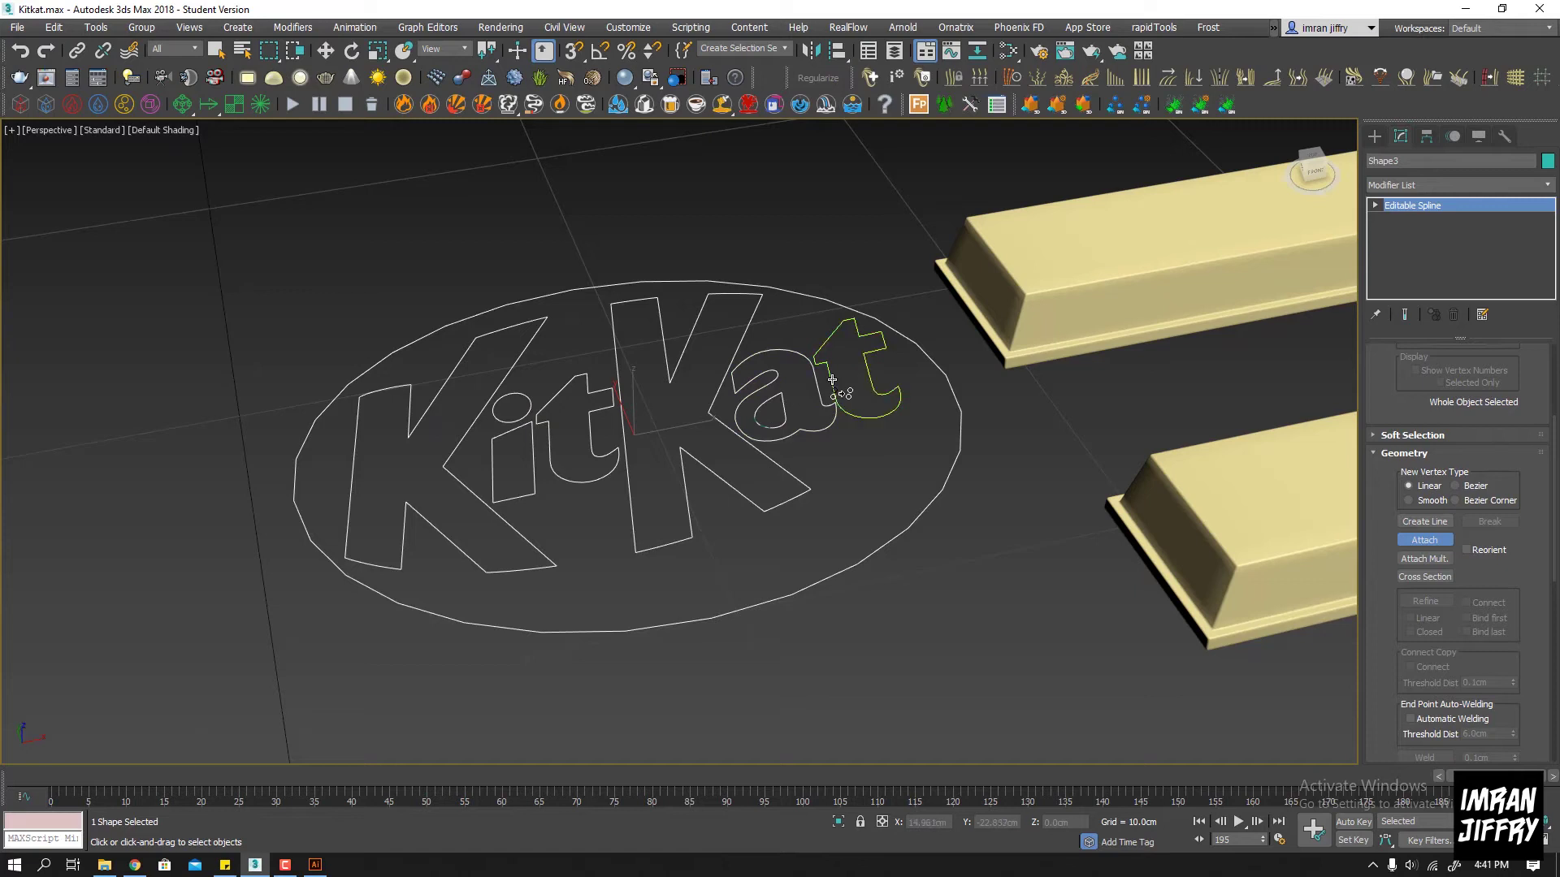
# Add a Shell modifier to the logo spline with a 2.31cm outer amount
pyautogui.press('w')
pyautogui.click(1417, 188)
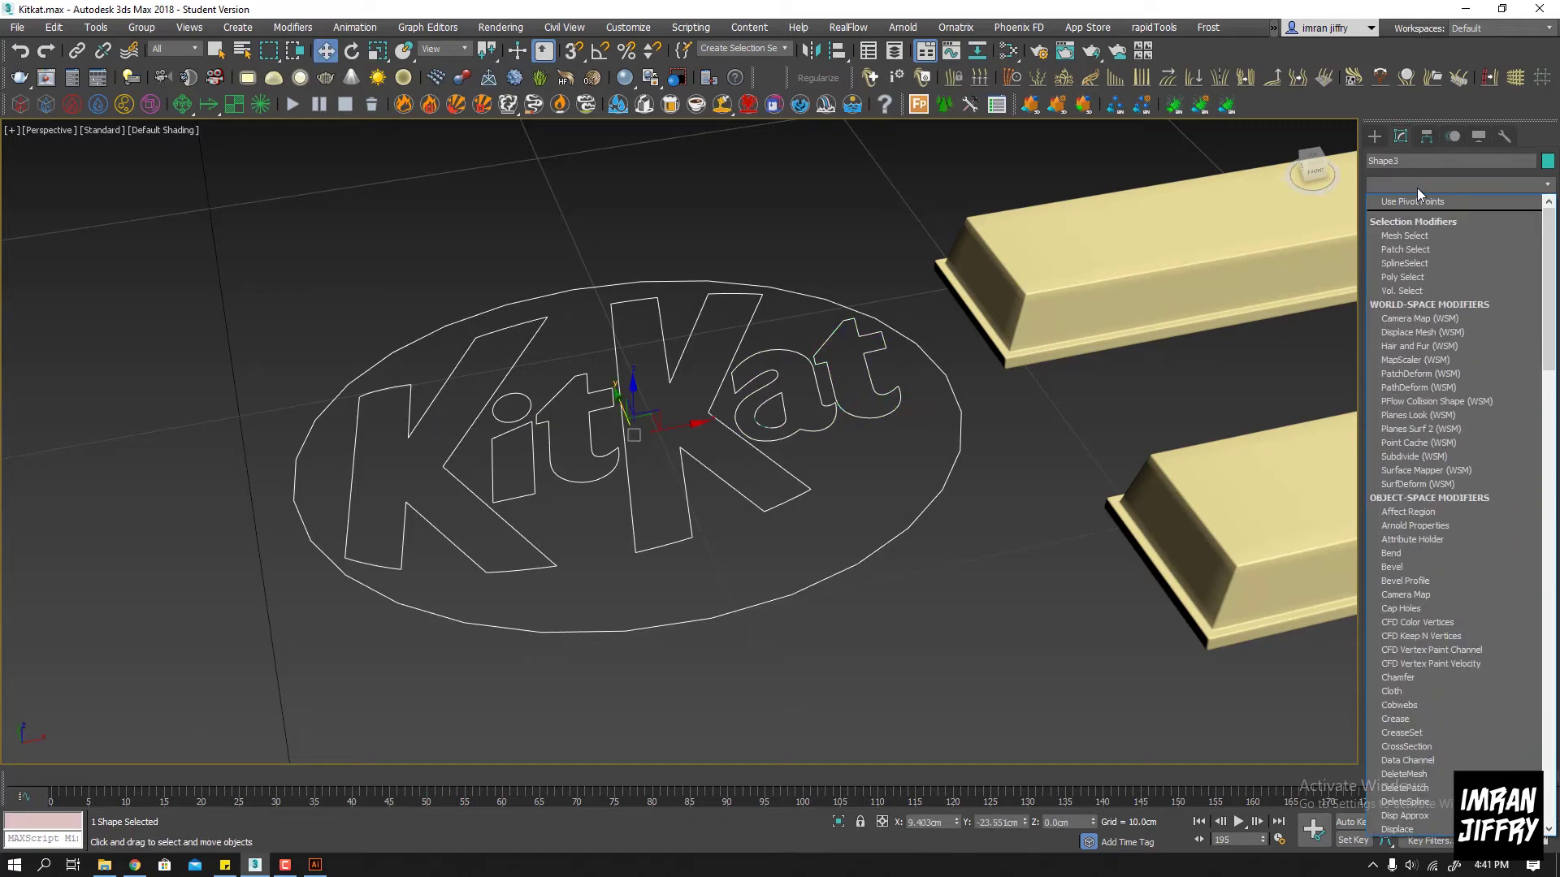
pyautogui.click(1417, 187)
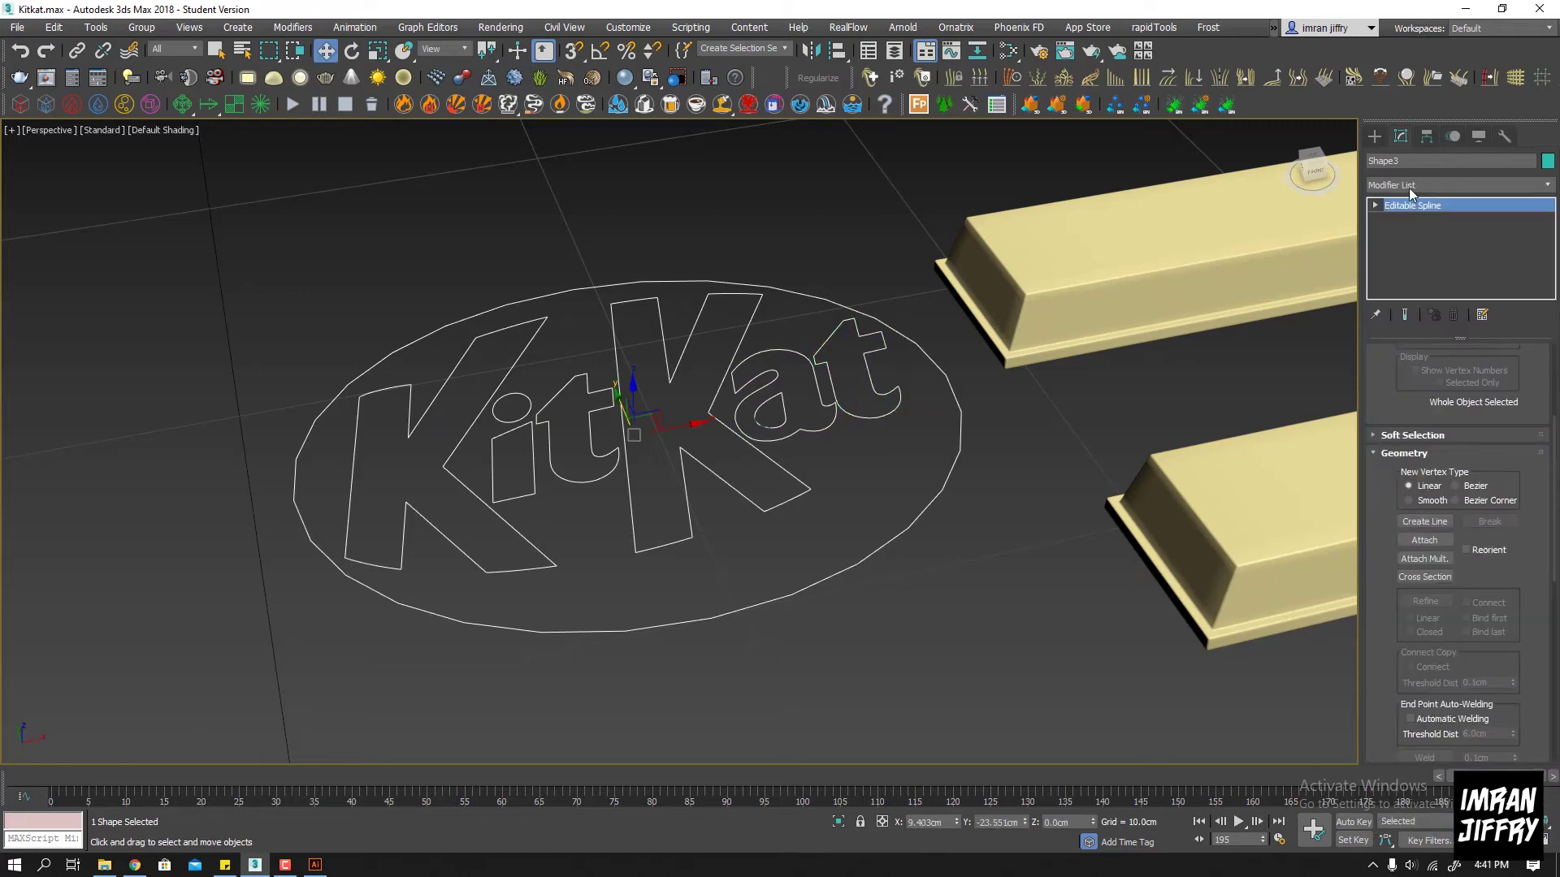
pyautogui.click(1417, 183)
pyautogui.write('shell')
pyautogui.press('Return')
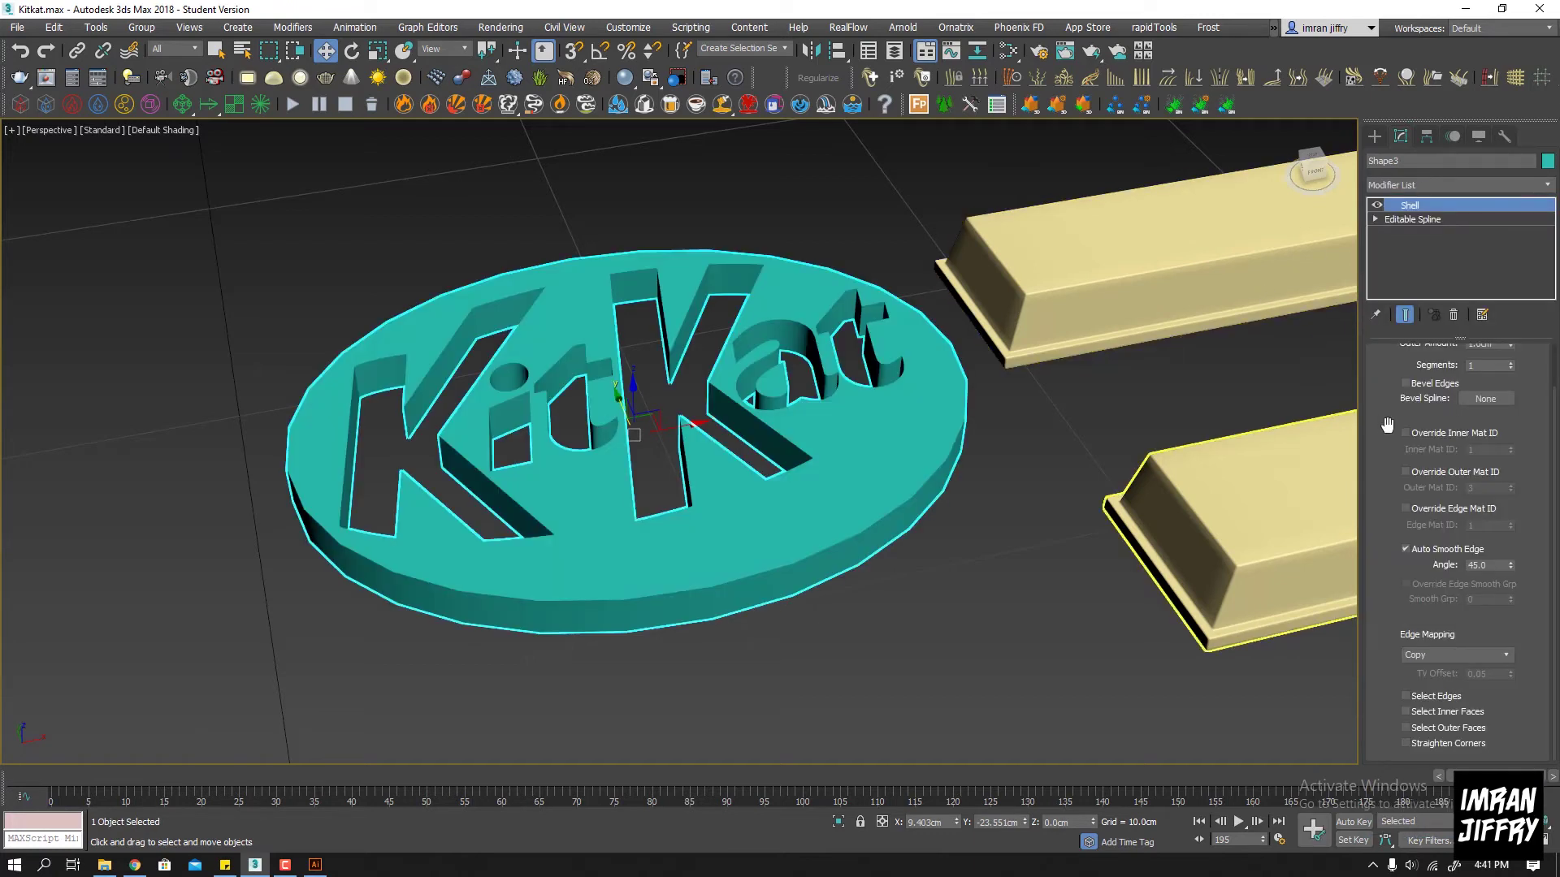
pyautogui.scroll(2, 1530, 441)
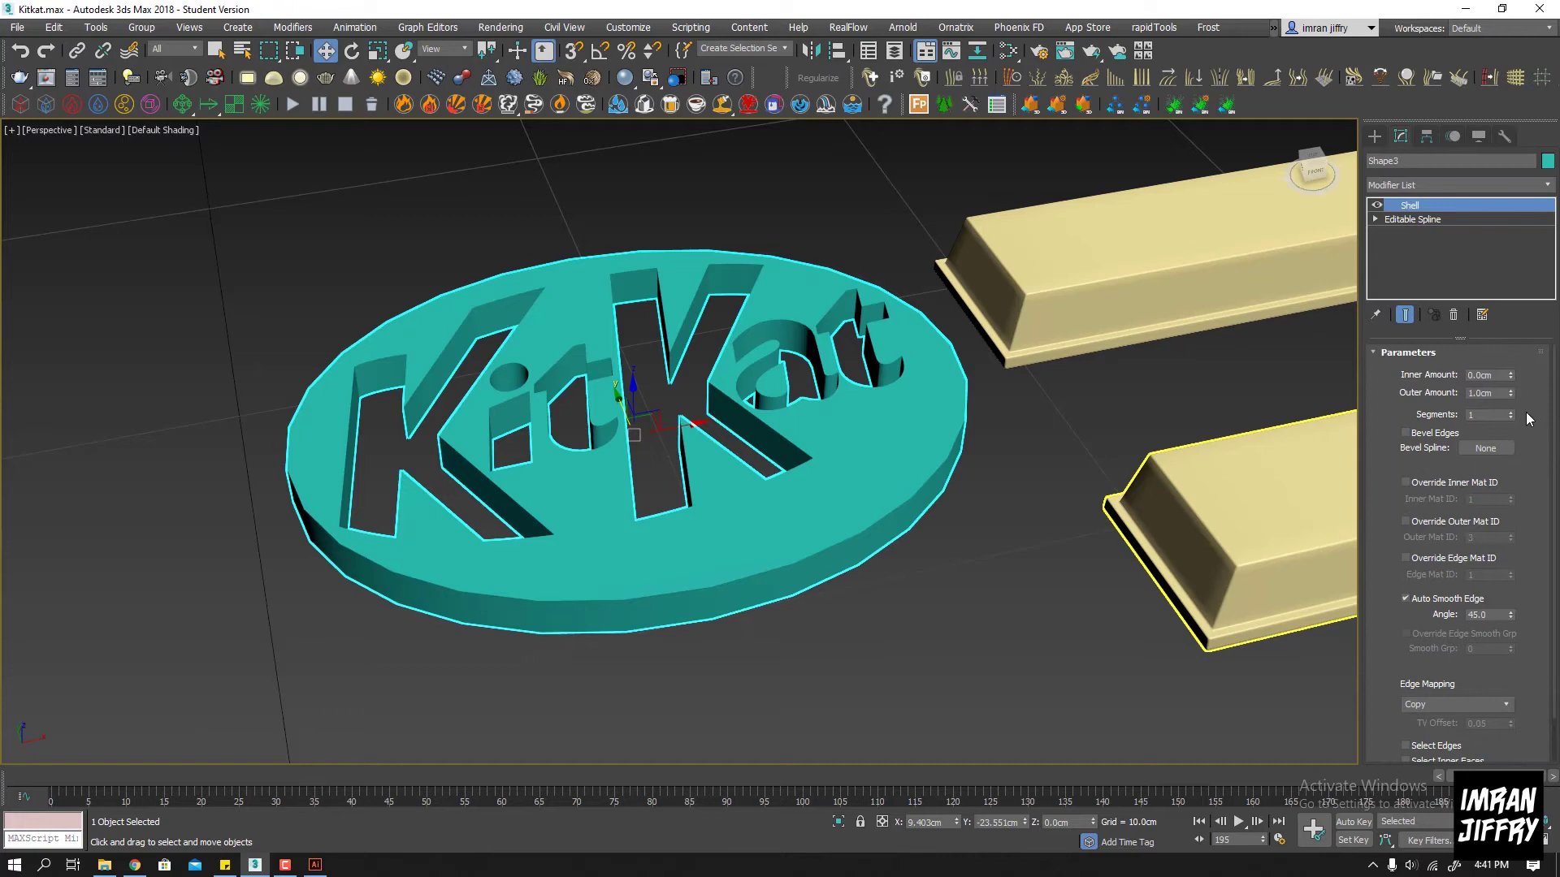
pyautogui.moveTo(1513, 392); pyautogui.dragTo(1512, 366)
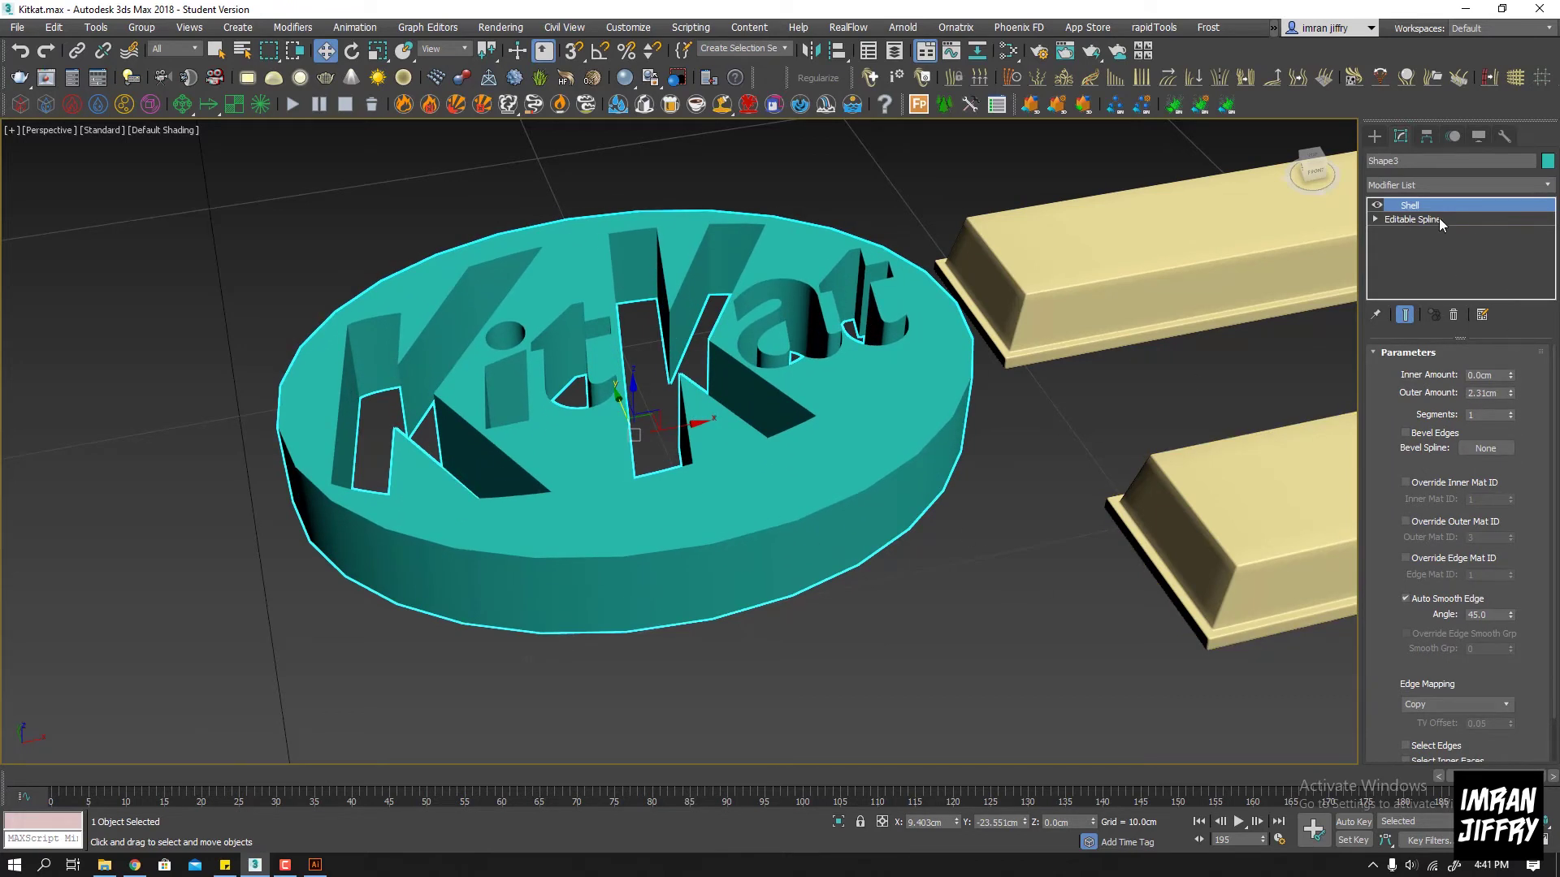
# Scale the KitKat logo disc down beside the bars
pyautogui.moveTo(927, 572)
pyautogui.keyDown('alt'); pyautogui.mouseDown(button='middle')
pyautogui.moveTo(1054, 582)
pyautogui.moveTo(922, 602)
pyautogui.mouseUp(button='middle'); pyautogui.keyUp('alt')
pyautogui.scroll(-3, 813, 488)
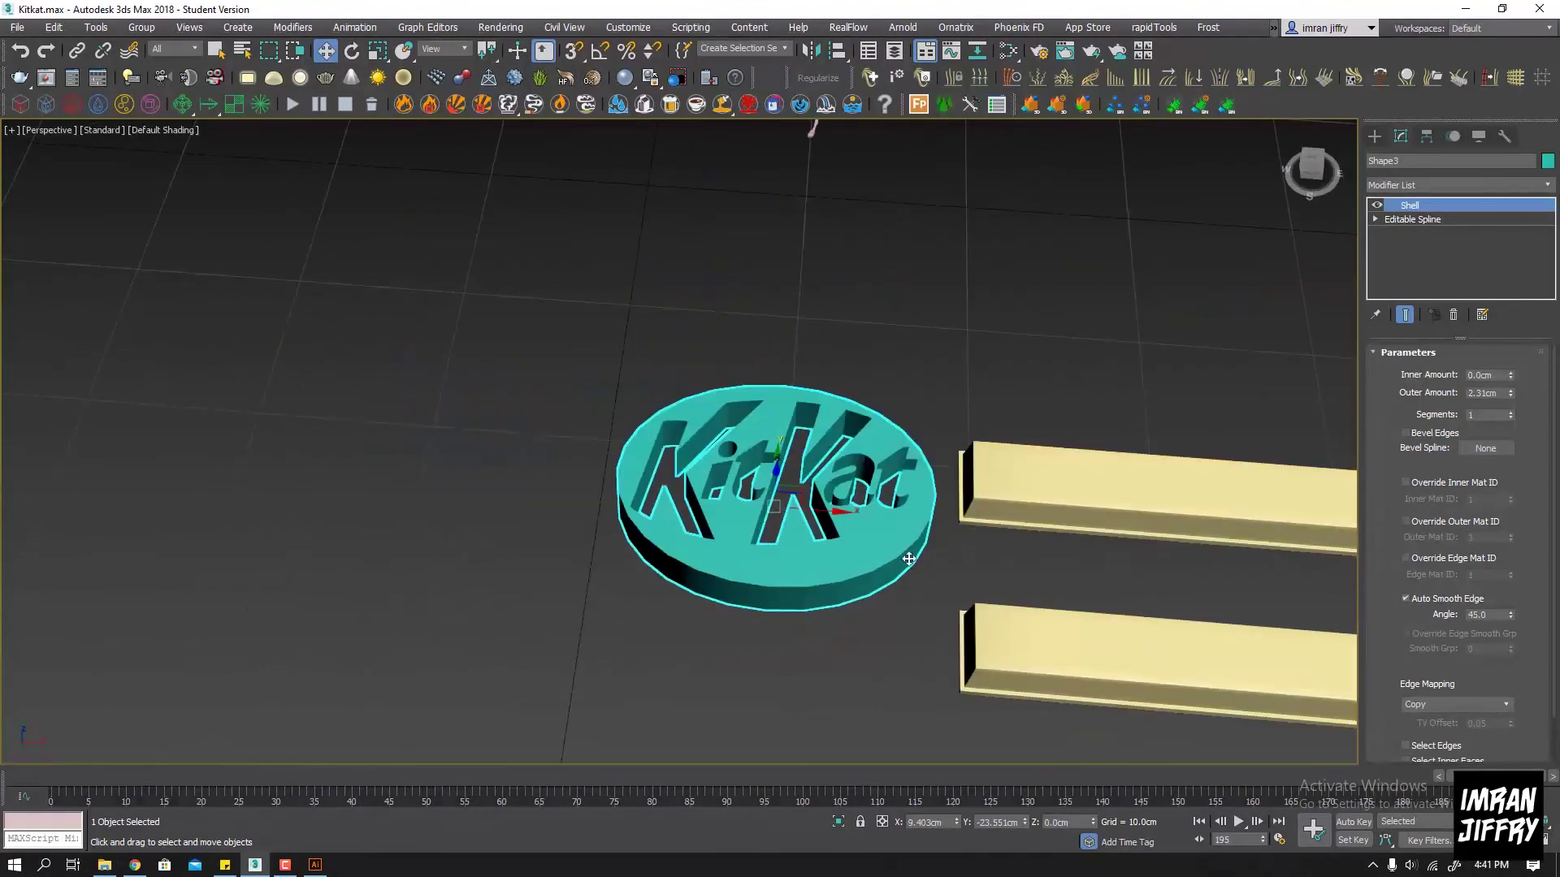
pyautogui.keyDown('alt'); pyautogui.moveTo(812, 488); pyautogui.dragTo(704, 461, button='middle'); pyautogui.keyUp('alt')
pyautogui.press('r')
pyautogui.moveTo(703, 462); pyautogui.dragTo(627, 522)
# Select the KitKat disc and align it onto the lower bar
pyautogui.click(664, 549)
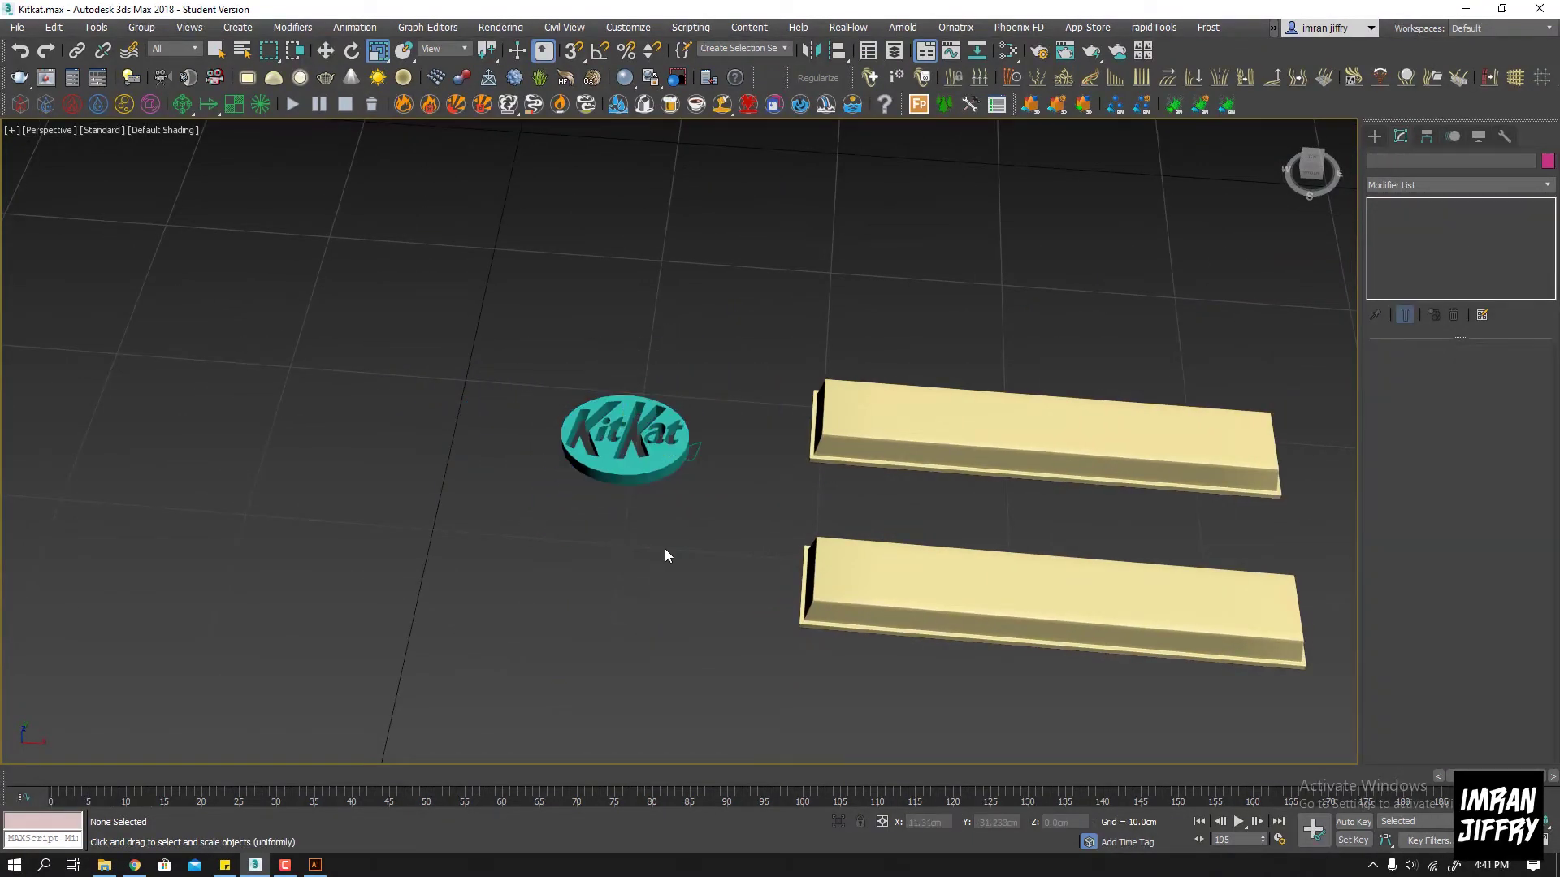
pyautogui.moveTo(664, 548); pyautogui.dragTo(560, 397, button='middle')
pyautogui.click(560, 397)
pyautogui.scroll(5, 536, 375)
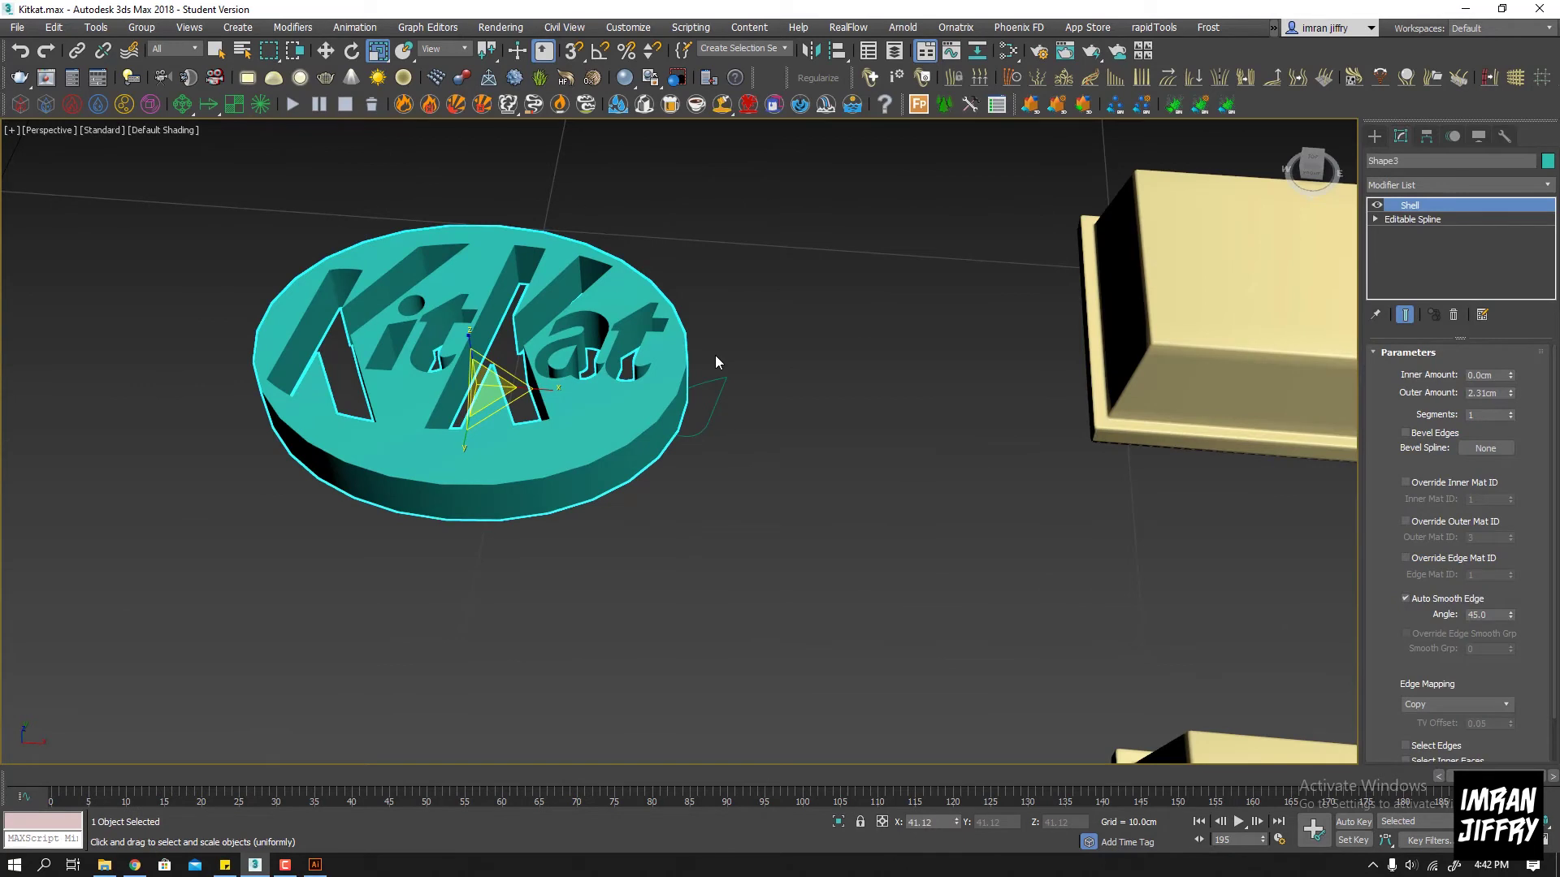
pyautogui.moveTo(716, 357); pyautogui.dragTo(727, 407)
pyautogui.click(686, 439)
pyautogui.click(625, 433)
pyautogui.keyDown('alt'); pyautogui.moveTo(574, 442); pyautogui.dragTo(629, 474, button='middle'); pyautogui.keyUp('alt')
pyautogui.hotkey('alt', 'w')
pyautogui.scroll(-3, 509, 320)
pyautogui.hotkey('alt', 'w')
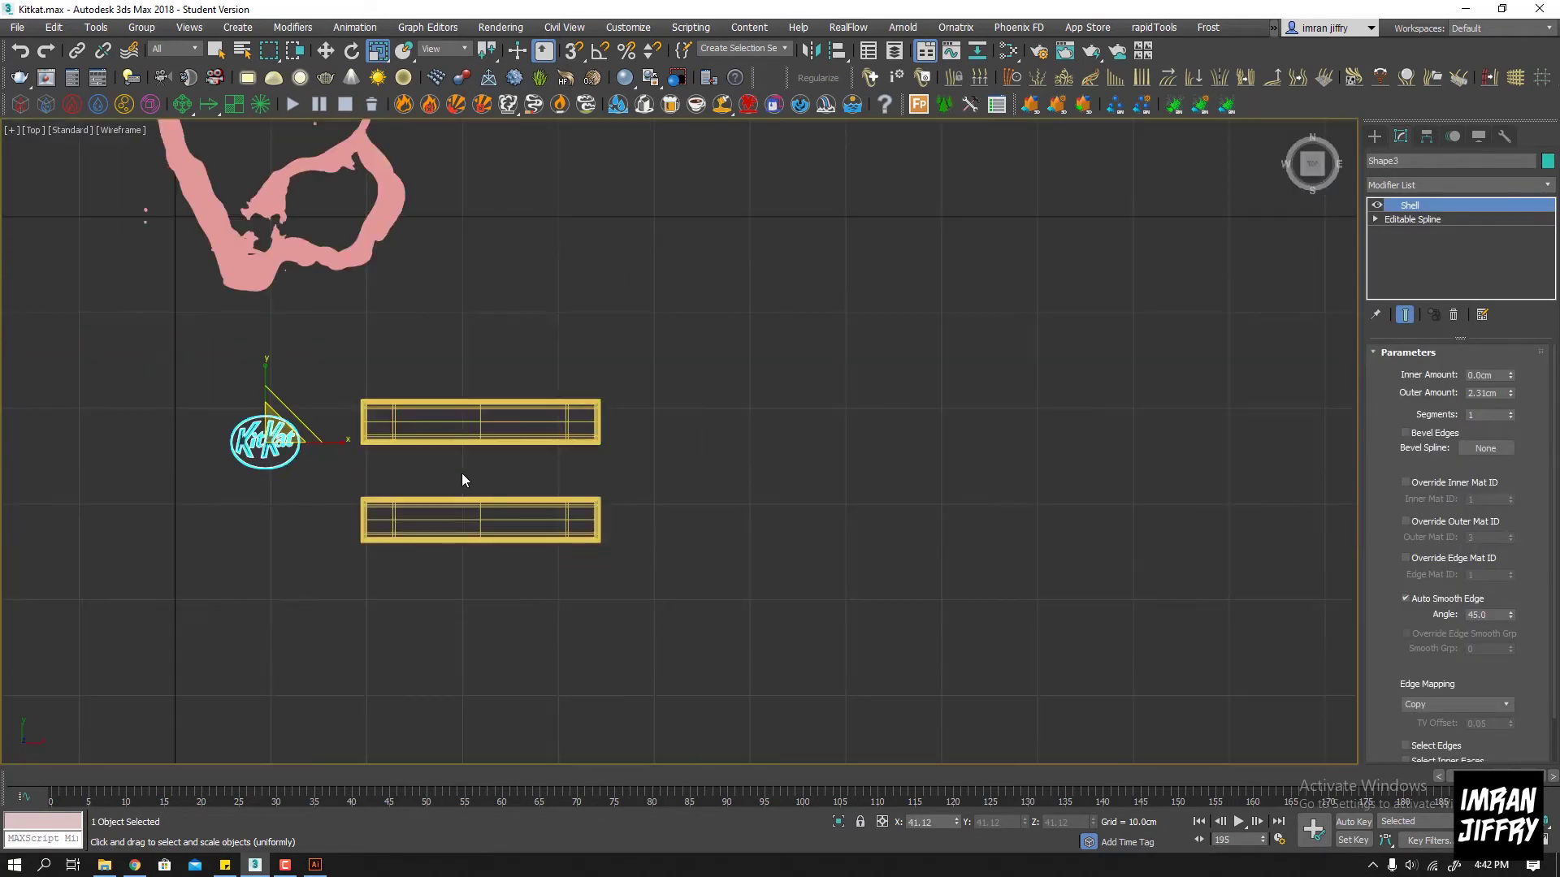
pyautogui.scroll(3, 462, 473)
pyautogui.press('w')
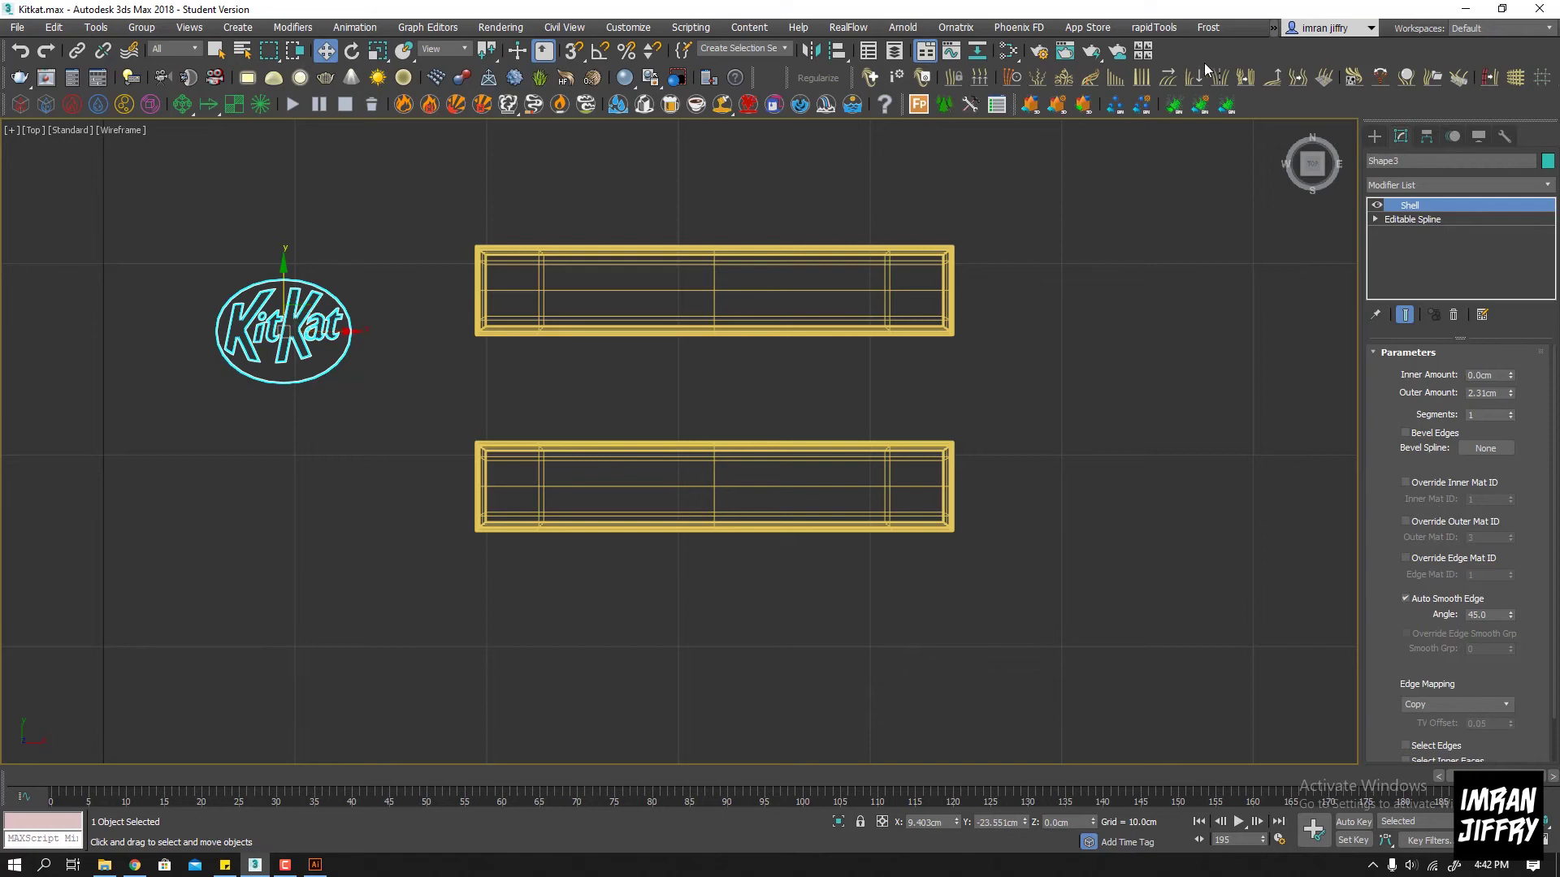
pyautogui.click(834, 52)
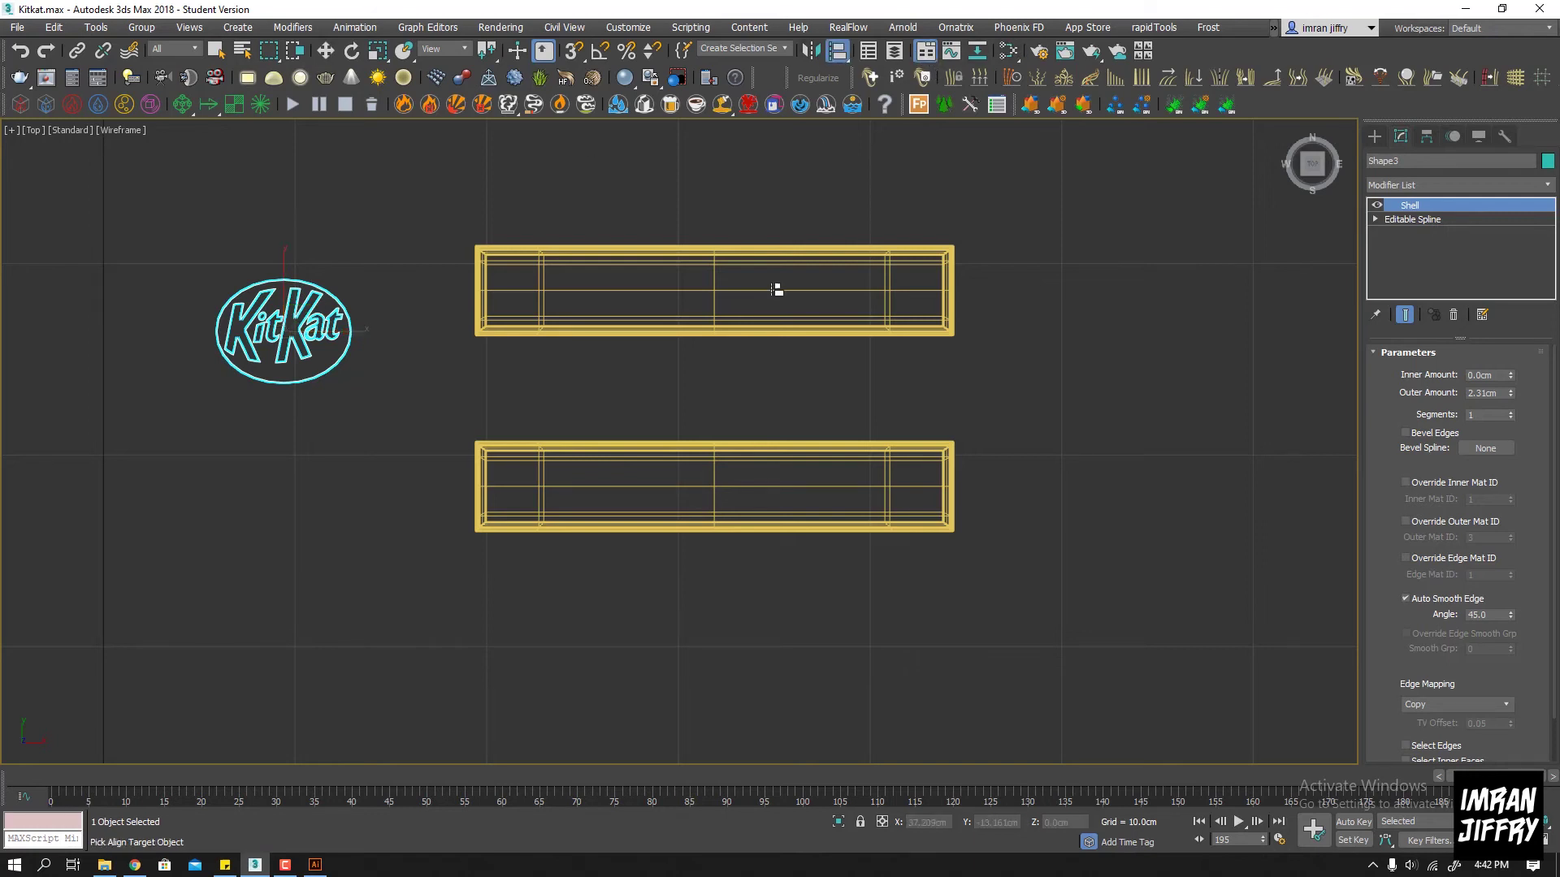
pyautogui.click(714, 465)
pyautogui.click(770, 568)
# Set the disc's Shell thickness to 5.0cm and settle it just into the bar's top
pyautogui.hotkey('alt', 'w')
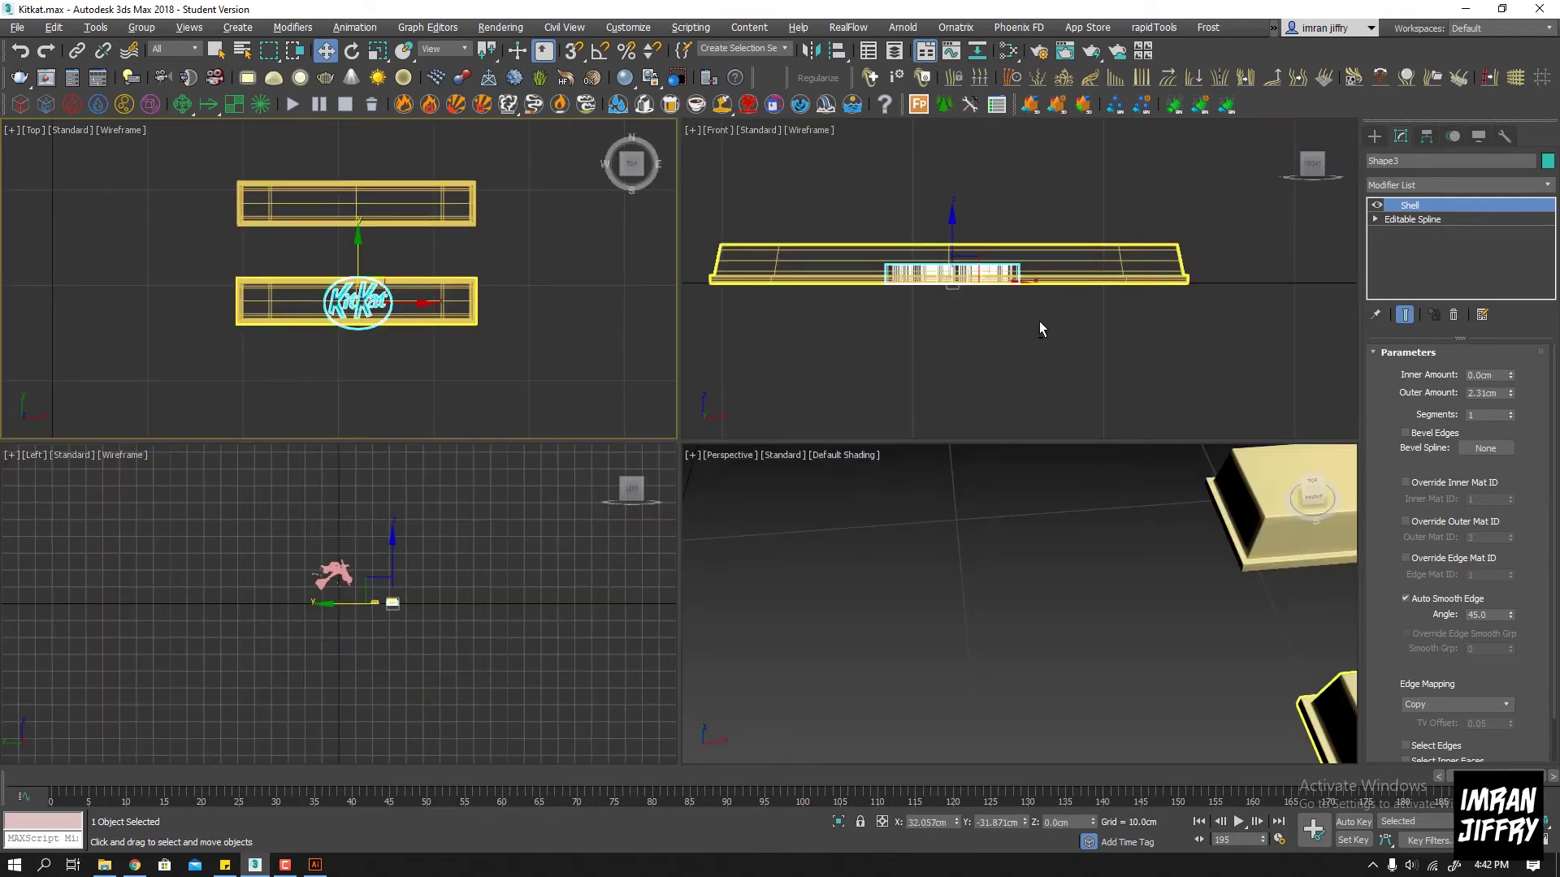
pyautogui.hotkey('alt', 'w')
pyautogui.scroll(2, 793, 474)
pyautogui.scroll(1, 685, 453)
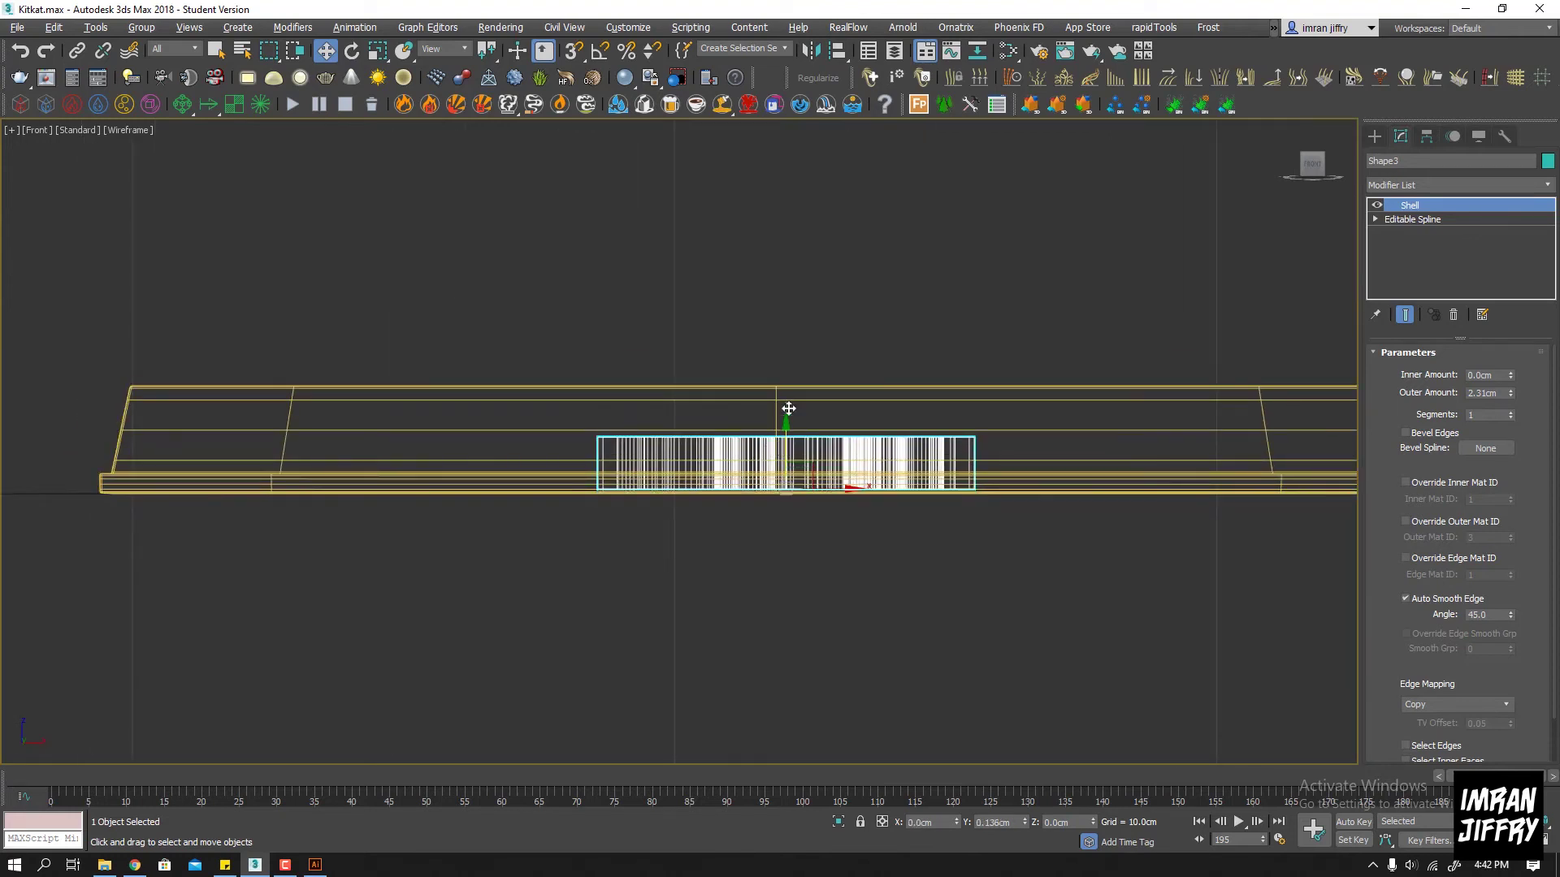
pyautogui.moveTo(788, 409); pyautogui.dragTo(798, 357)
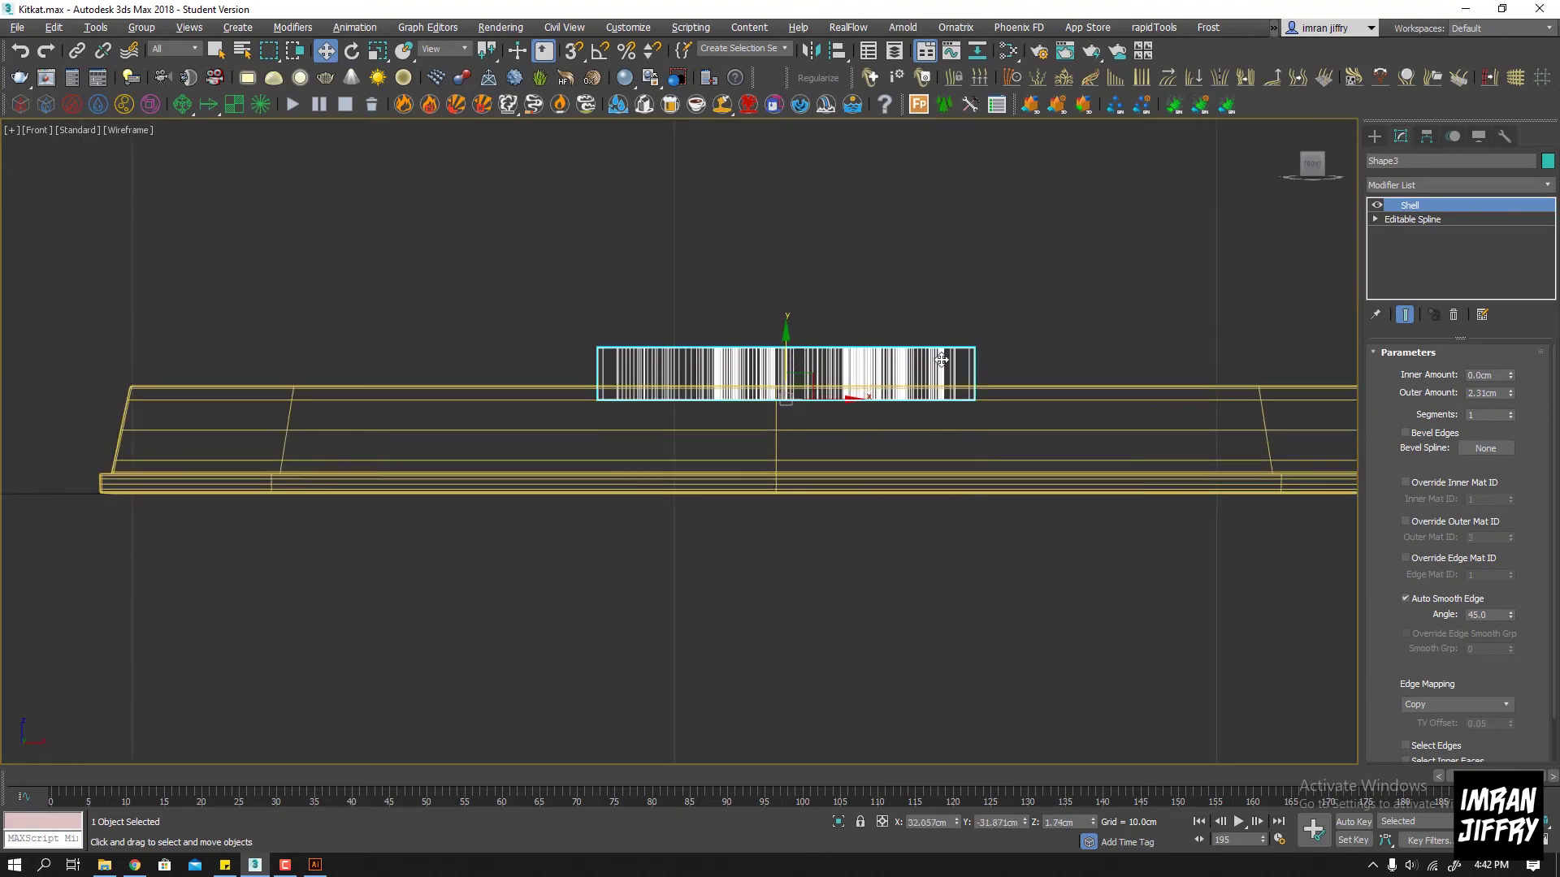
pyautogui.moveTo(1512, 394)
pyautogui.mouseDown()
pyautogui.moveTo(740, 355)
pyautogui.moveTo(788, 351)
pyautogui.mouseUp()
pyautogui.hotkey('alt', 'w')
pyautogui.hotkey('alt', 'w')
pyautogui.moveTo(1249, 693); pyautogui.dragTo(699, 512, button='middle')
pyautogui.scroll(-5, 733, 520)
pyautogui.hotkey('alt', 'w')
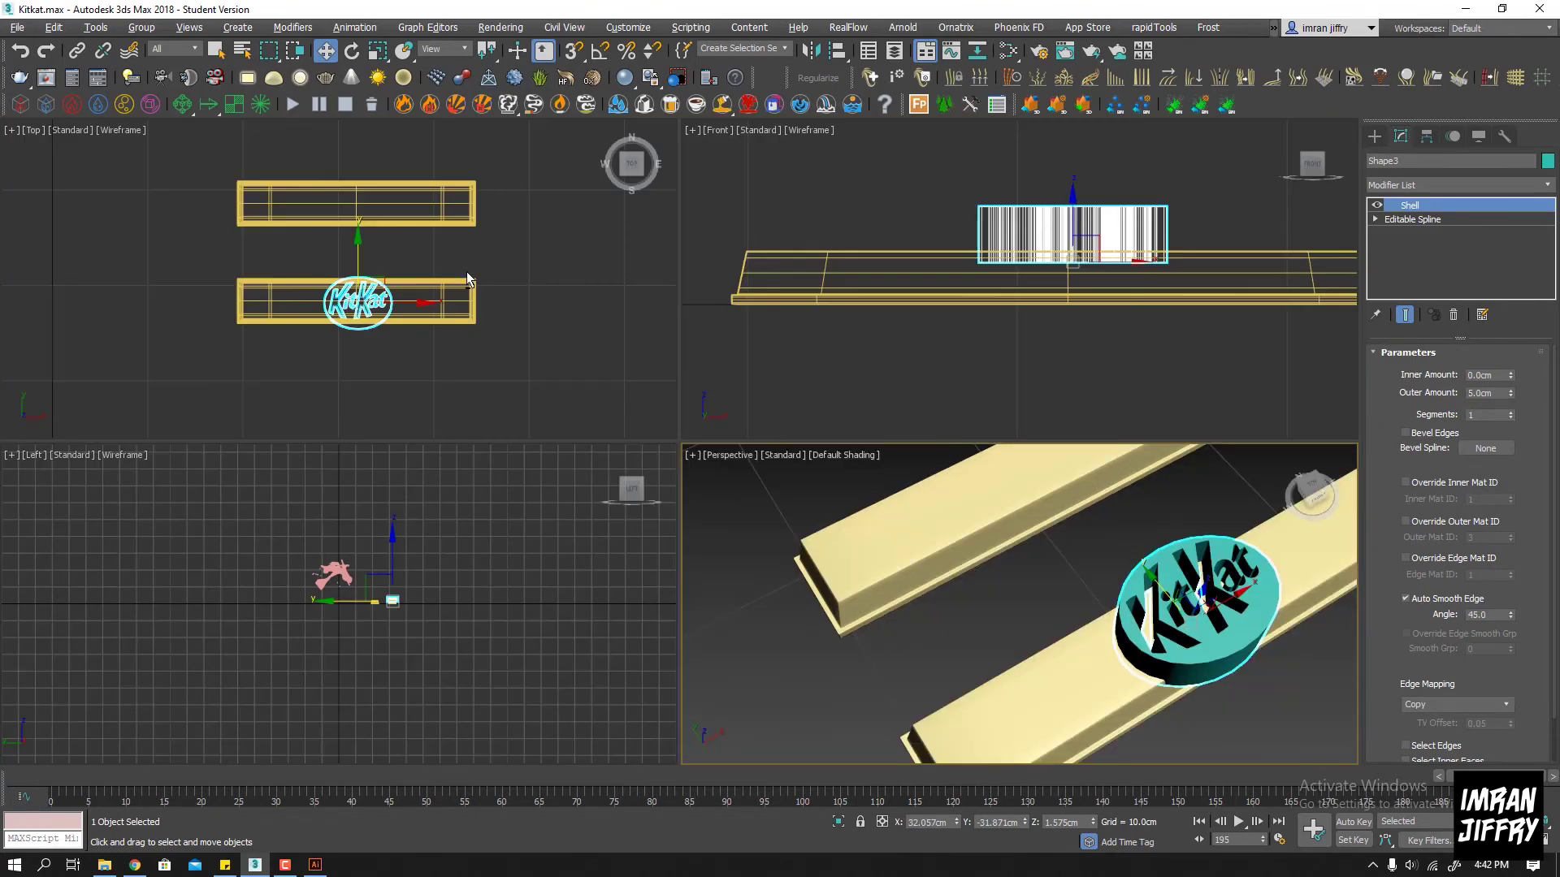
pyautogui.hotkey('alt', 'w')
pyautogui.scroll(5, 659, 512)
# Uniformly shrink the KitKat logo to about 87% in the Top viewport
pyautogui.press('r')
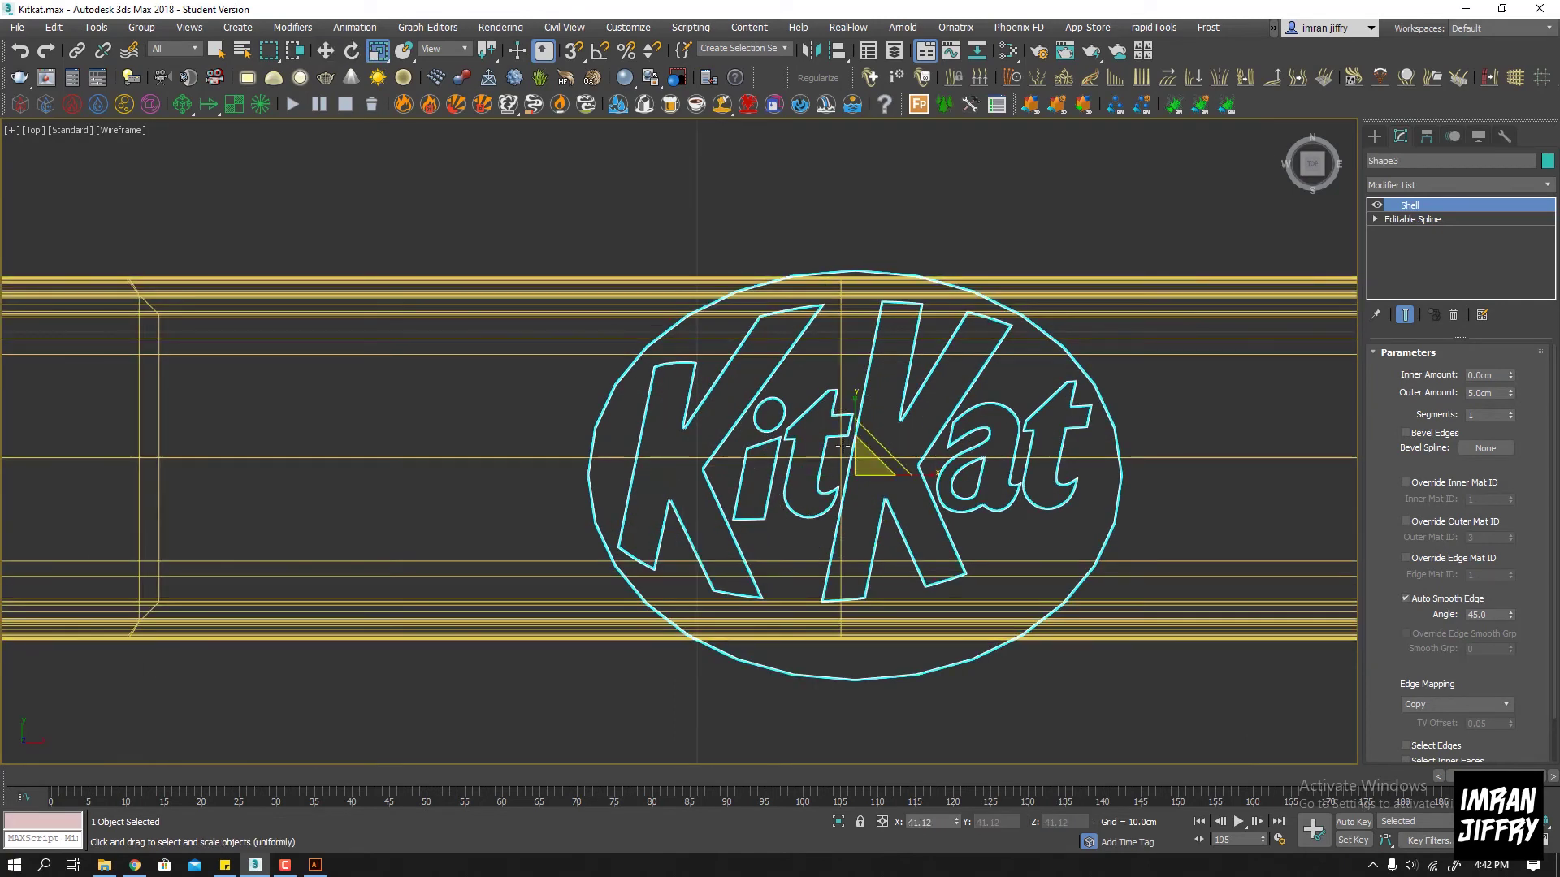
pyautogui.scroll(-2, 853, 451)
pyautogui.scroll(-1, 853, 451)
pyautogui.hotkey('alt', 'w')
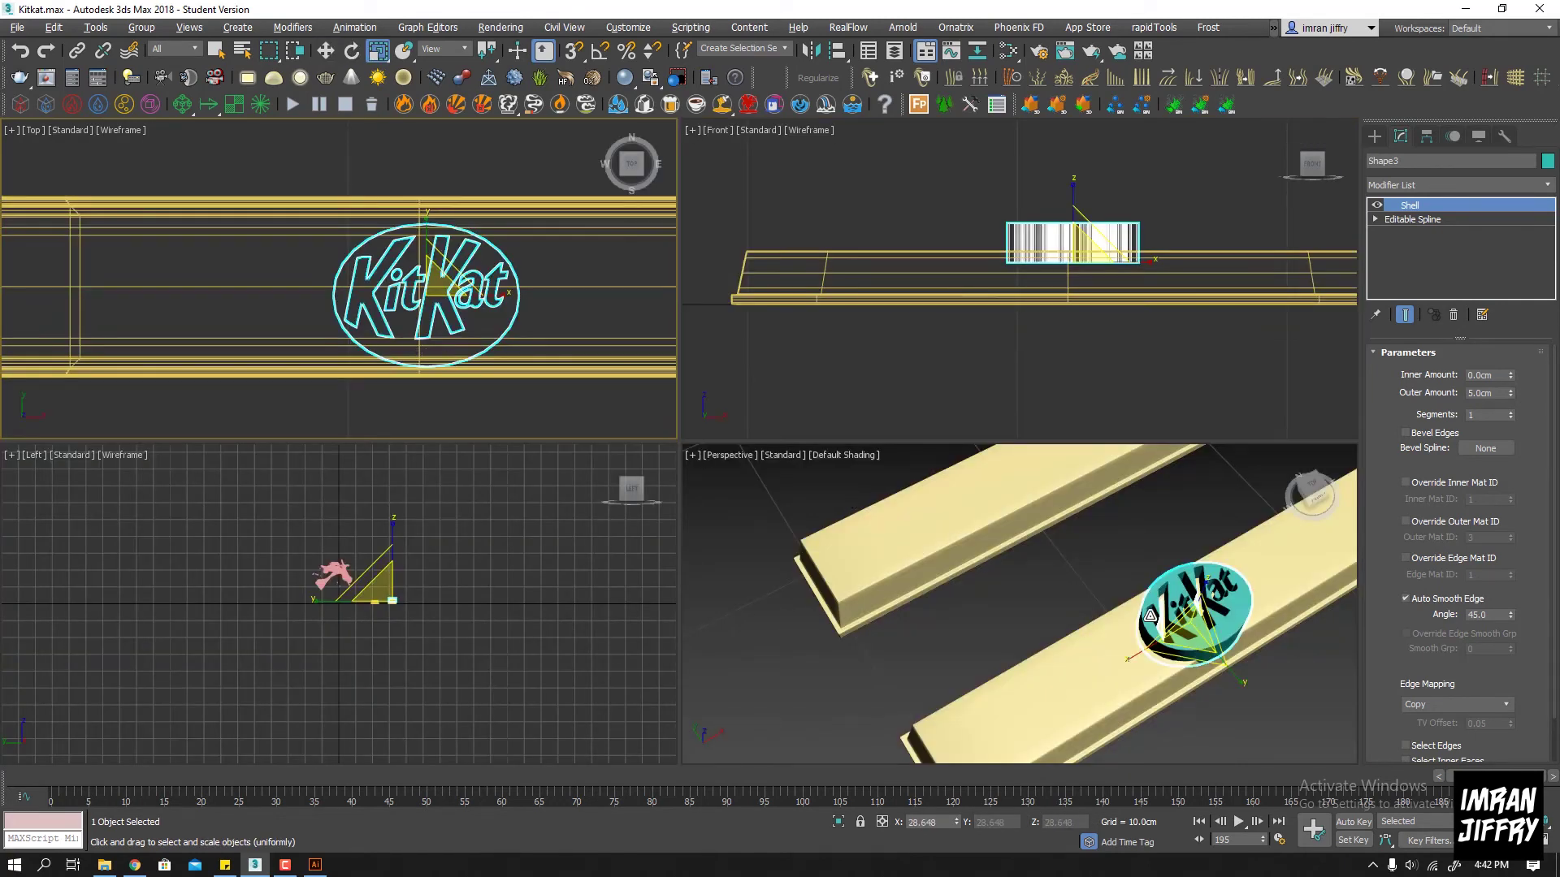
pyautogui.scroll(5, 1170, 618)
pyautogui.scroll(3, 415, 319)
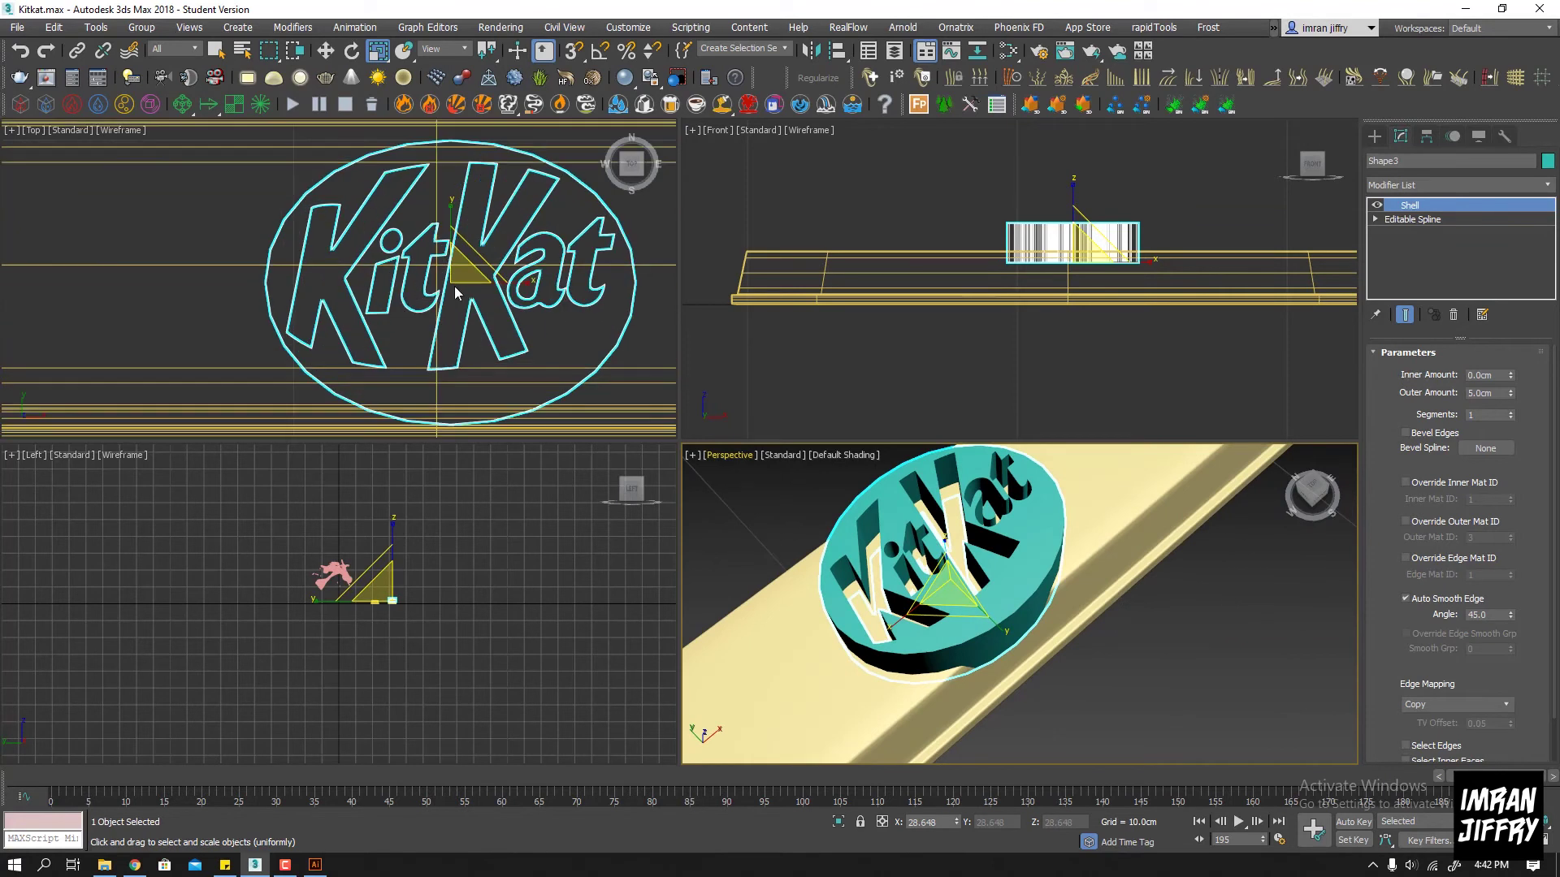
pyautogui.click(460, 270)
pyautogui.moveTo(460, 271); pyautogui.dragTo(453, 294)
pyautogui.moveTo(822, 528)
pyautogui.keyDown('alt'); pyautogui.mouseDown(button='middle')
pyautogui.moveTo(1035, 532)
pyautogui.moveTo(1031, 455)
pyautogui.mouseUp(button='middle'); pyautogui.keyUp('alt')
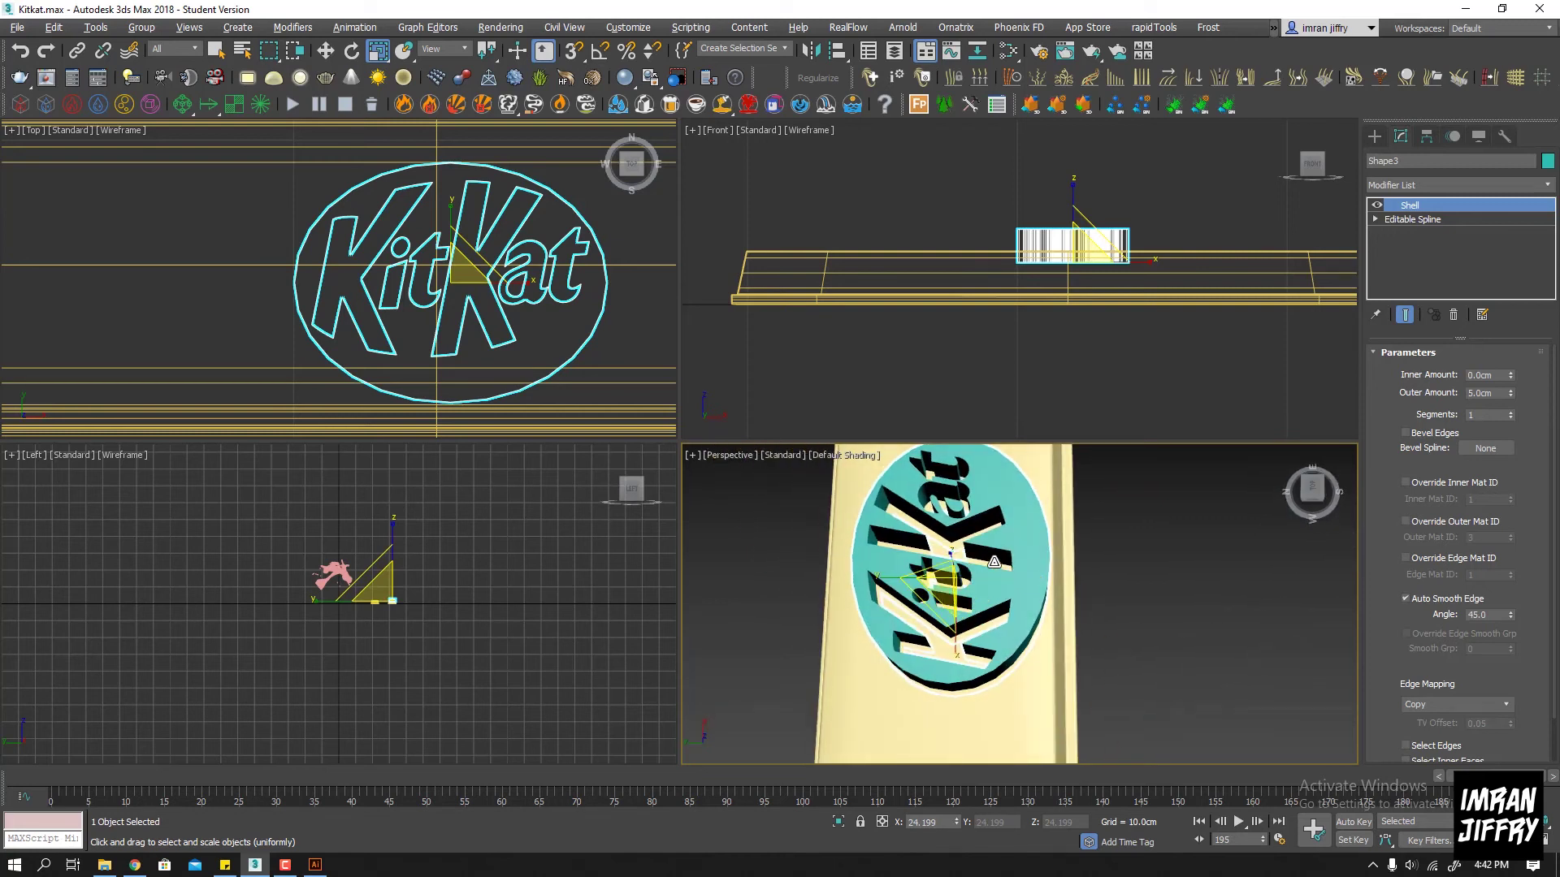
pyautogui.click(1049, 313)
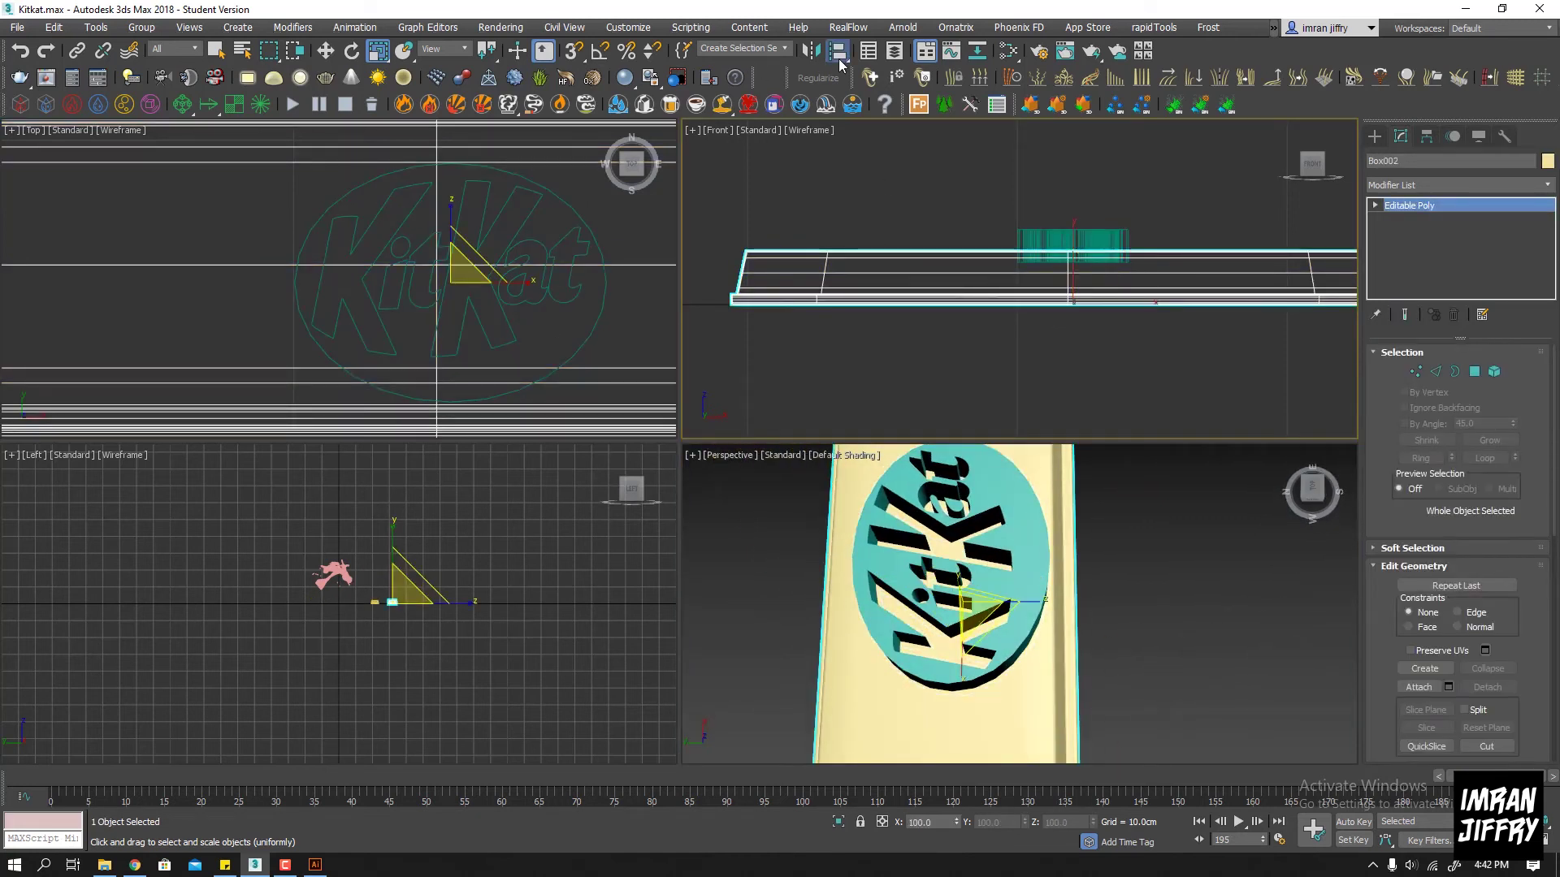
# Align the selected bar to the KitKat logo, centre to centre
pyautogui.click(839, 53)
pyautogui.click(890, 266)
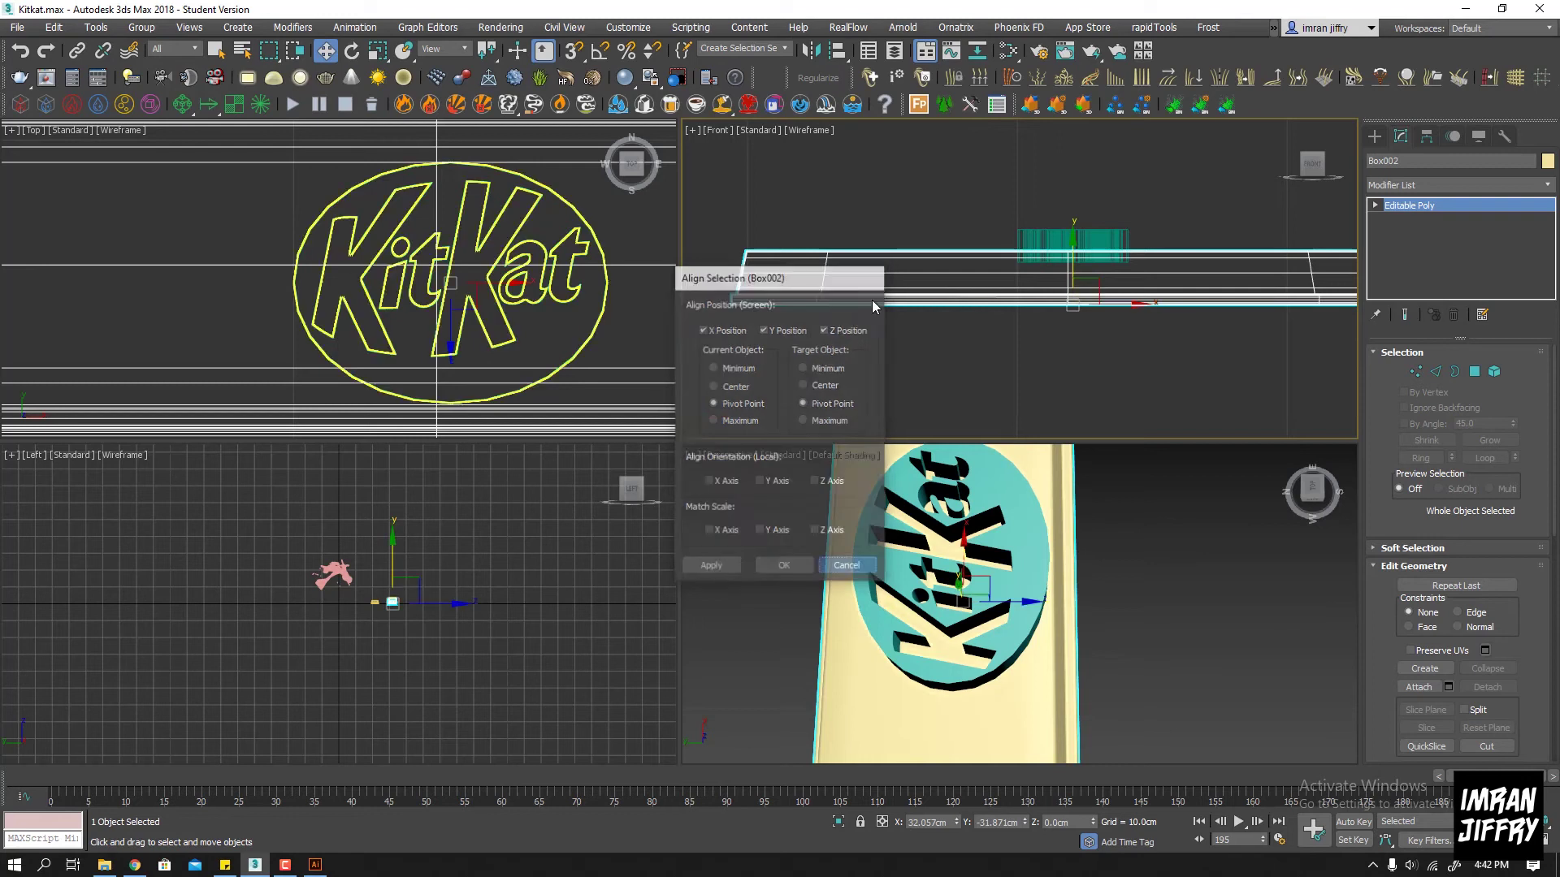
pyautogui.press('Return')
pyautogui.click(838, 50)
pyautogui.scroll(-2, 345, 187)
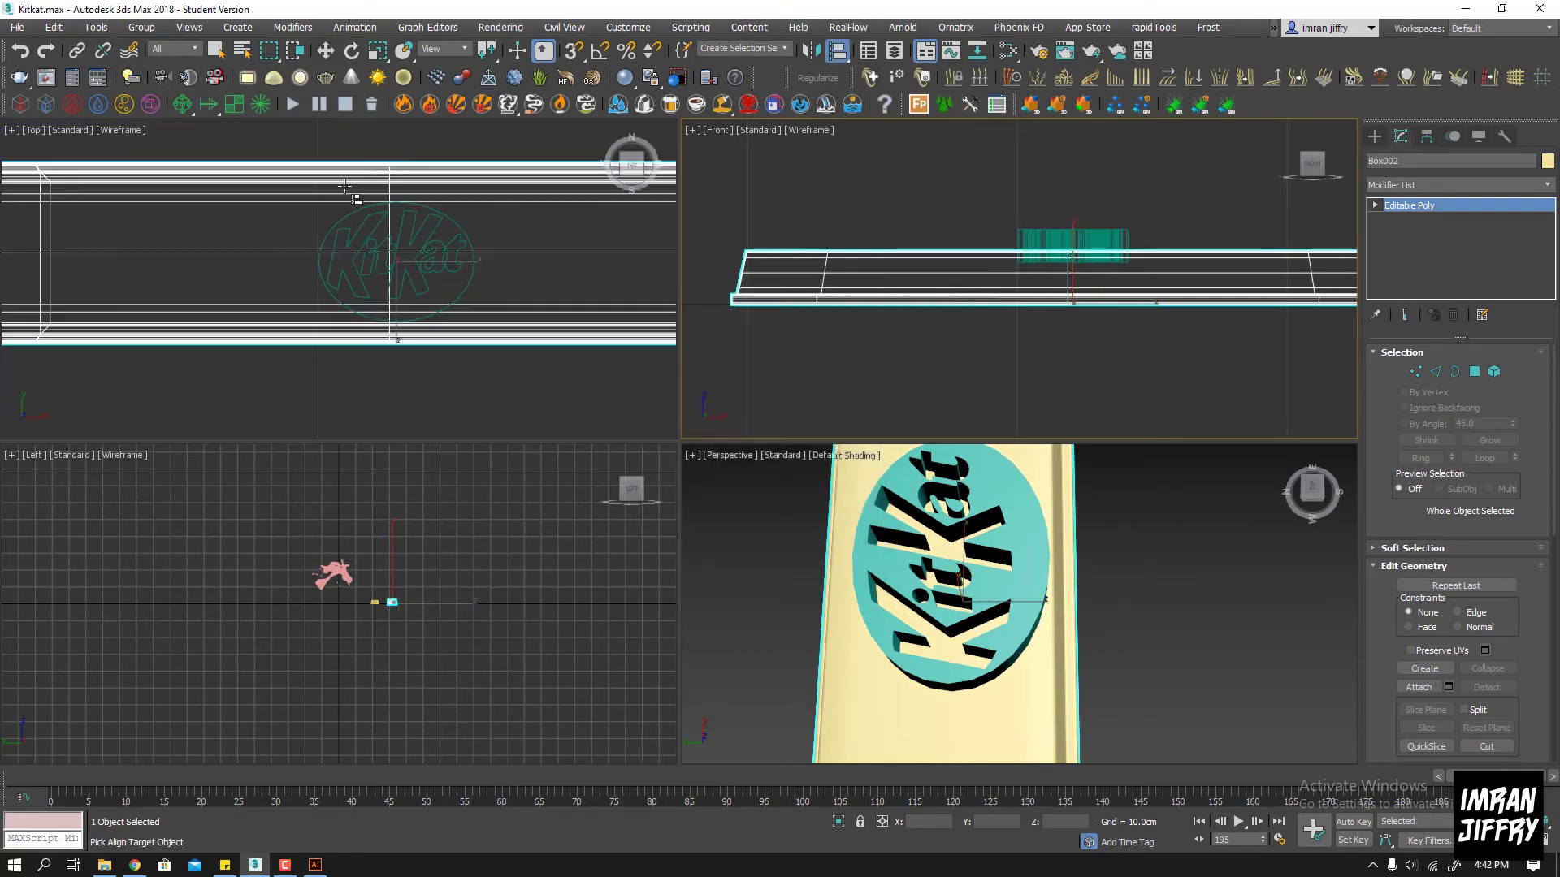
pyautogui.click(376, 204)
pyautogui.click(739, 386)
pyautogui.click(815, 387)
pyautogui.click(845, 565)
# Centre the logo disc on the lower bar in X and Y, keeping its height unchanged
pyautogui.click(1220, 563)
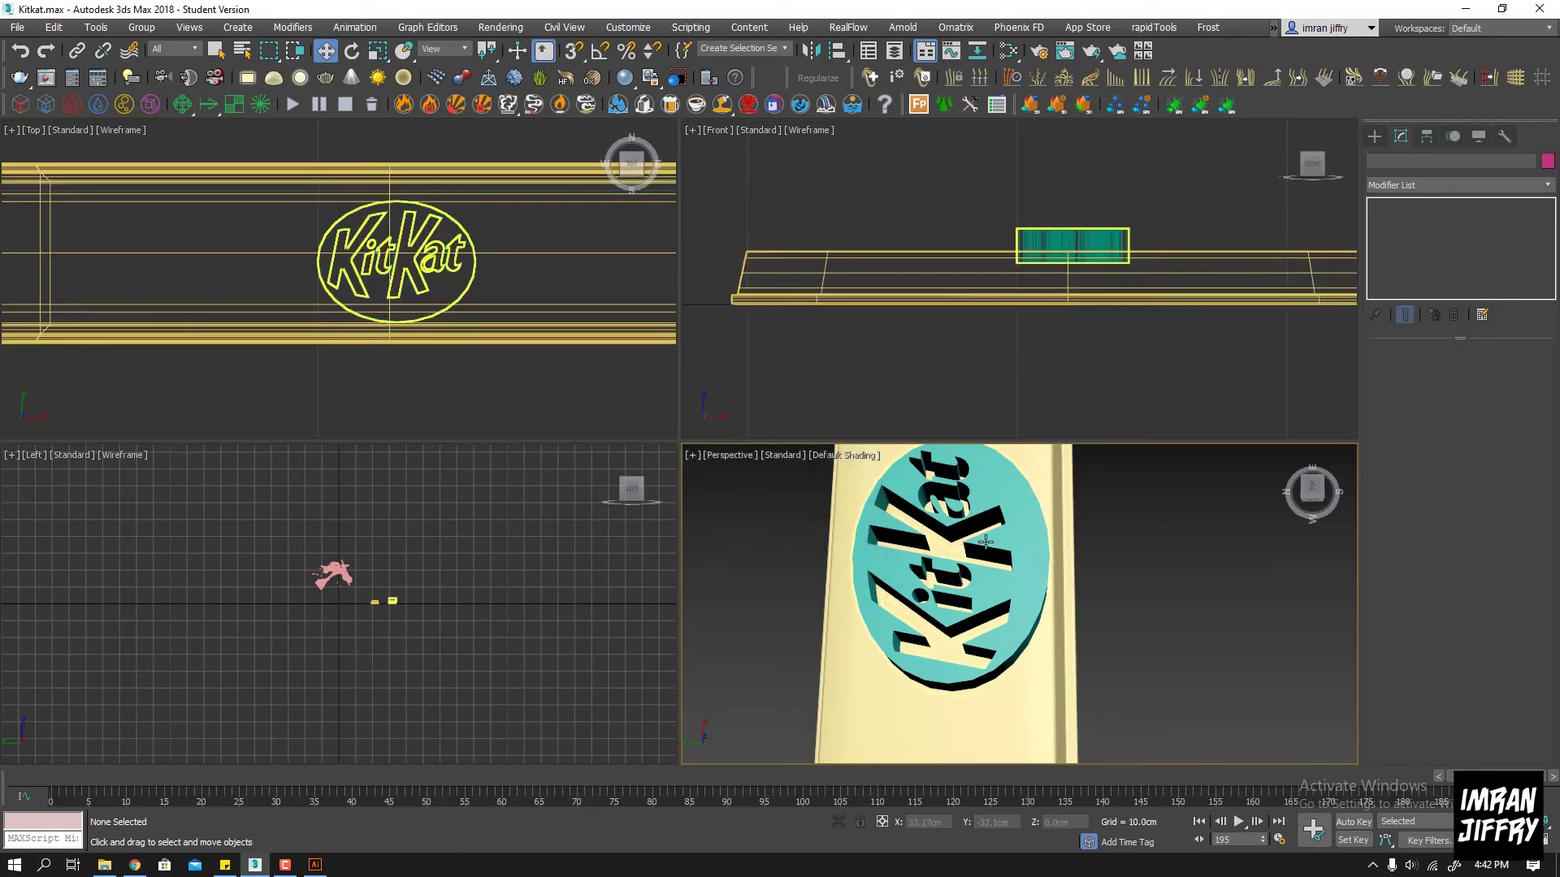
pyautogui.click(1033, 523)
pyautogui.keyDown('alt'); pyautogui.moveTo(1033, 523); pyautogui.dragTo(959, 536, button='middle'); pyautogui.keyUp('alt')
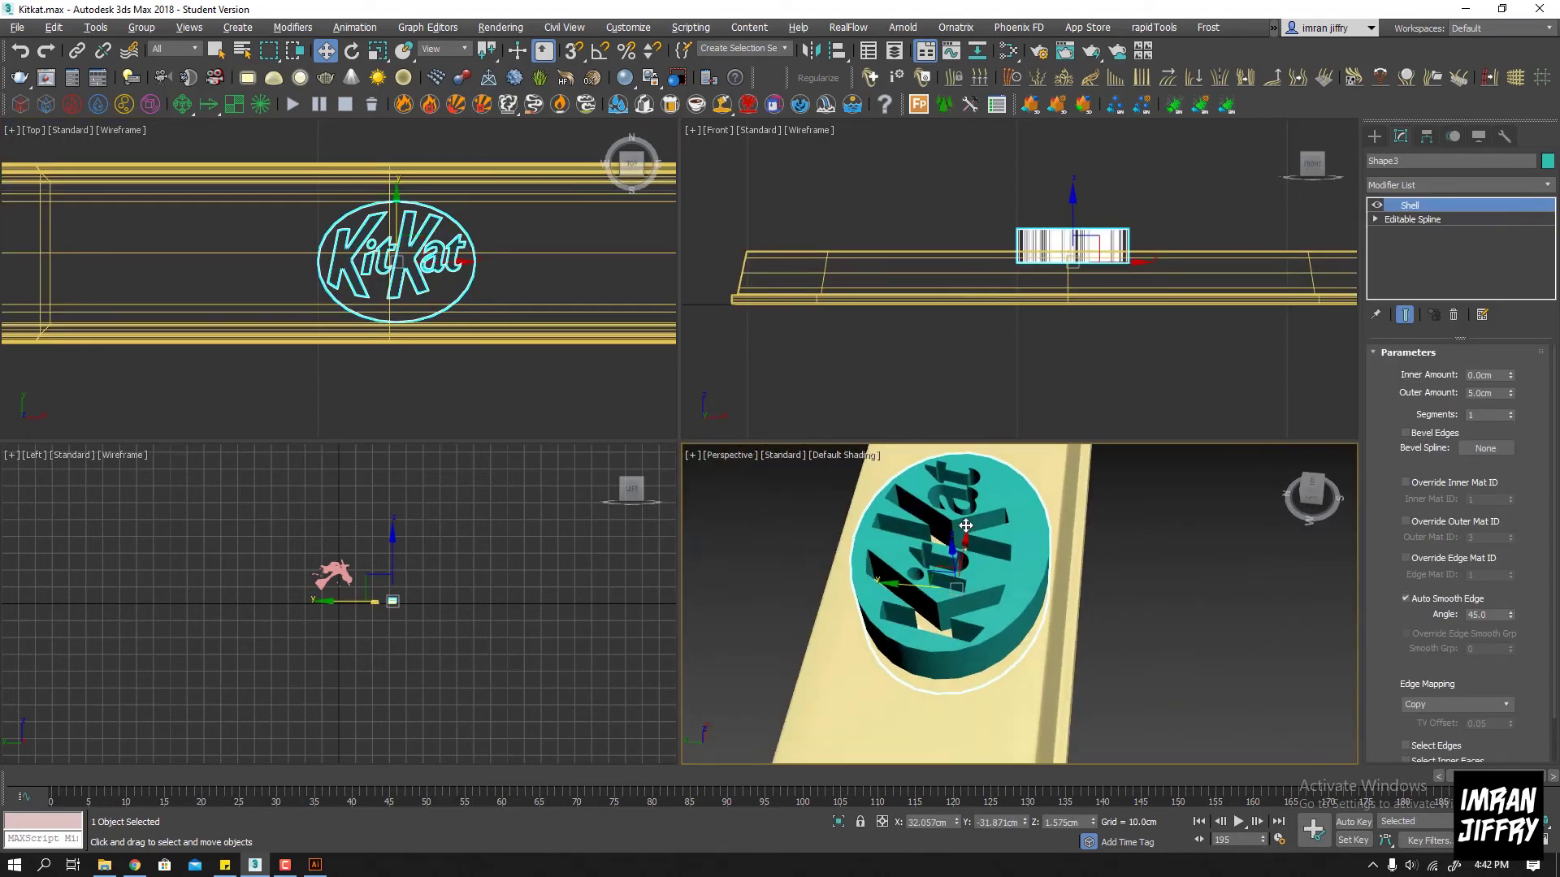
pyautogui.click(836, 51)
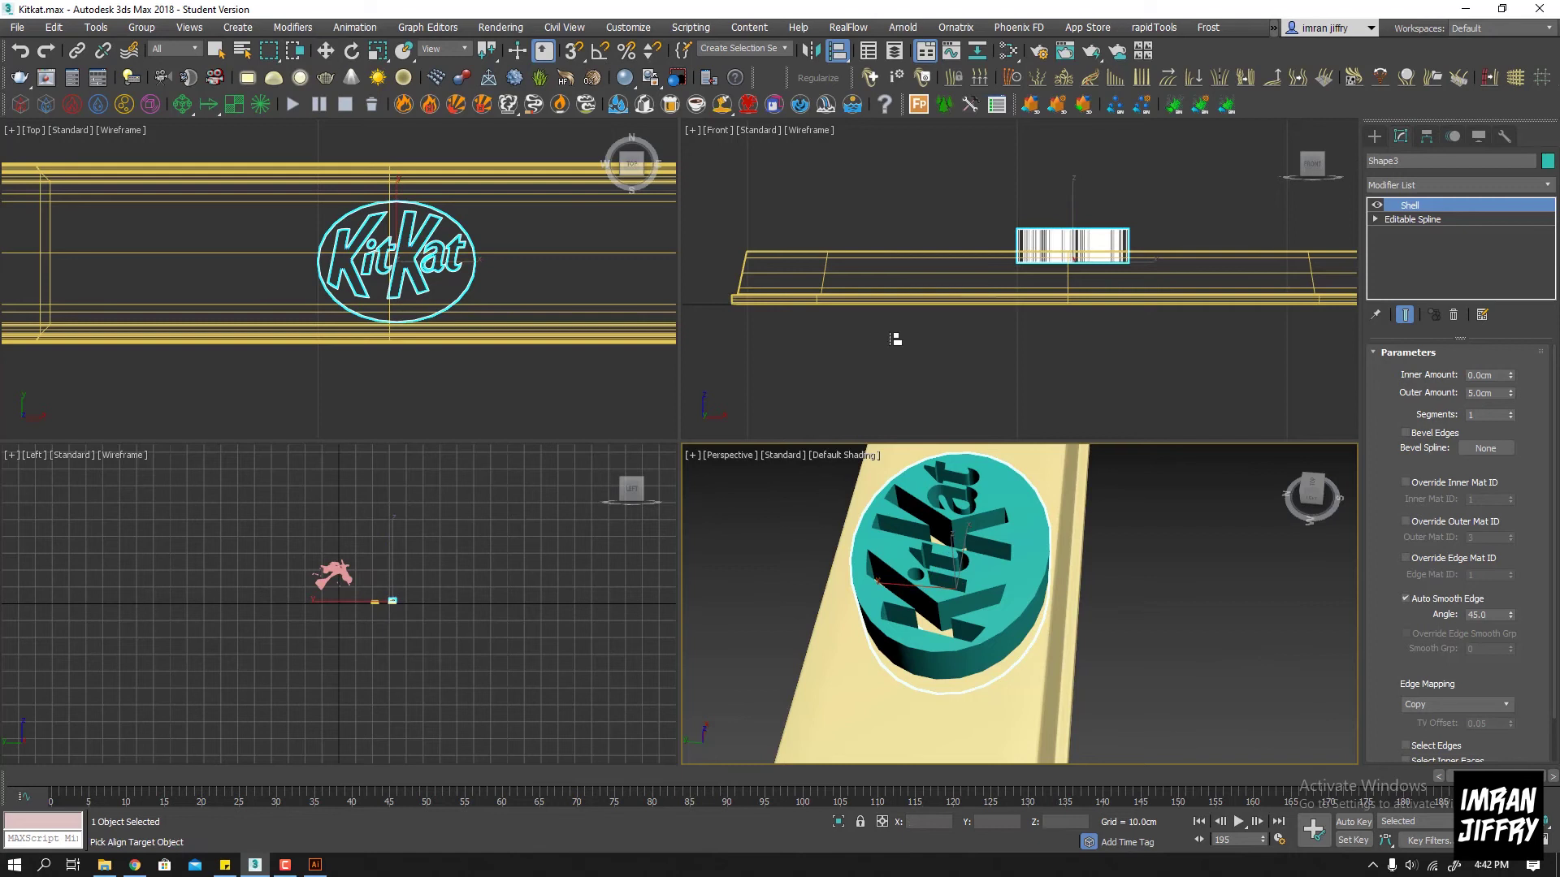
pyautogui.click(853, 520)
pyautogui.click(736, 388)
pyautogui.click(840, 388)
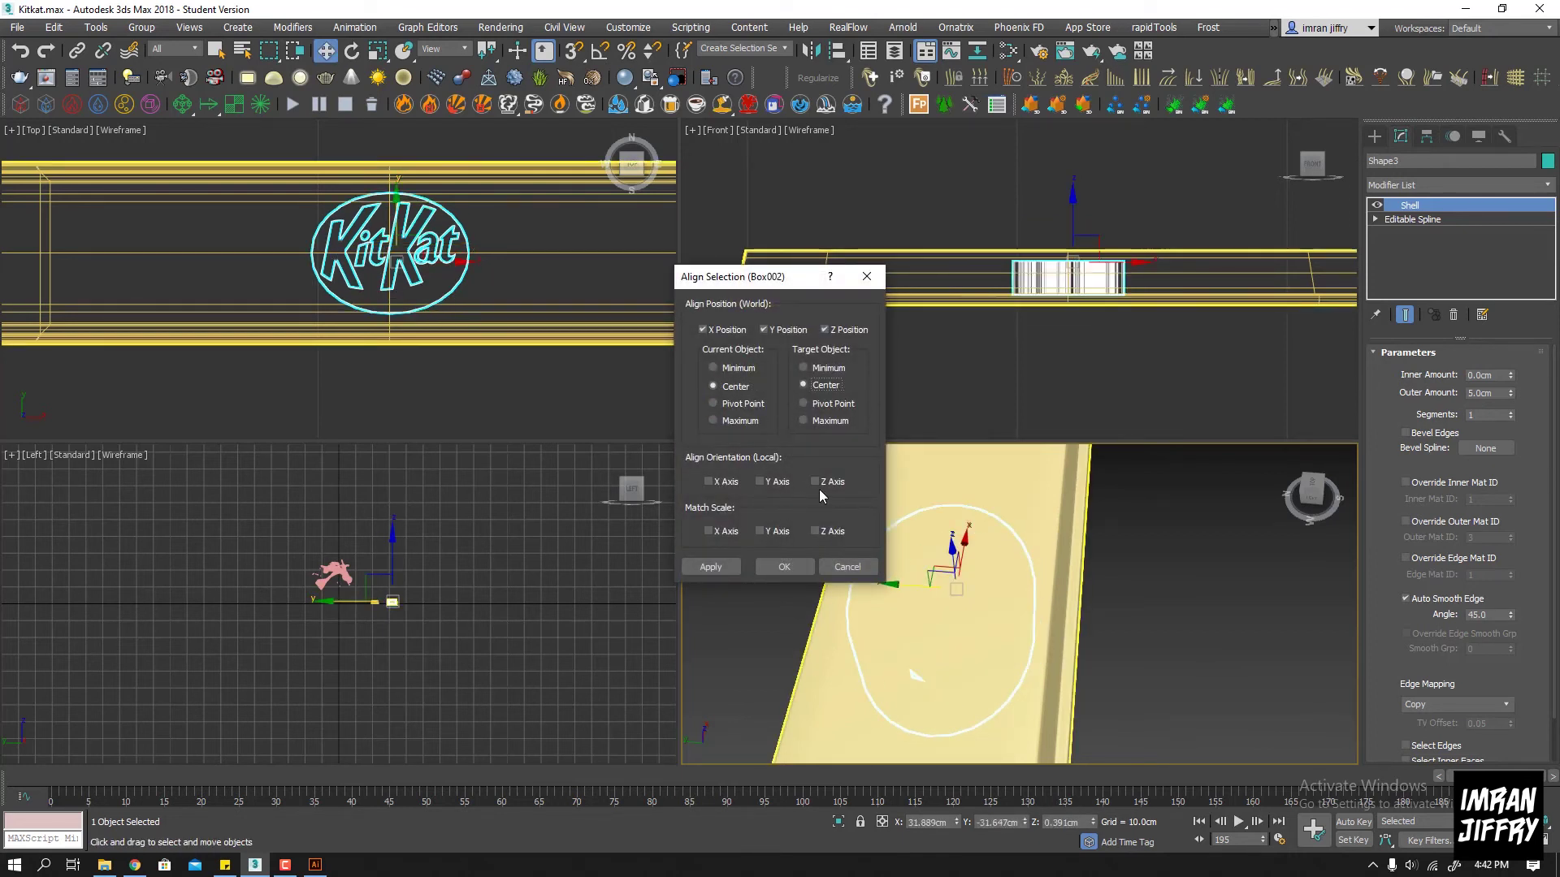
pyautogui.click(837, 330)
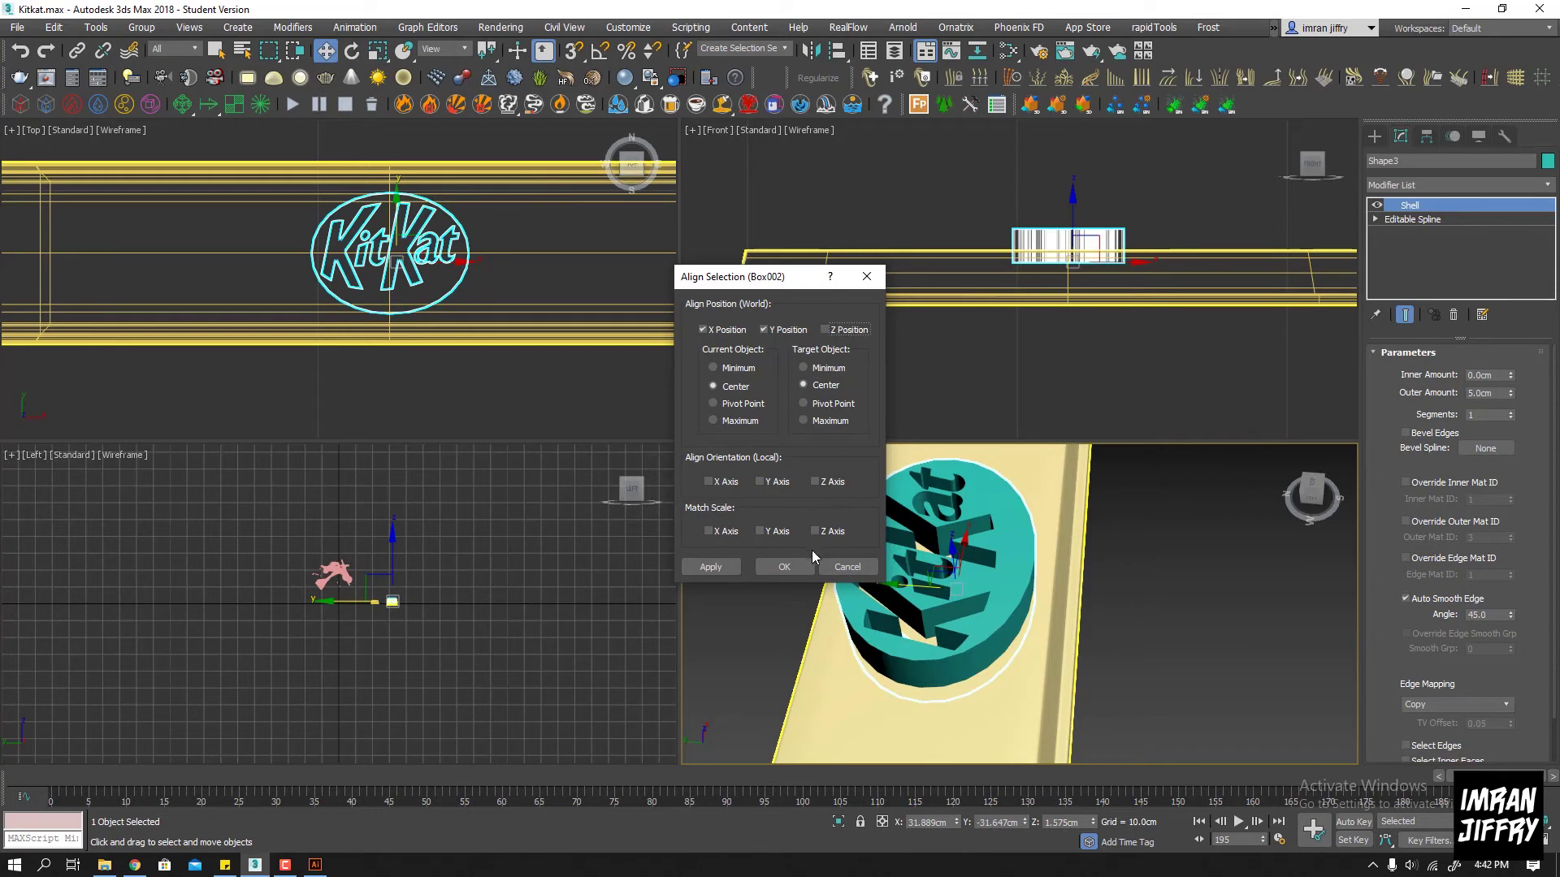
pyautogui.click(784, 566)
# Scale the logo up slightly and raise it a little above the bar's top
pyautogui.keyDown('alt'); pyautogui.moveTo(812, 568); pyautogui.dragTo(935, 591, button='middle'); pyautogui.keyUp('alt')
pyautogui.press('r')
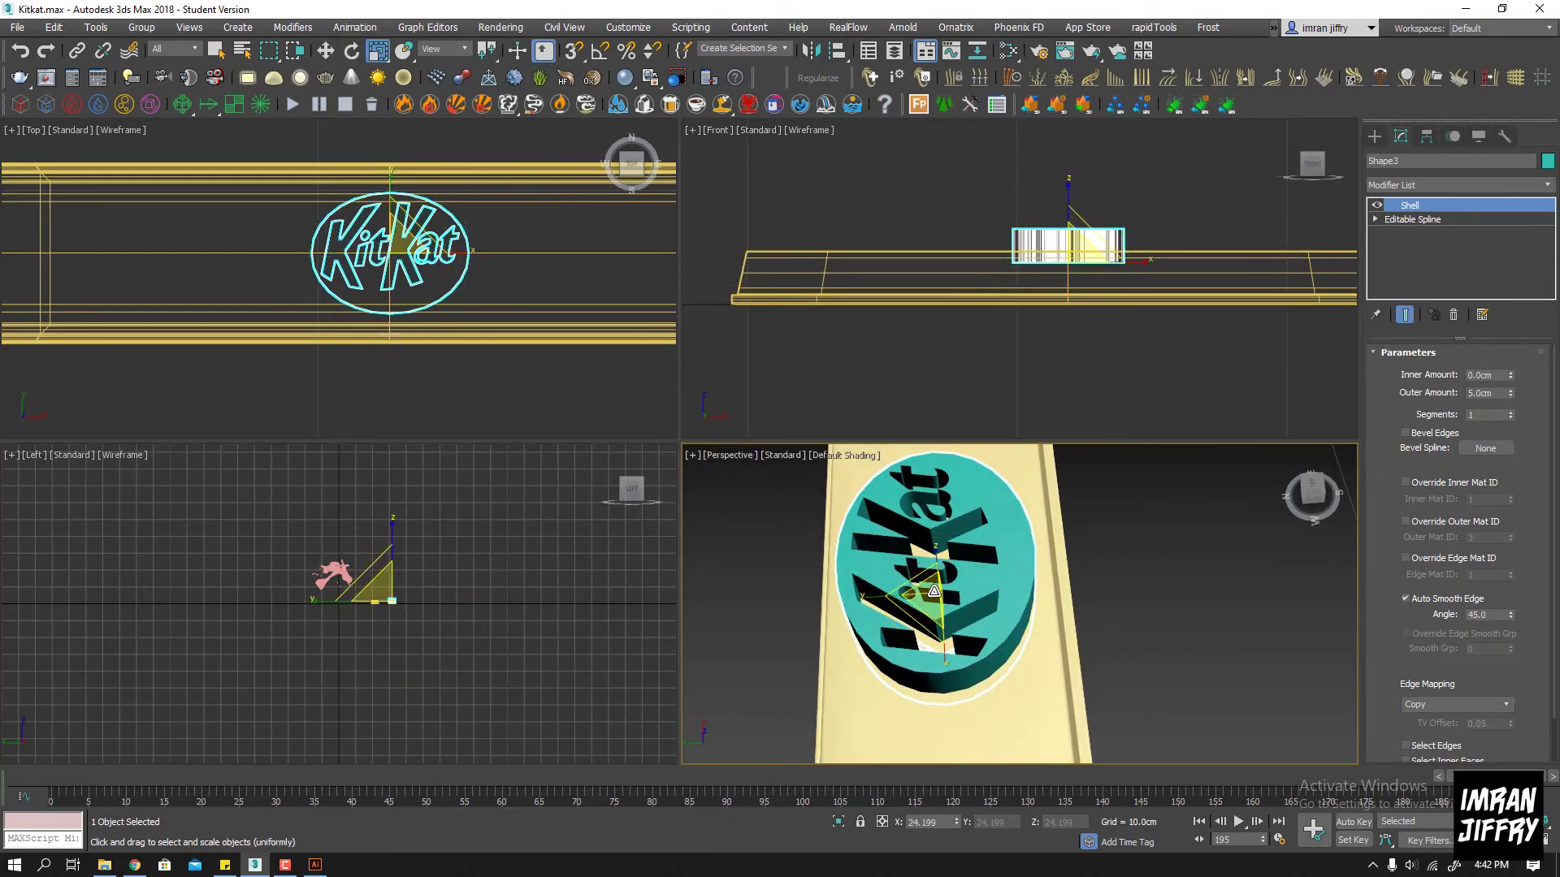
pyautogui.moveTo(927, 590); pyautogui.dragTo(927, 578)
pyautogui.keyDown('alt'); pyautogui.moveTo(927, 578); pyautogui.dragTo(938, 605, button='middle'); pyautogui.keyUp('alt')
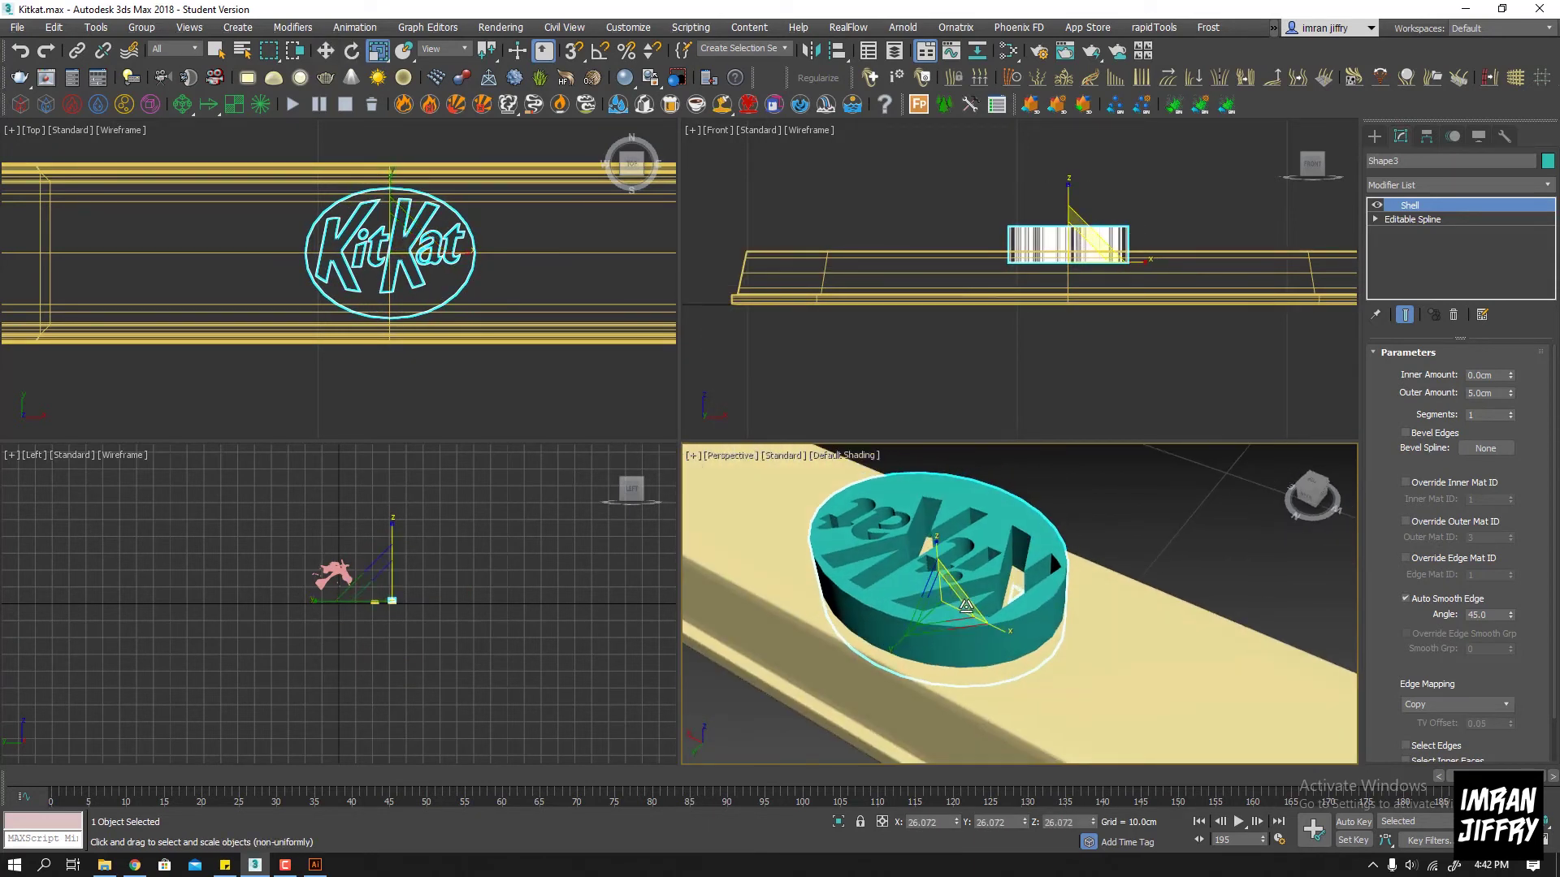
pyautogui.moveTo(938, 605); pyautogui.dragTo(938, 595)
pyautogui.keyDown('alt'); pyautogui.moveTo(938, 595); pyautogui.dragTo(910, 569, button='middle'); pyautogui.keyUp('alt')
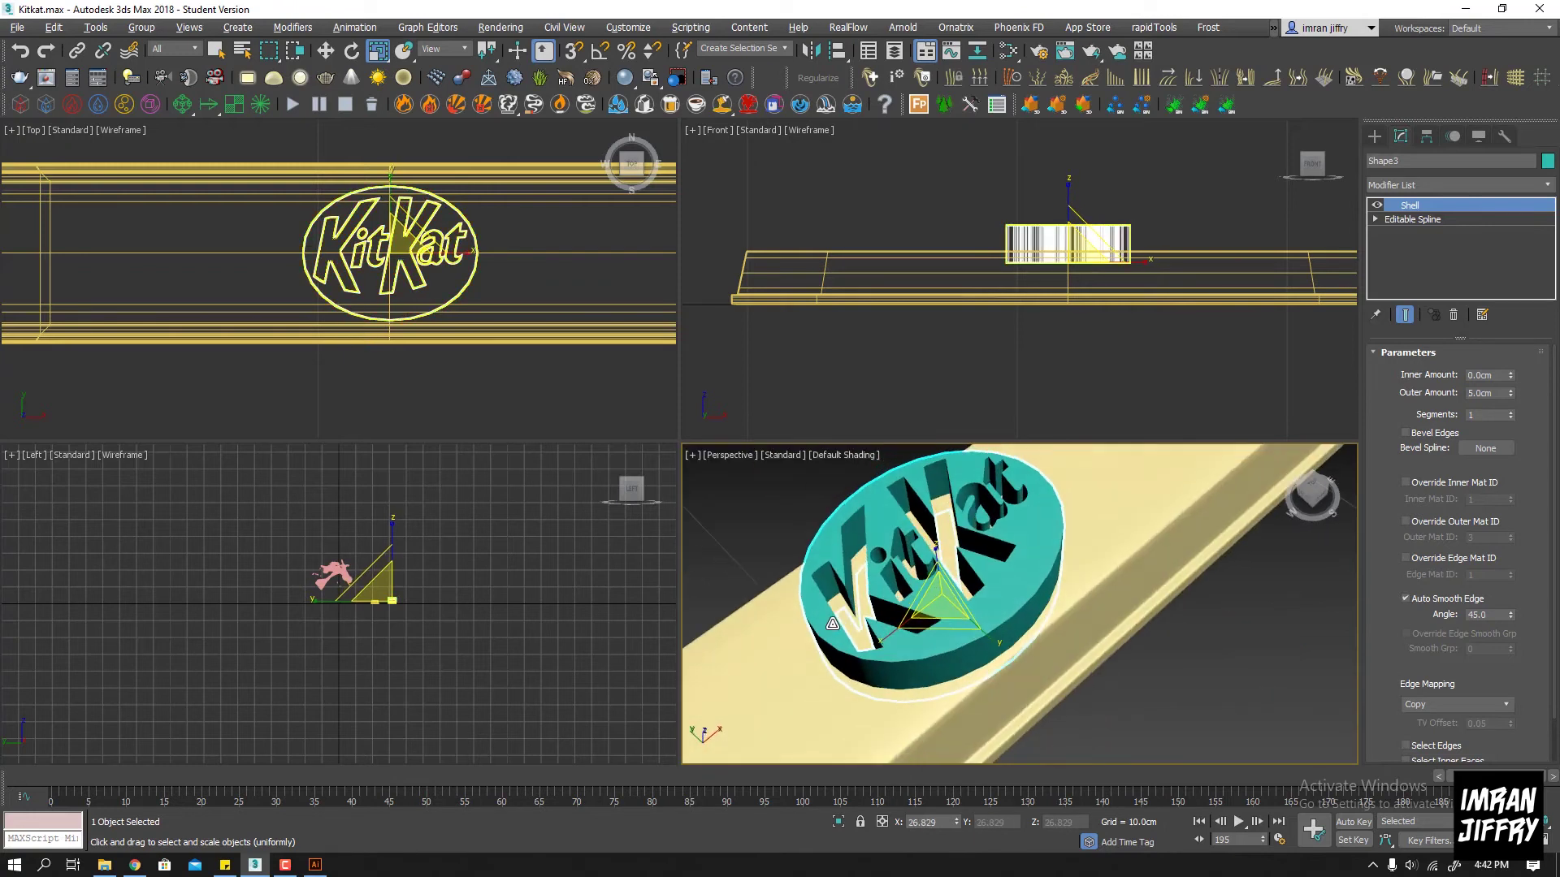
pyautogui.scroll(2, 1048, 248)
pyautogui.scroll(5, 1048, 248)
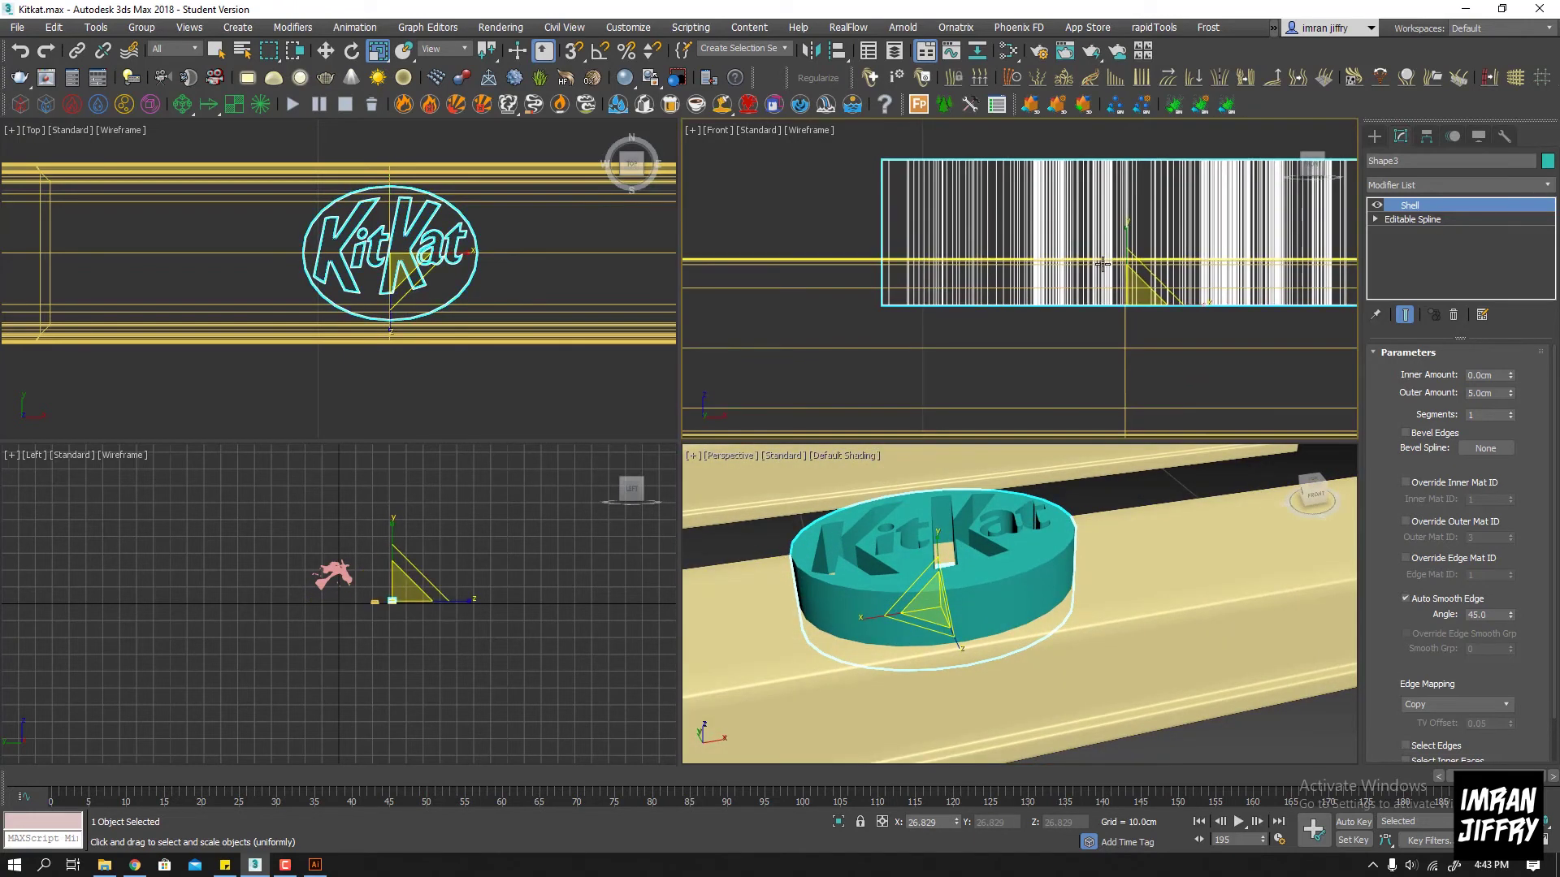
pyautogui.press('w')
pyautogui.moveTo(1129, 253); pyautogui.dragTo(1129, 249)
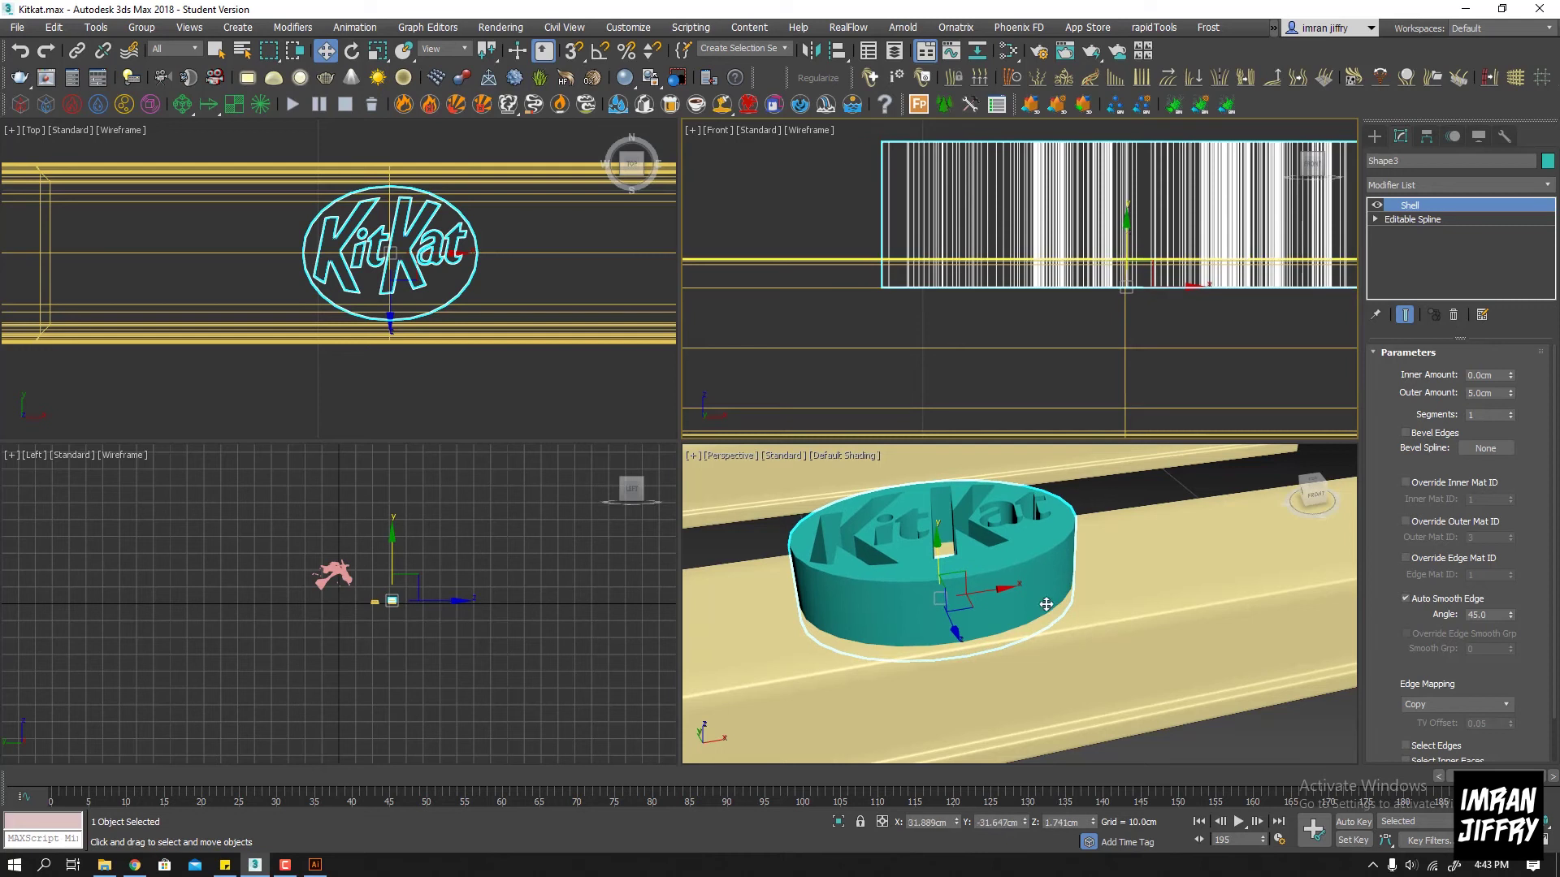
pyautogui.hotkey('alt', 'w')
pyautogui.scroll(-5, 1009, 625)
pyautogui.click(784, 609)
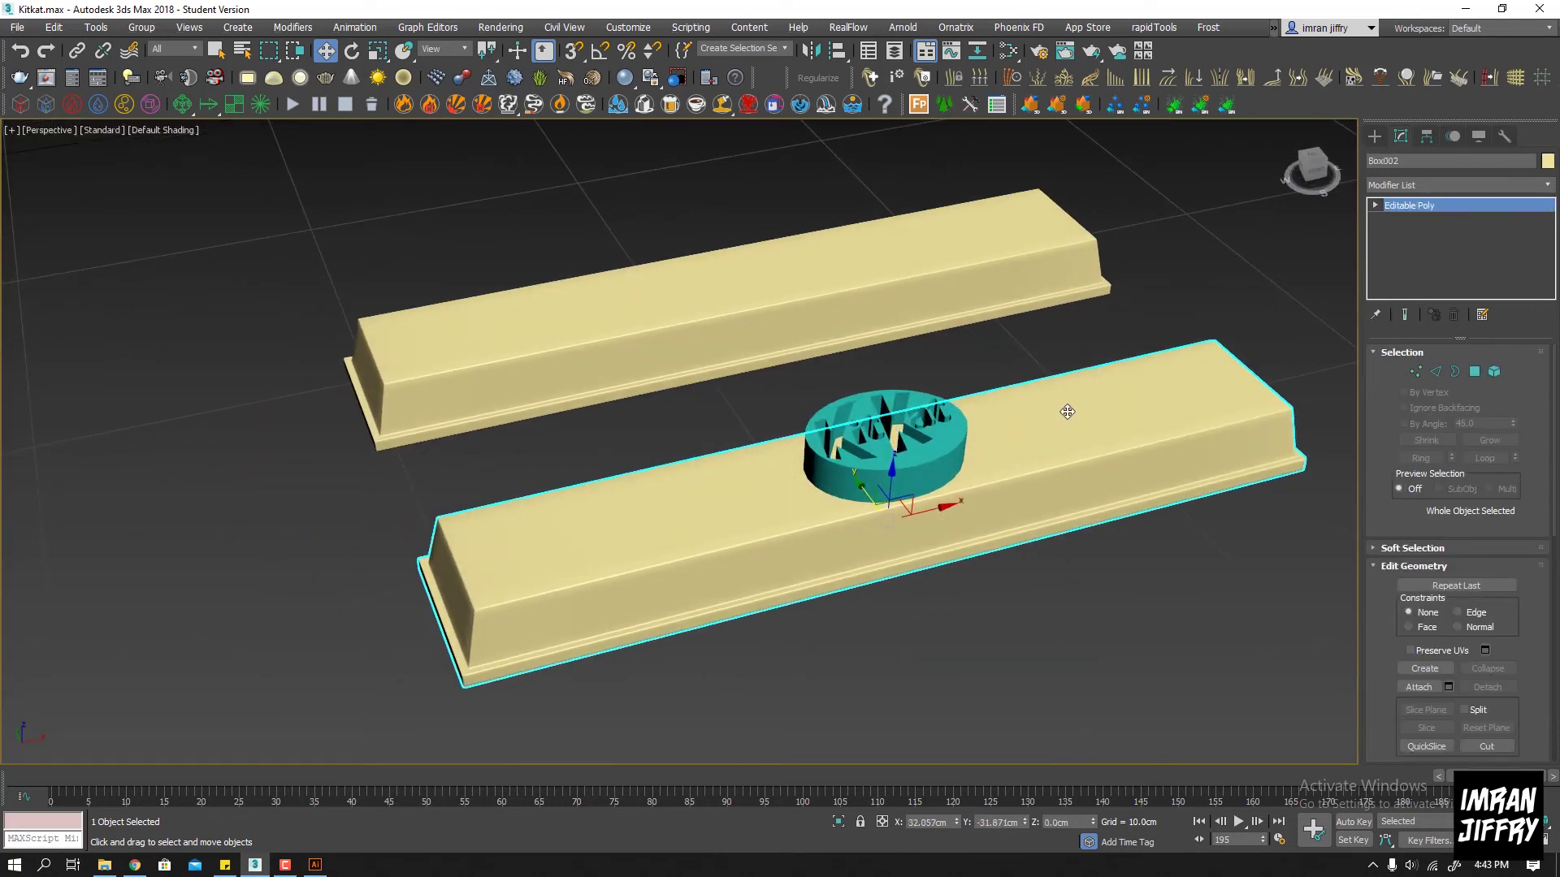
# Create a ProBoolean subtraction on the lower bar with the logo disc as the cutting operand
pyautogui.click(1373, 139)
pyautogui.click(1405, 184)
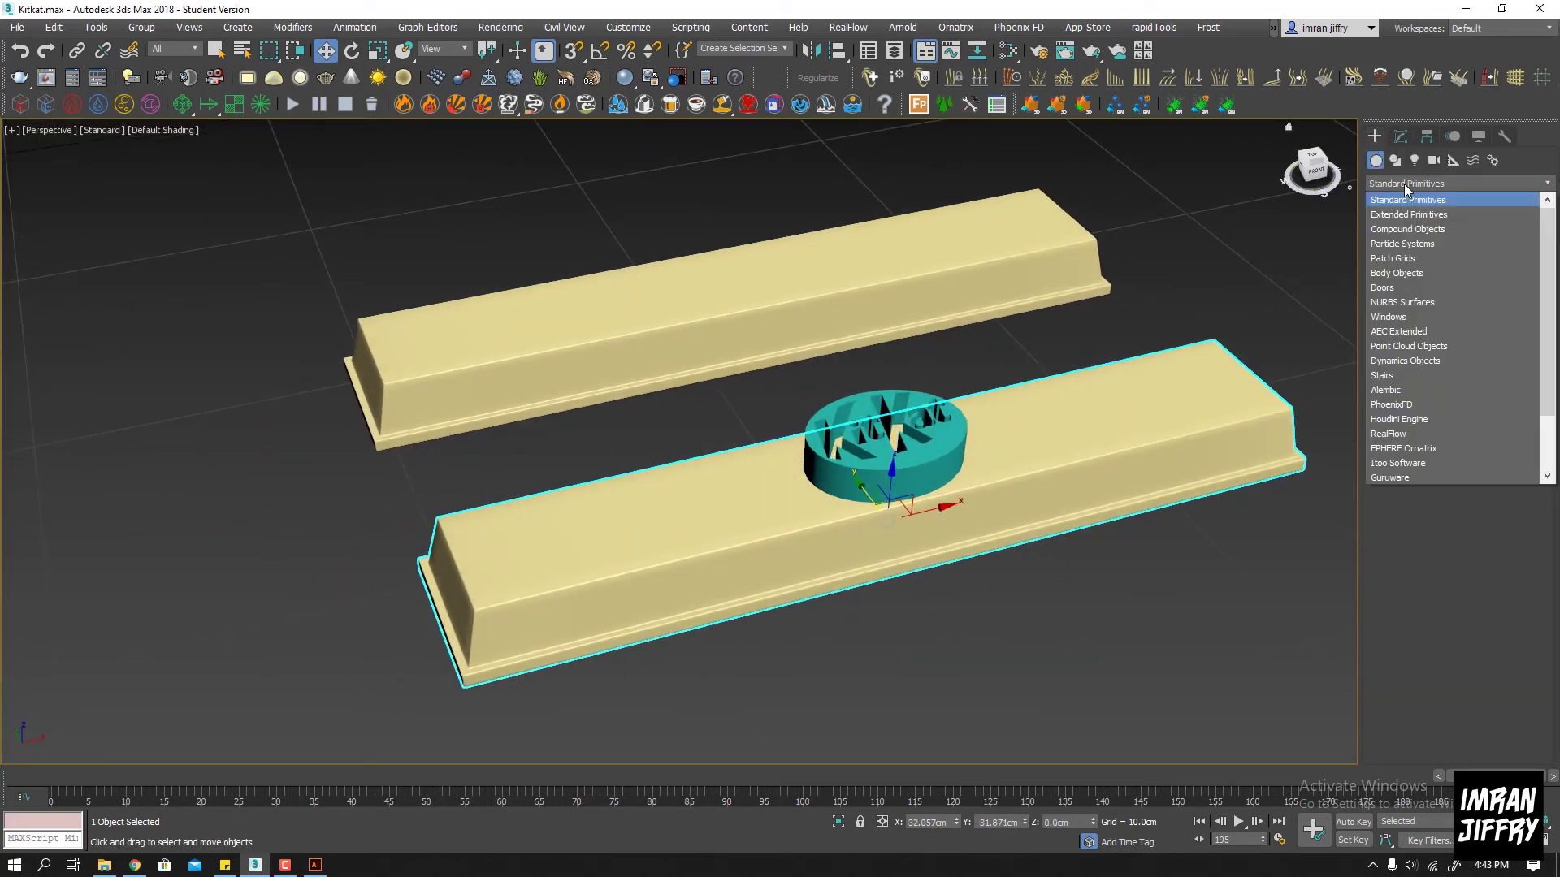
pyautogui.click(1402, 230)
pyautogui.click(1428, 322)
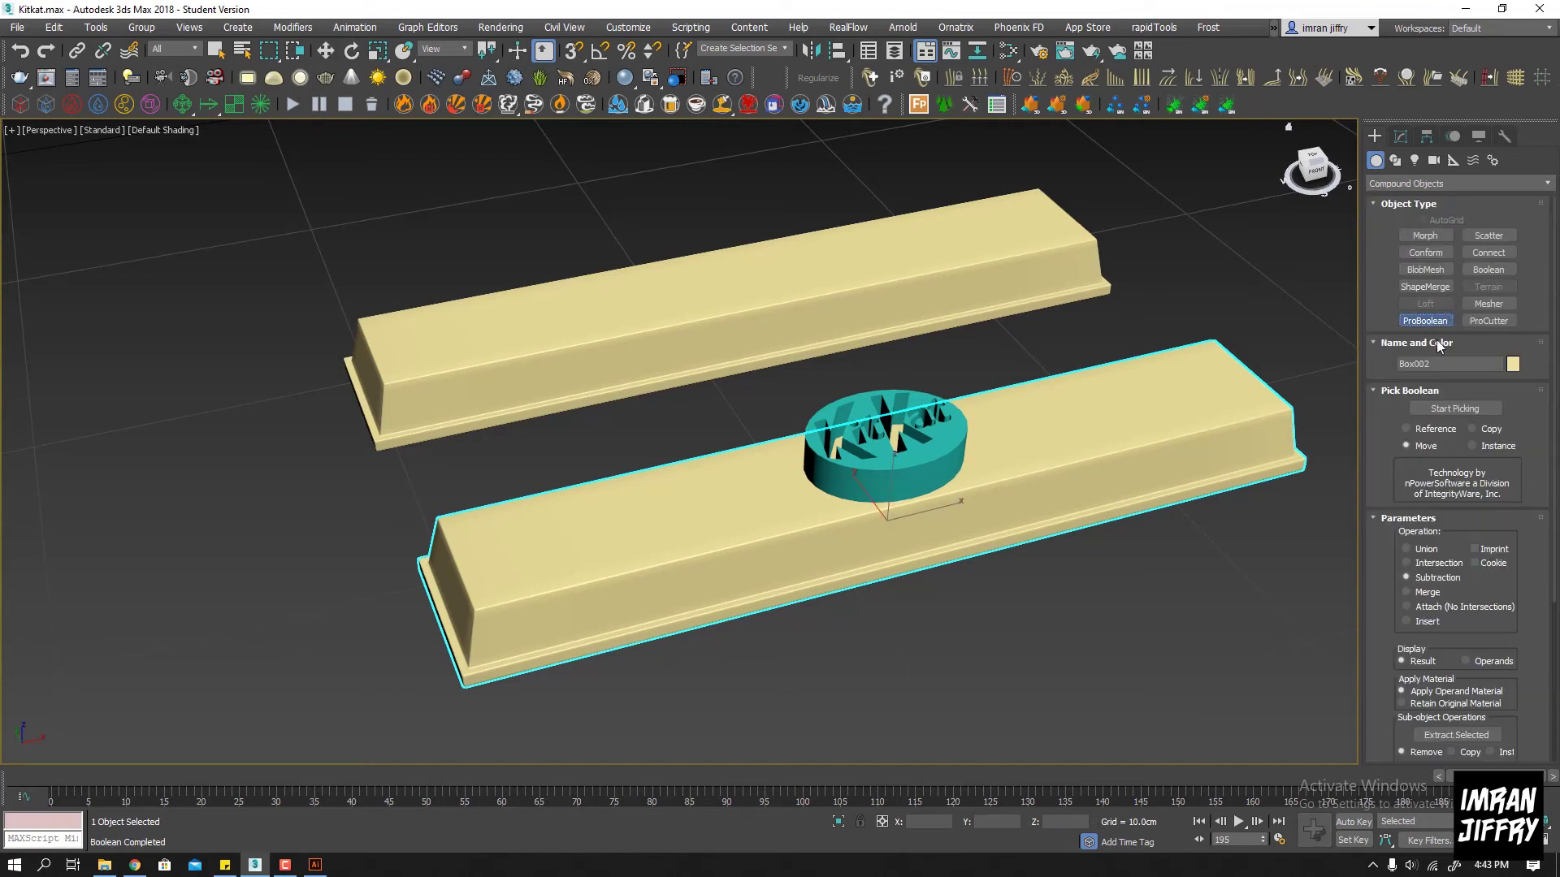
pyautogui.click(1459, 411)
pyautogui.click(944, 465)
pyautogui.moveTo(944, 464)
pyautogui.keyDown('alt'); pyautogui.mouseDown(button='middle')
pyautogui.moveTo(905, 538)
pyautogui.moveTo(1024, 481)
pyautogui.moveTo(842, 496)
pyautogui.moveTo(841, 525)
pyautogui.moveTo(1094, 460)
pyautogui.moveTo(918, 462)
pyautogui.moveTo(922, 548)
pyautogui.mouseUp(button='middle'); pyautogui.keyUp('alt')
pyautogui.scroll(-5, 918, 462)
pyautogui.scroll(2, 898, 567)
pyautogui.scroll(-4, 898, 566)
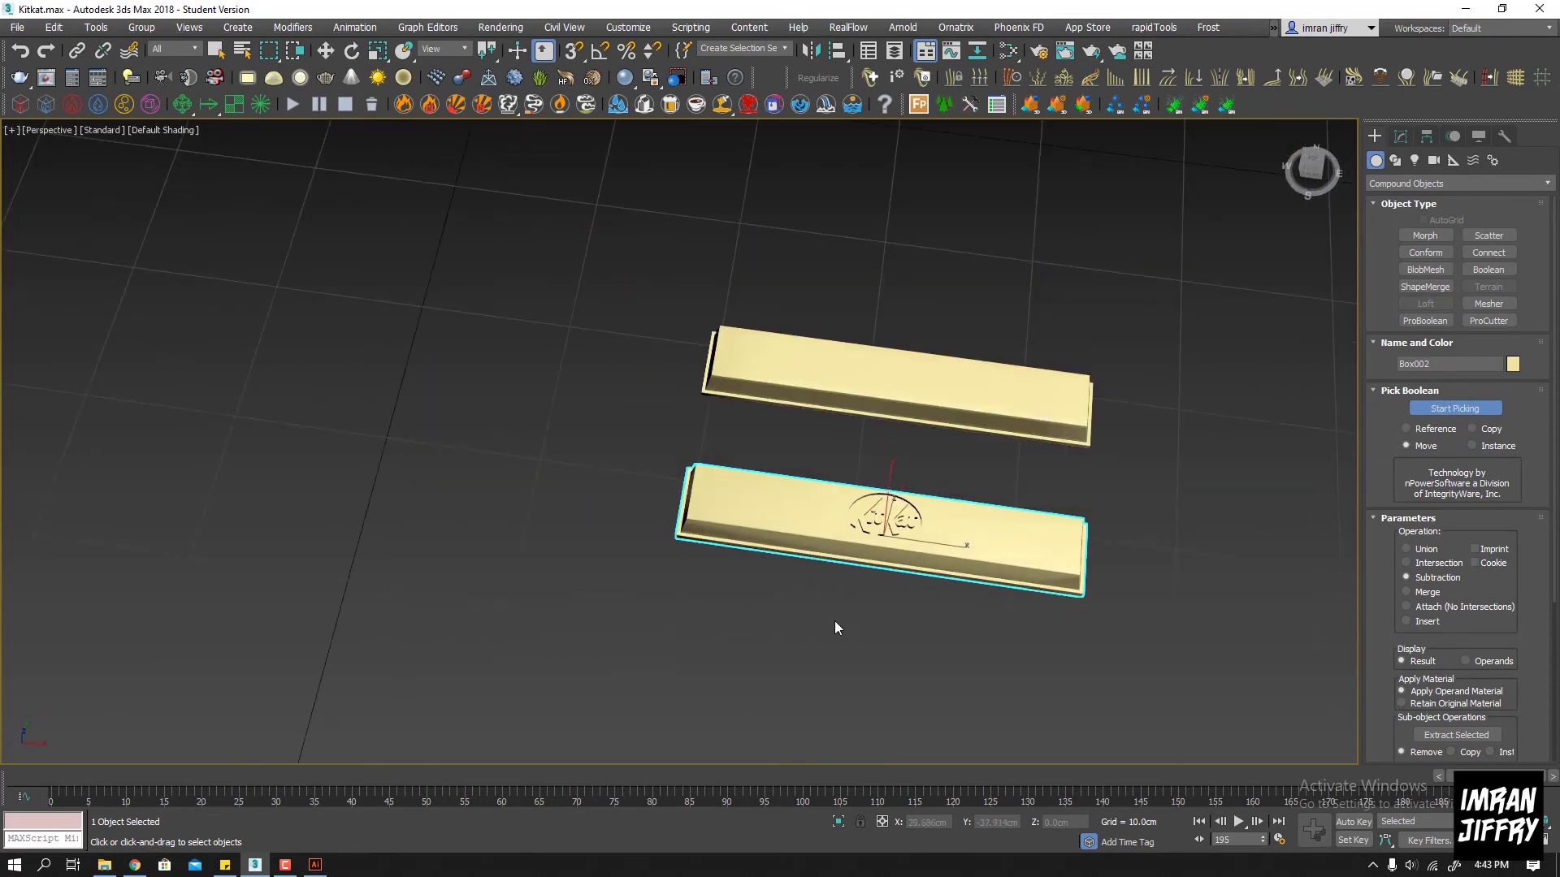
pyautogui.click(1399, 136)
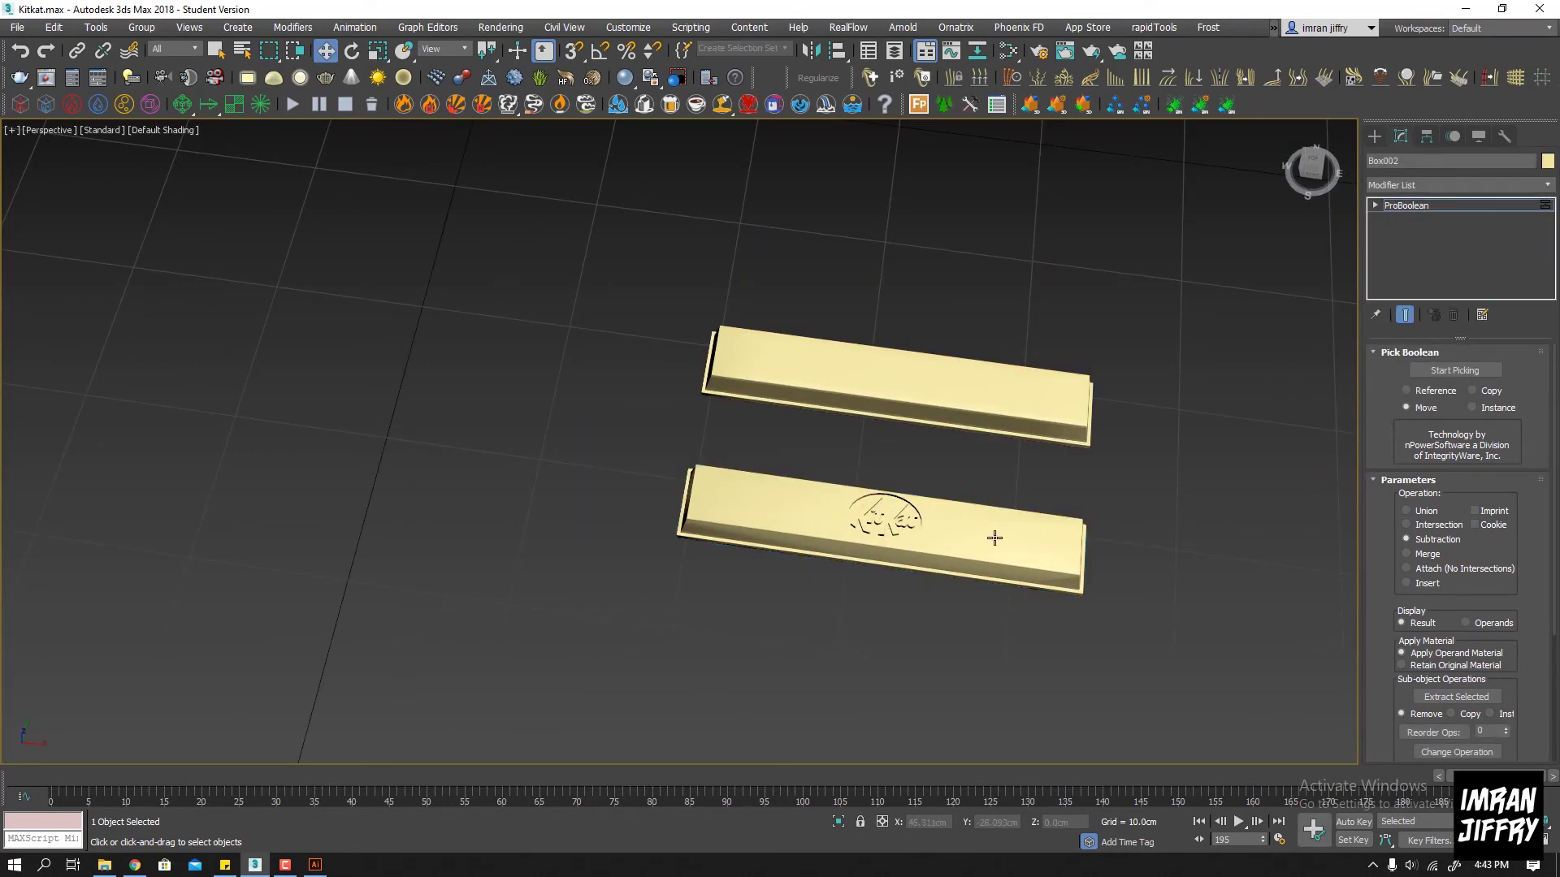
# Move the plain upper bar to the right and the engraved bar toward the centre
pyautogui.click(1412, 206)
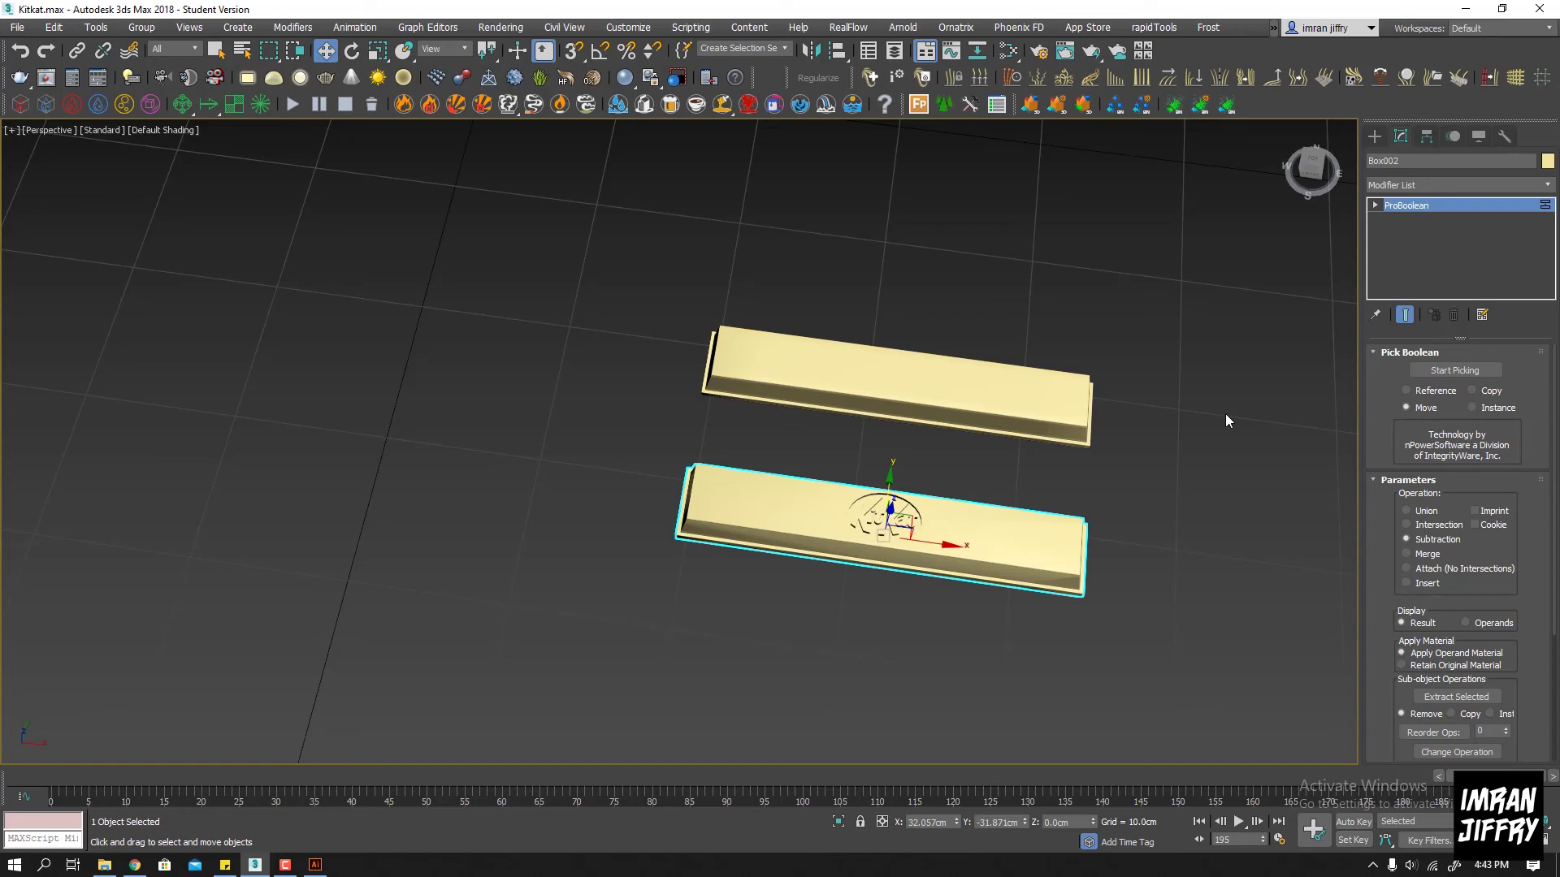
pyautogui.scroll(-4, 948, 551)
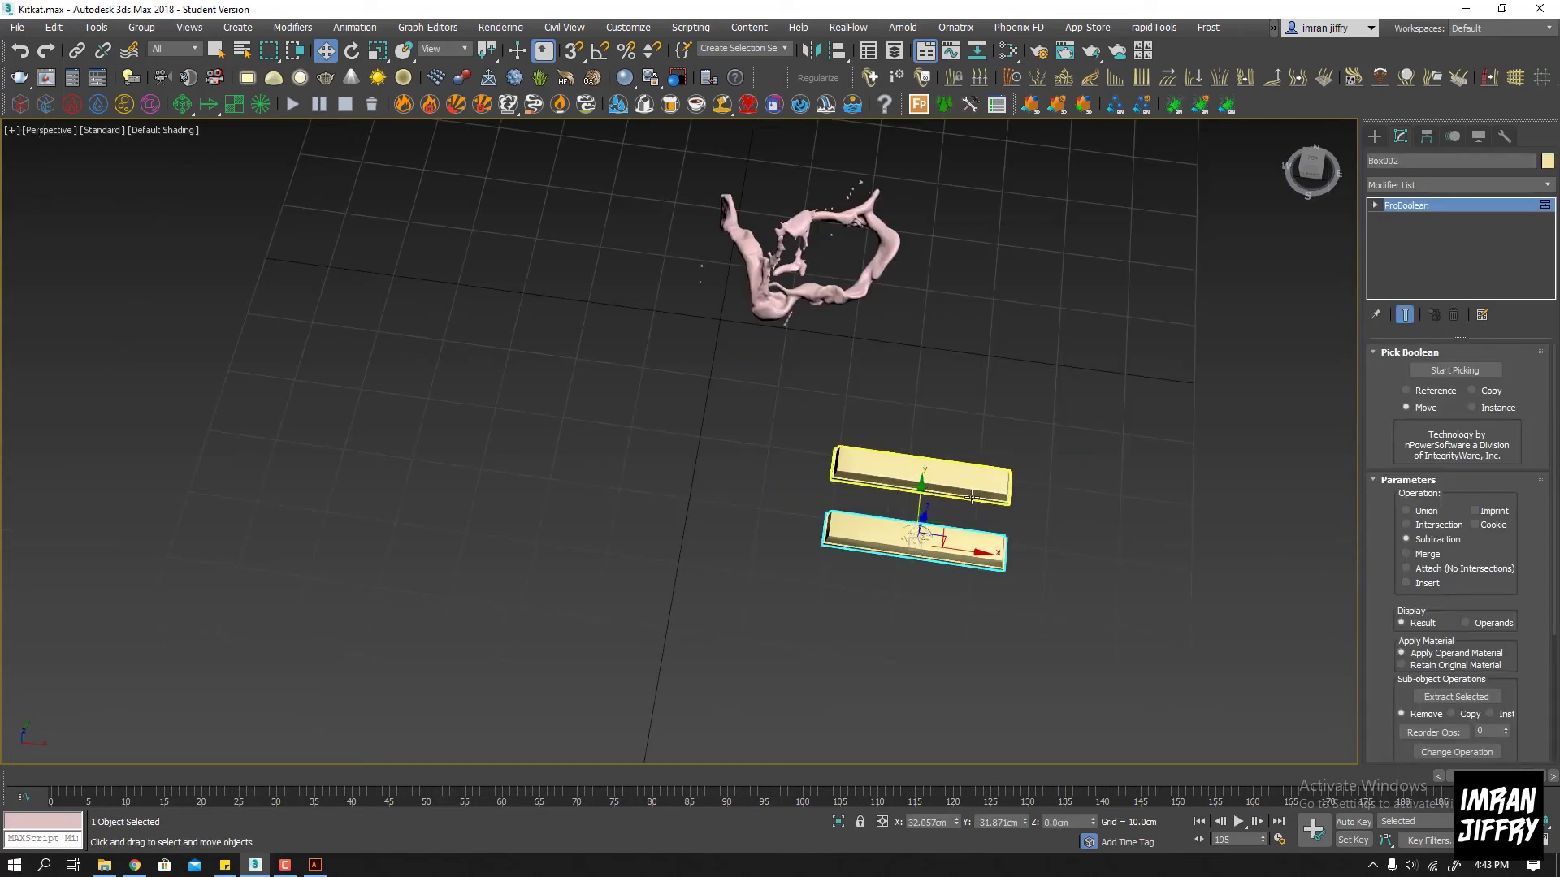
pyautogui.moveTo(972, 497); pyautogui.dragTo(770, 408, button='middle')
pyautogui.click(770, 408)
pyautogui.moveTo(780, 417); pyautogui.dragTo(1169, 406)
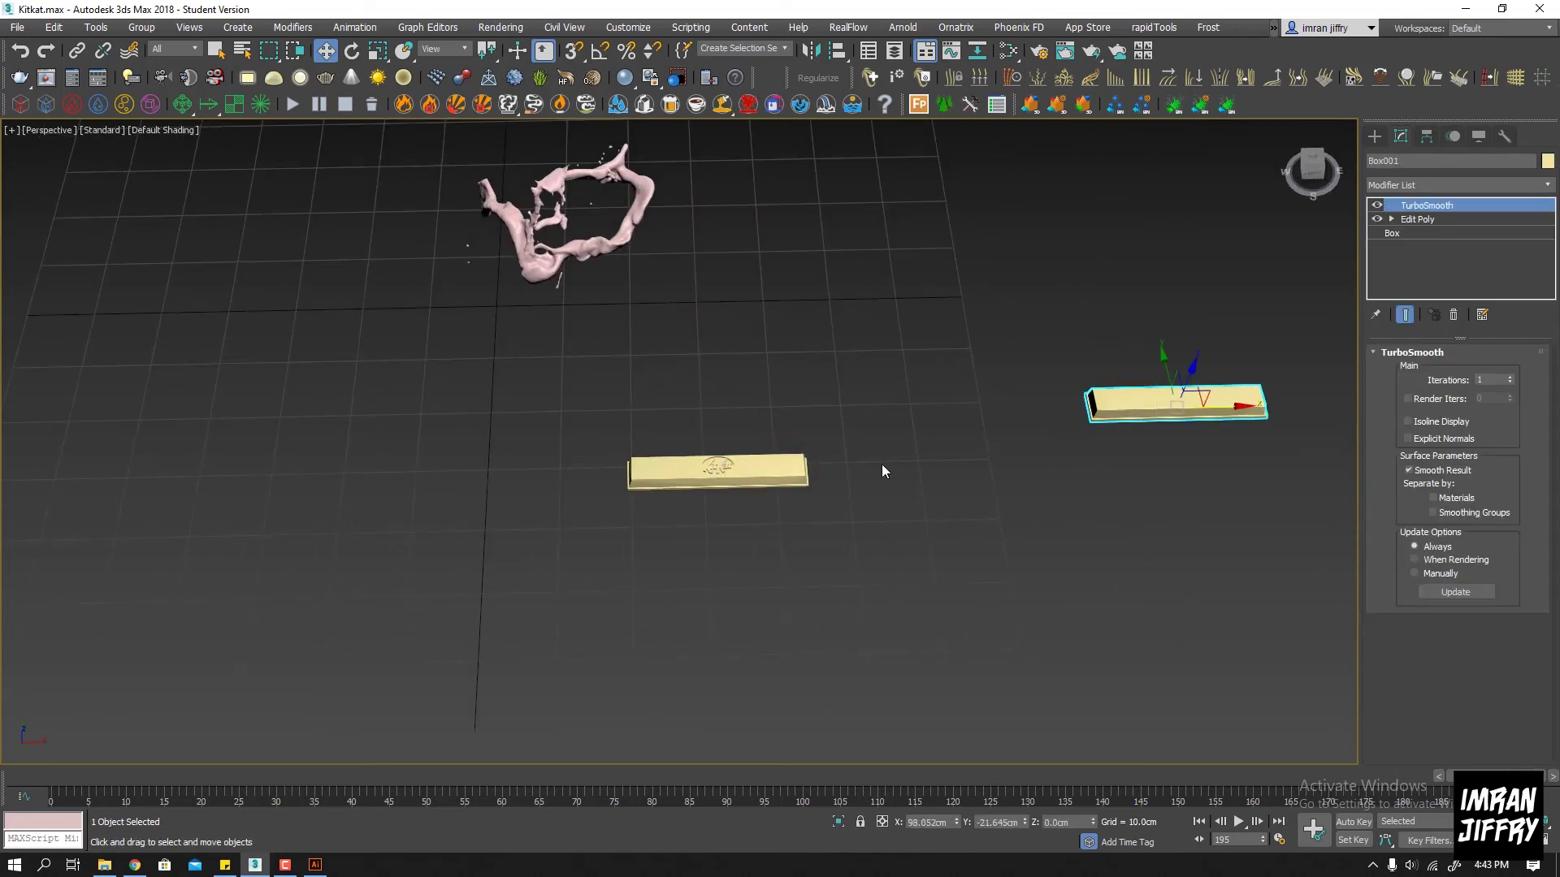
pyautogui.click(715, 467)
pyautogui.moveTo(715, 467)
pyautogui.keyDown('alt'); pyautogui.mouseDown(button='middle')
pyautogui.moveTo(1154, 550)
pyautogui.moveTo(1085, 552)
pyautogui.mouseUp(button='middle'); pyautogui.keyUp('alt')
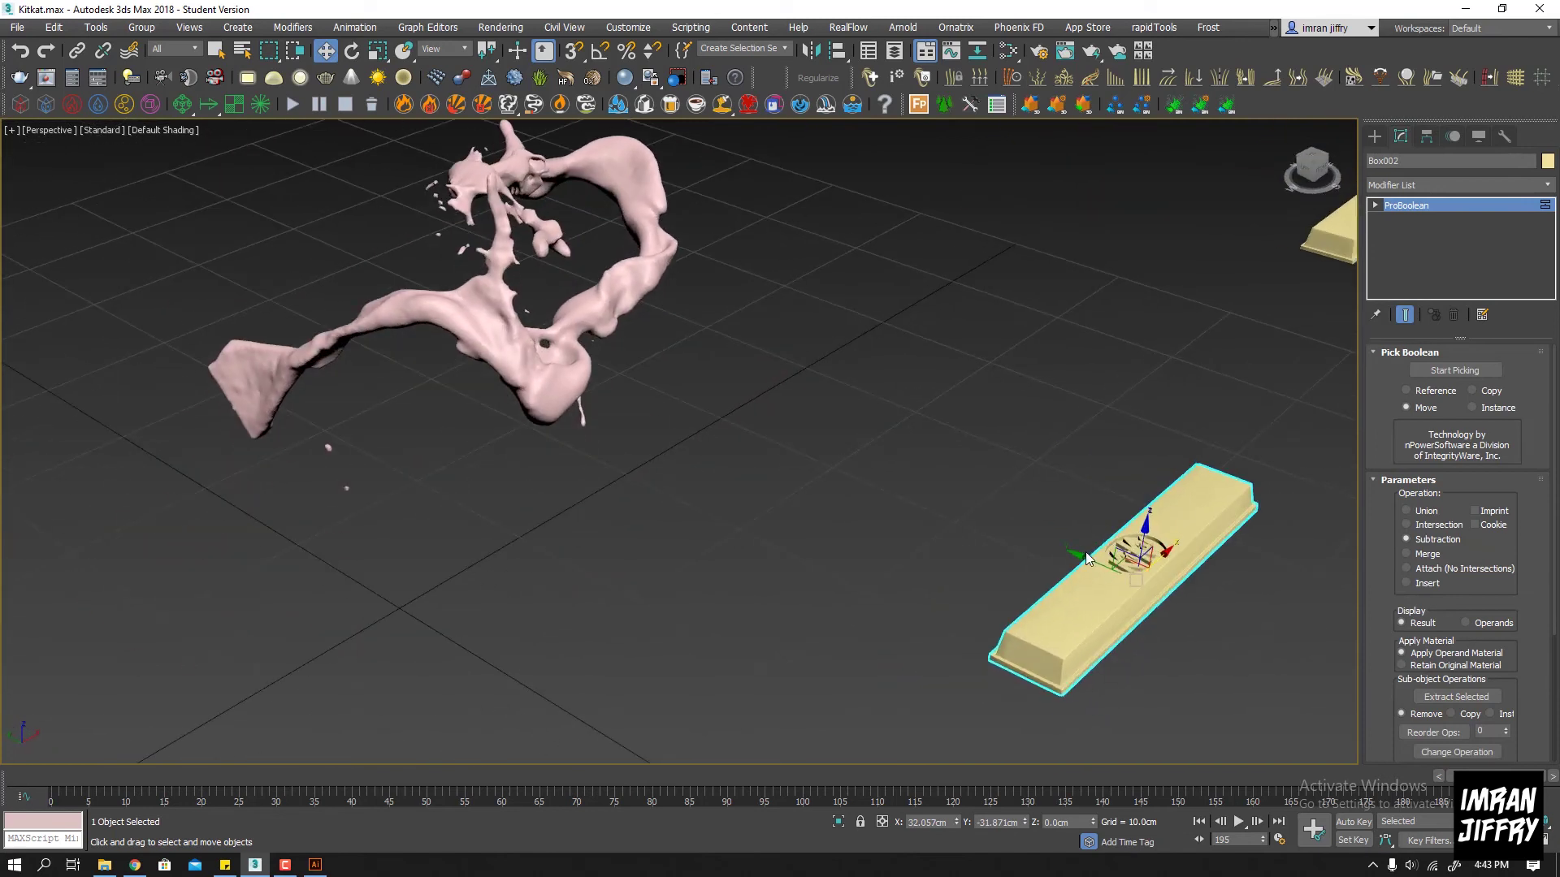
pyautogui.moveTo(1079, 553); pyautogui.dragTo(767, 433)
# Make a copy of the engraved bar in the left view
pyautogui.hotkey('alt', 'w')
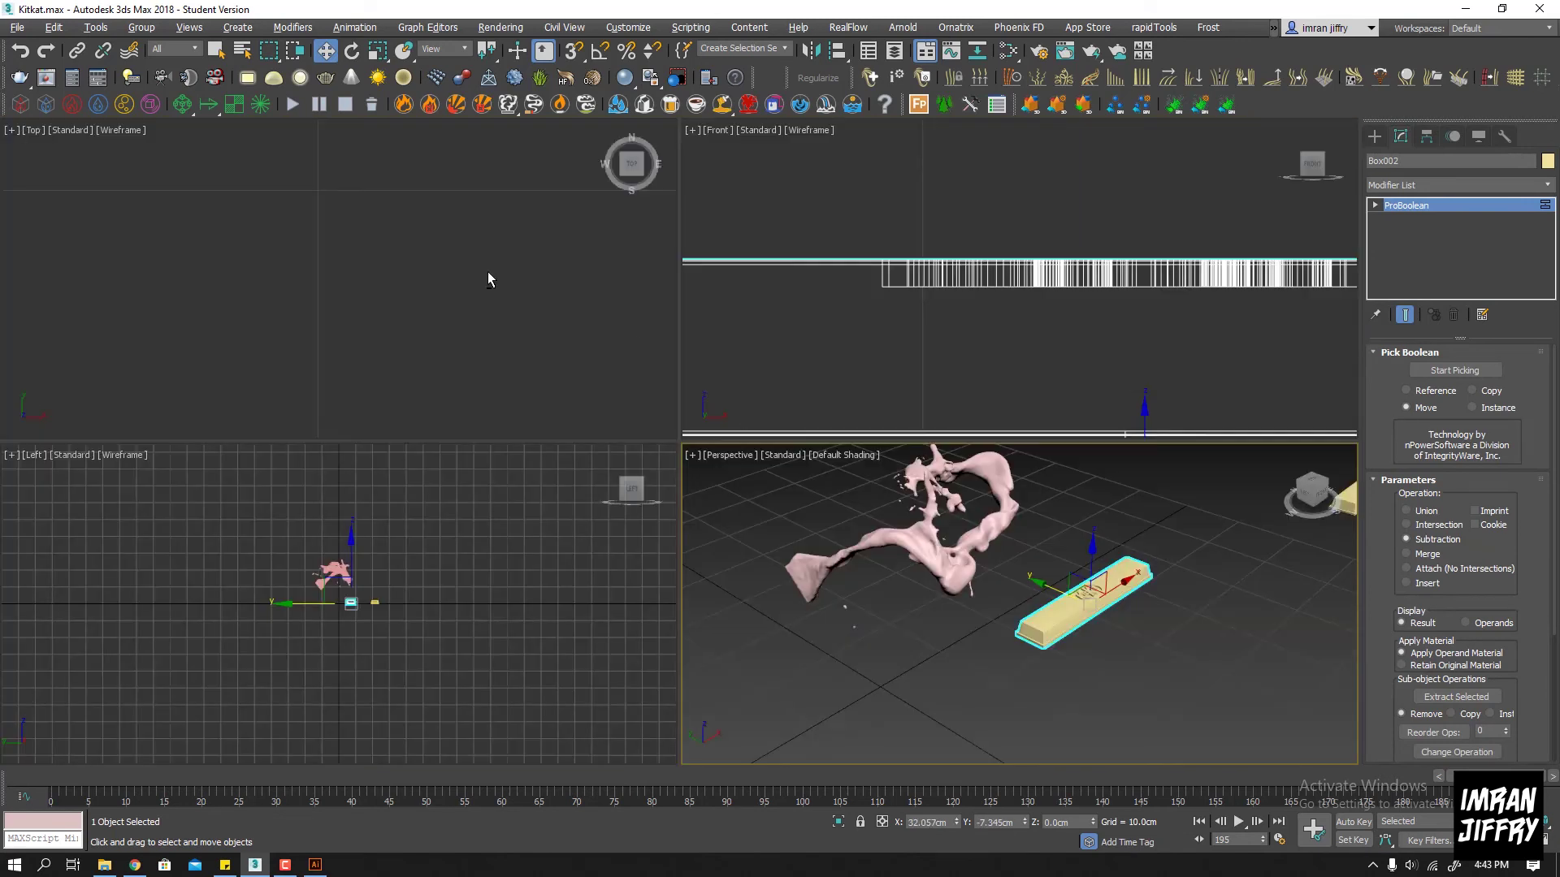
pyautogui.hotkey('alt', 'w')
pyautogui.scroll(5, 789, 375)
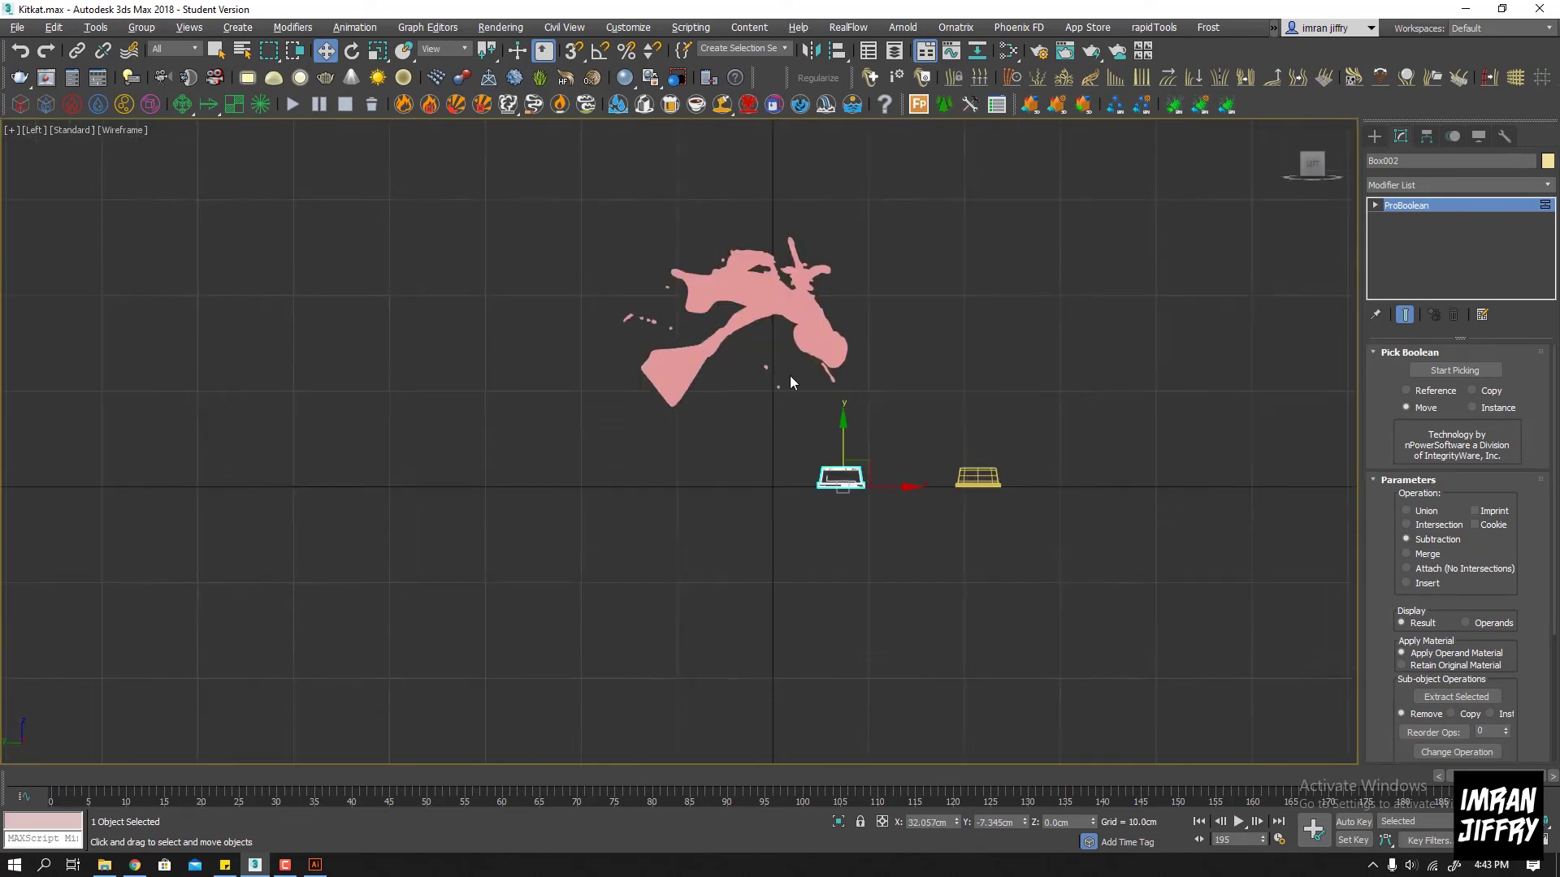
pyautogui.scroll(4, 822, 486)
pyautogui.moveTo(881, 556); pyautogui.dragTo(893, 648, button='middle')
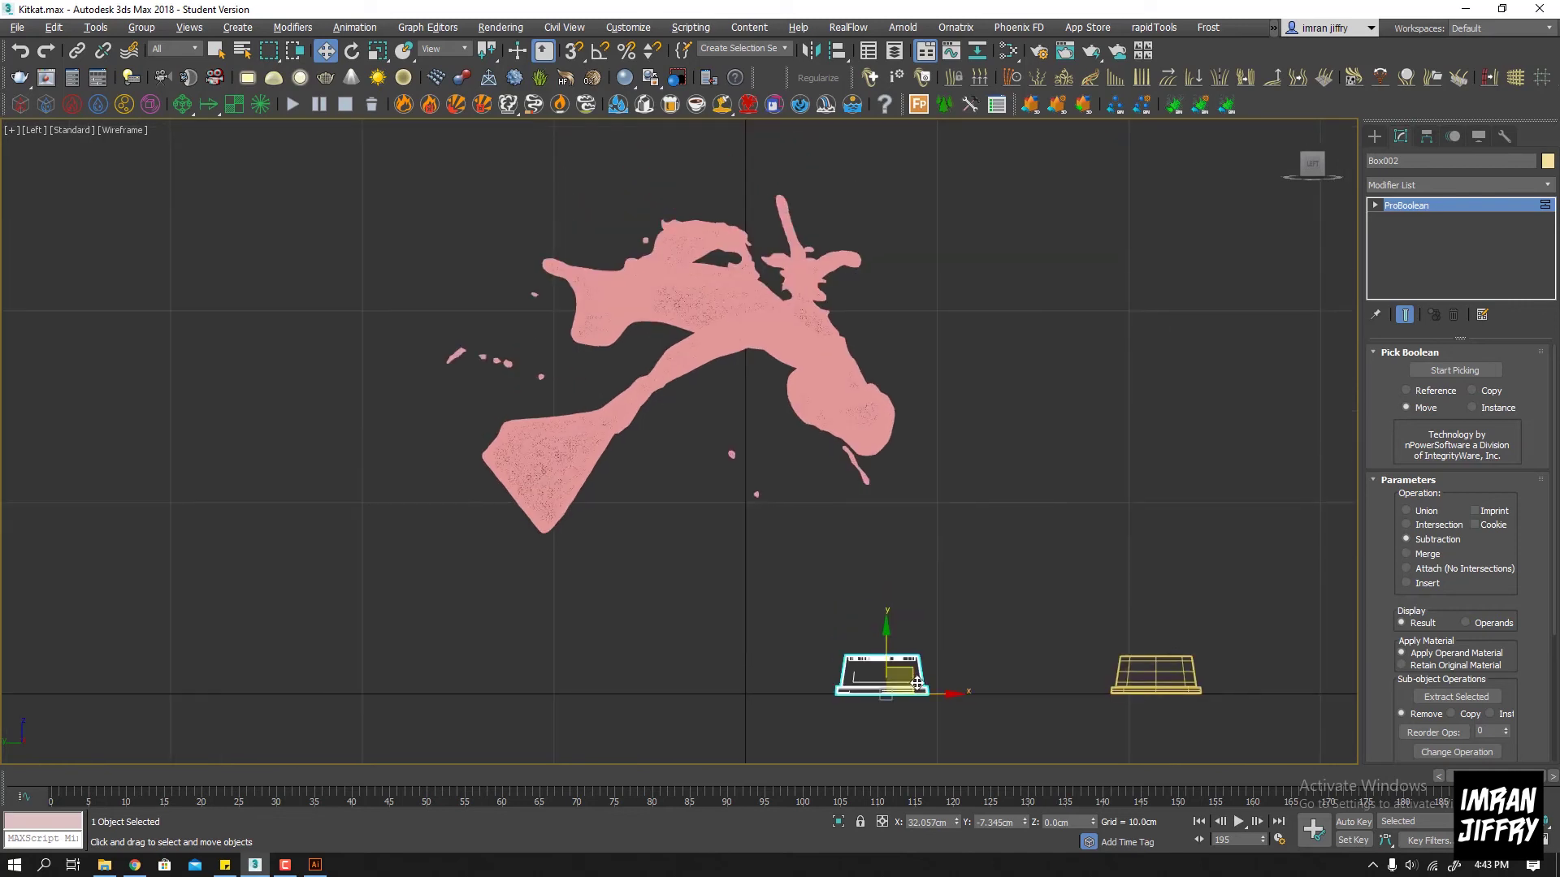
pyautogui.moveTo(925, 691); pyautogui.dragTo(1208, 692)
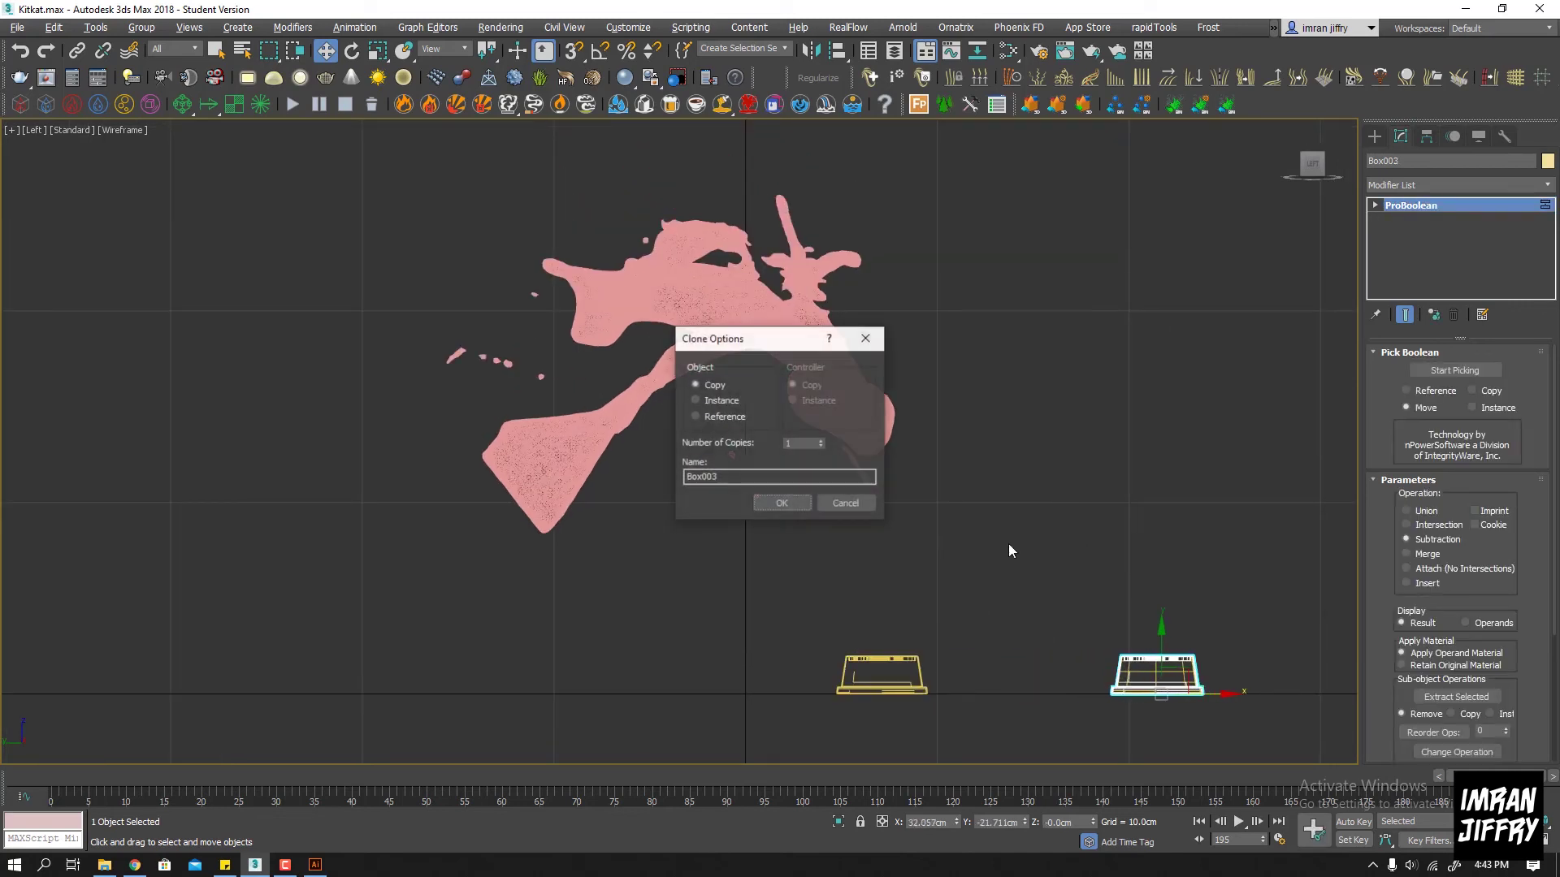
pyautogui.click(784, 502)
# Move the original engraved bar up and left into the pink splash
pyautogui.click(930, 675)
pyautogui.moveTo(917, 671); pyautogui.dragTo(778, 288)
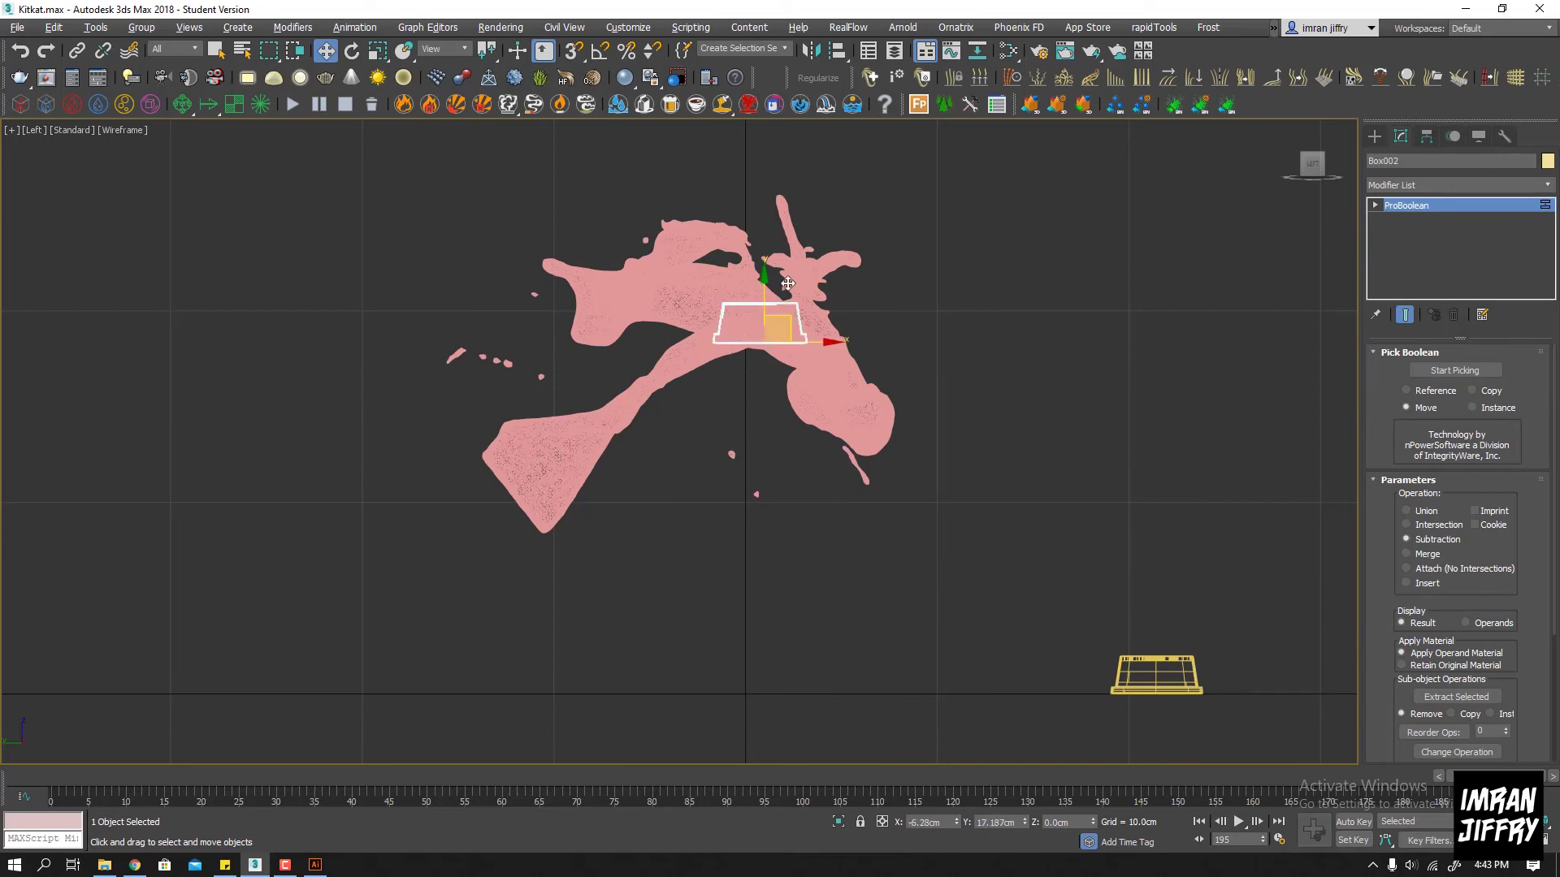
pyautogui.hotkey('alt', 'w')
pyautogui.hotkey('alt', 'w')
pyautogui.scroll(-3, 1043, 272)
pyautogui.scroll(-2, 720, 289)
pyautogui.scroll(3, 775, 445)
pyautogui.moveTo(993, 396)
pyautogui.mouseDown()
pyautogui.moveTo(820, 406)
pyautogui.moveTo(822, 425)
pyautogui.mouseUp()
pyautogui.scroll(3, 816, 412)
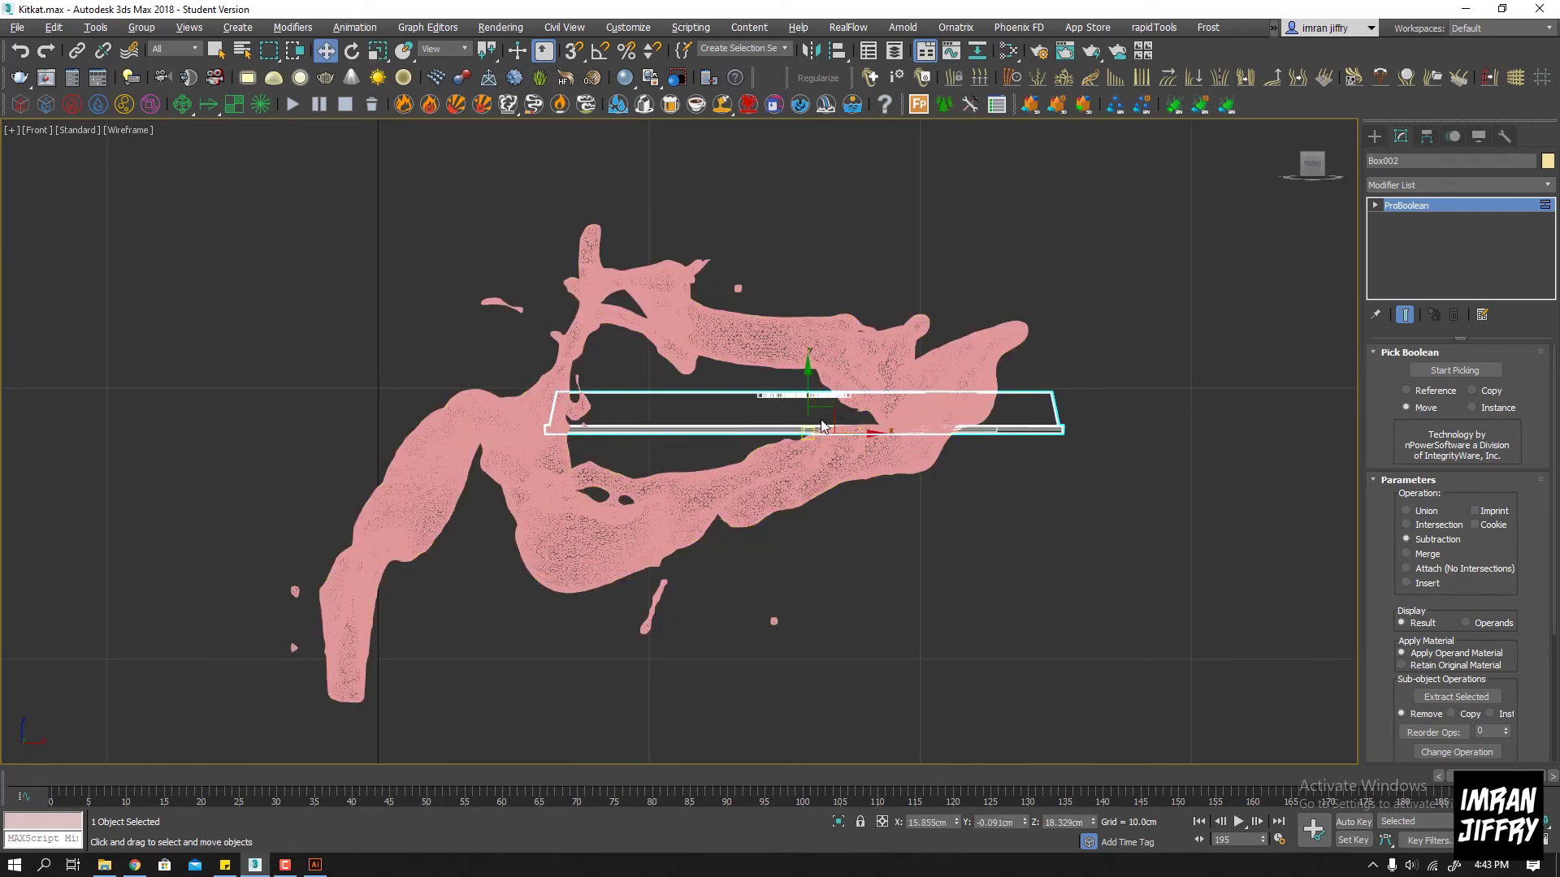
# Nudge the bar and tilt it about 70° within the splash
pyautogui.press('e')
pyautogui.press('w')
pyautogui.moveTo(819, 429); pyautogui.dragTo(804, 413)
pyautogui.hotkey('alt', 'w')
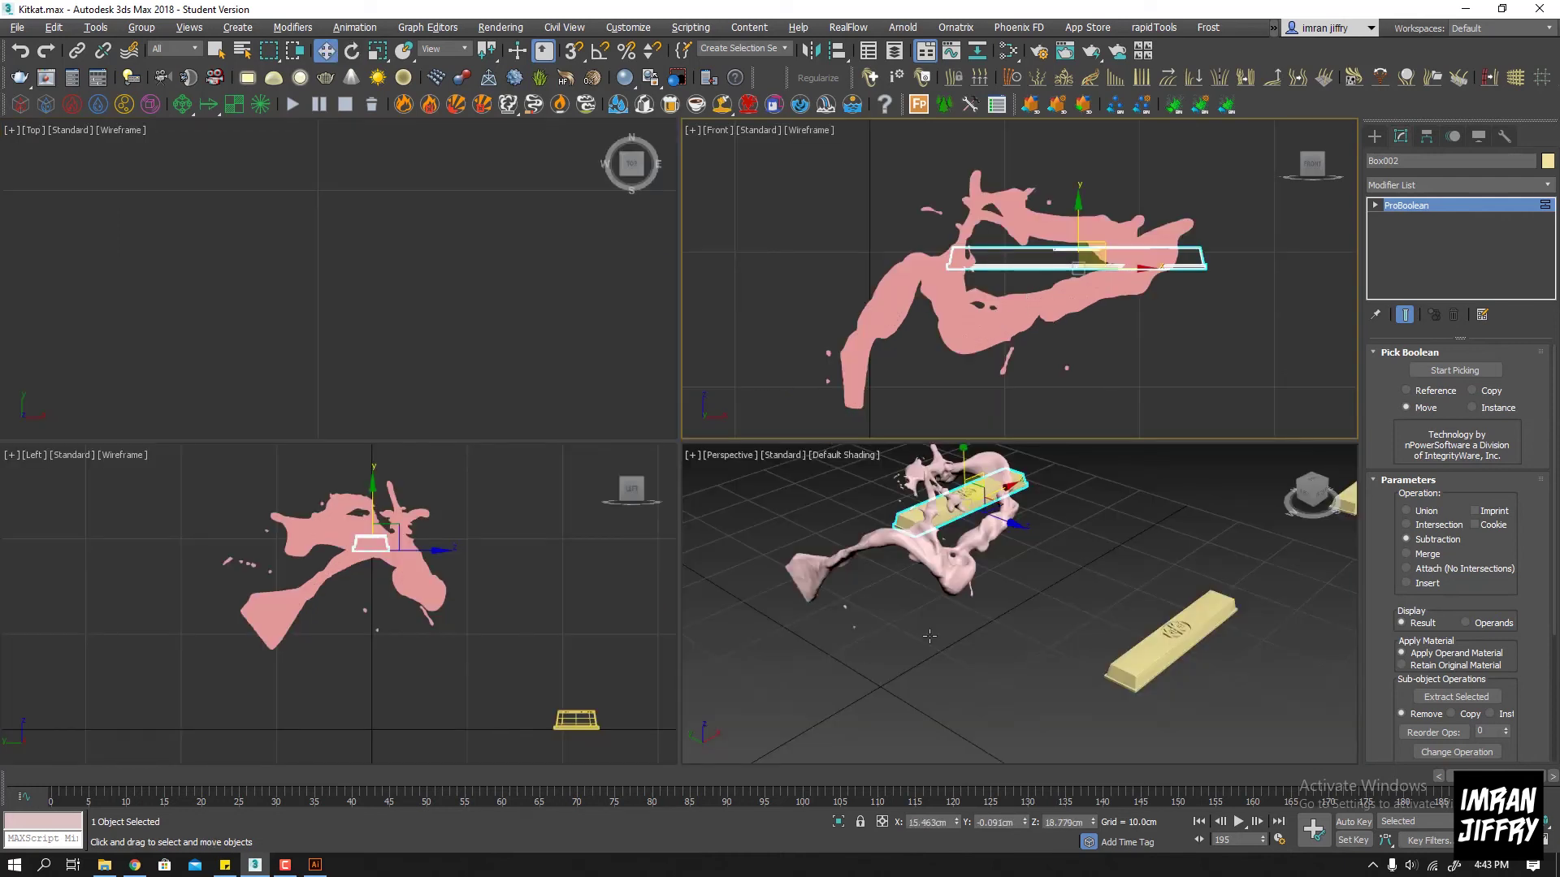
pyautogui.hotkey('alt', 'w')
pyautogui.moveTo(672, 357)
pyautogui.keyDown('alt'); pyautogui.mouseDown(button='middle')
pyautogui.moveTo(602, 446)
pyautogui.moveTo(683, 367)
pyautogui.moveTo(759, 484)
pyautogui.mouseUp(button='middle'); pyautogui.keyUp('alt')
pyautogui.scroll(5, 603, 446)
pyautogui.scroll(3, 758, 484)
pyautogui.moveTo(788, 335)
pyautogui.mouseDown()
pyautogui.moveTo(798, 396)
pyautogui.moveTo(807, 335)
pyautogui.moveTo(782, 349)
pyautogui.mouseUp()
# Rotate the bar around its vertical axis to a diagonal tilt, then select all objects
pyautogui.press('w')
pyautogui.moveTo(772, 331)
pyautogui.keyDown('alt'); pyautogui.mouseDown(button='middle')
pyautogui.moveTo(780, 298)
pyautogui.moveTo(800, 342)
pyautogui.mouseUp(button='middle'); pyautogui.keyUp('alt')
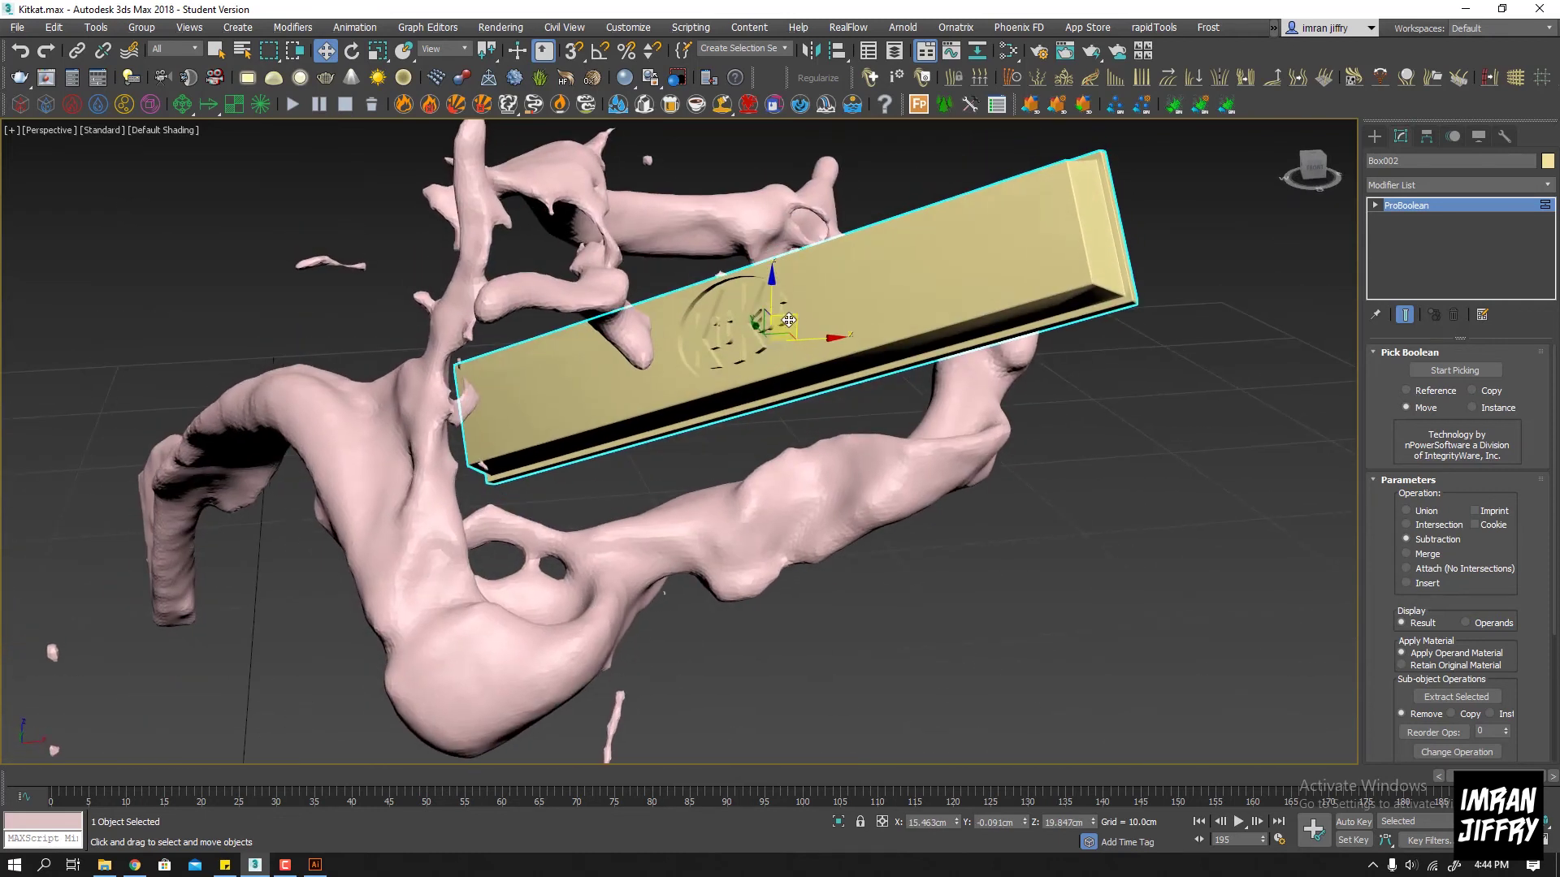
pyautogui.press('e')
pyautogui.moveTo(808, 345); pyautogui.dragTo(775, 289)
pyautogui.press('w')
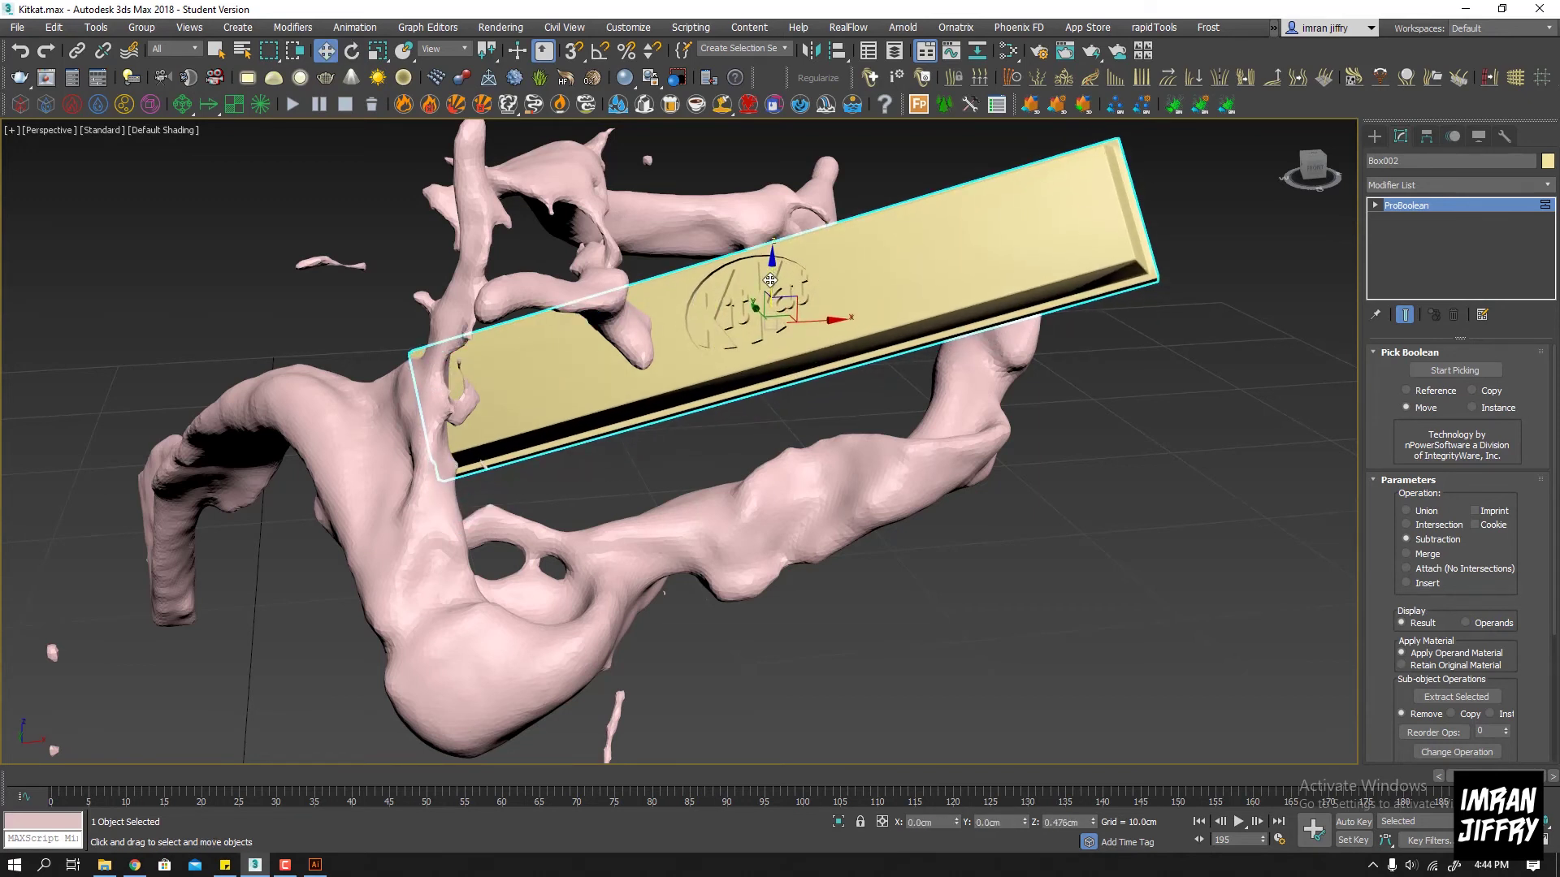
pyautogui.hotkey('ctrl', 'a')
pyautogui.scroll(-3, 841, 406)
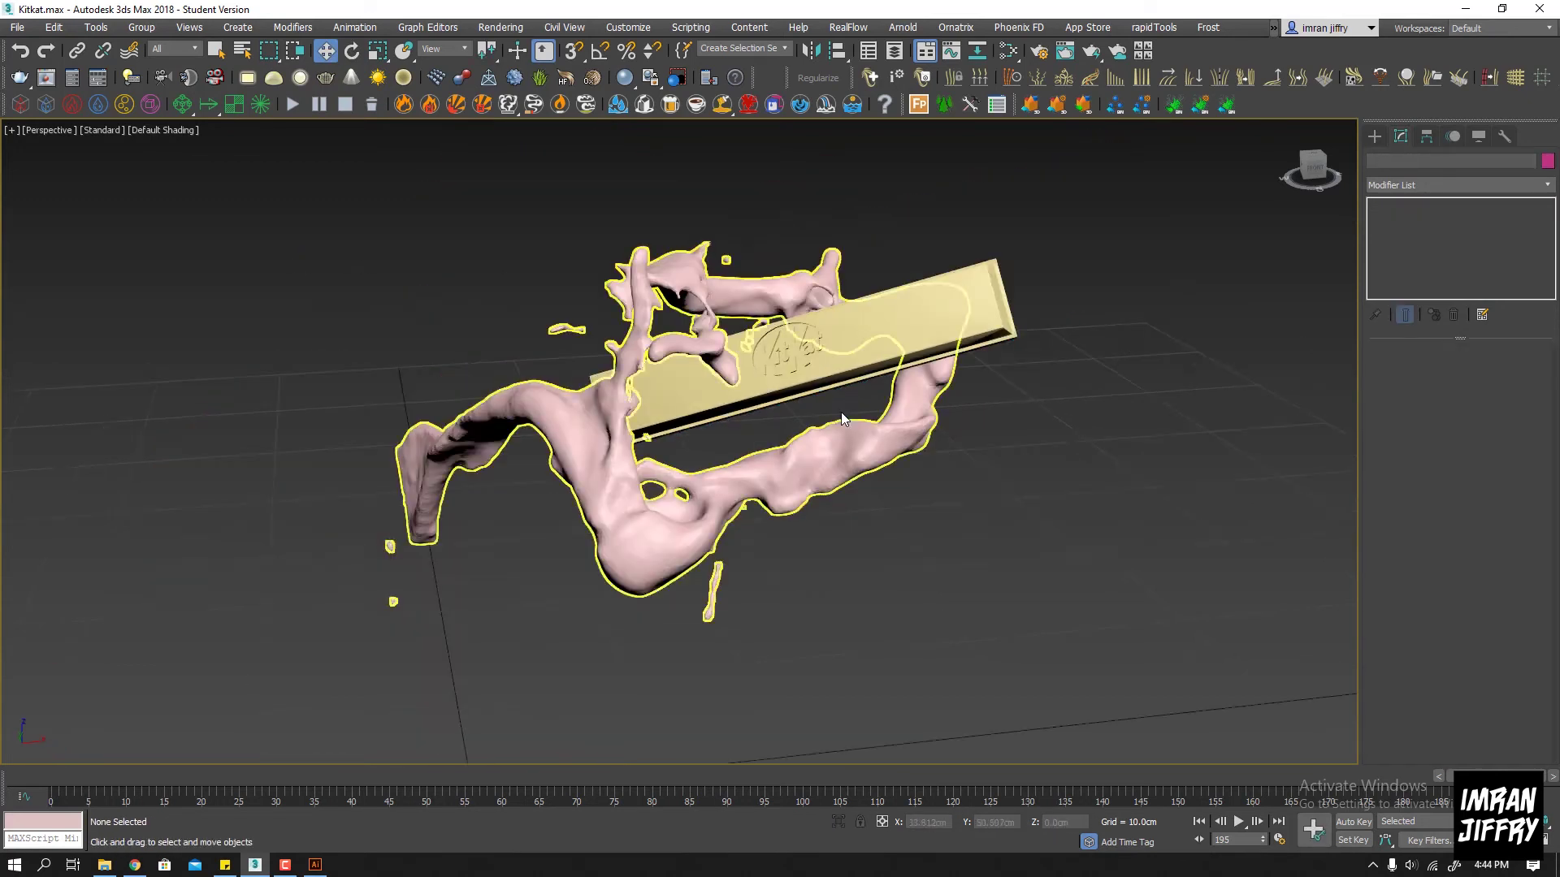
pyautogui.scroll(-3, 841, 412)
# Select the pink splash mesh RFMeshLoader001 with the Scale tool active
pyautogui.keyDown('alt'); pyautogui.moveTo(841, 412); pyautogui.dragTo(783, 413, button='middle'); pyautogui.keyUp('alt')
pyautogui.click(639, 416)
pyautogui.scroll(5, 639, 416)
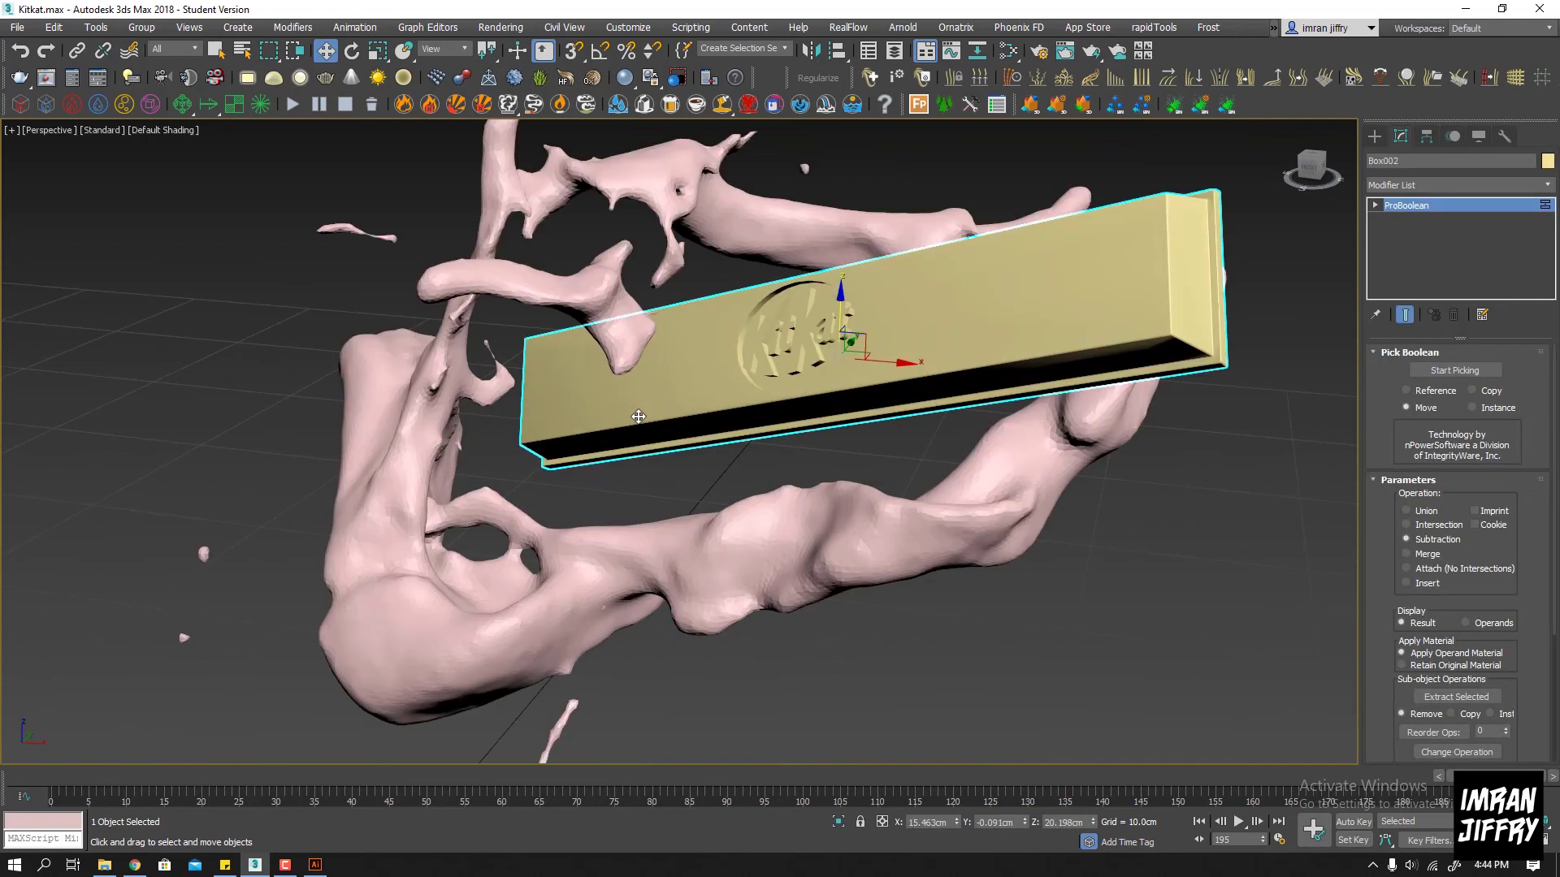
pyautogui.click(662, 520)
pyautogui.press('r')
pyautogui.scroll(-3, 650, 416)
pyautogui.moveTo(740, 404); pyautogui.dragTo(926, 339, button='middle')
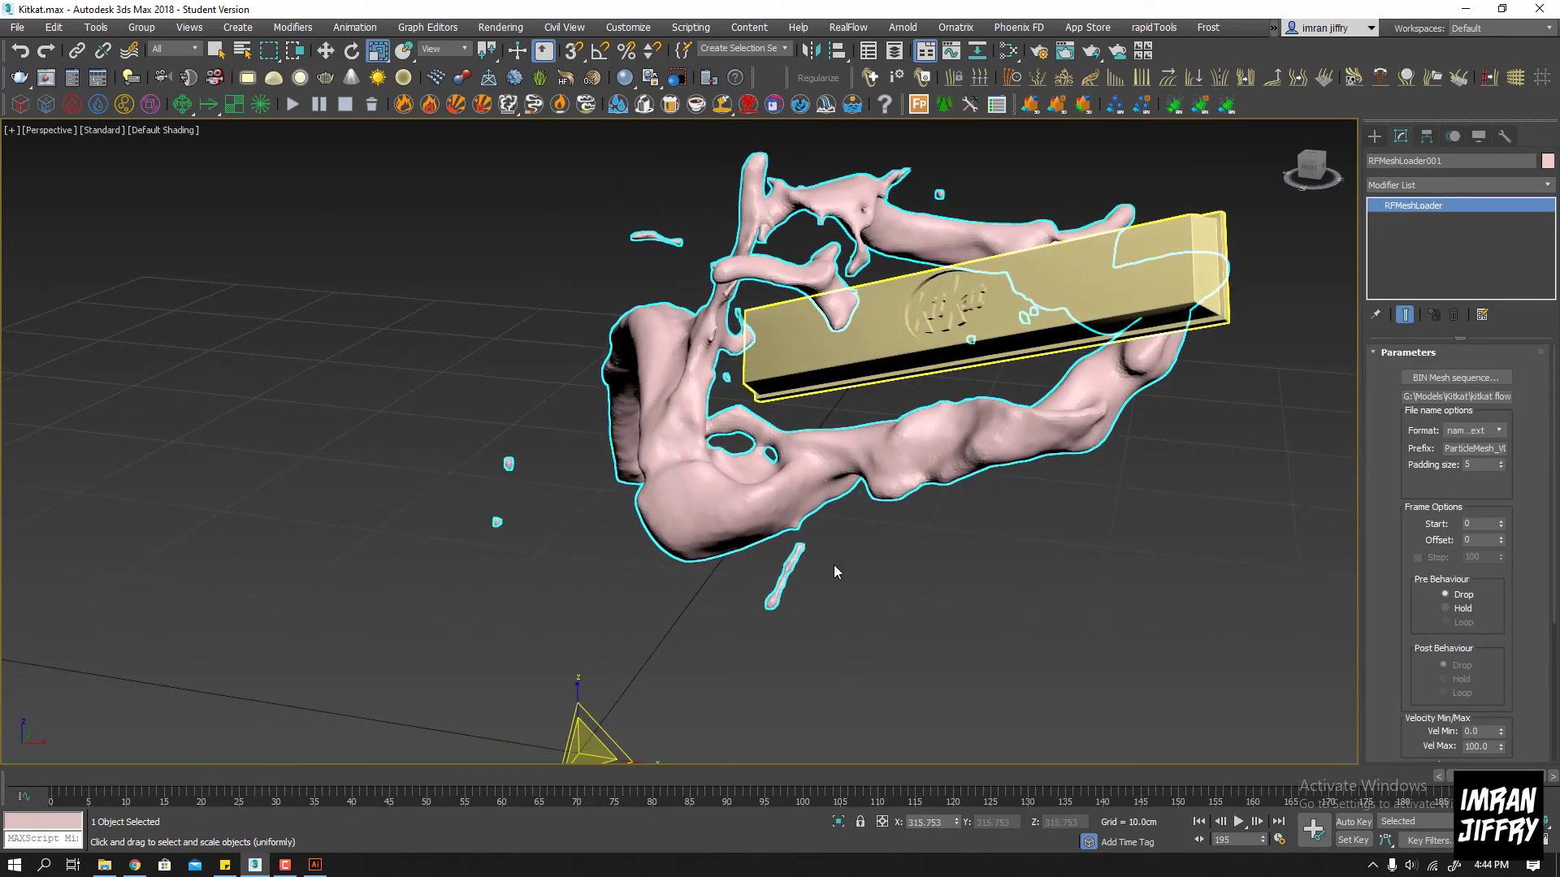
# Center the splash's pivot on its mesh, then scale the splash down slightly
pyautogui.click(1427, 137)
pyautogui.click(1458, 248)
pyautogui.click(1457, 332)
pyautogui.click(1472, 249)
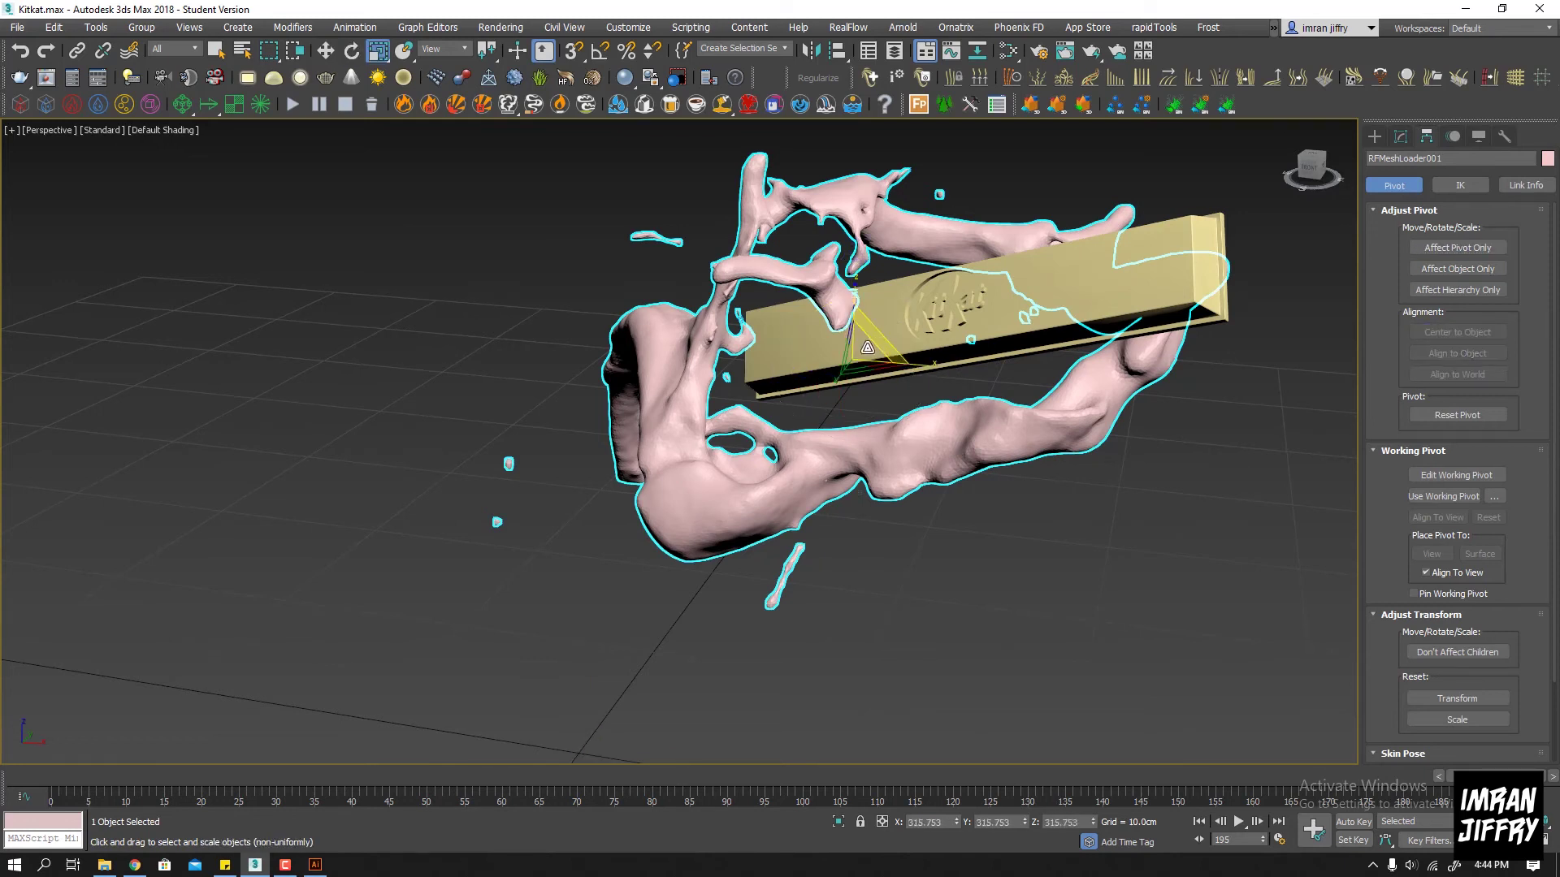
pyautogui.moveTo(863, 351); pyautogui.dragTo(861, 362)
# Maximize the Front viewport and open Render Setup
pyautogui.keyDown('alt'); pyautogui.moveTo(861, 362); pyautogui.dragTo(1017, 476, button='middle'); pyautogui.keyUp('alt')
pyautogui.click(1017, 476)
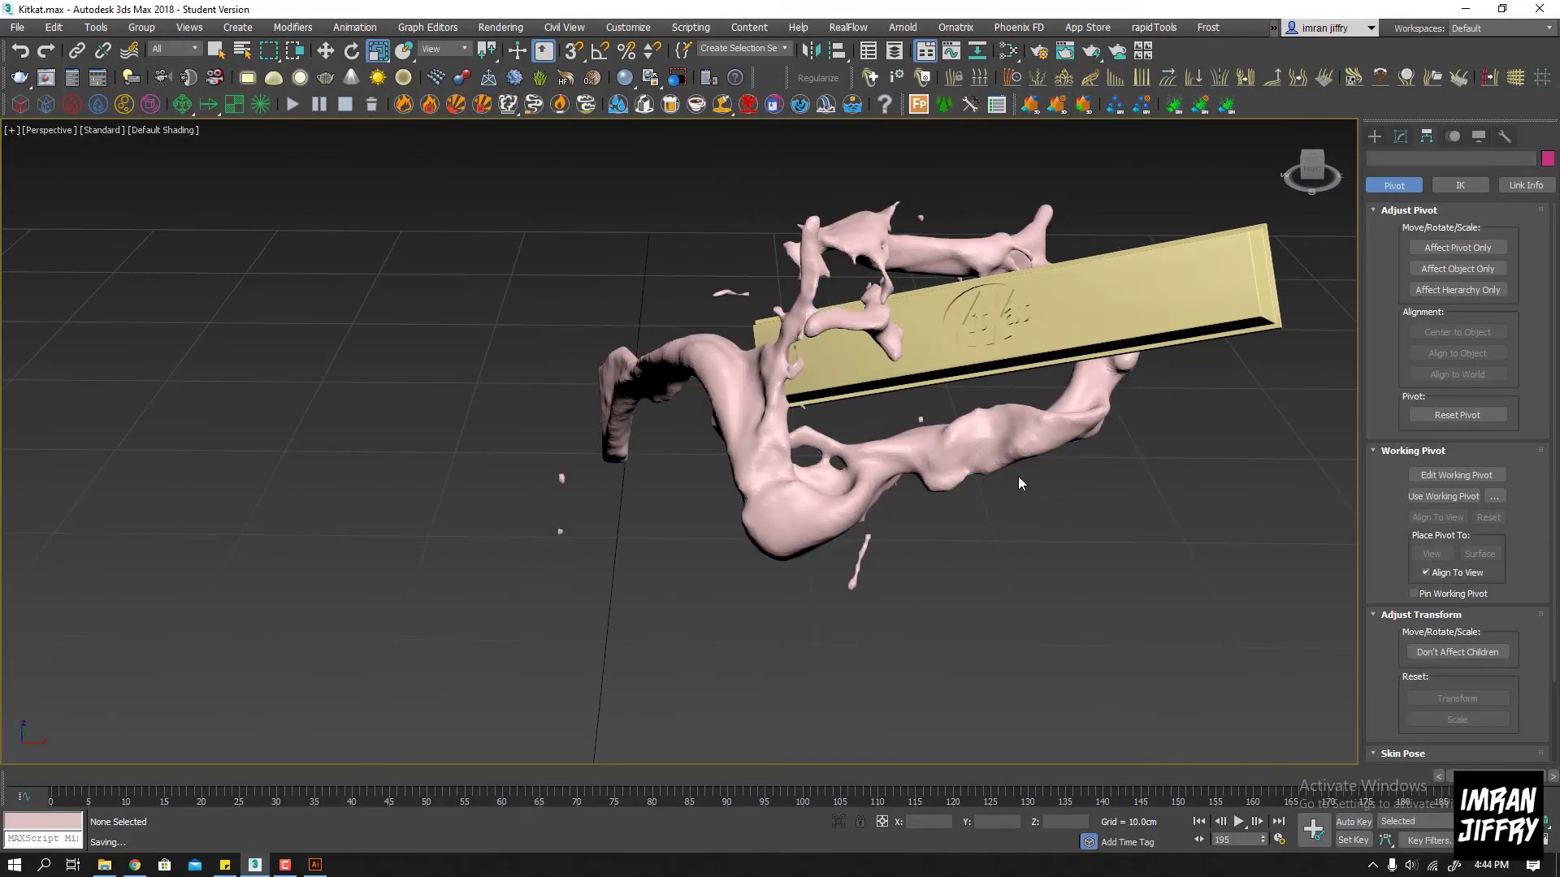
pyautogui.hotkey('alt', 'w')
pyautogui.click(798, 412)
pyautogui.hotkey('alt', 'w')
pyautogui.scroll(-4, 799, 413)
pyautogui.scroll(2, 540, 578)
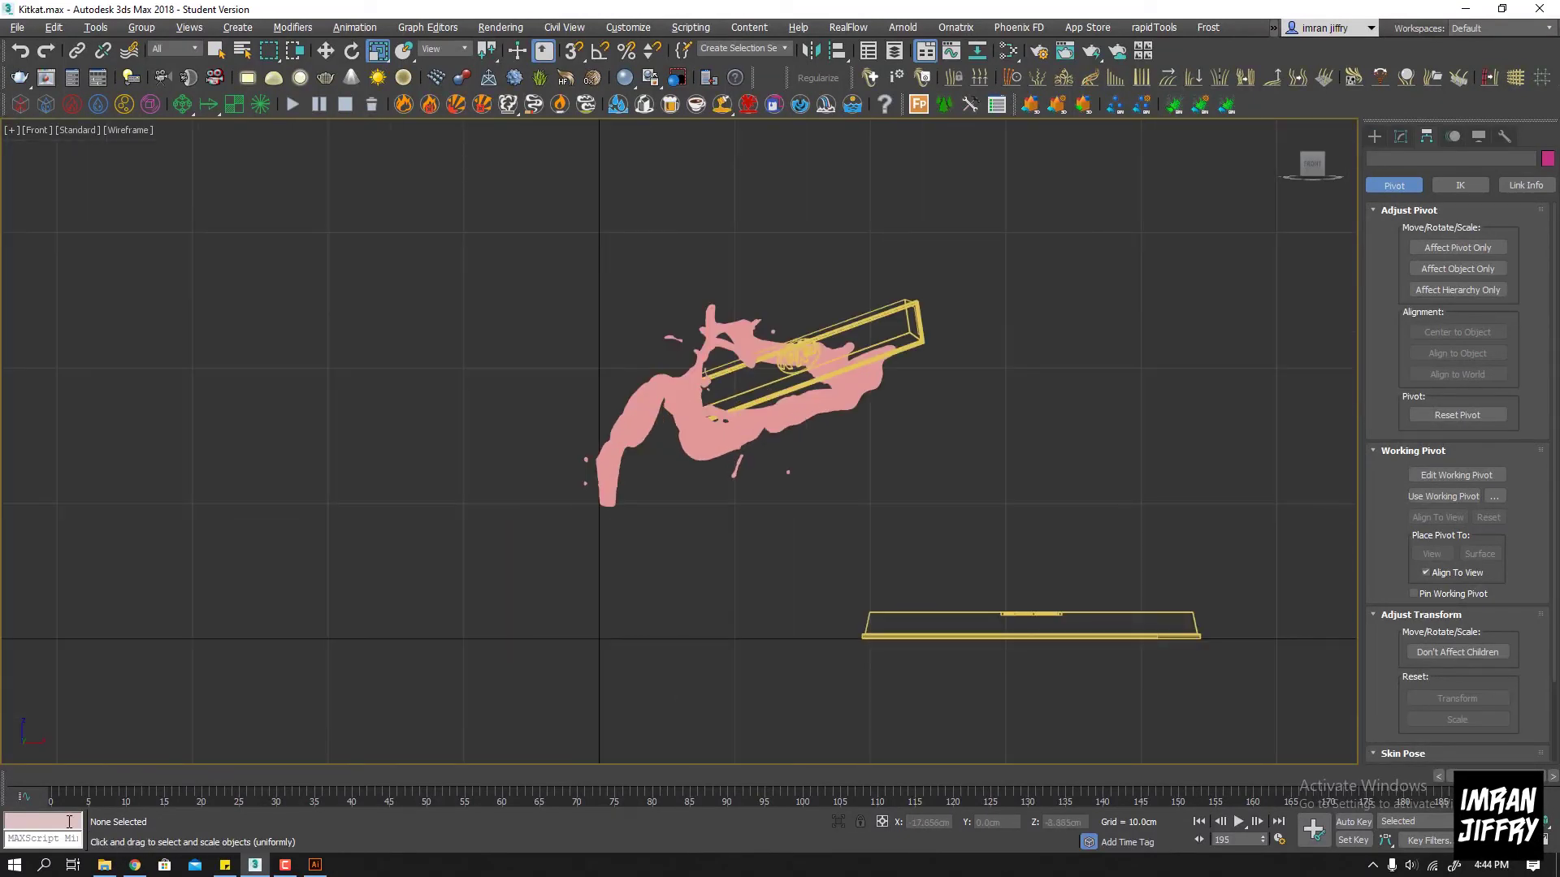
pyautogui.click(1039, 51)
# Load Preset 1 into the render settings
pyautogui.click(578, 140)
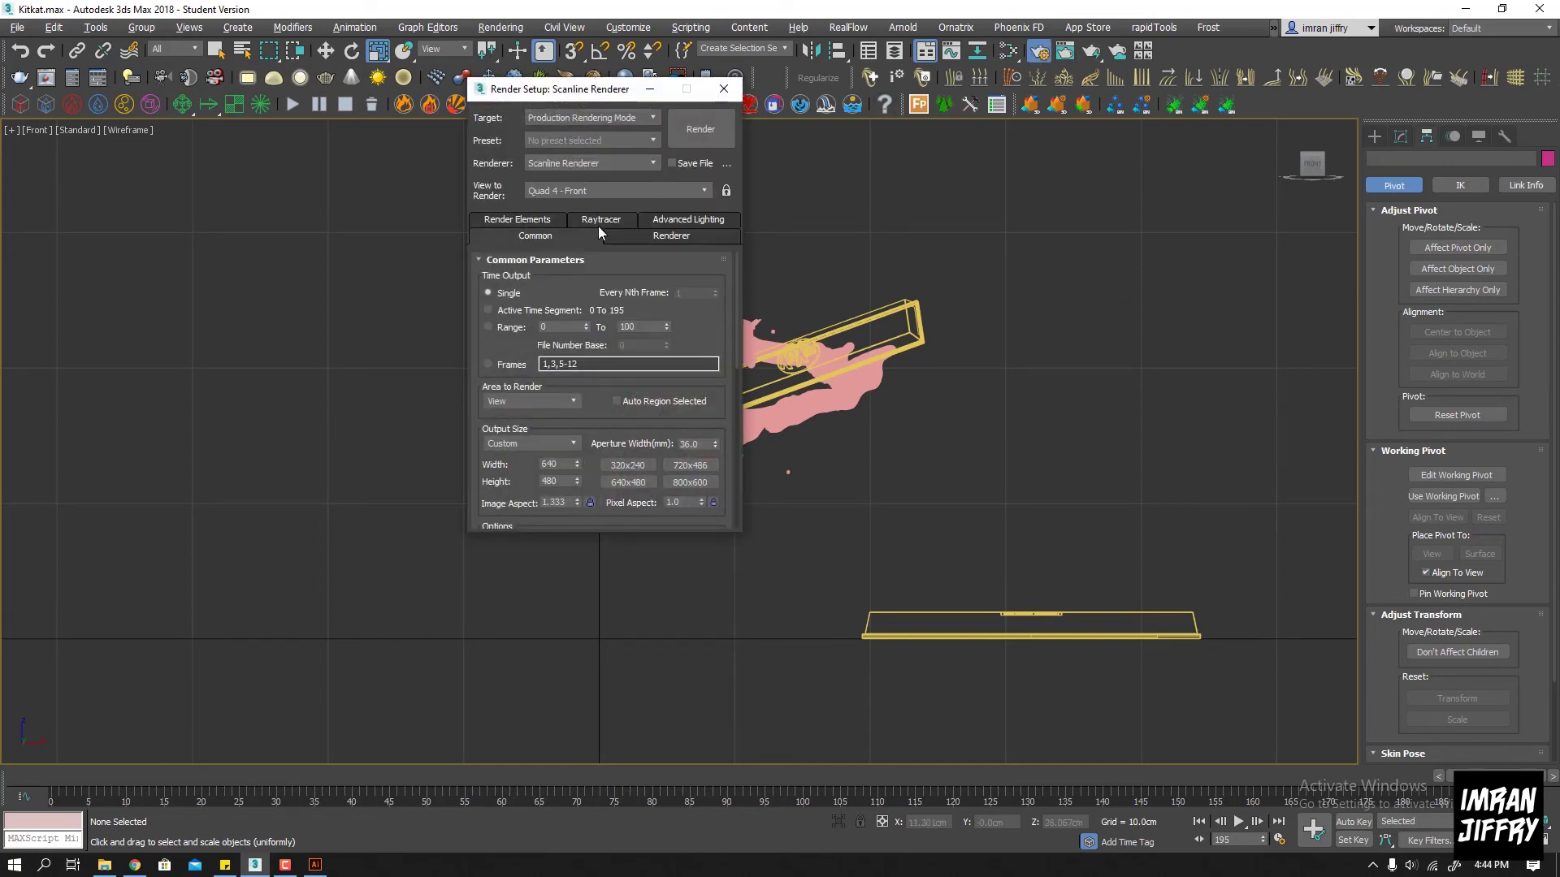
pyautogui.click(788, 140)
pyautogui.click(579, 140)
pyautogui.click(666, 348)
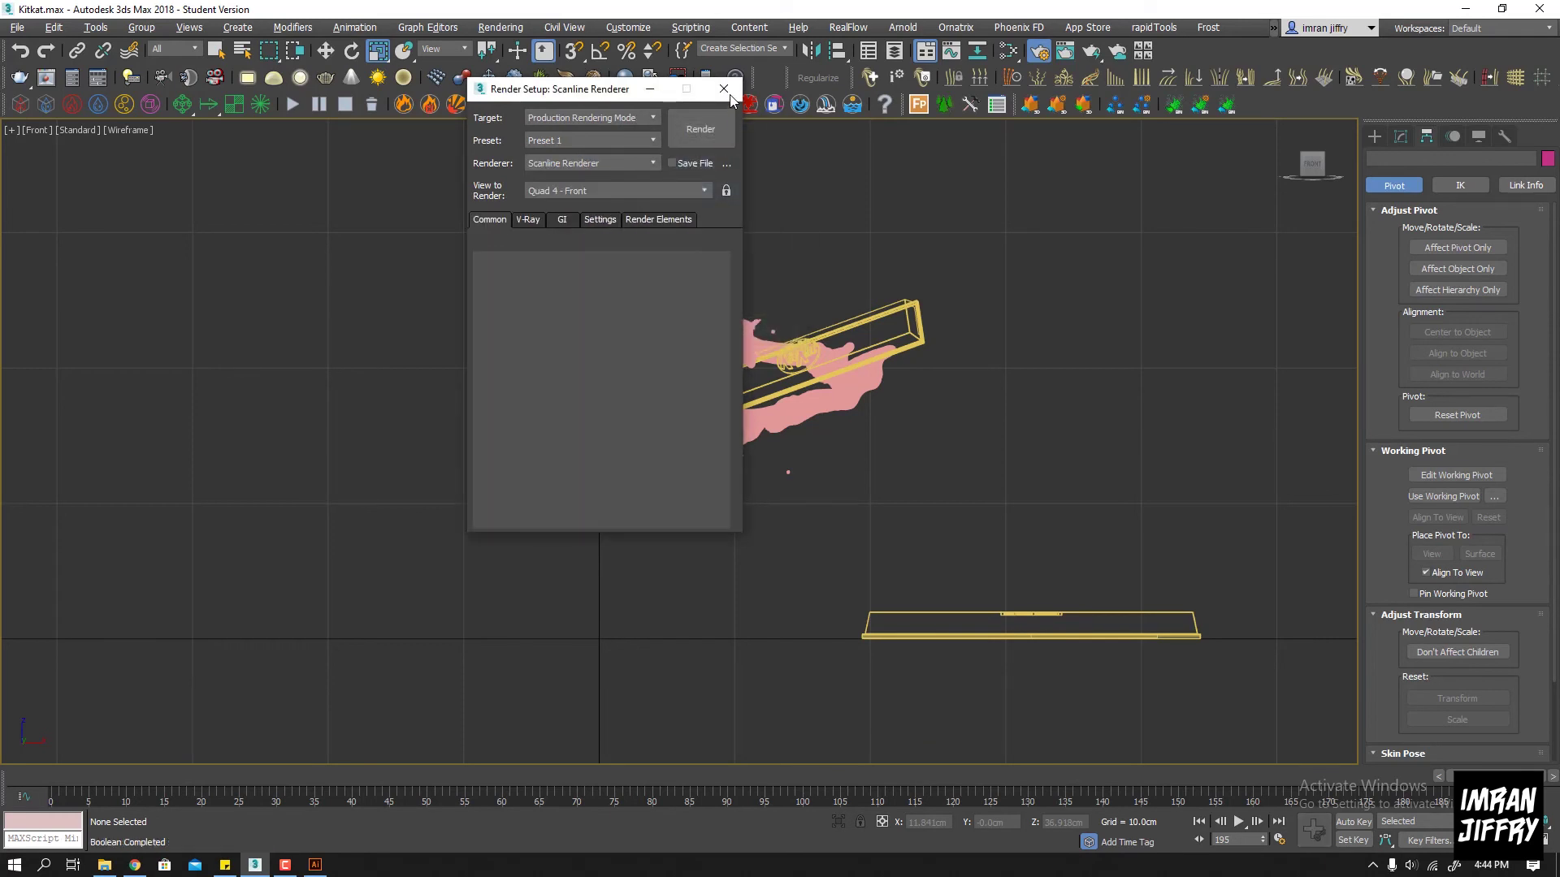
# Close Render Setup and enter the MAXScript command for a VRay physical camera
pyautogui.click(729, 94)
pyautogui.write('V')
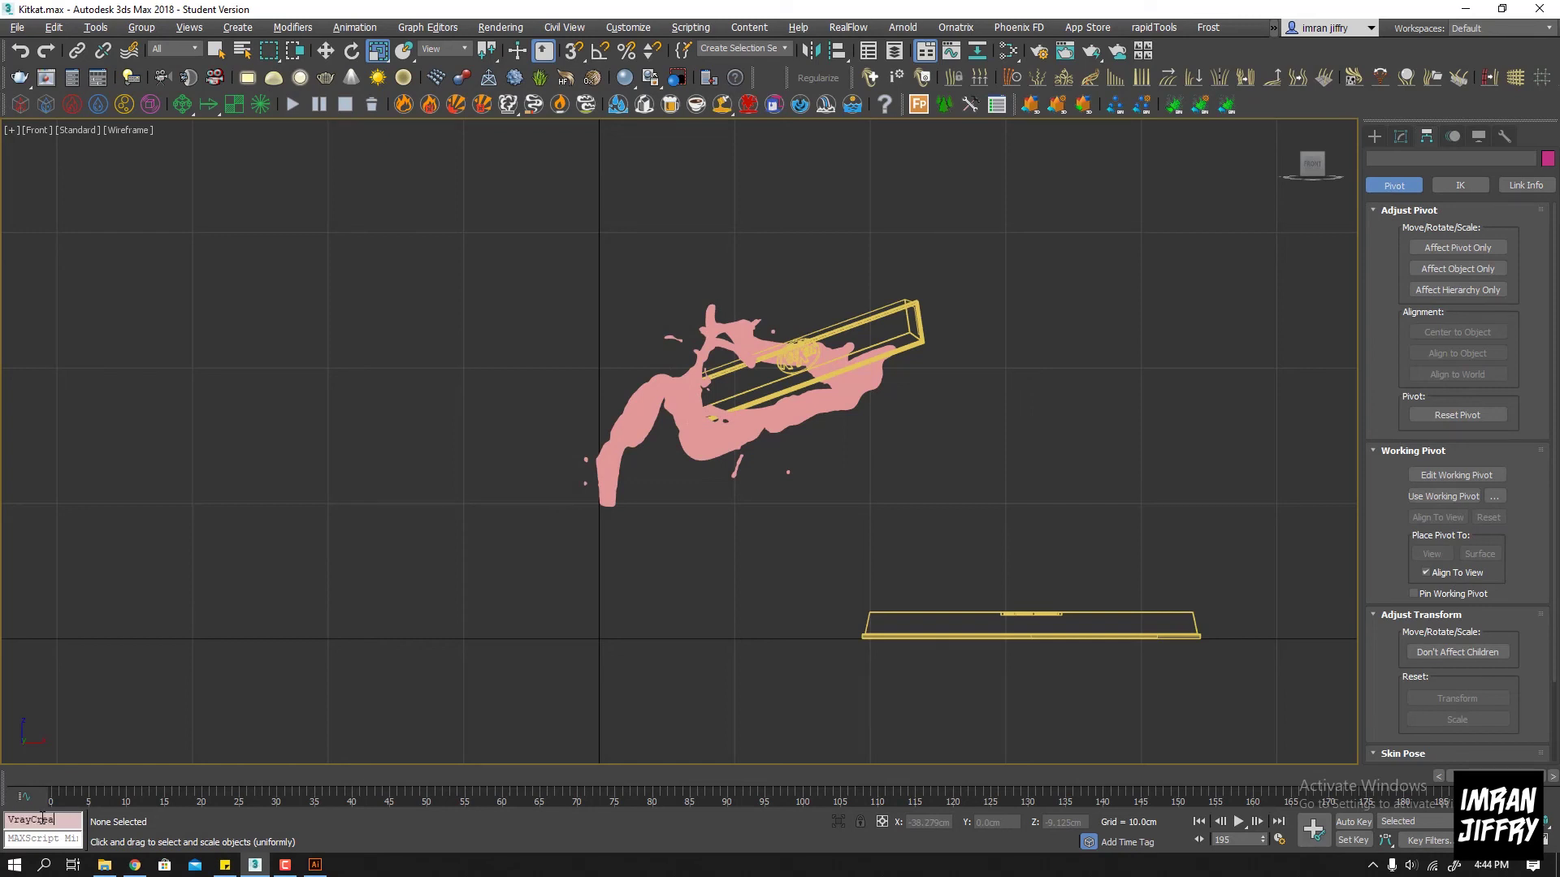
pyautogui.write('ray')
pyautogui.write('ica')
pyautogui.write('am')
pyautogui.write(')')
# Create the V-Ray physical camera and move the splash and bar left toward the origin
pyautogui.press('Return')
pyautogui.click(858, 412)
pyautogui.press('w')
pyautogui.moveTo(821, 390); pyautogui.dragTo(652, 391)
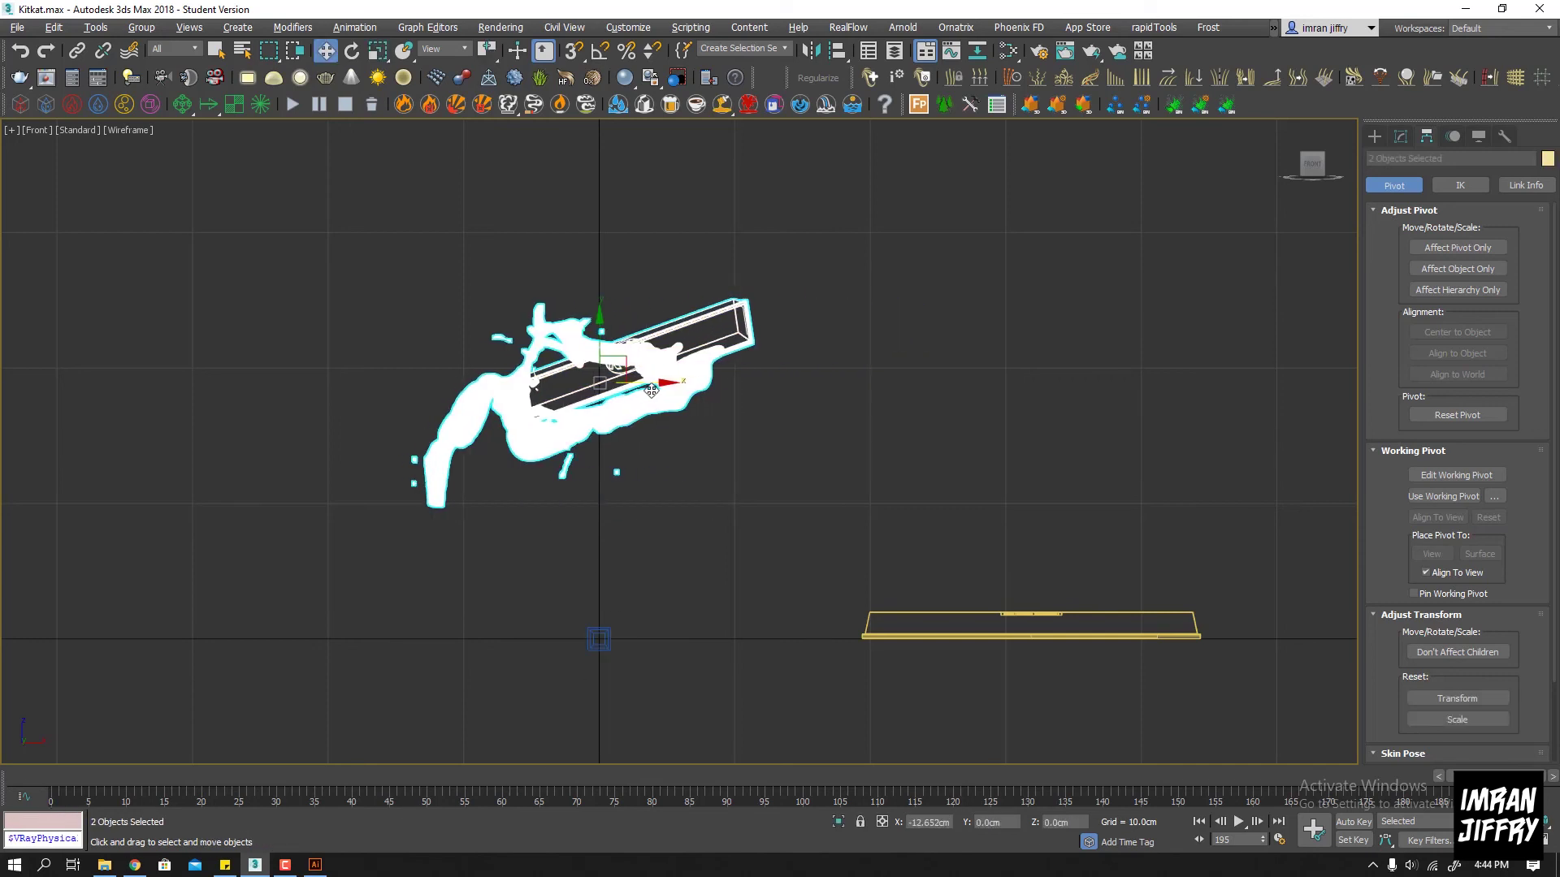
pyautogui.moveTo(638, 578); pyautogui.dragTo(541, 698)
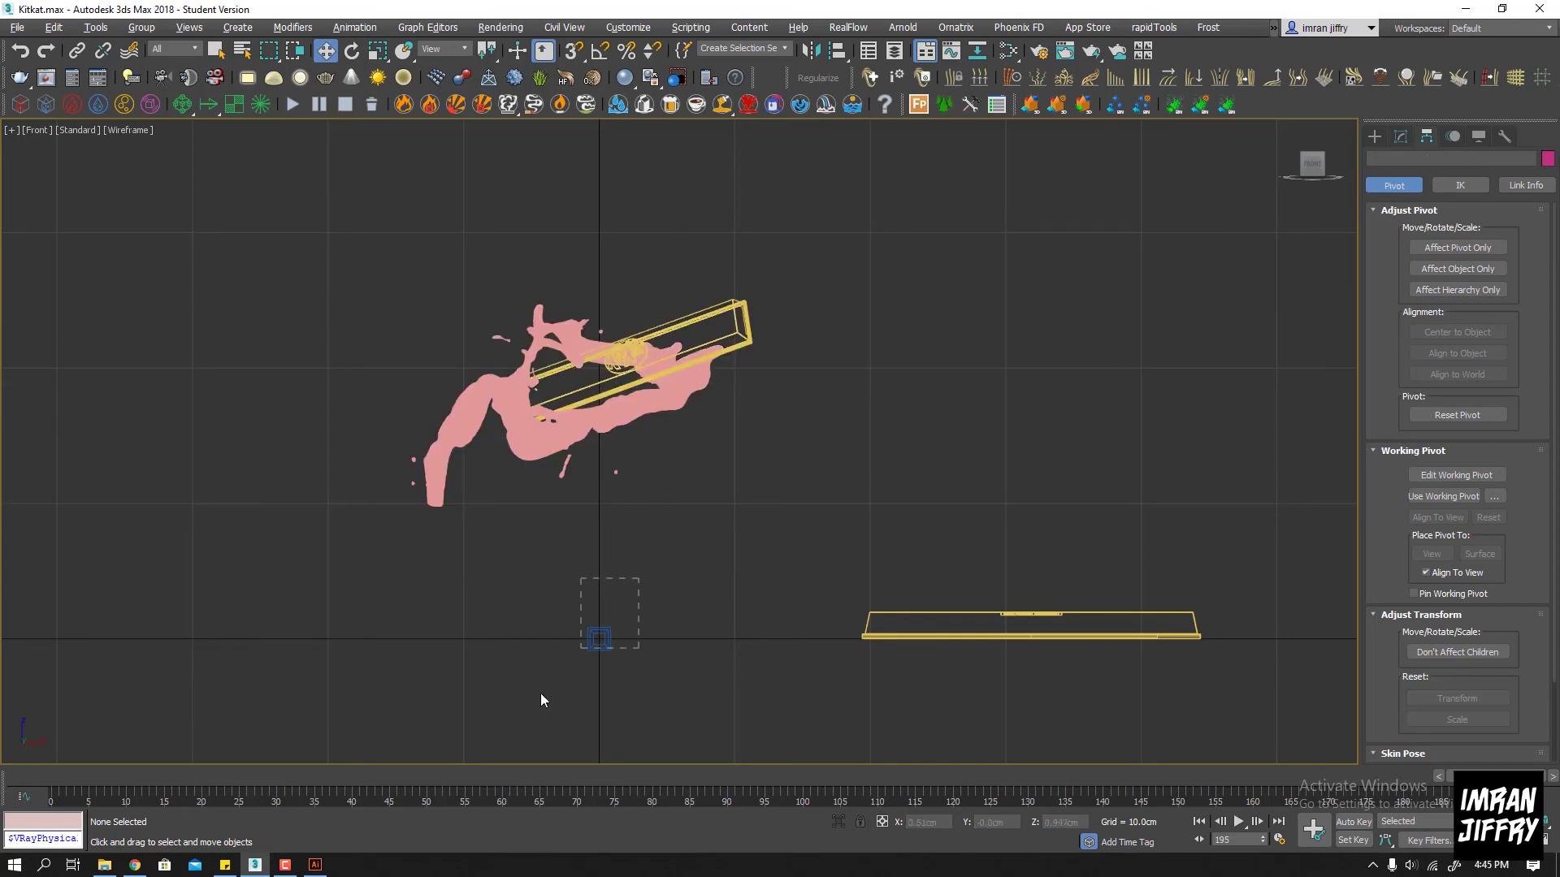
# Move the spare box out of the way in the top view
pyautogui.hotkey('alt', 'w')
pyautogui.rightClick(436, 319)
pyautogui.hotkey('alt', 'w')
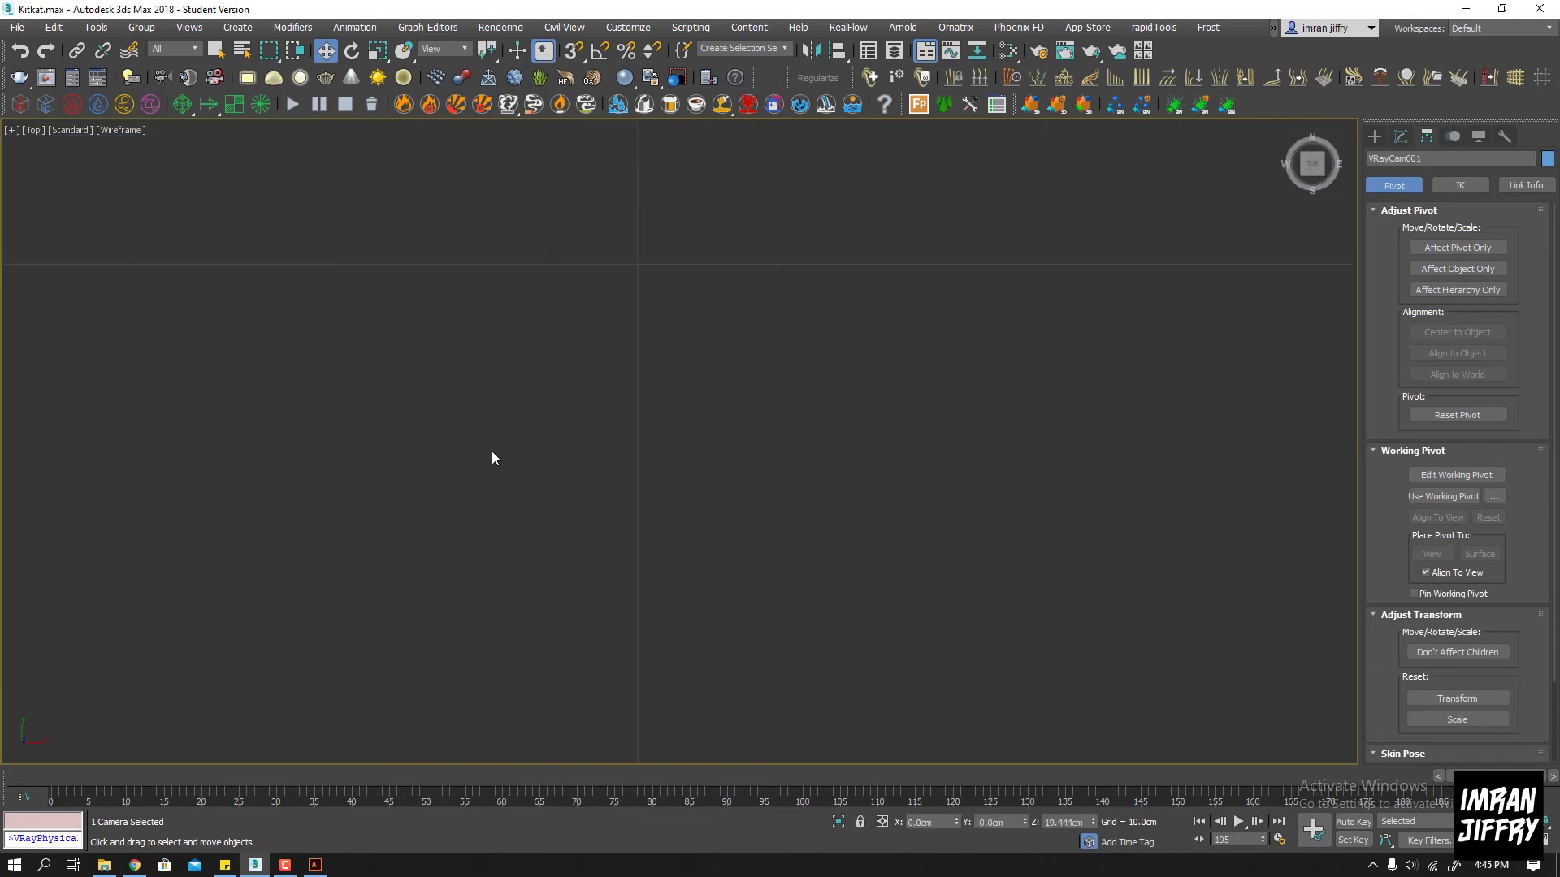
pyautogui.hotkey('alt', 'w')
pyautogui.hotkey('alt', 'w')
pyautogui.scroll(-5, 441, 334)
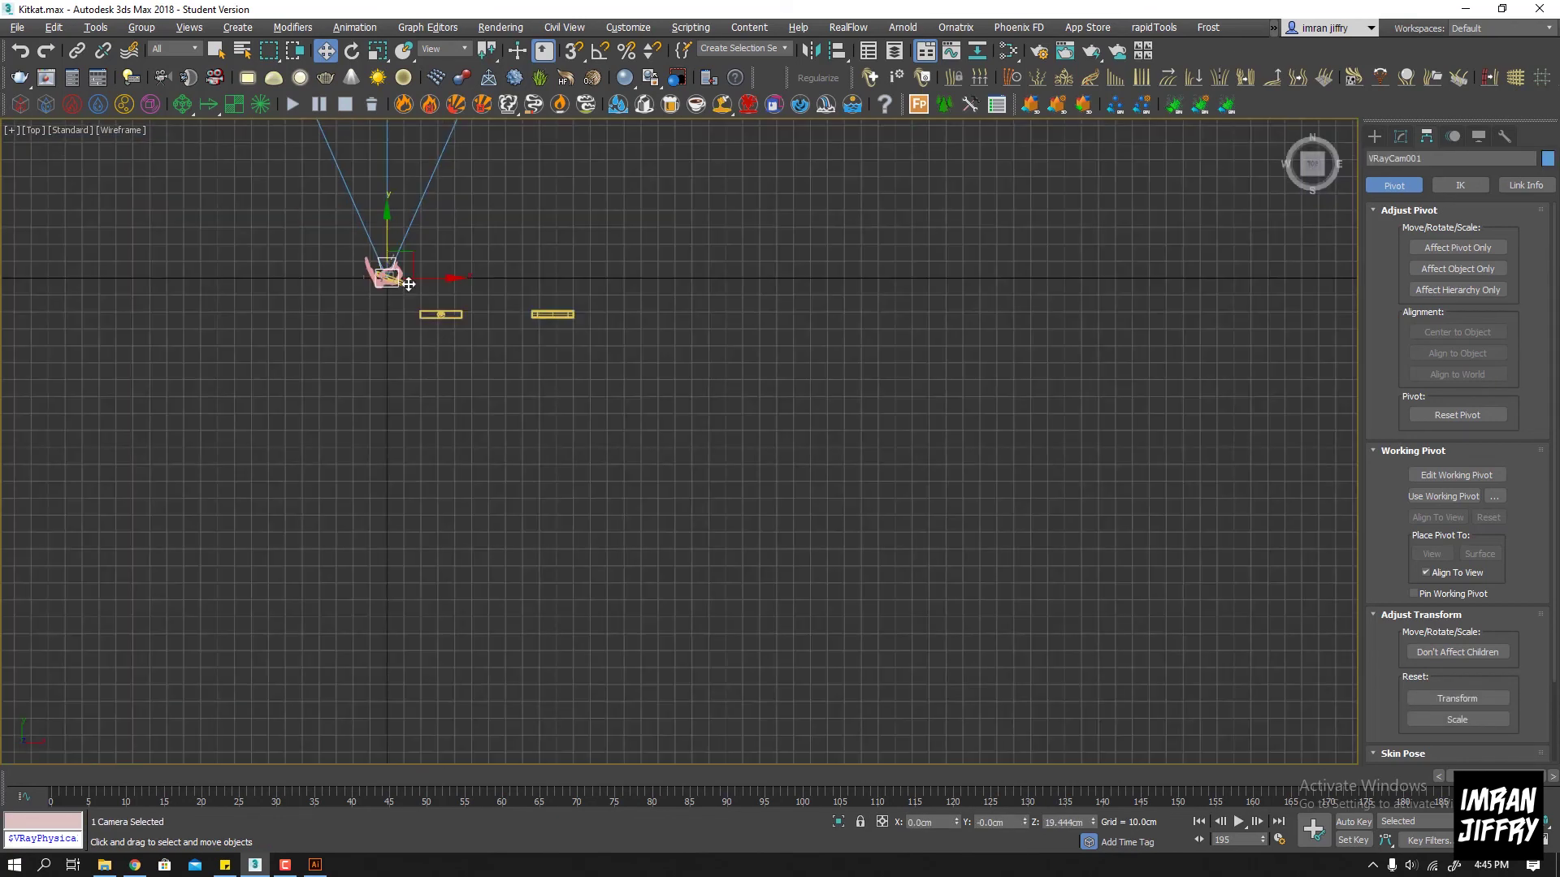
pyautogui.scroll(3, 568, 373)
pyautogui.click(700, 453)
pyautogui.moveTo(726, 431); pyautogui.dragTo(1043, 397)
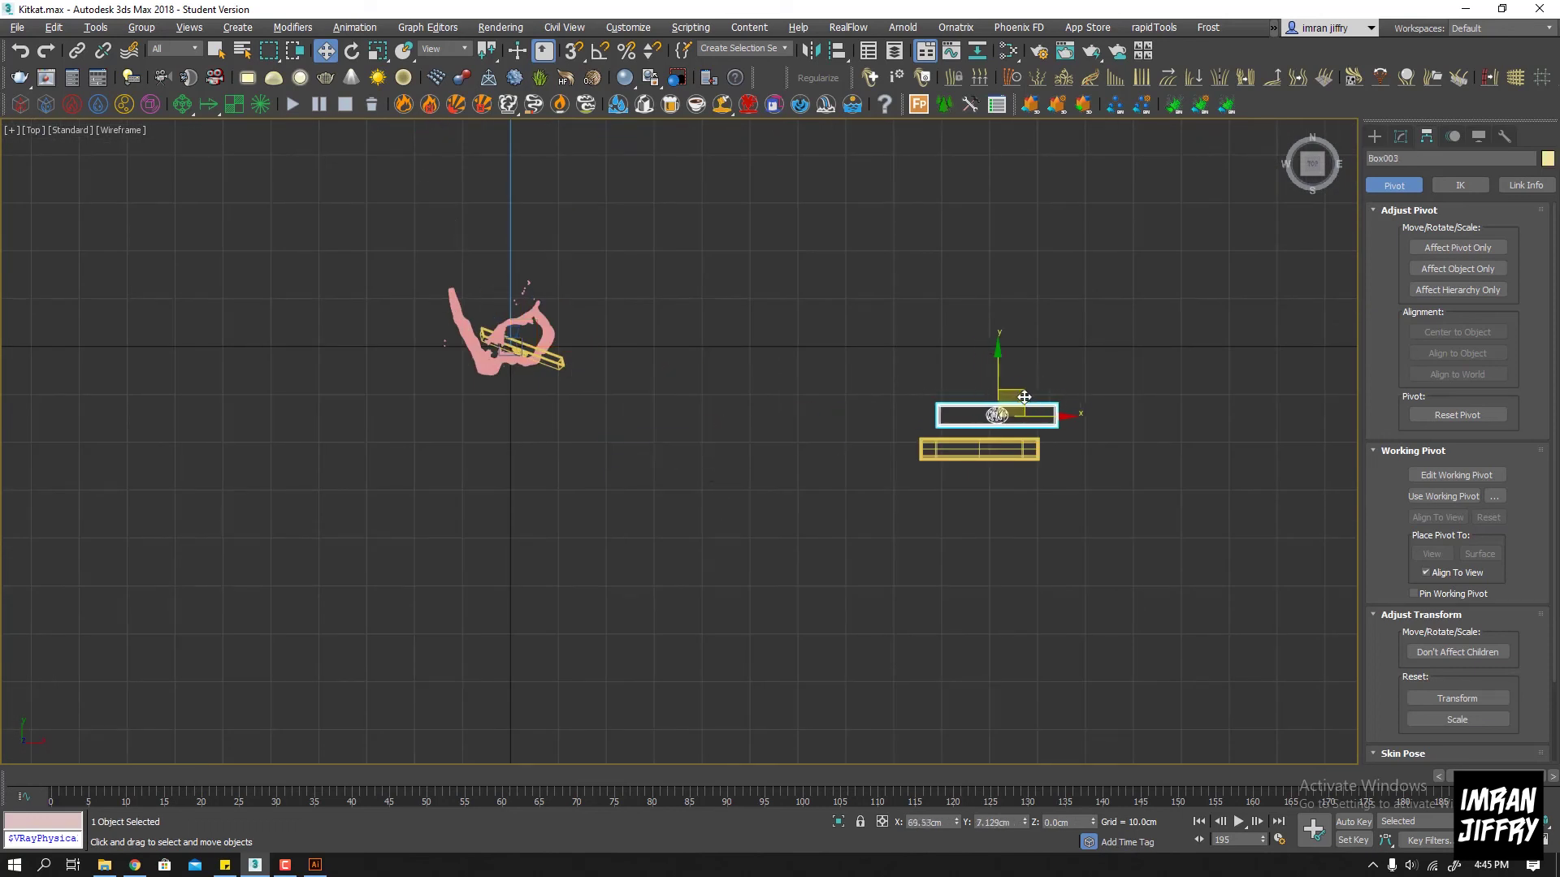
pyautogui.click(566, 395)
# Pull the camera back in front of the splash and view through it with the grid hidden
pyautogui.click(512, 335)
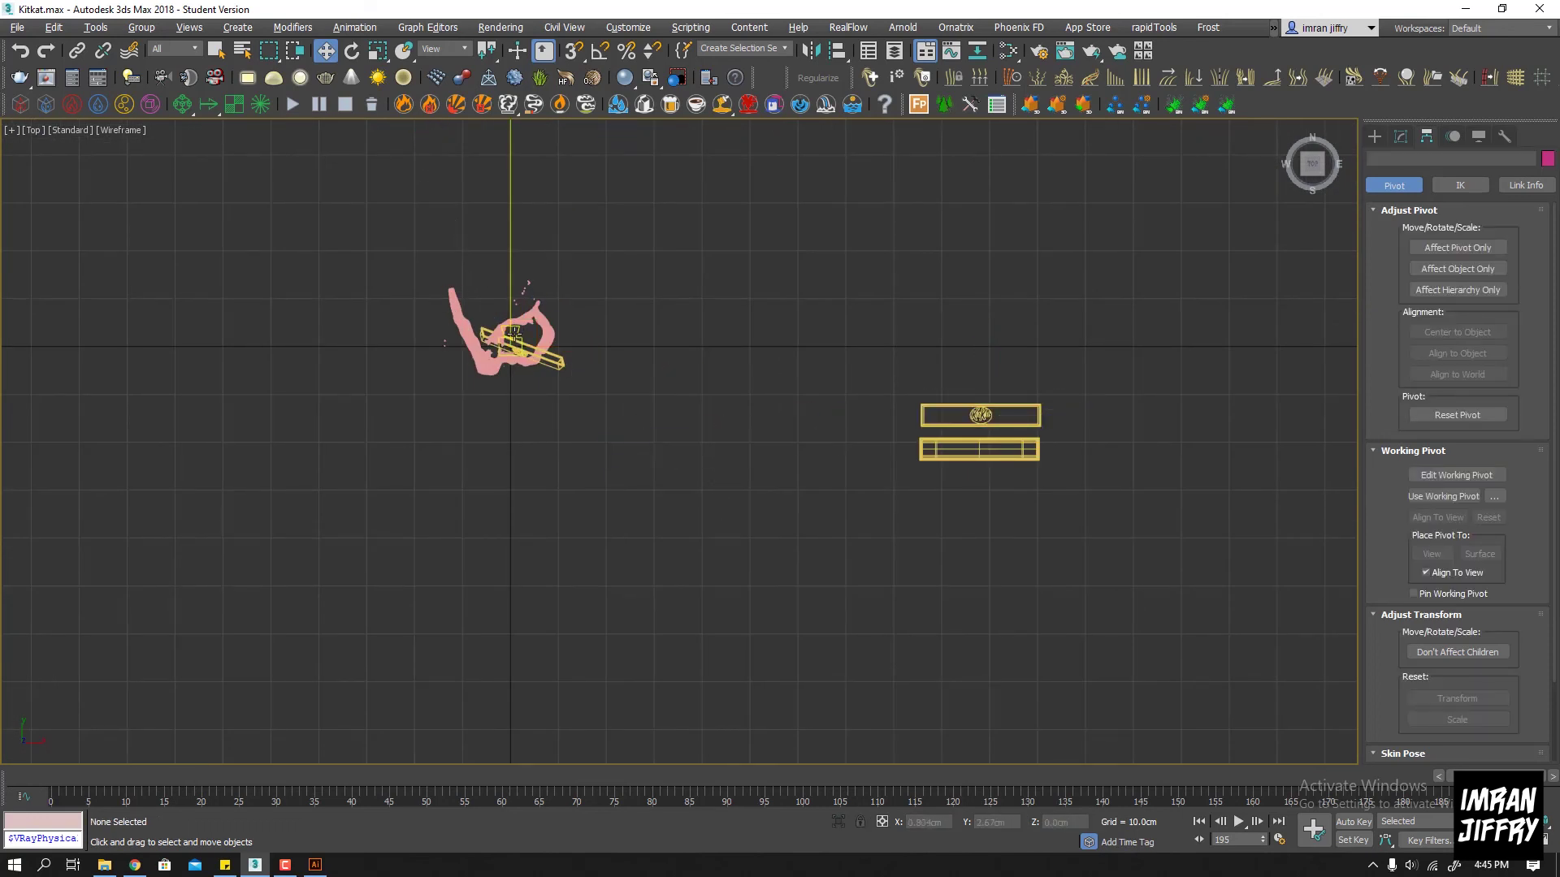
pyautogui.moveTo(520, 310); pyautogui.dragTo(520, 483)
pyautogui.hotkey('alt', 'w')
pyautogui.press('c')
pyautogui.hotkey('alt', 'w')
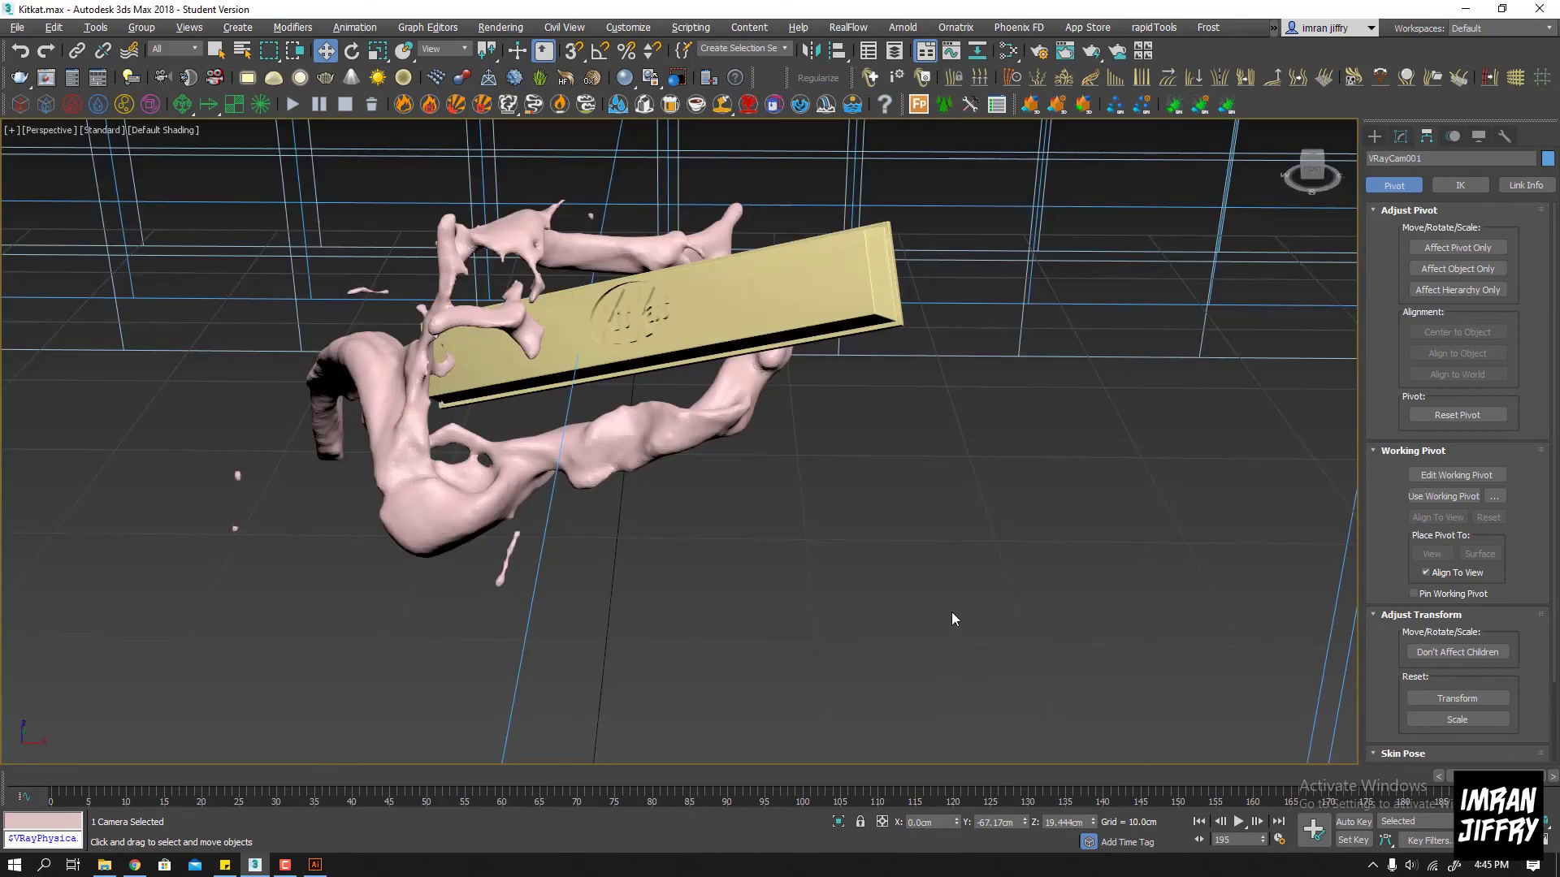
pyautogui.click(834, 601)
pyautogui.press('g')
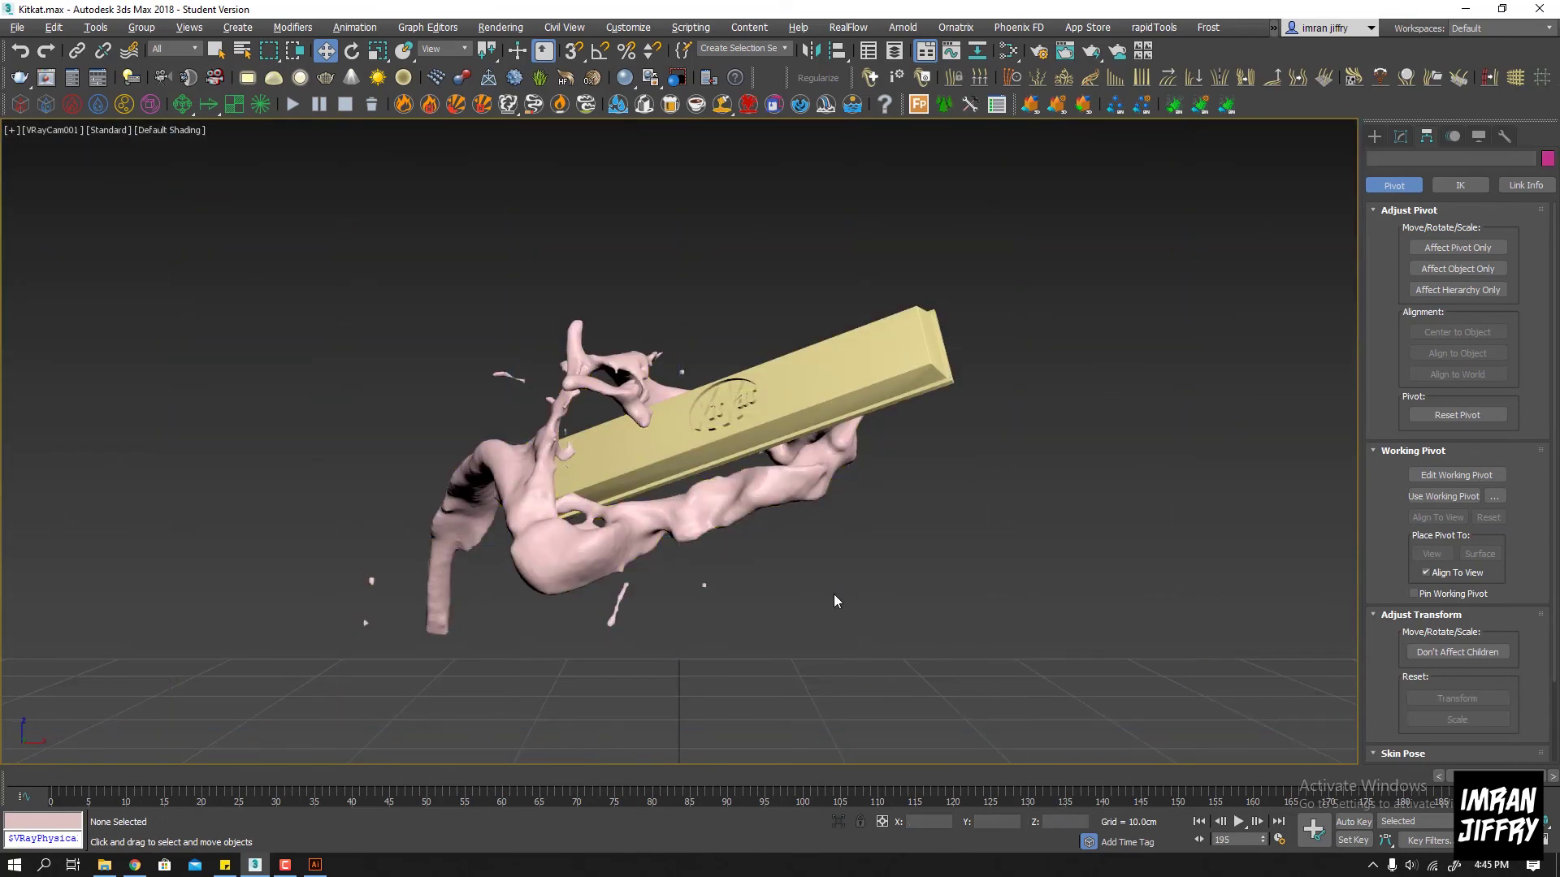
pyautogui.hotkey('alt', 'w')
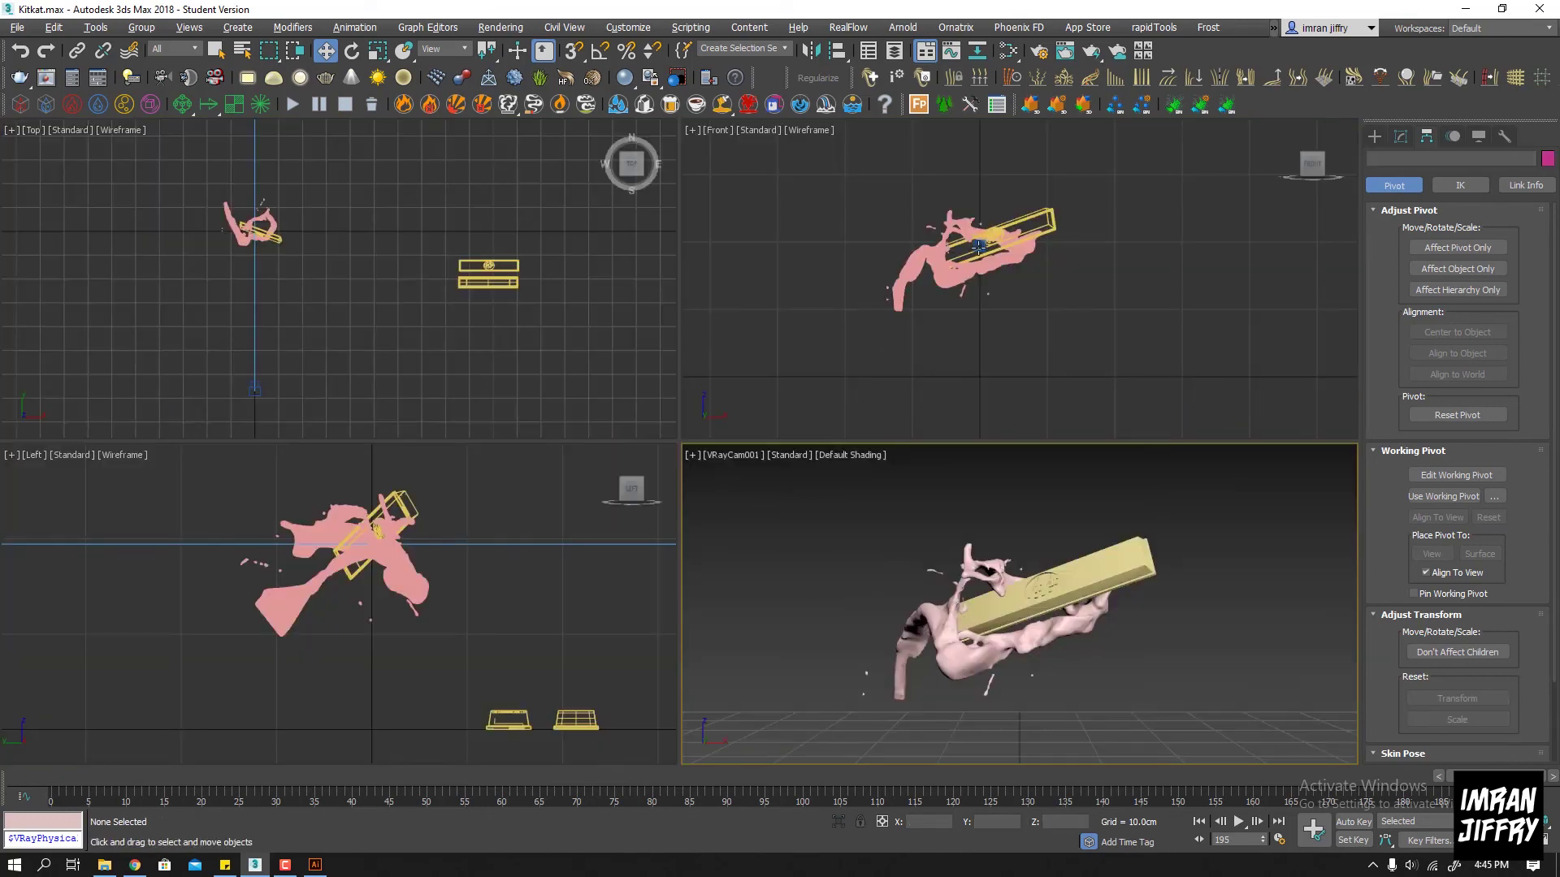
# Lower the camera and move it closer to the splash
pyautogui.click(978, 246)
pyautogui.scroll(2, 999, 237)
pyautogui.moveTo(1017, 232); pyautogui.dragTo(1008, 243)
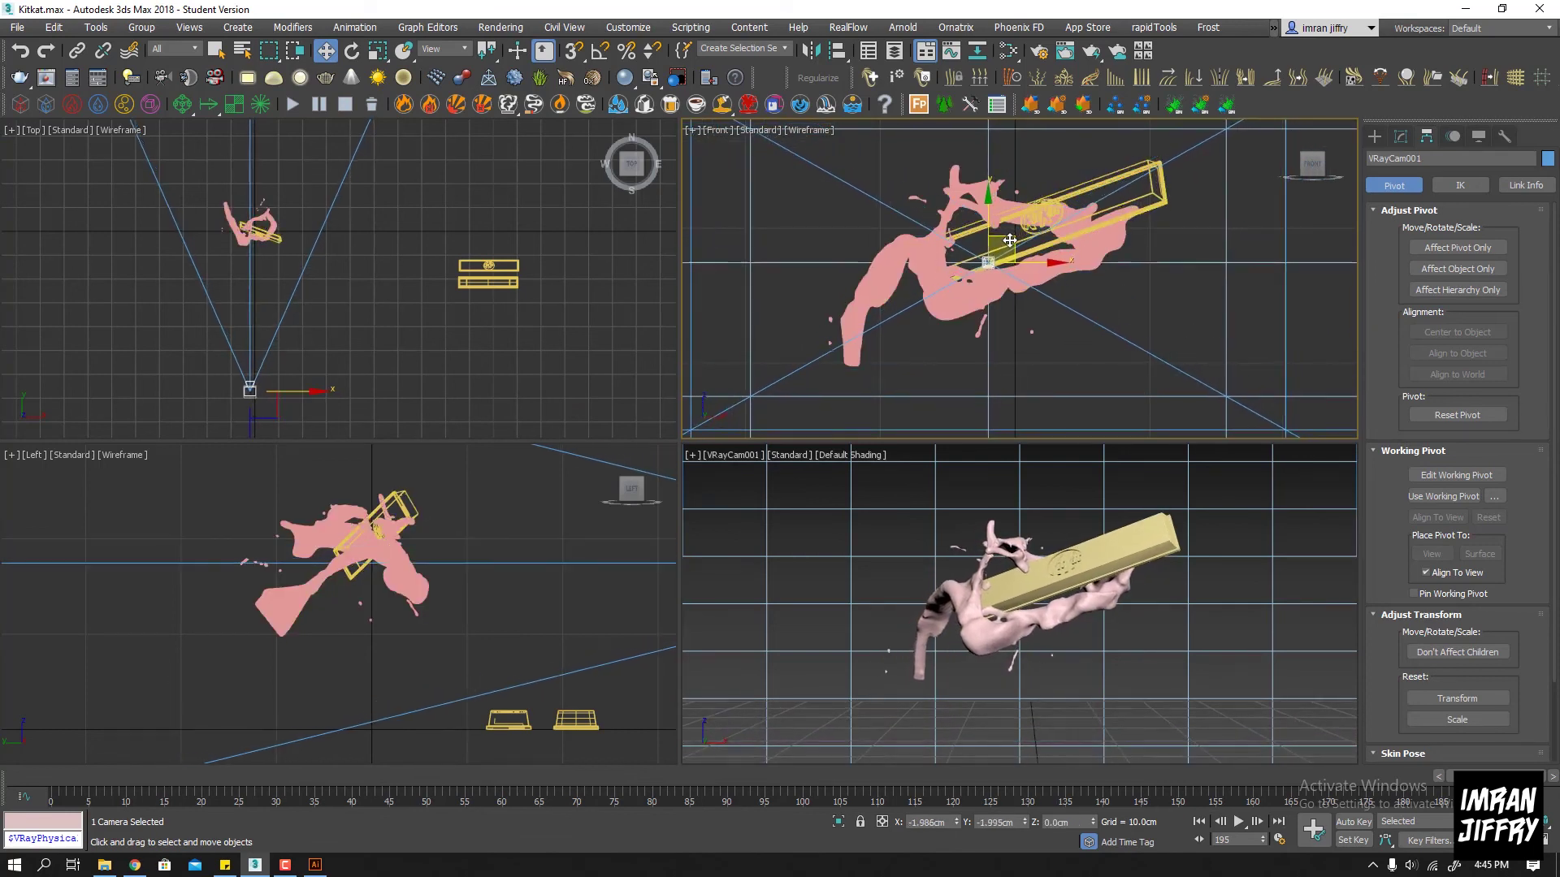
pyautogui.click(860, 548)
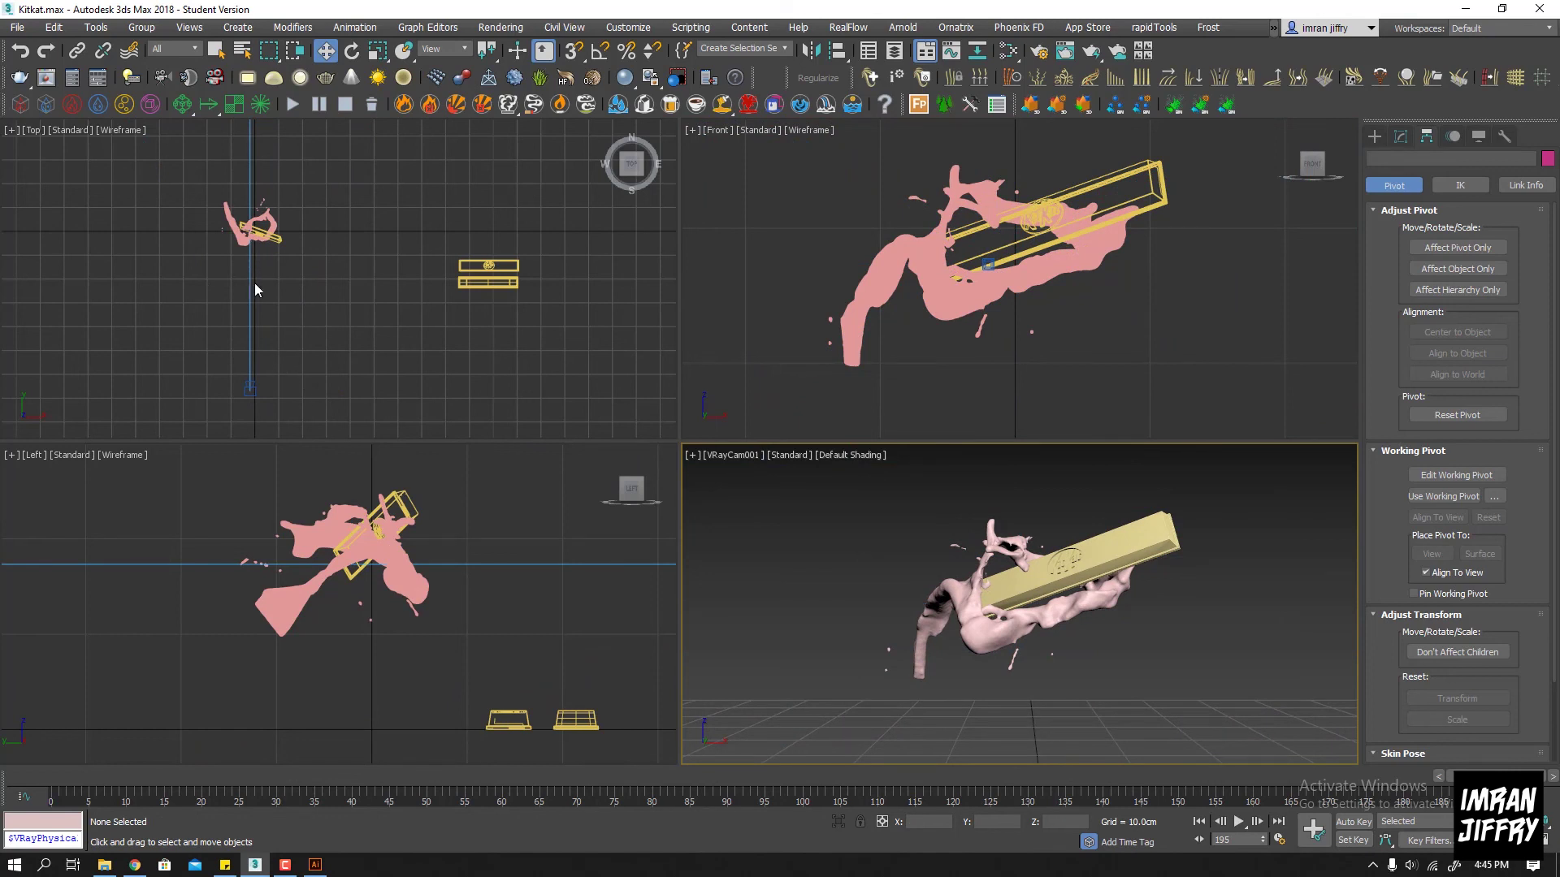
pyautogui.click(250, 388)
pyautogui.moveTo(251, 358); pyautogui.dragTo(251, 335)
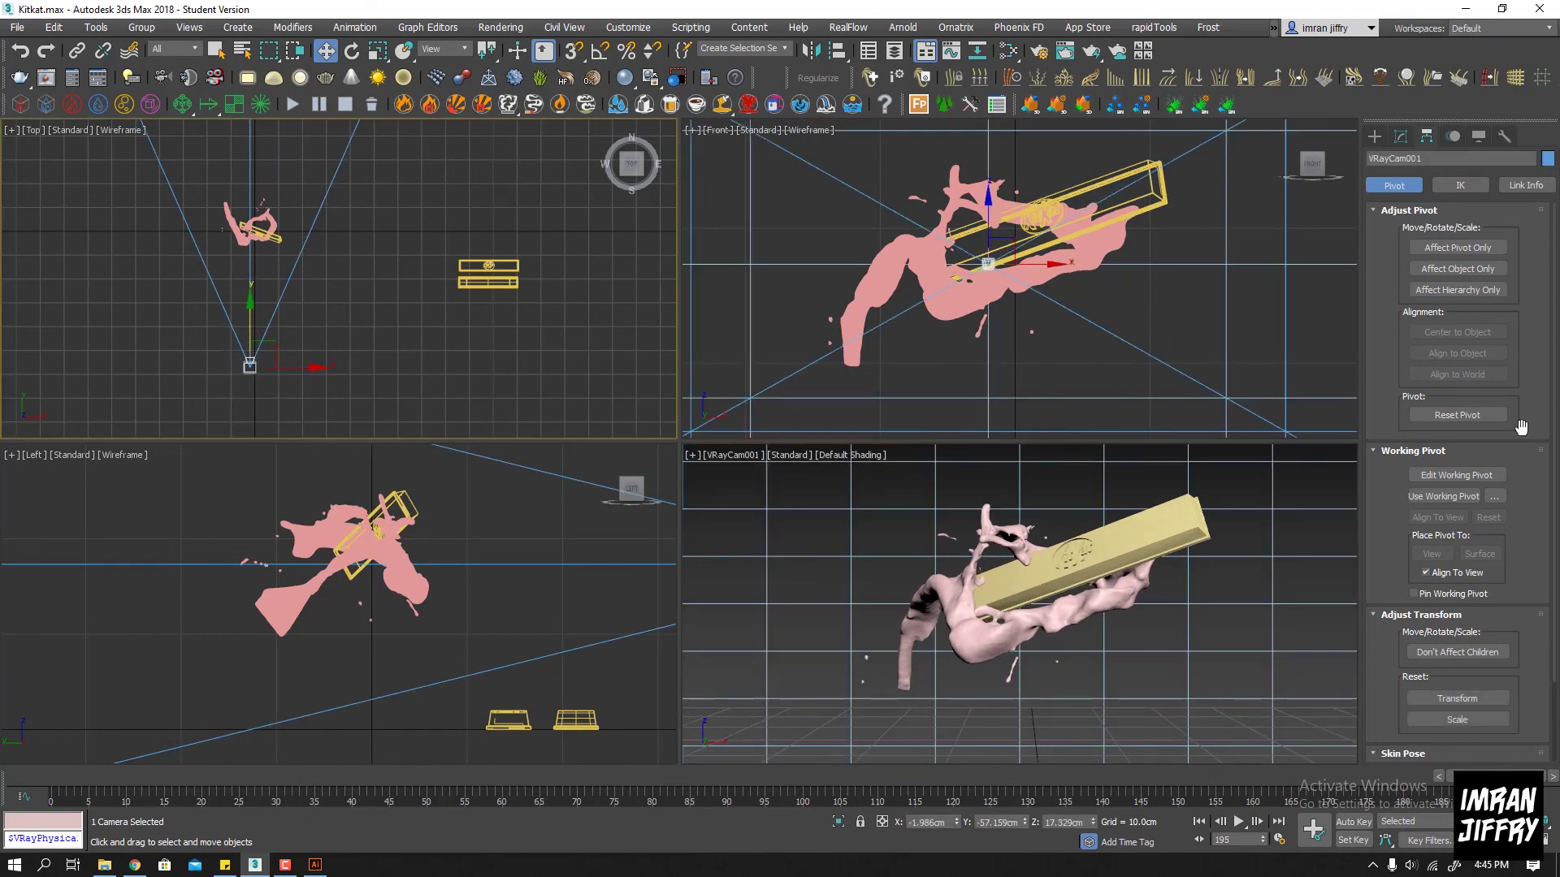
# Set the camera focal length to 50 mm and pull it back to fit the scene
pyautogui.click(1393, 138)
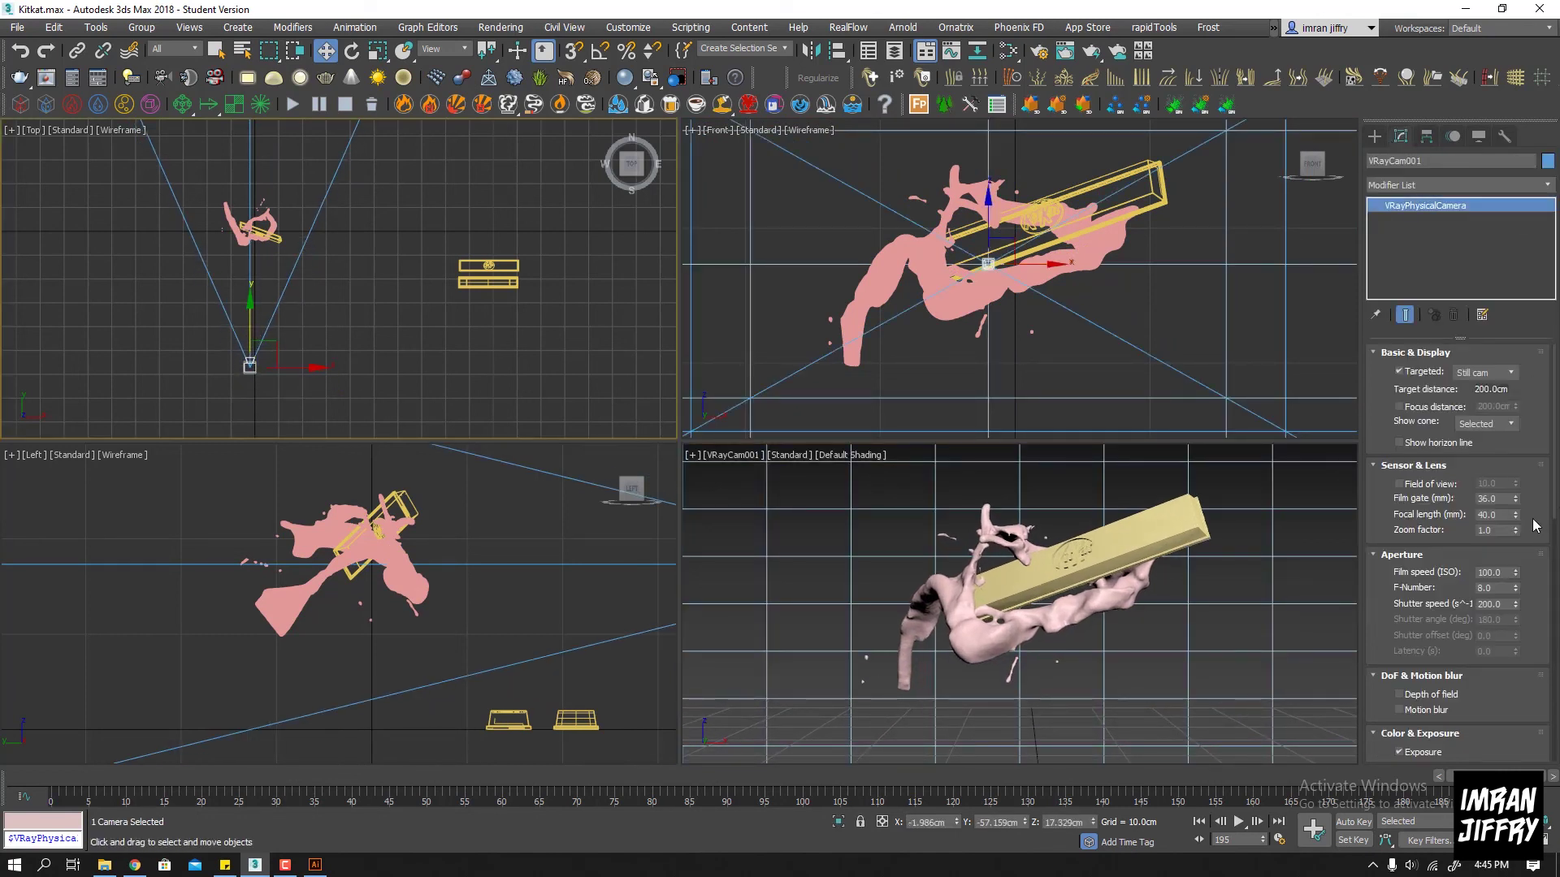
pyautogui.write('0')
pyautogui.press('Return')
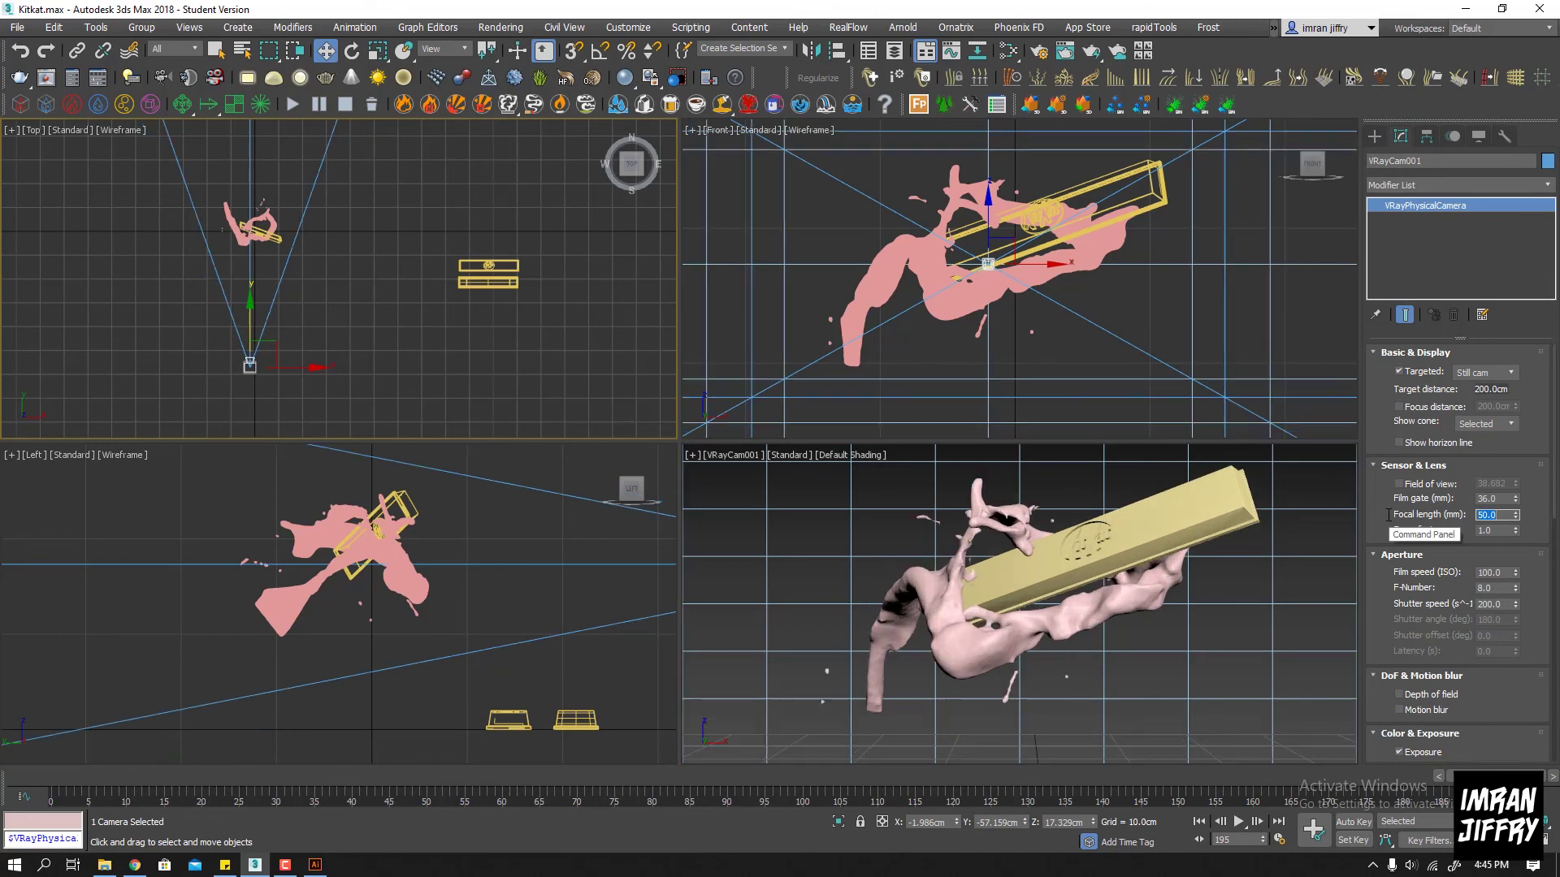
pyautogui.scroll(2, 320, 294)
pyautogui.moveTo(317, 298); pyautogui.dragTo(317, 313)
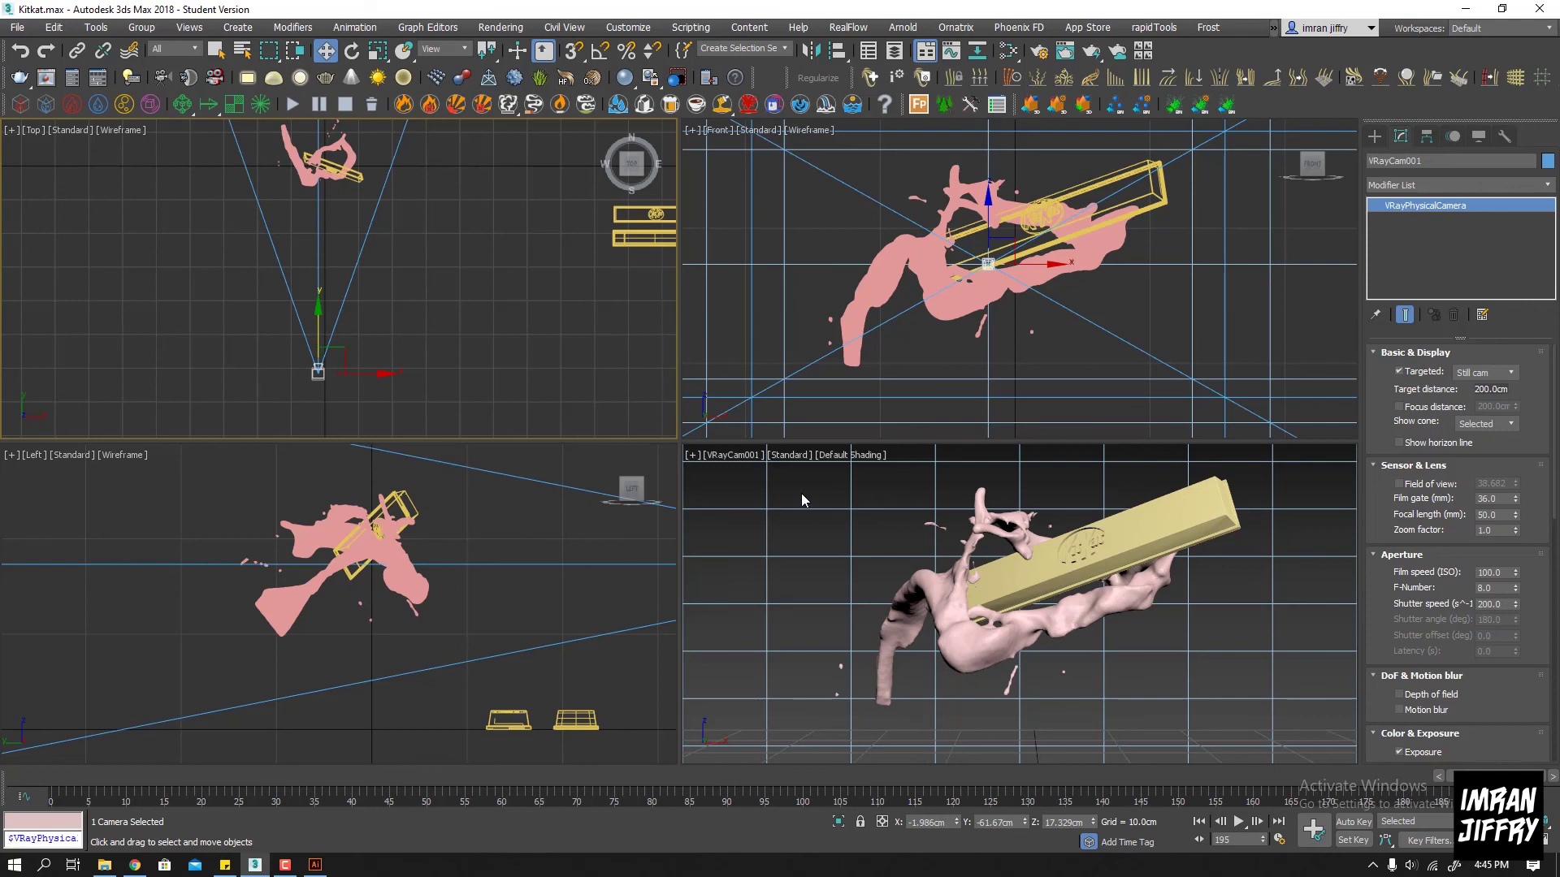
pyautogui.click(804, 502)
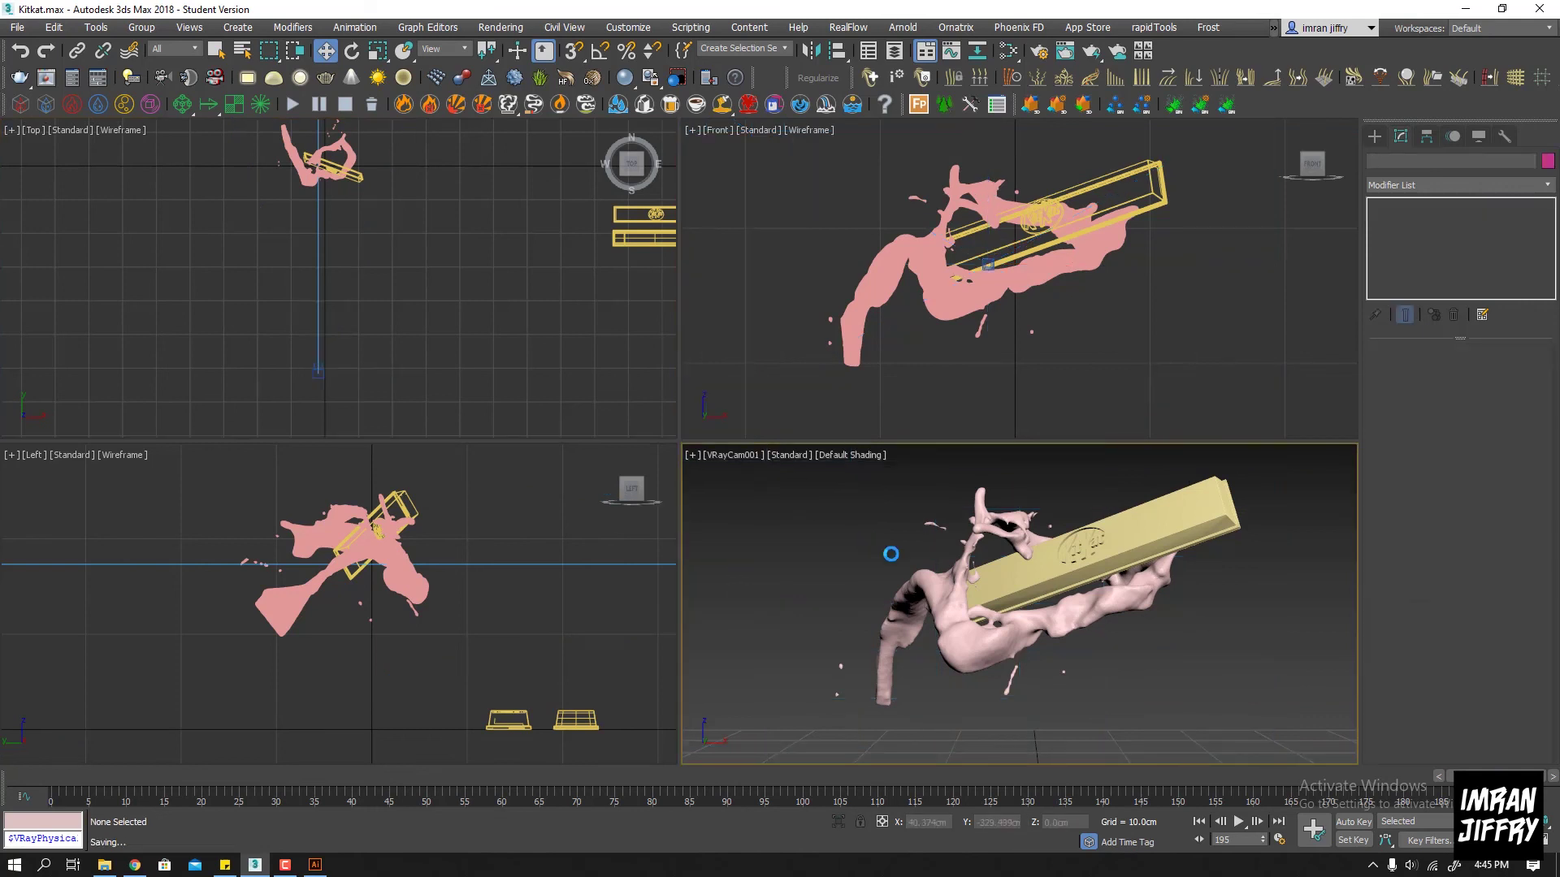
# Move the KitKat bar slightly left within the splash
pyautogui.click(1131, 549)
pyautogui.scroll(5, 407, 348)
pyautogui.moveTo(345, 235); pyautogui.dragTo(330, 221)
pyautogui.click(1257, 705)
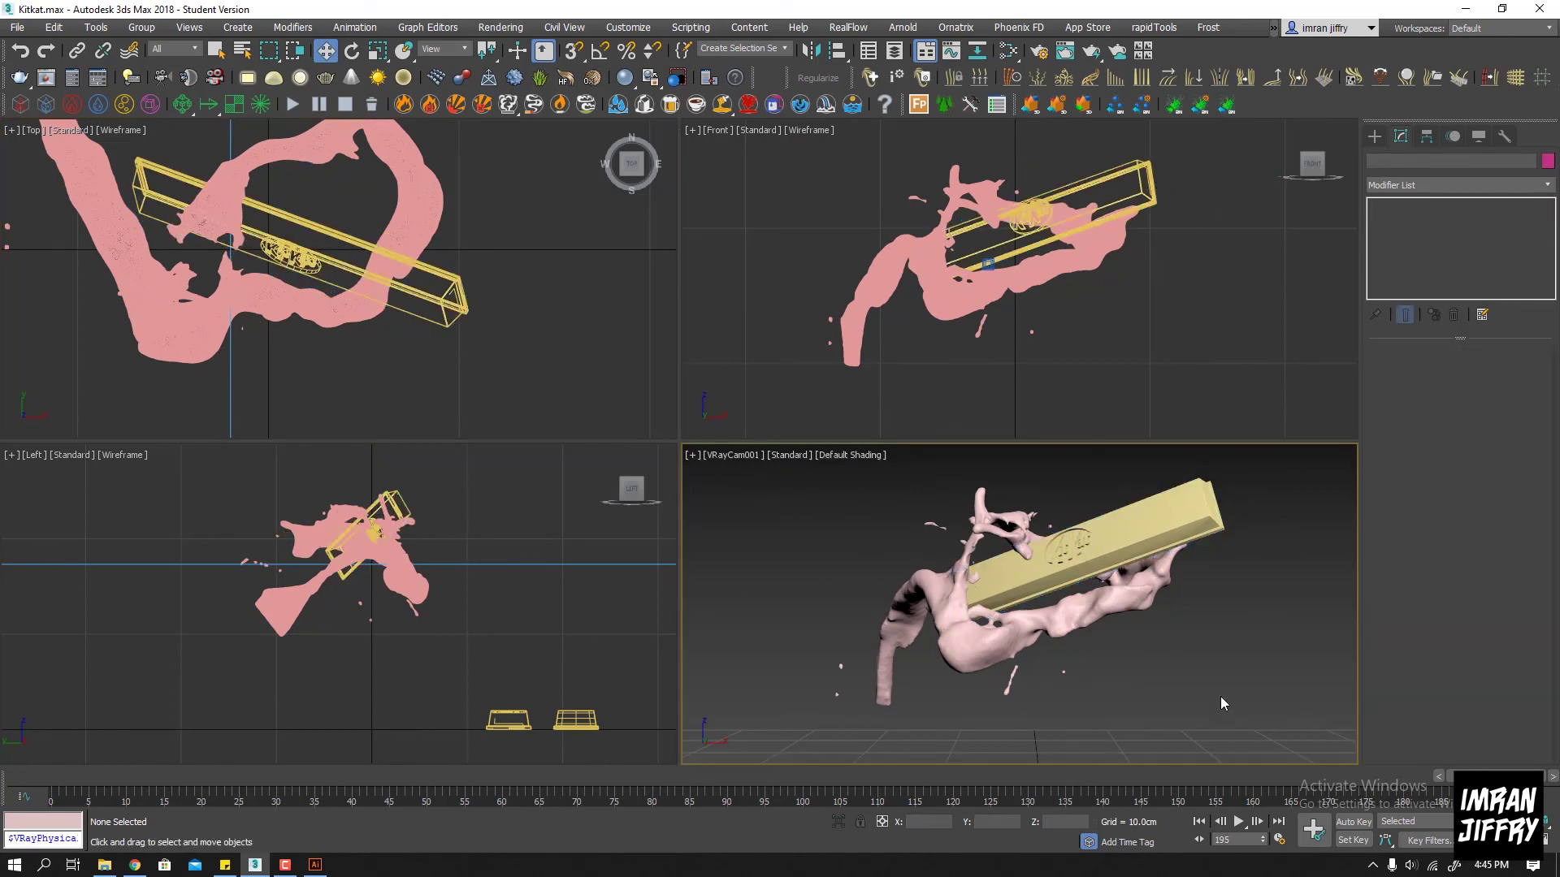
# Refine the camera position and show safe frames in the camera view
pyautogui.click(987, 264)
pyautogui.moveTo(1009, 241); pyautogui.dragTo(992, 243)
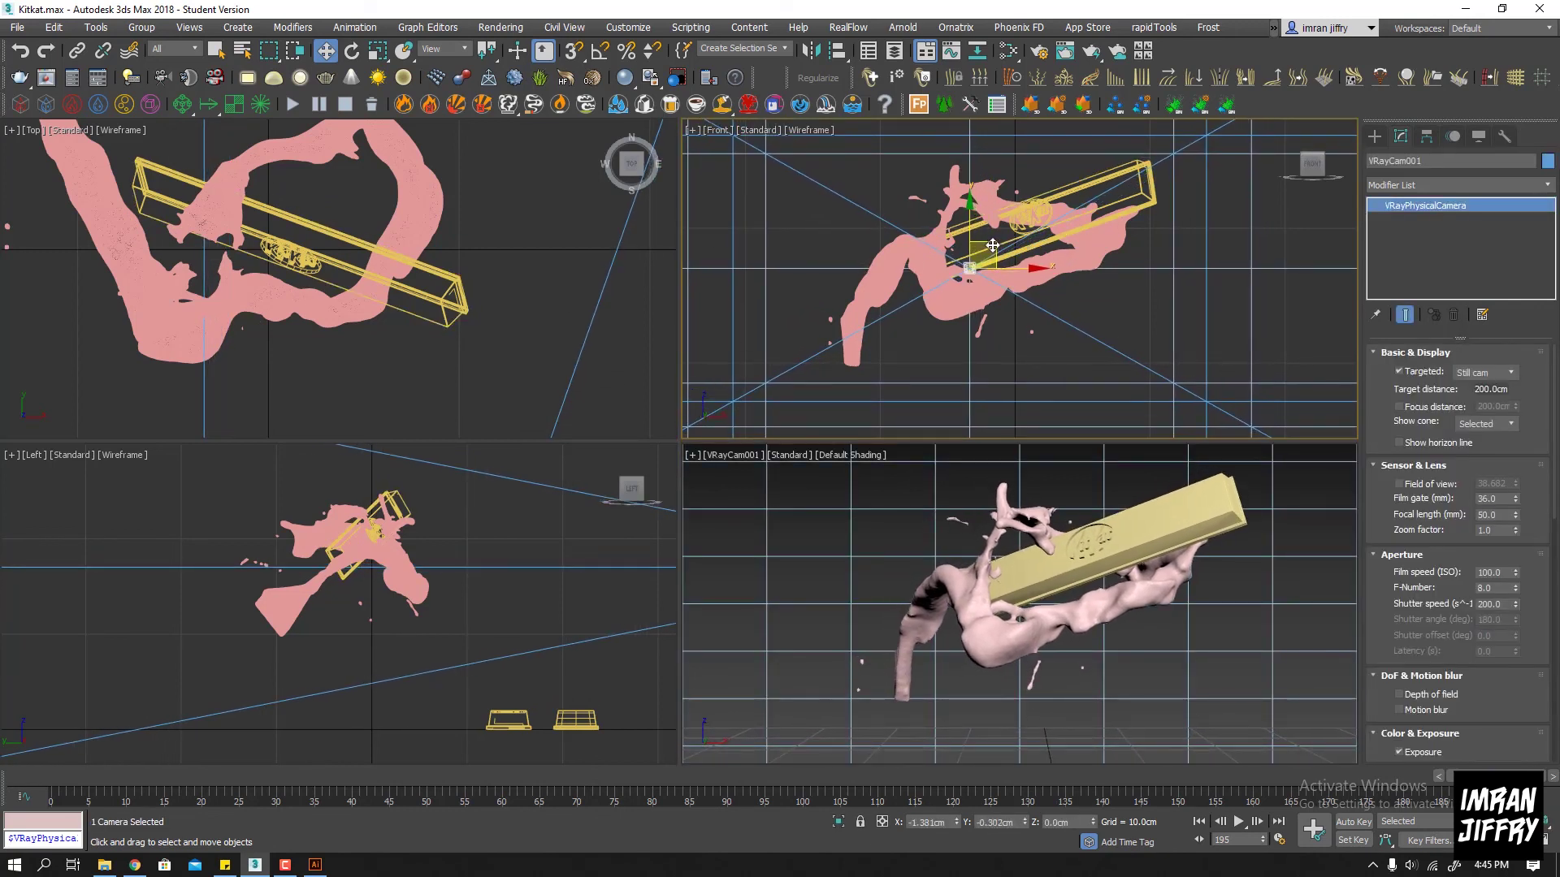
pyautogui.scroll(-3, 306, 252)
pyautogui.moveTo(399, 314); pyautogui.dragTo(432, 264, button='middle')
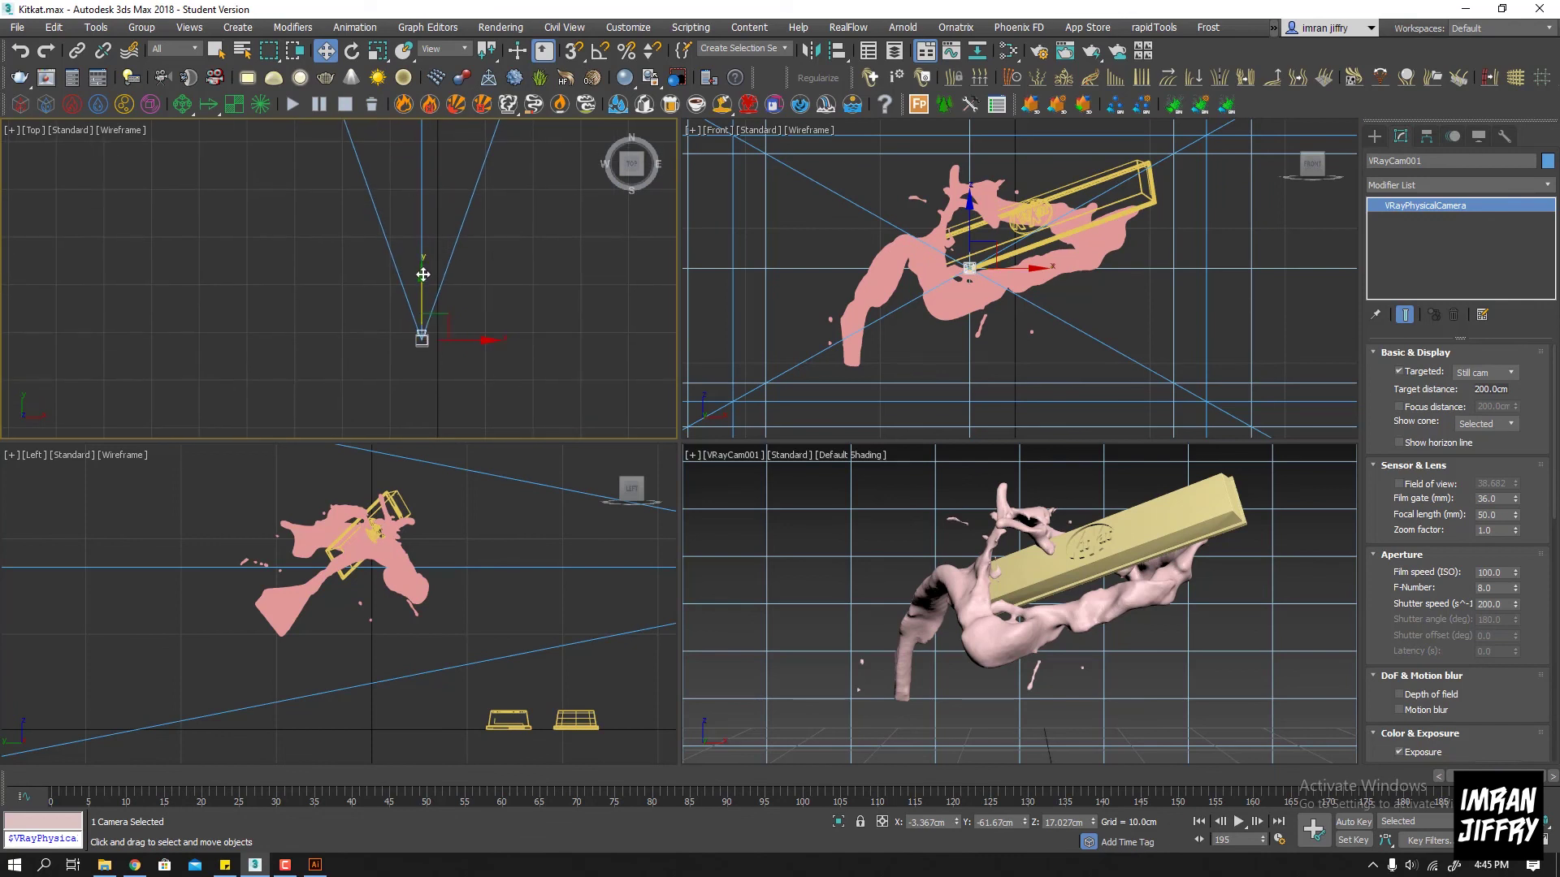
pyautogui.moveTo(422, 325); pyautogui.dragTo(422, 328)
pyautogui.click(739, 550)
pyautogui.hotkey('shift', 'f')
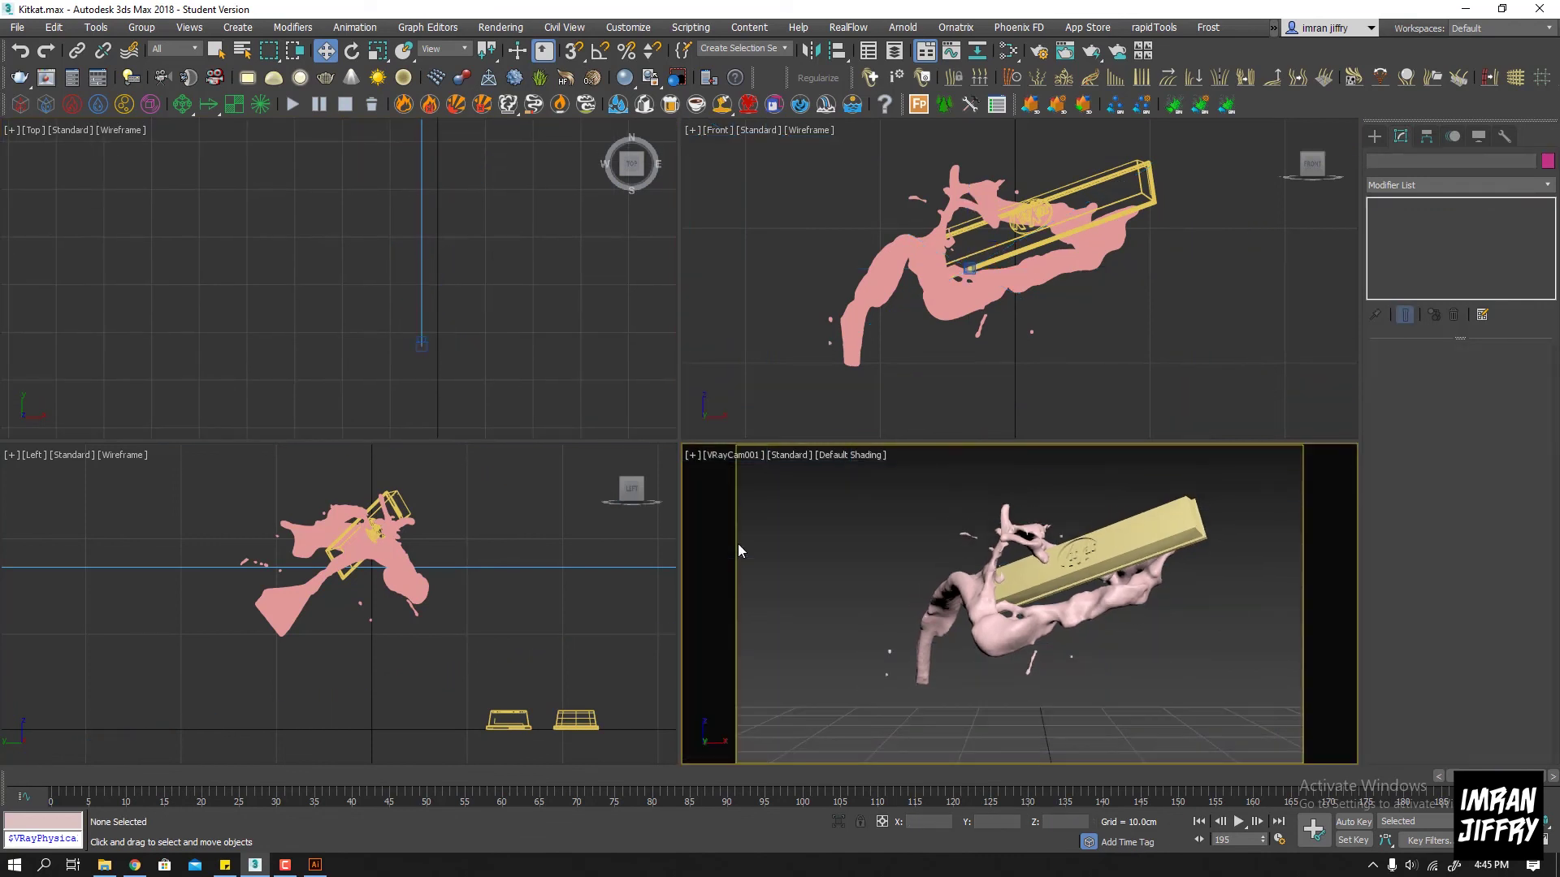